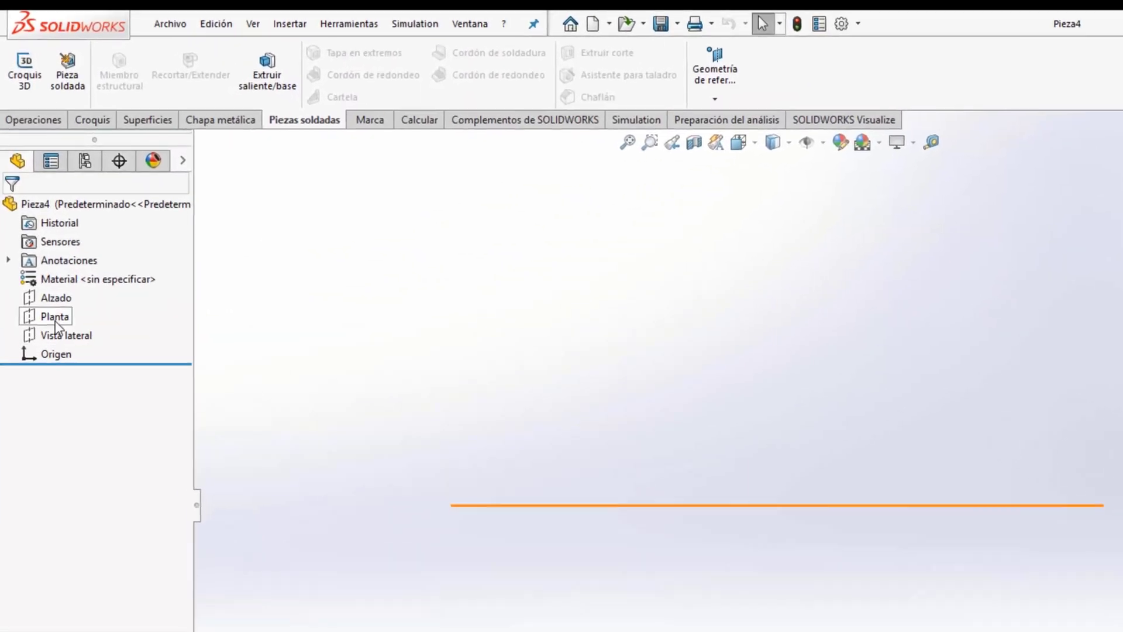
# - Sketch two concentric circles centred on the origin of the Planta plane, with radii of about 30 mm and 25 mm
pyautogui.click(55, 321)
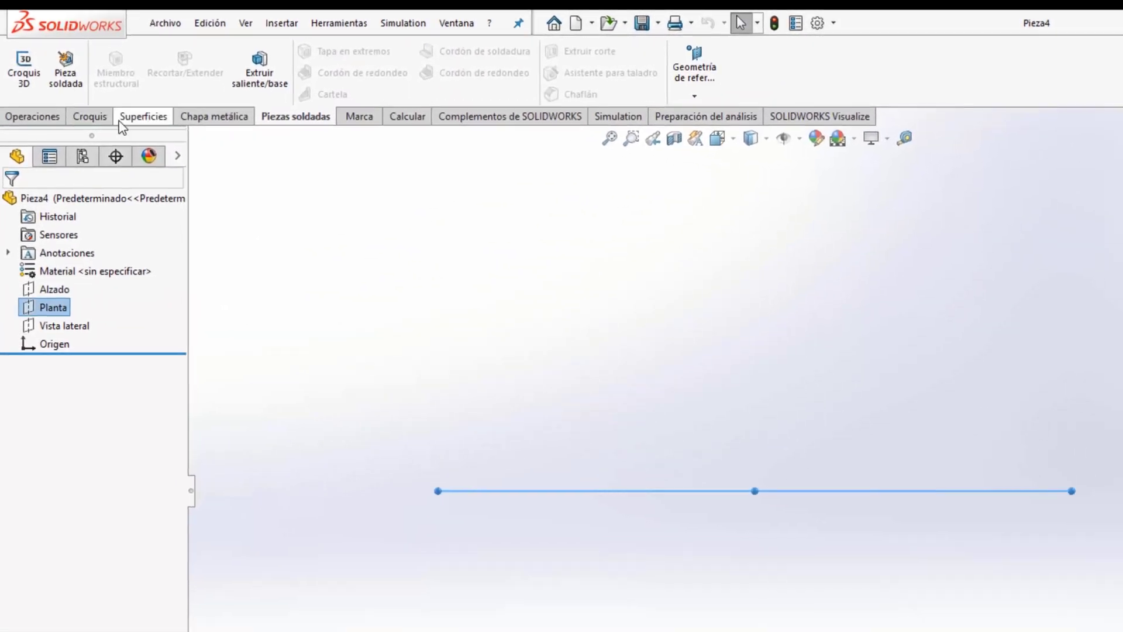
pyautogui.click(92, 121)
pyautogui.click(22, 66)
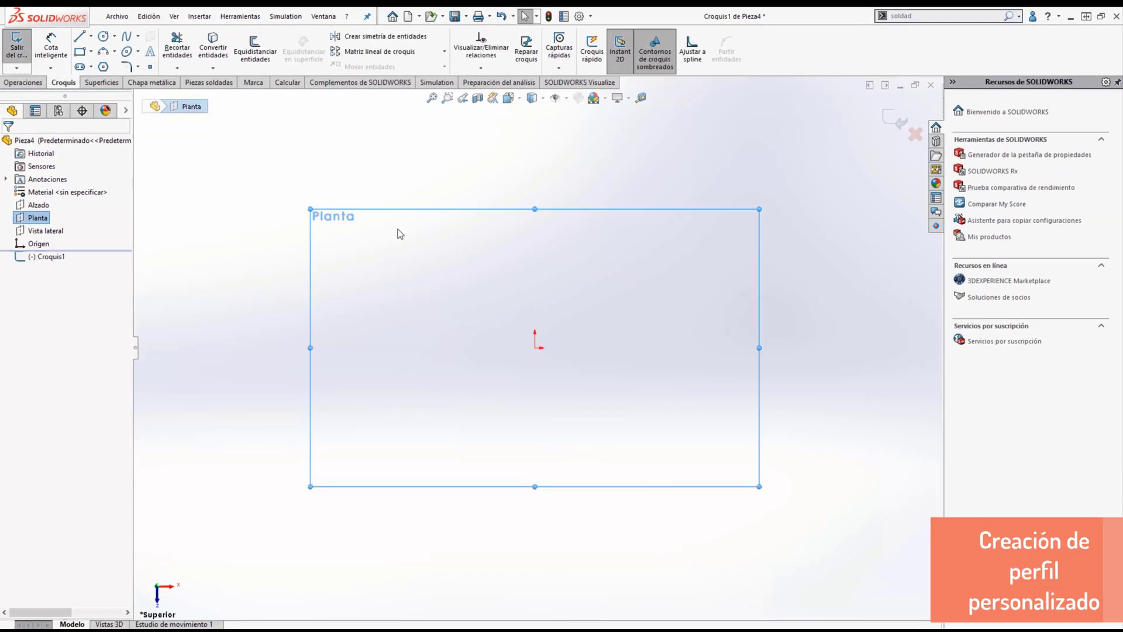
pyautogui.click(104, 36)
pyautogui.click(535, 348)
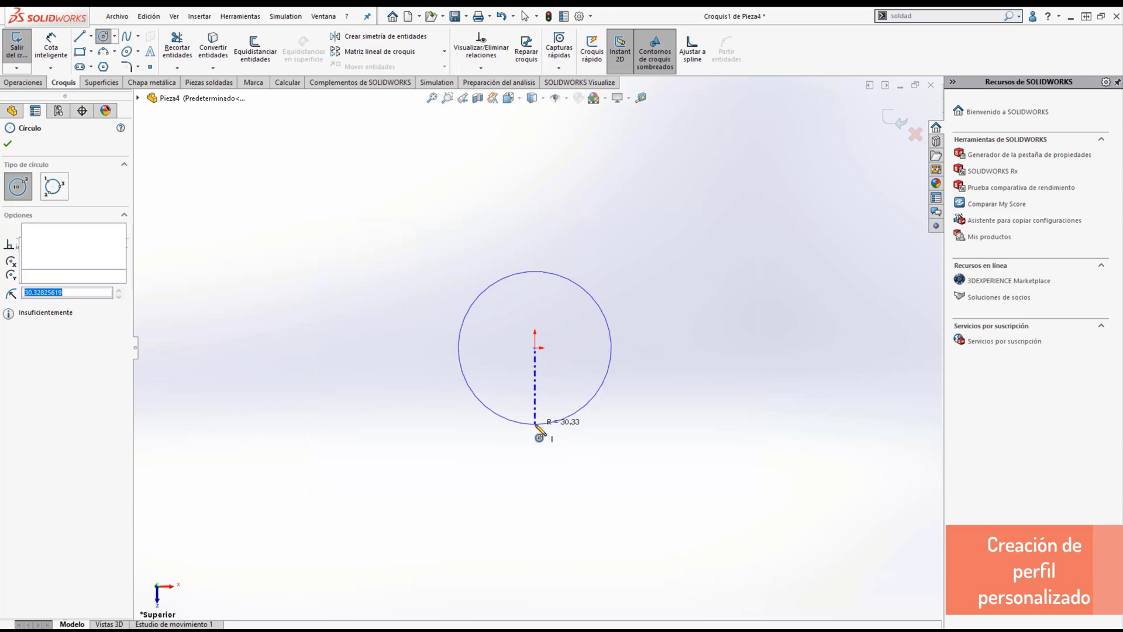
pyautogui.click(535, 425)
pyautogui.click(535, 348)
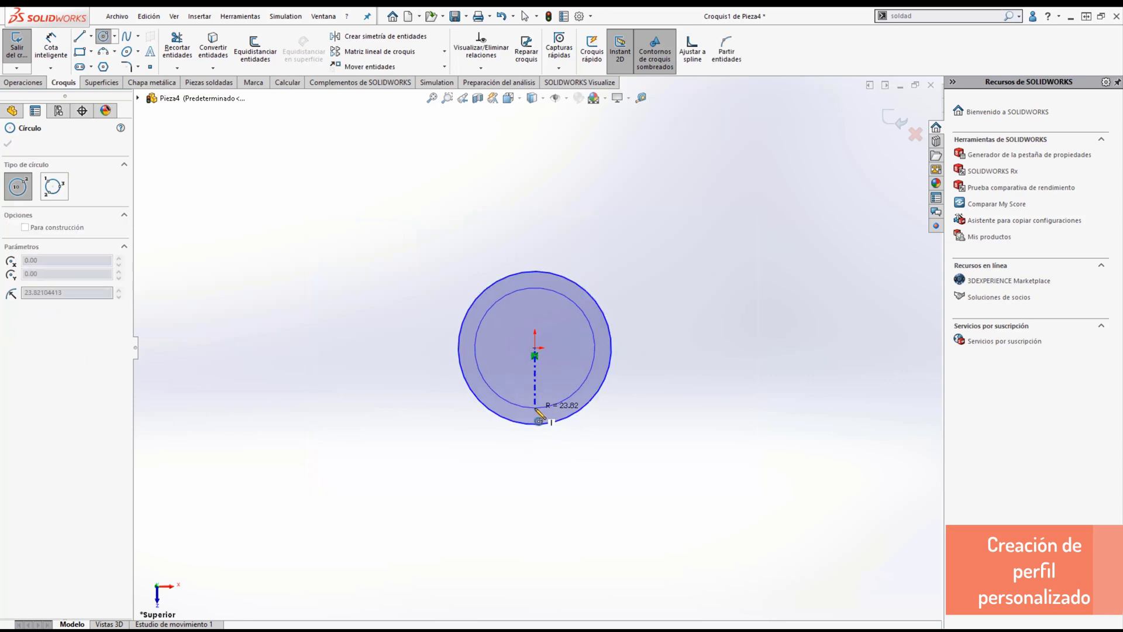
pyautogui.click(535, 412)
pyautogui.press('Escape')
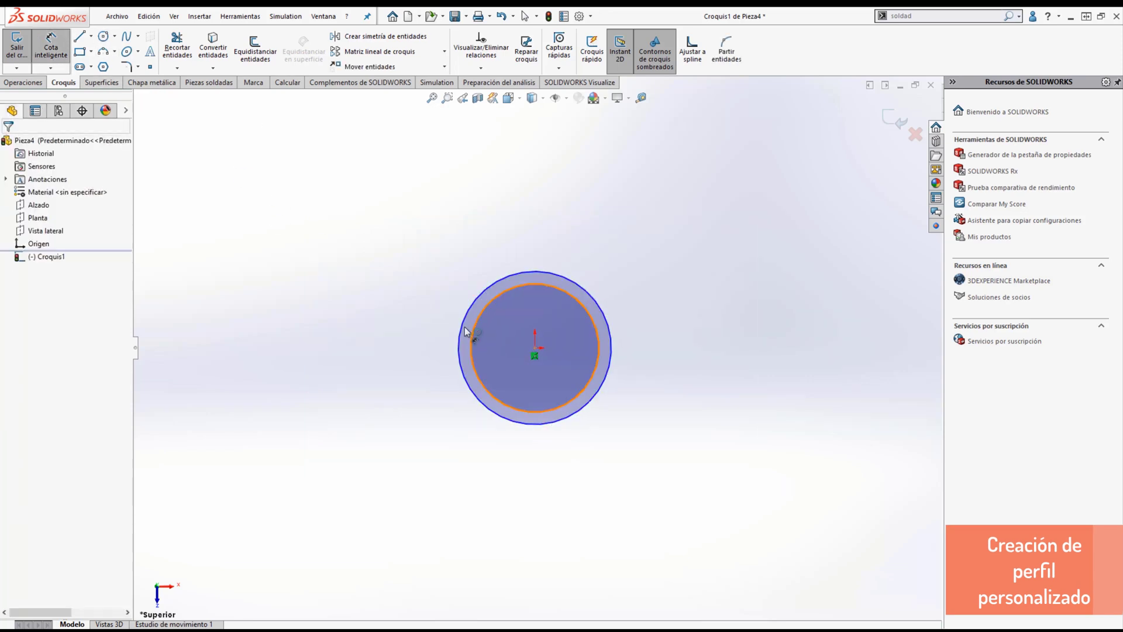
# - Dimension the gap between the two circles as 1 mm
pyautogui.click(460, 336)
pyautogui.click(472, 340)
pyautogui.click(426, 367)
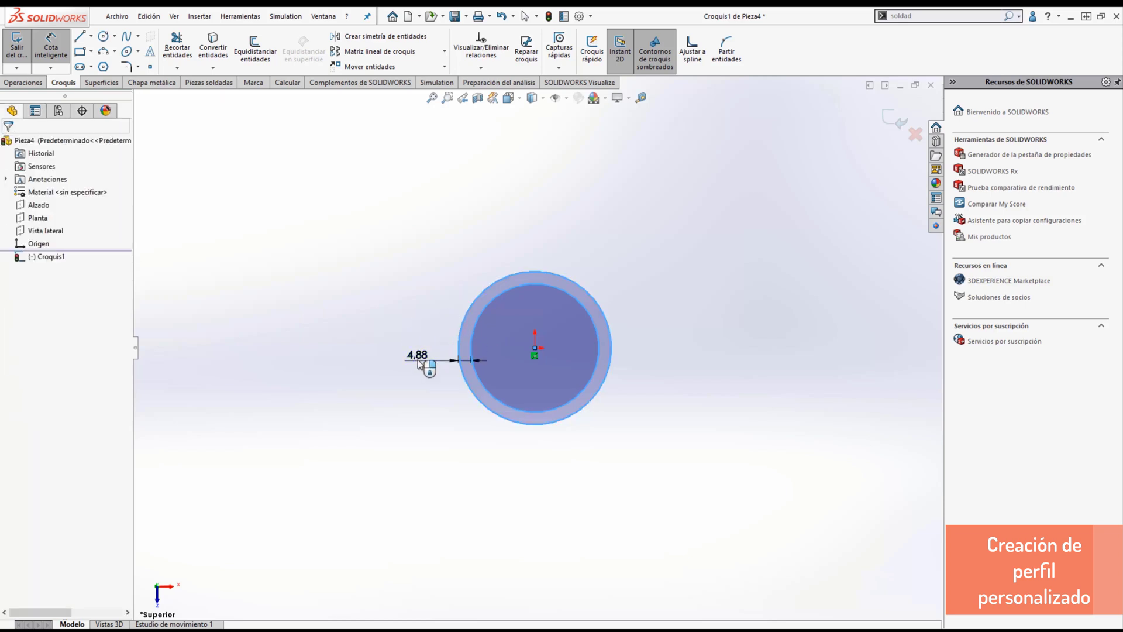
pyautogui.write('1')
pyautogui.press('Return')
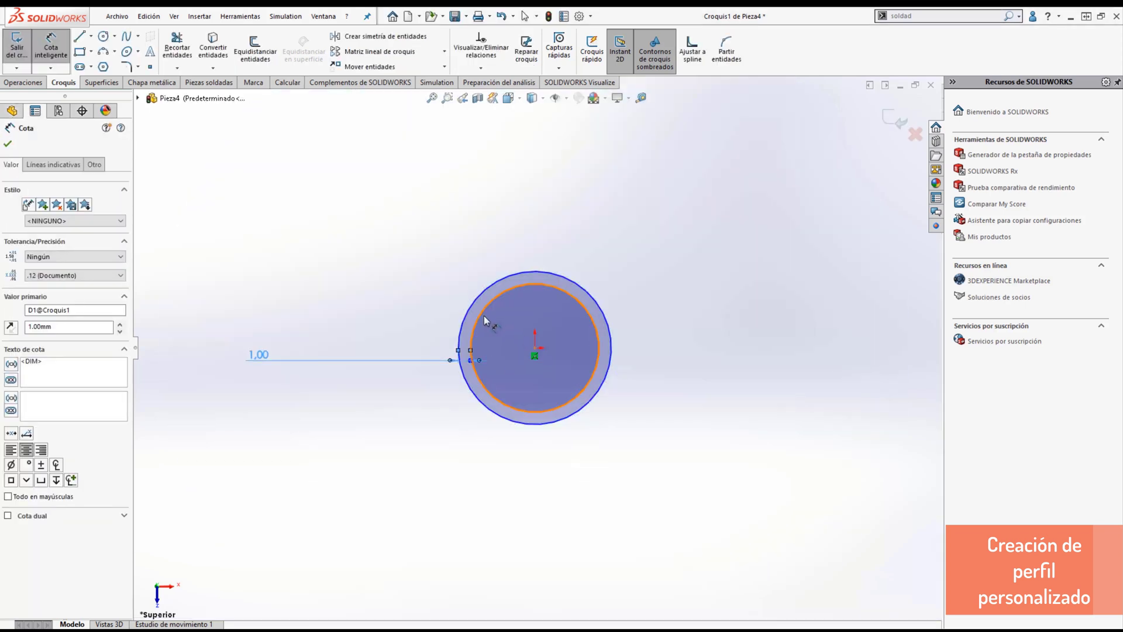
# - Dimension the outer circle's diameter as 10 mm and exit the sketch
pyautogui.click(458, 321)
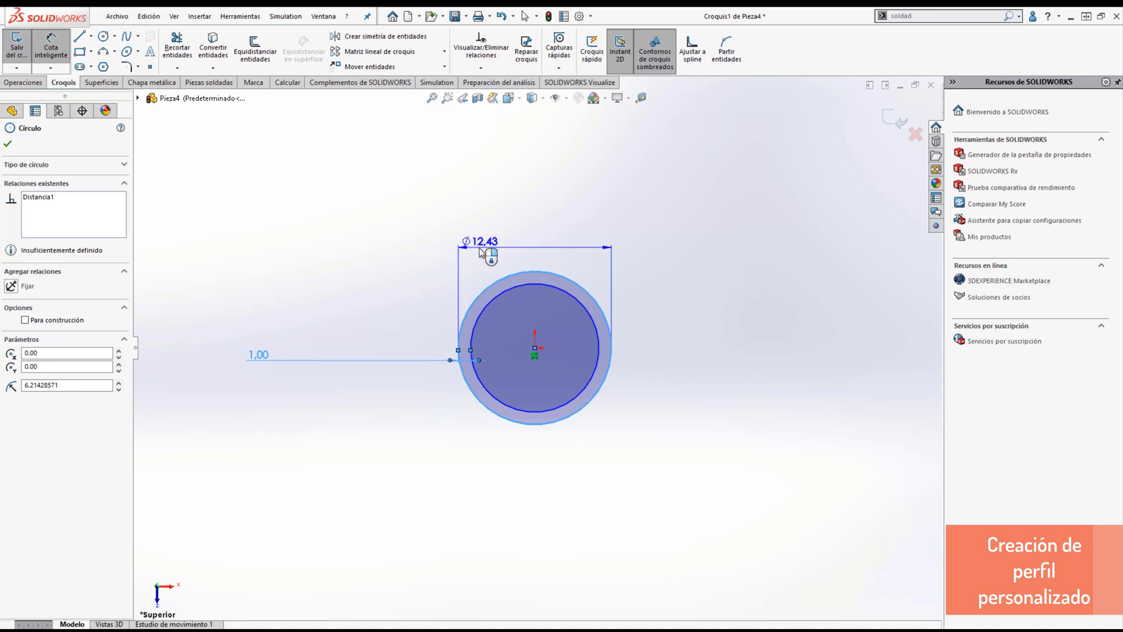
pyautogui.click(535, 252)
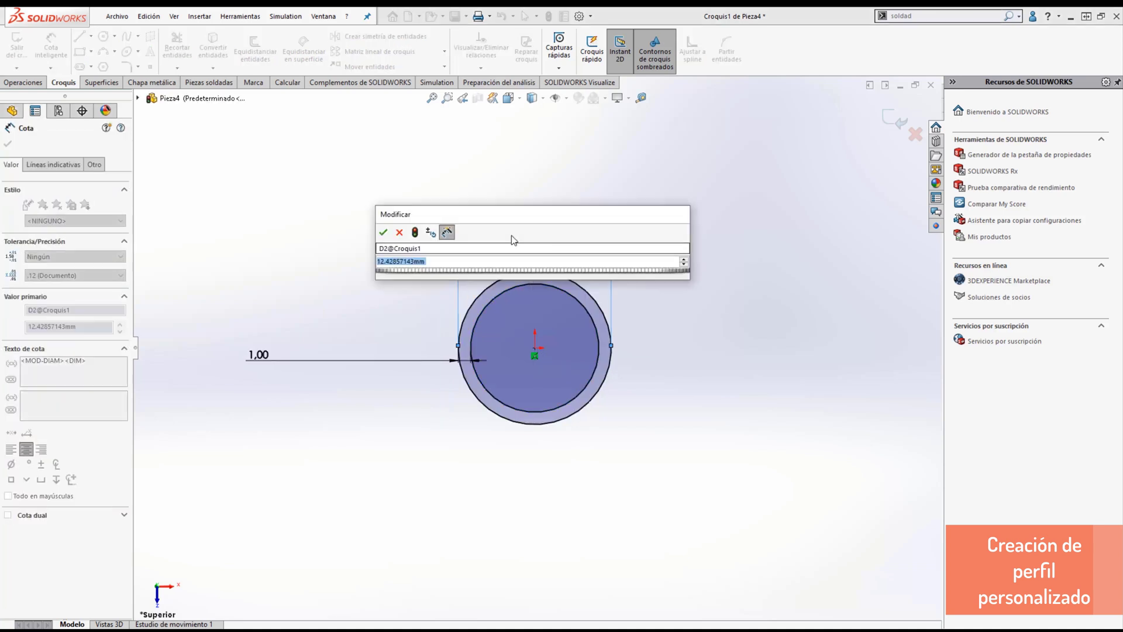
pyautogui.write('12')
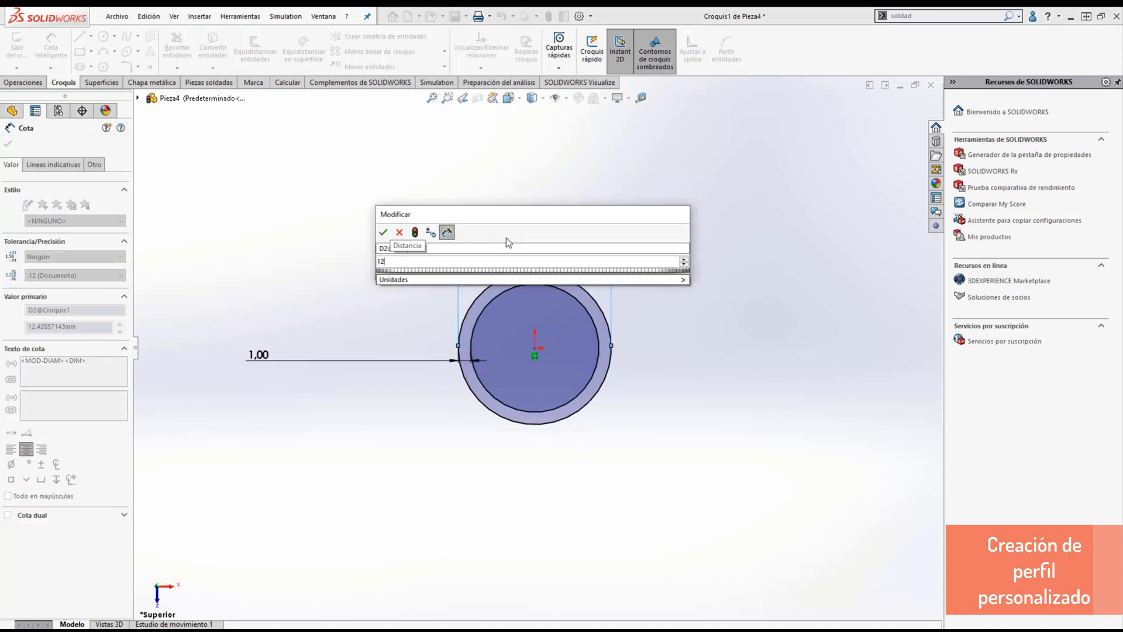
pyautogui.press('BackSpace')
pyautogui.write('0')
pyautogui.press('Return')
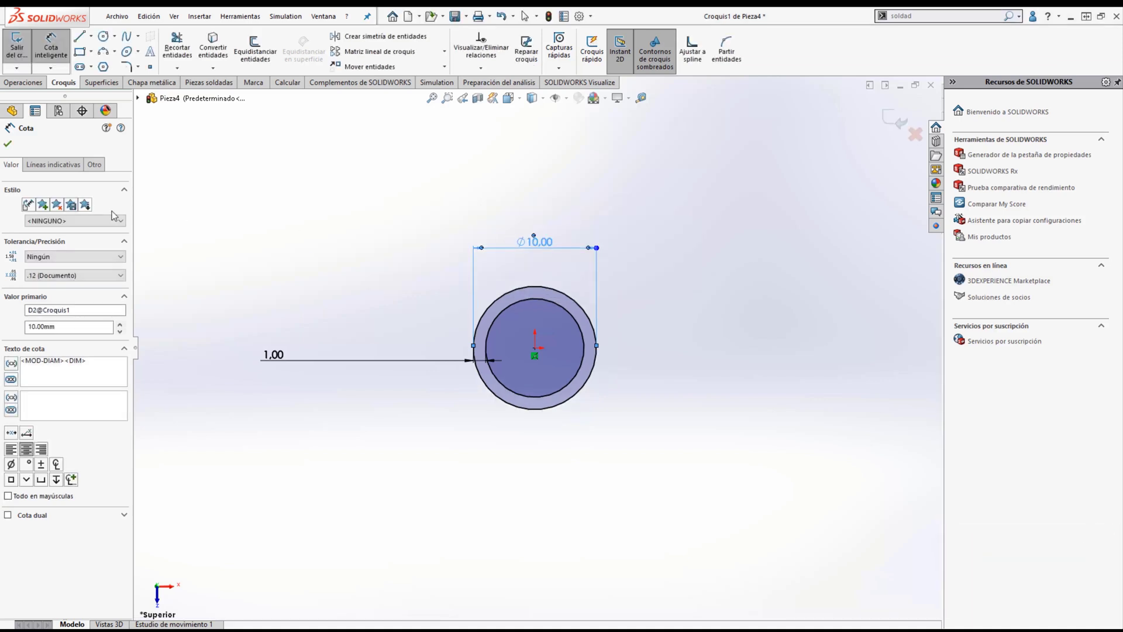
pyautogui.click(8, 145)
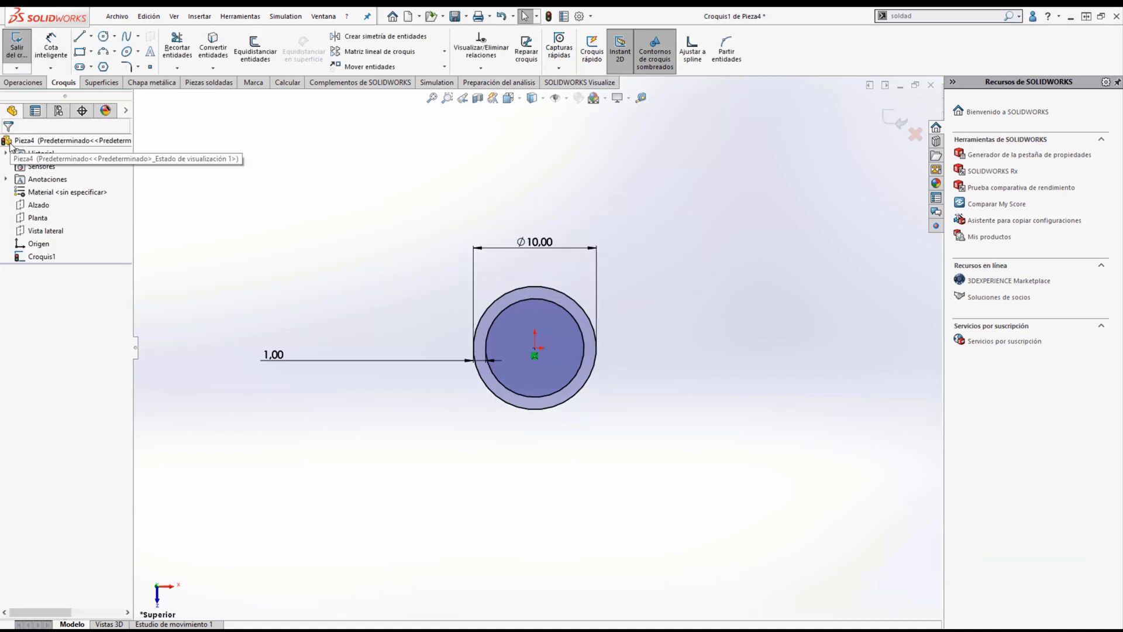
pyautogui.click(899, 121)
# - Insert an automatically created design table that includes the dimensions D1@Croquis1 and D2@Croquis1
pyautogui.click(58, 112)
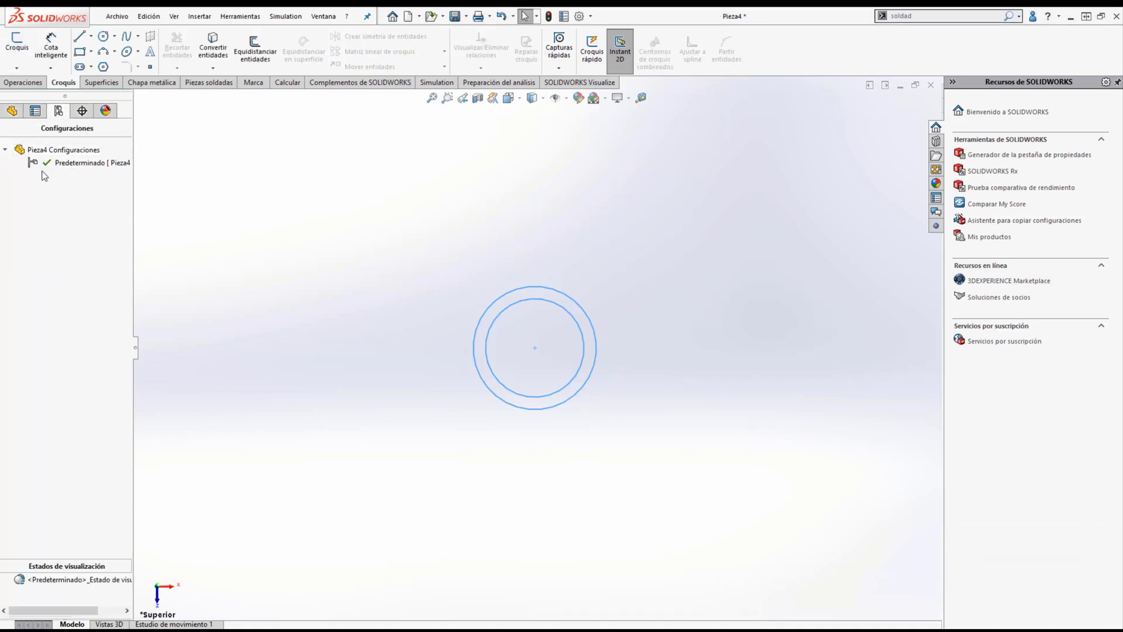
pyautogui.click(199, 16)
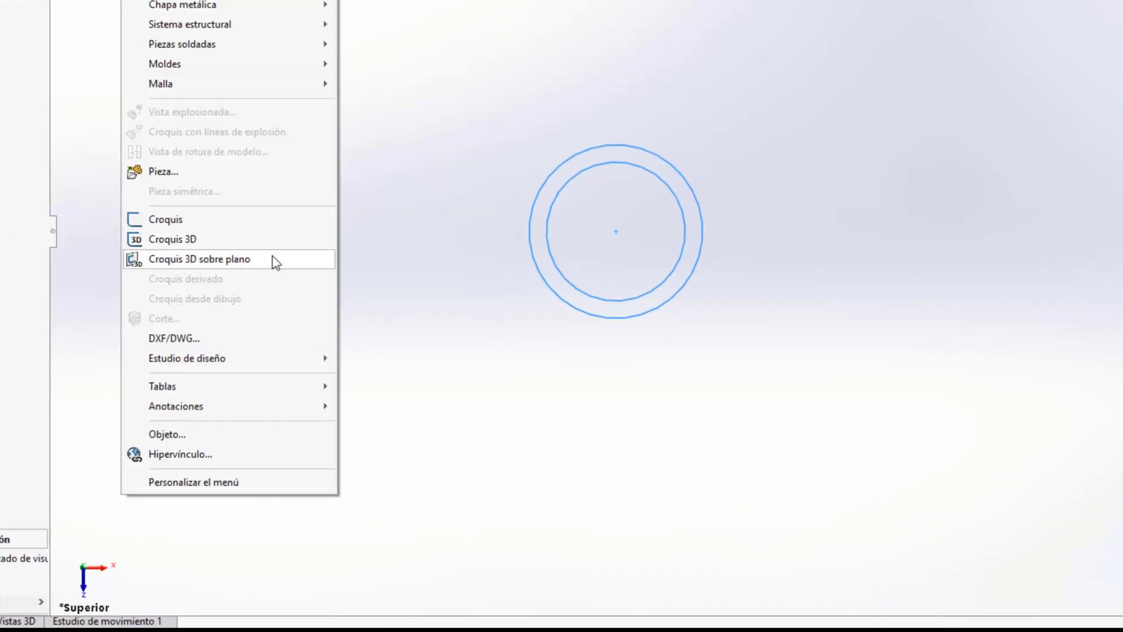
pyautogui.moveTo(263, 389)
pyautogui.click(398, 408)
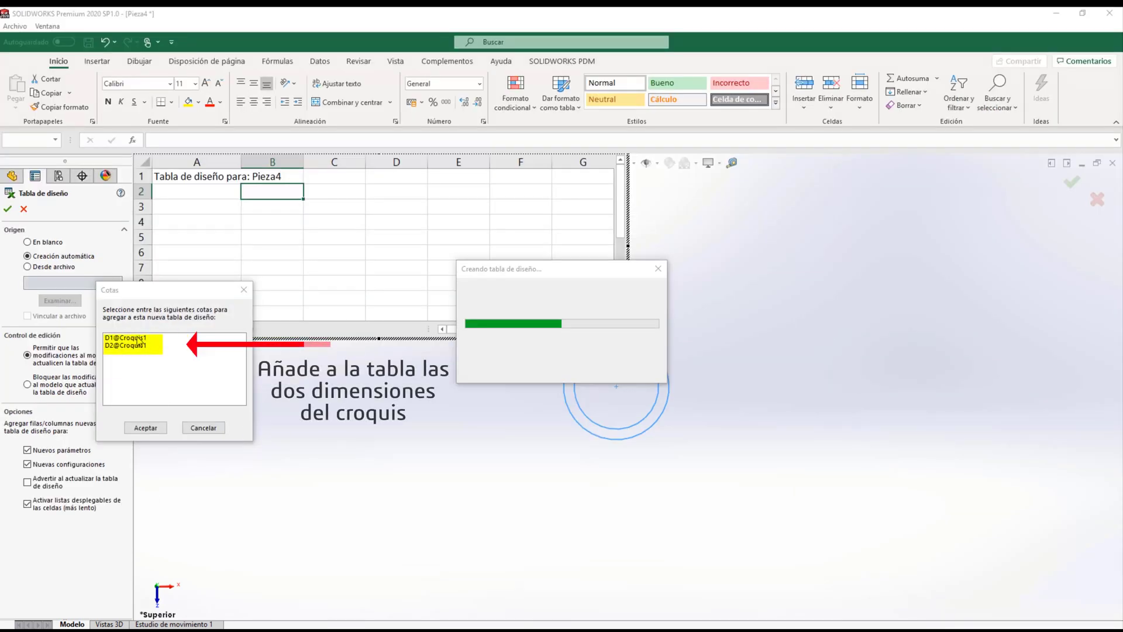
pyautogui.click(138, 339)
pyautogui.keyDown('ctrl'); pyautogui.click(139, 346); pyautogui.keyUp('ctrl')
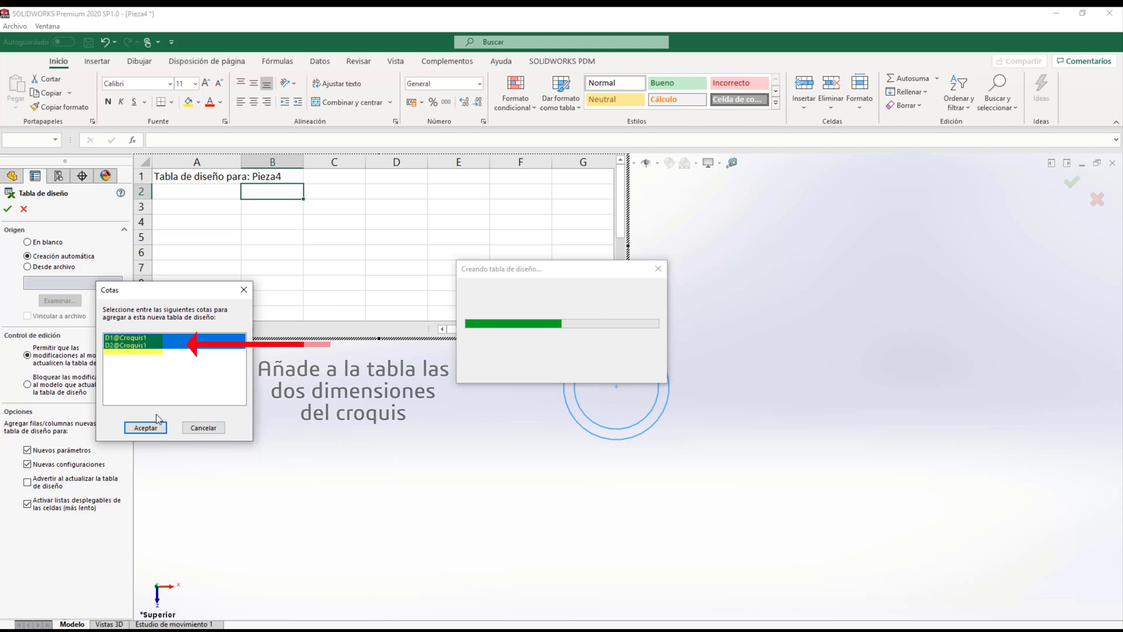
pyautogui.click(150, 428)
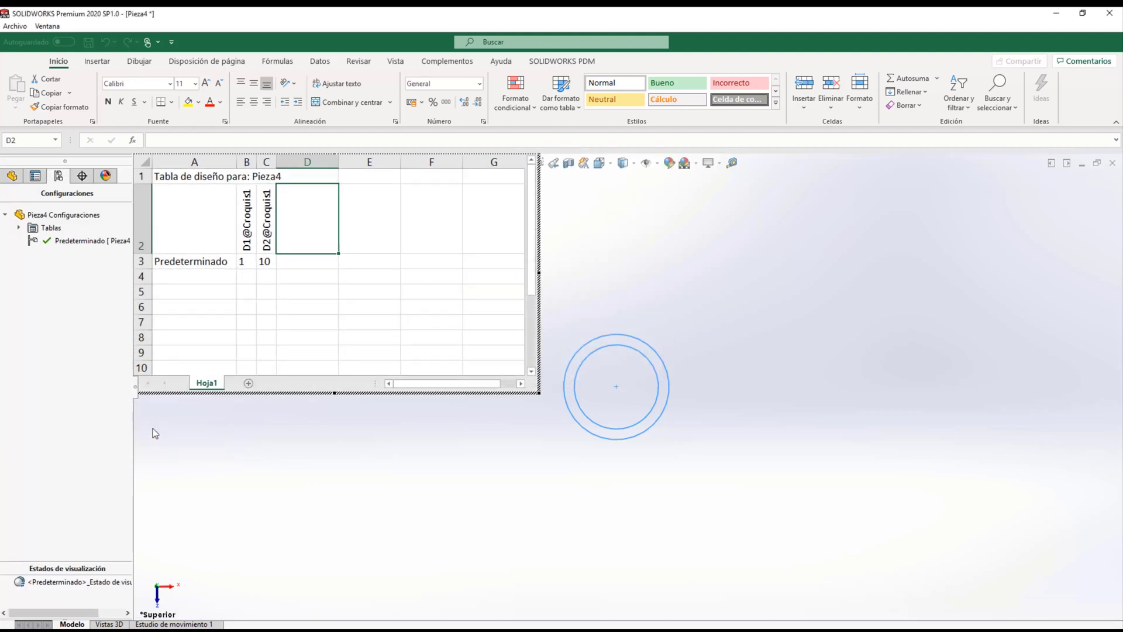
# - Rename the Predeterminado configuration in the design table as "Tubo 10x1"
pyautogui.click(194, 262)
pyautogui.doubleClick(194, 262)
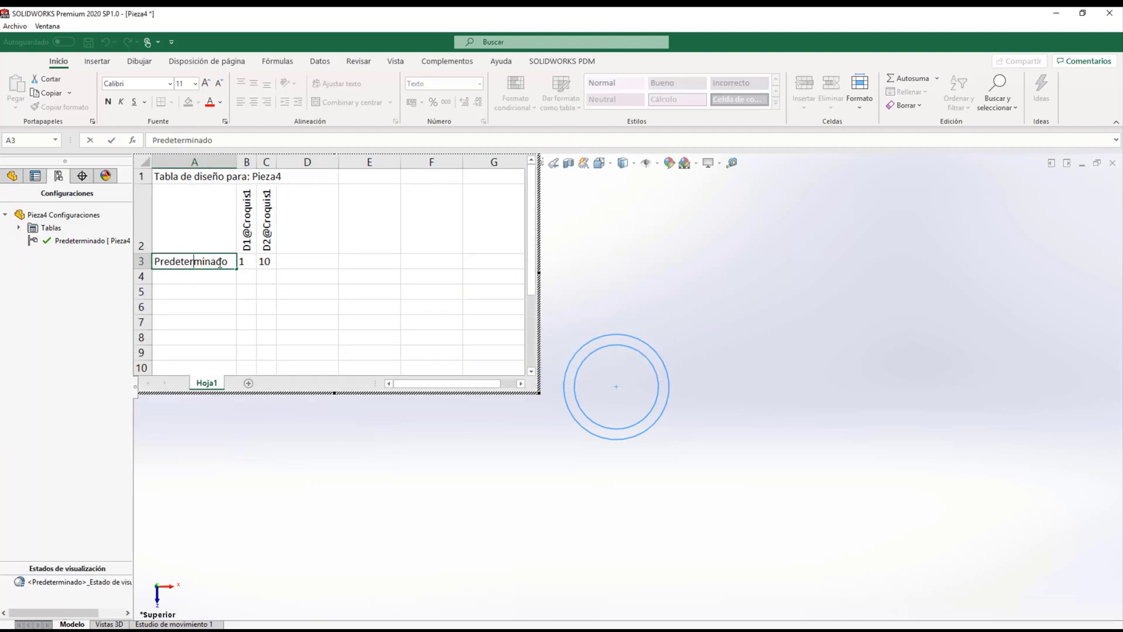
pyautogui.moveTo(229, 262); pyautogui.dragTo(80, 262)
pyautogui.write('Tu')
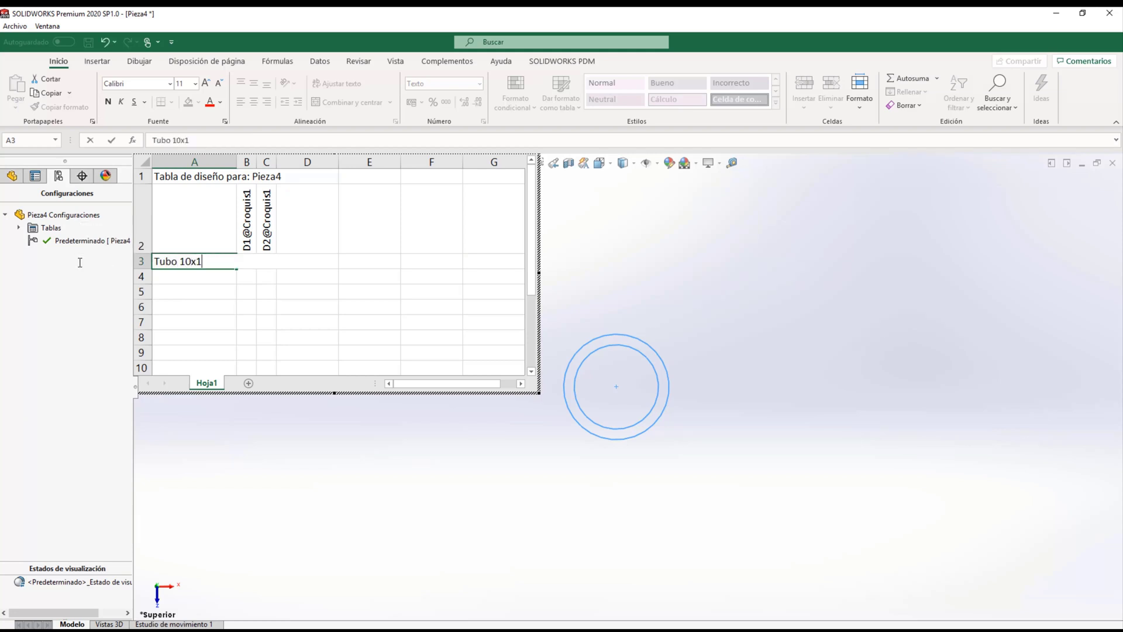
pyautogui.write('bo 10x1')
# - Set the number format of all cells in the design table to General
pyautogui.click(143, 162)
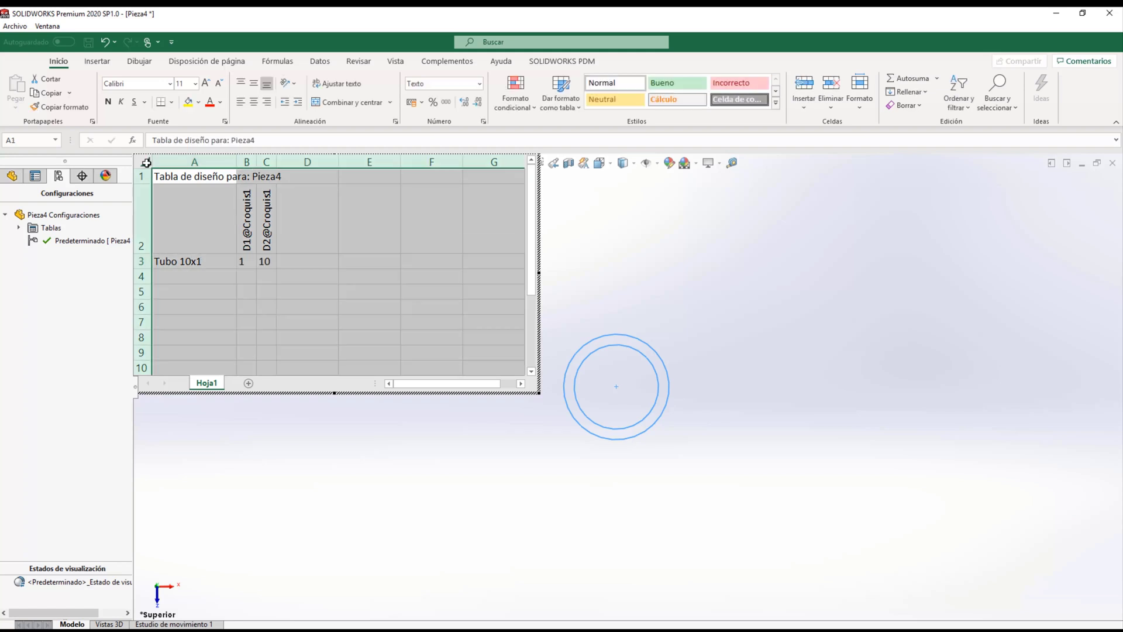
pyautogui.rightClick(149, 166)
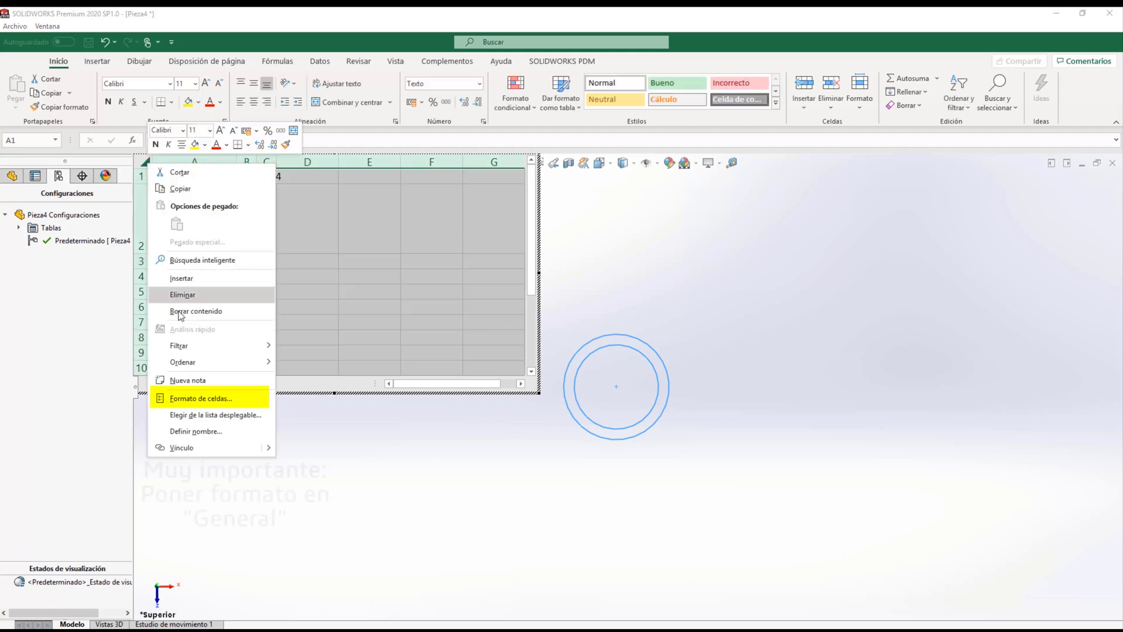
pyautogui.click(198, 399)
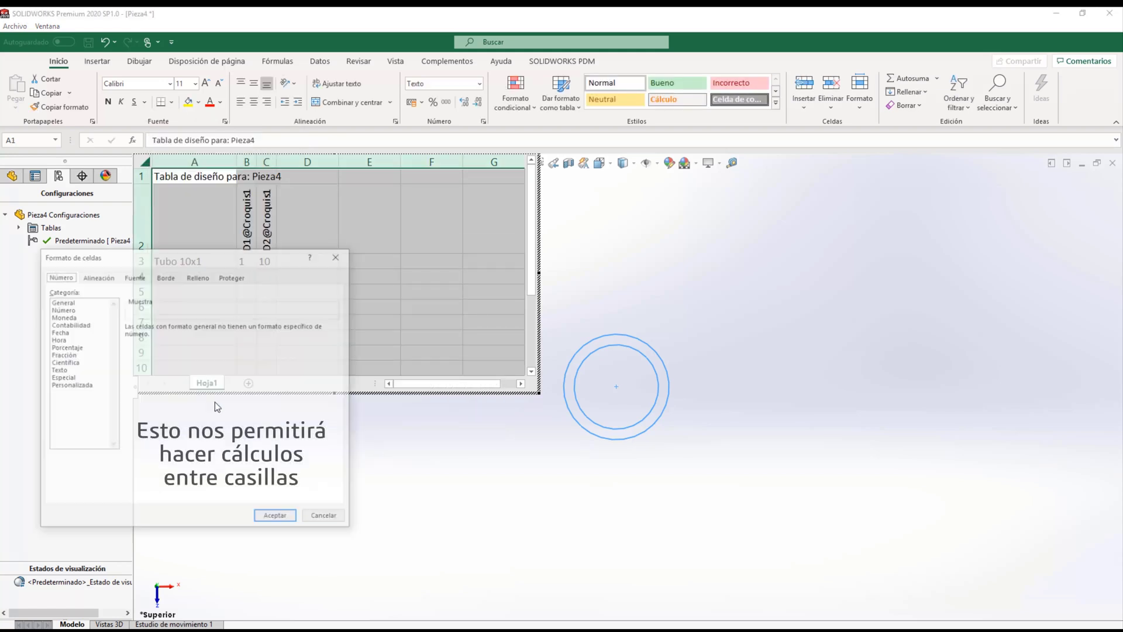
pyautogui.click(80, 302)
pyautogui.click(292, 518)
pyautogui.click(264, 307)
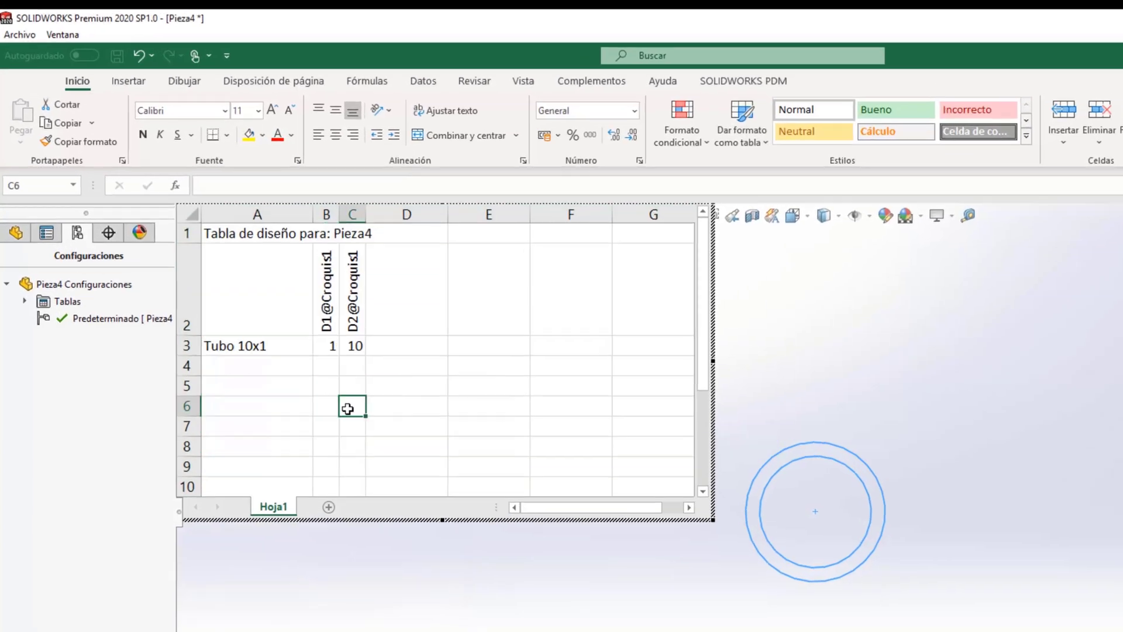
# - Copy the Tubo 10x1 row with its two dimension values into rows 4, 5 and 6
pyautogui.click(201, 276)
pyautogui.click(271, 396)
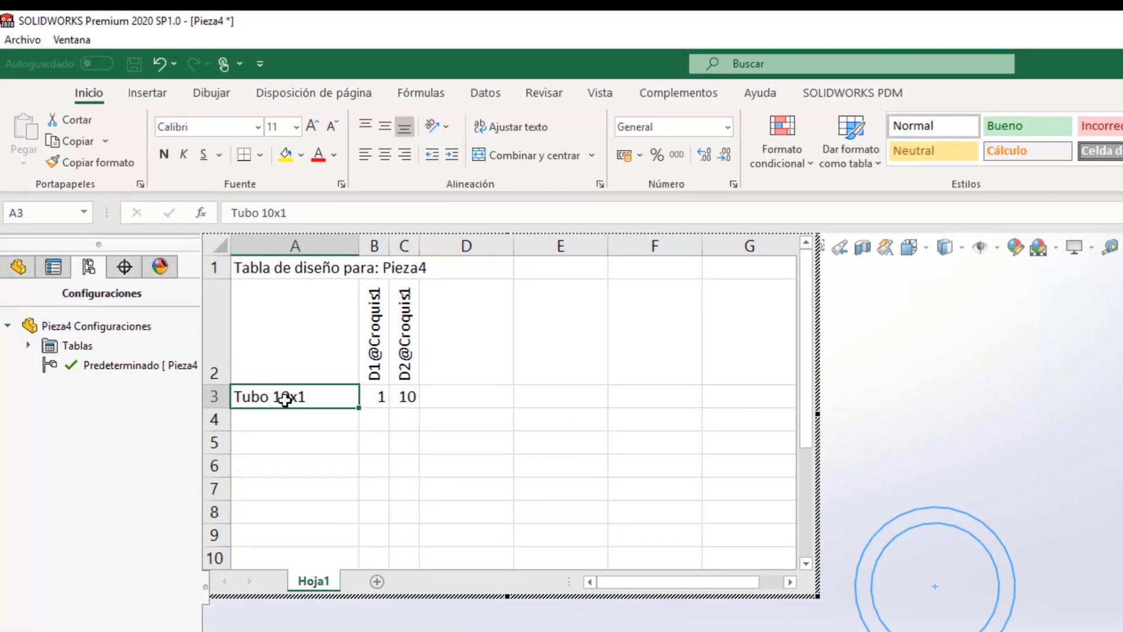
pyautogui.moveTo(285, 399); pyautogui.dragTo(408, 399)
pyautogui.hotkey('ctrl', 'c')
pyautogui.click(263, 424)
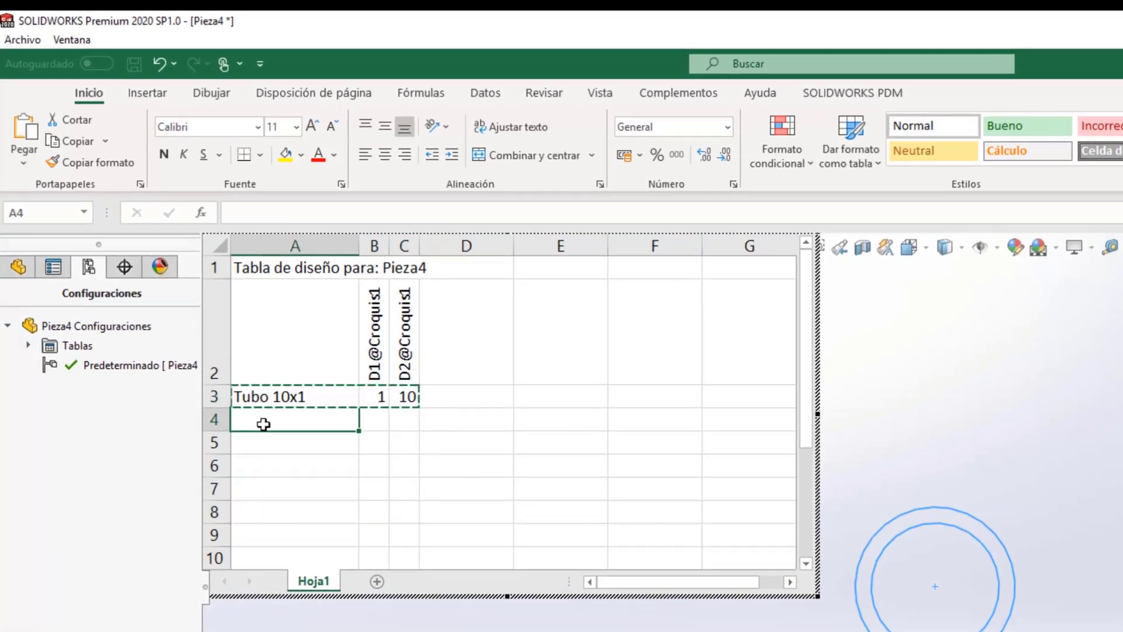
pyautogui.hotkey('ctrl', 'v')
pyautogui.press('ctrl')
pyautogui.press('Escape')
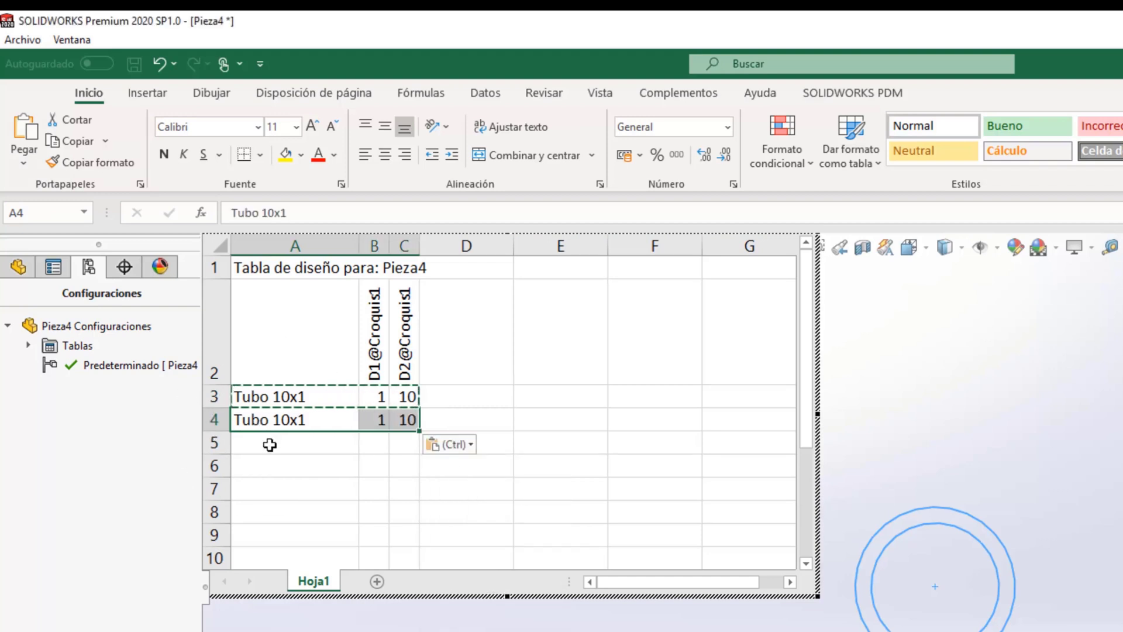
pyautogui.click(269, 445)
pyautogui.hotkey('ctrl', 'v')
pyautogui.click(271, 464)
pyautogui.hotkey('ctrl', 'v')
pyautogui.press('Down')
# - Rename the configurations in rows 4 to 6 as "Tubo 20x1,5", "Tubo 25x2" and "Tubo 30x2,5"
pyautogui.click(282, 420)
pyautogui.press('F2')
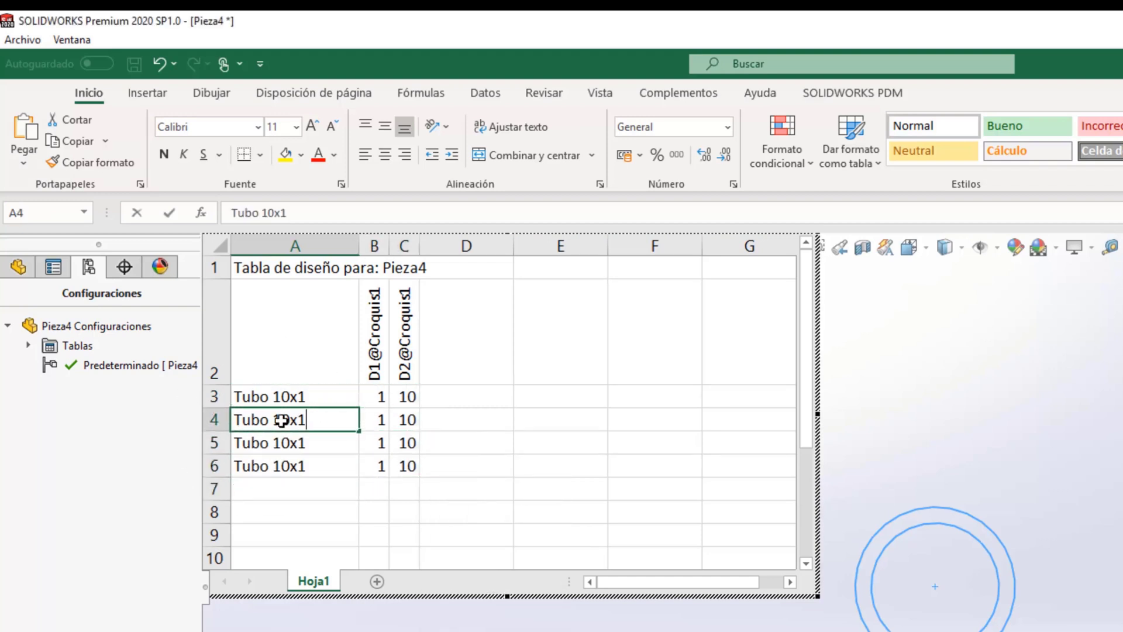
pyautogui.press('BackSpace')
pyautogui.write('2')
pyautogui.press('End')
pyautogui.write(',5')
pyautogui.press('Return')
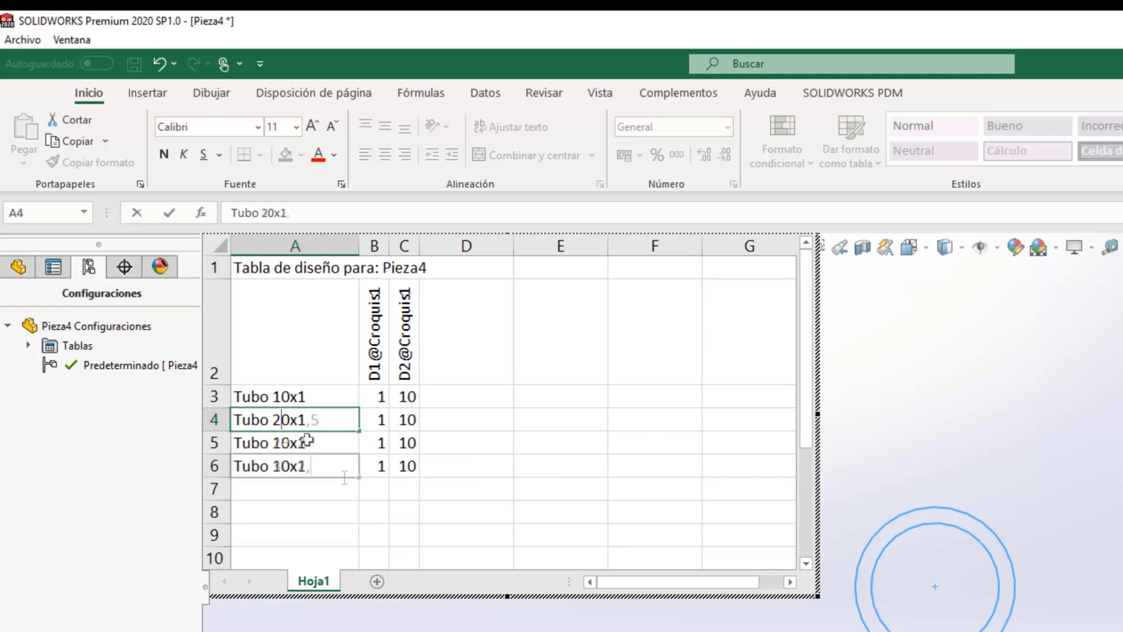
pyautogui.write('Tubo 25x2')
pyautogui.press('Return')
pyautogui.write('Tubo 30x2,5')
pyautogui.click(362, 498)
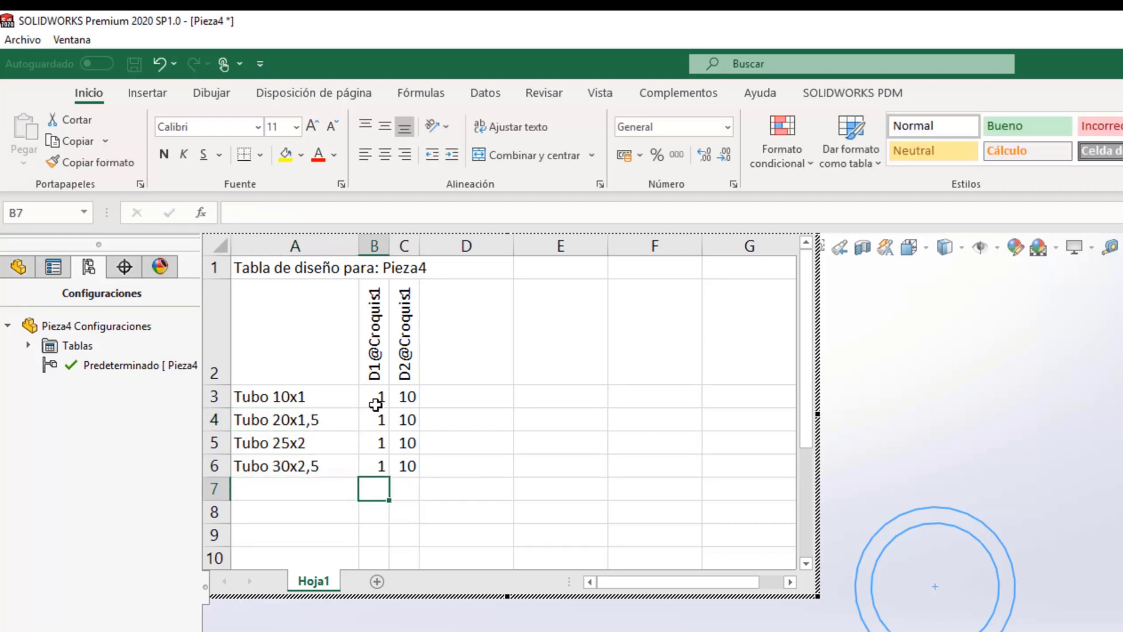
# - Enter the formula =B3+0,5 in cell B4 for the D1@Croquis1 value of Tubo 20x1,5
pyautogui.click(375, 403)
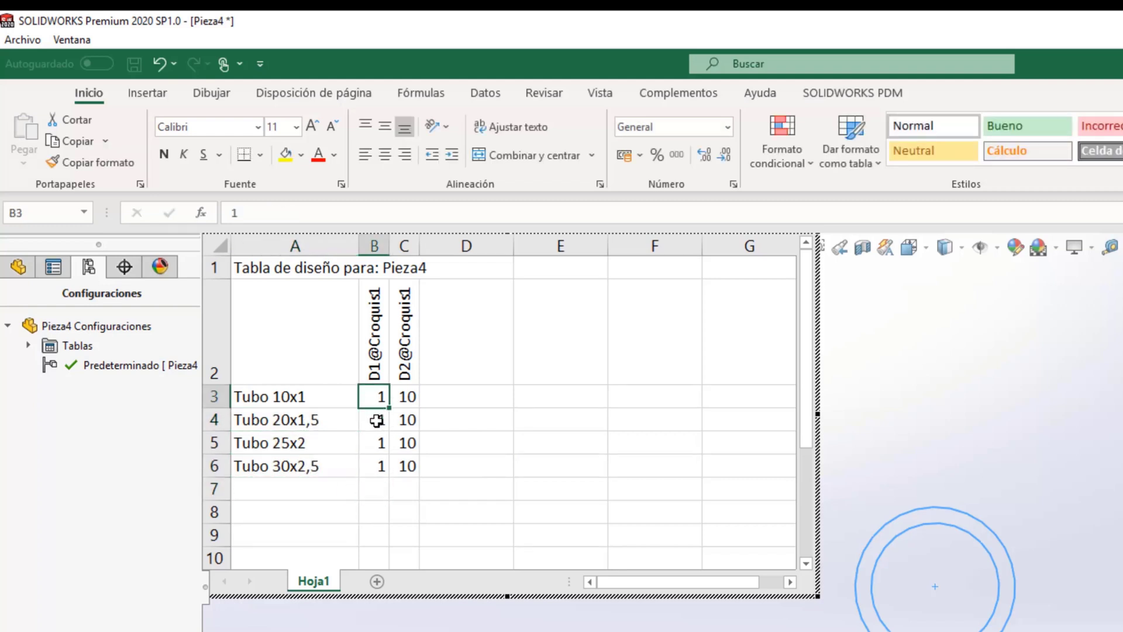
pyautogui.click(376, 420)
pyautogui.click(262, 211)
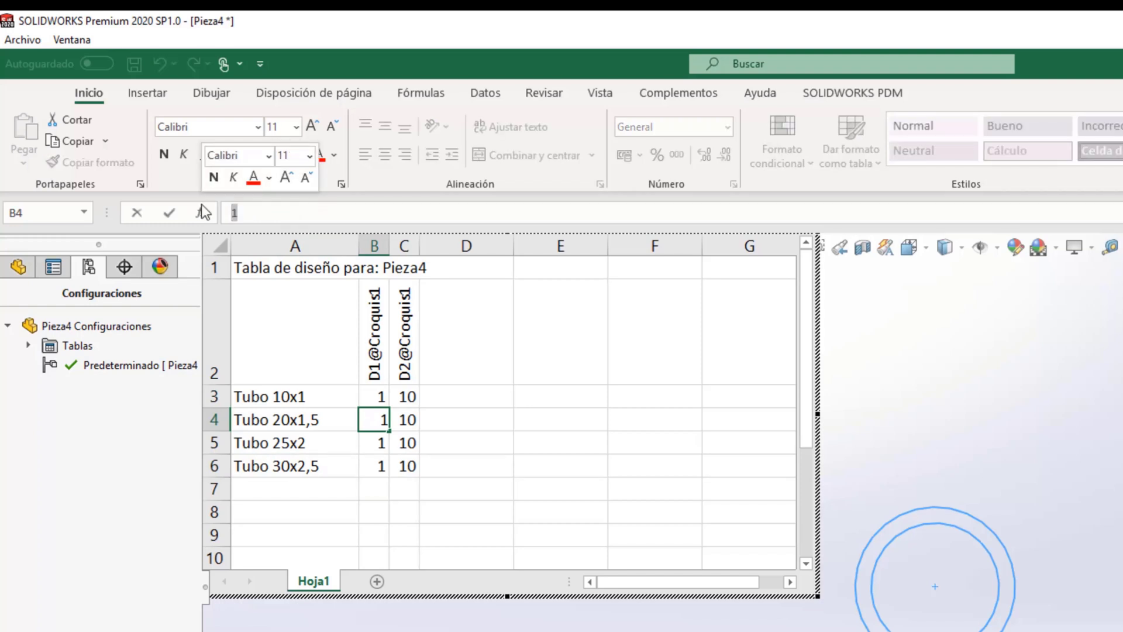
pyautogui.press('BackSpace')
pyautogui.write('=')
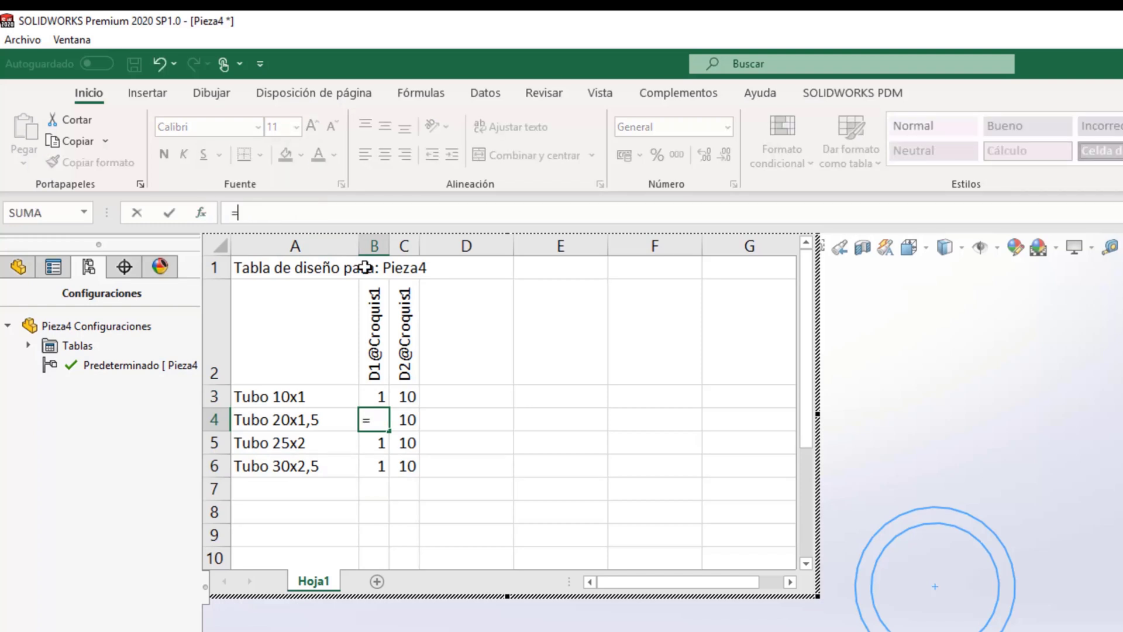
pyautogui.click(376, 398)
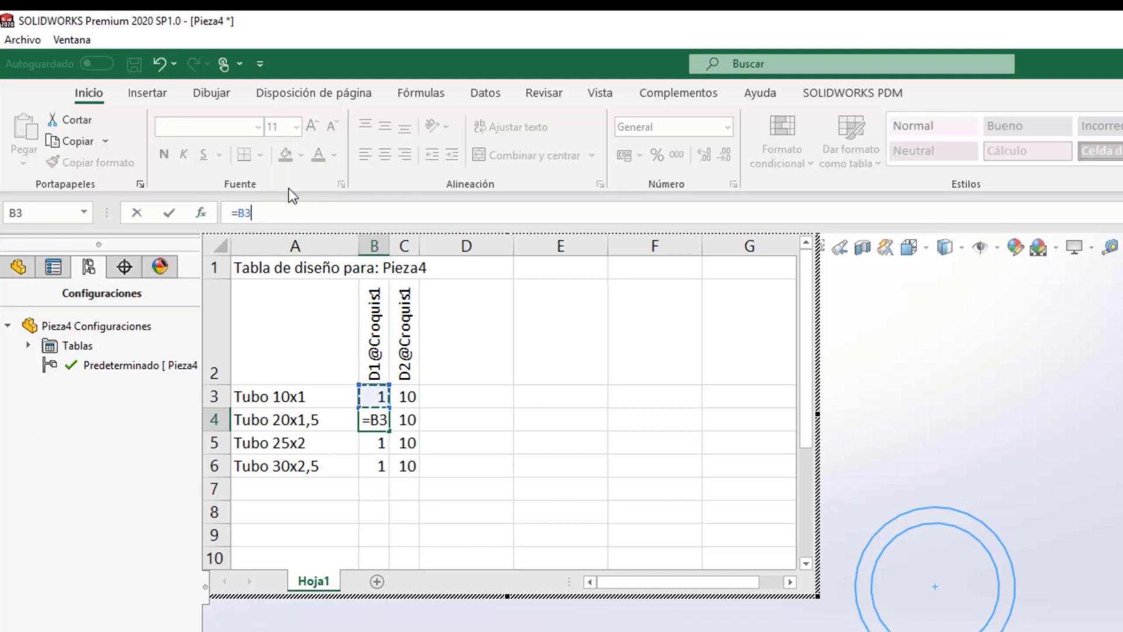
pyautogui.write('+0,5')
pyautogui.press('Return')
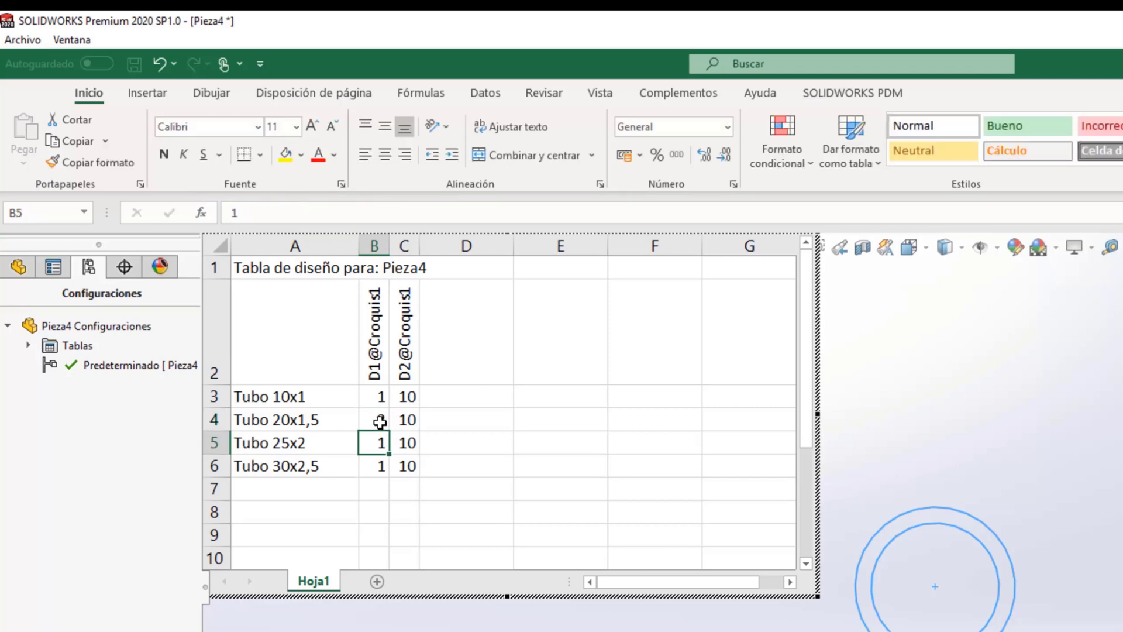
pyautogui.click(381, 422)
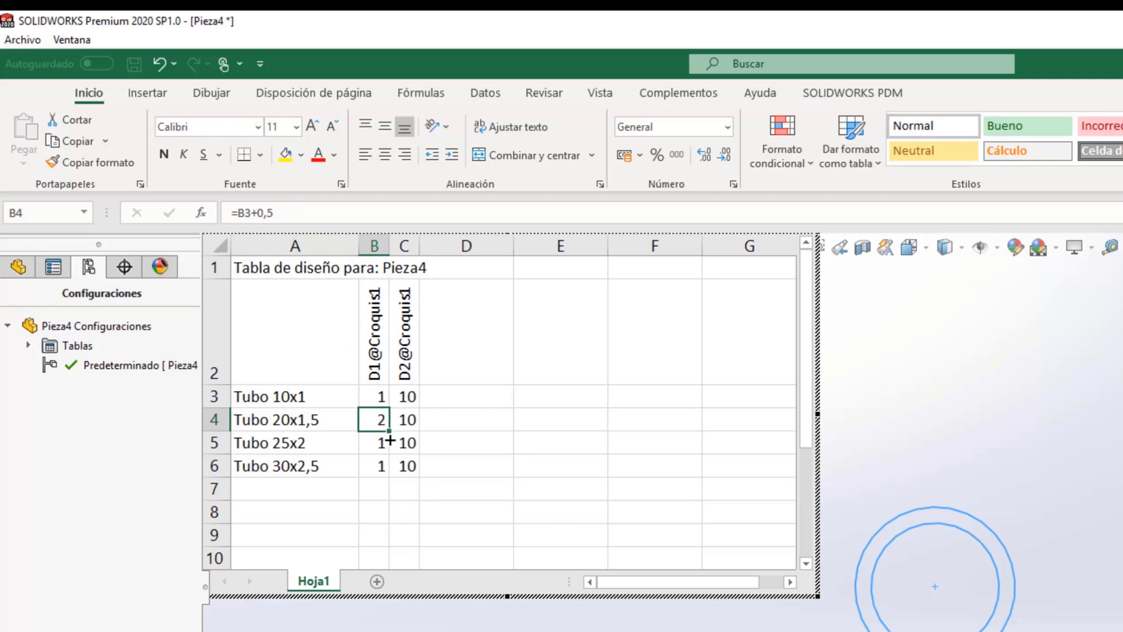
# - Fill the B4 formula down through B6 for the D1@Croquis1 values and widen columns B and C
pyautogui.moveTo(389, 441); pyautogui.dragTo(388, 476)
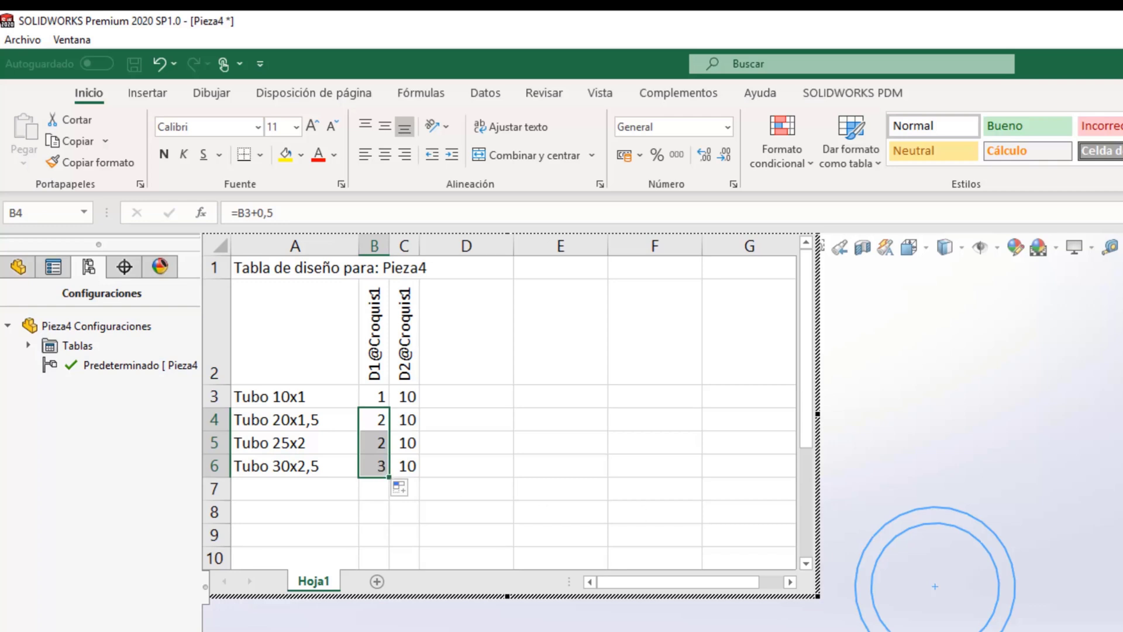
pyautogui.click(147, 93)
pyautogui.moveTo(390, 244); pyautogui.dragTo(464, 250)
pyautogui.click(496, 381)
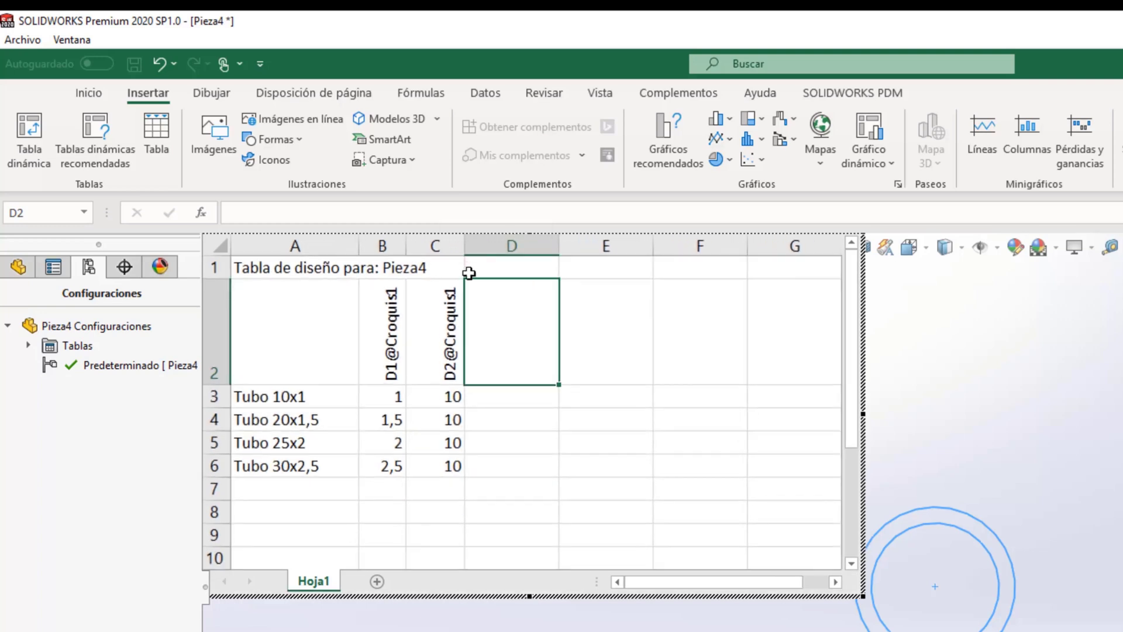
# - Enter the formula =C3+5 in cell C4 for D2@Croquis1 and fill it down through C6
pyautogui.click(449, 398)
pyautogui.click(452, 420)
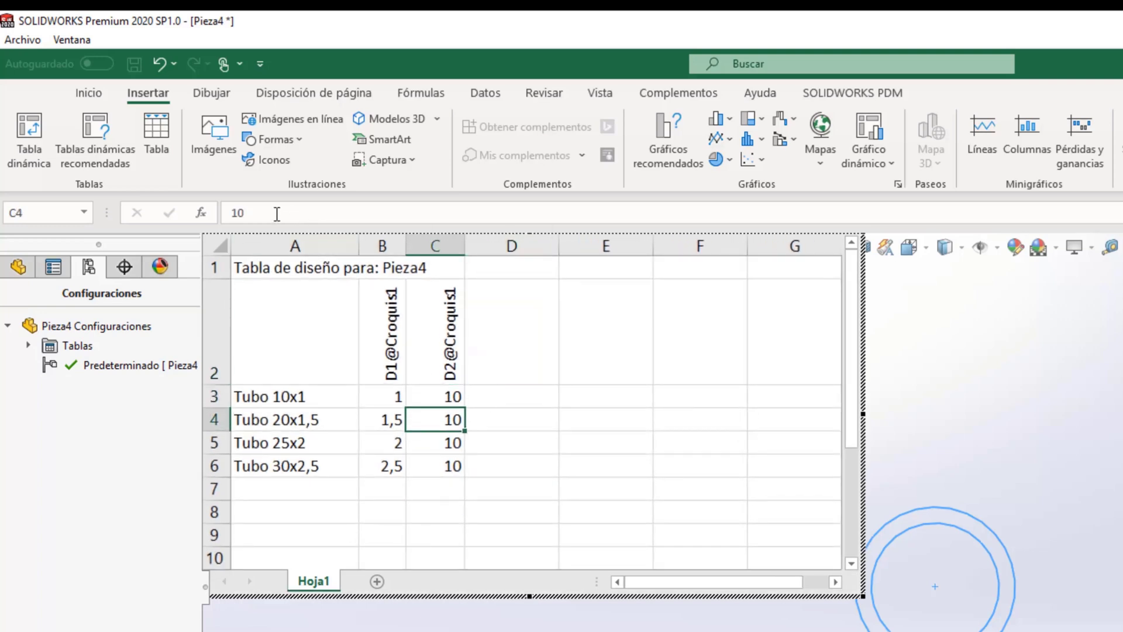
pyautogui.click(234, 216)
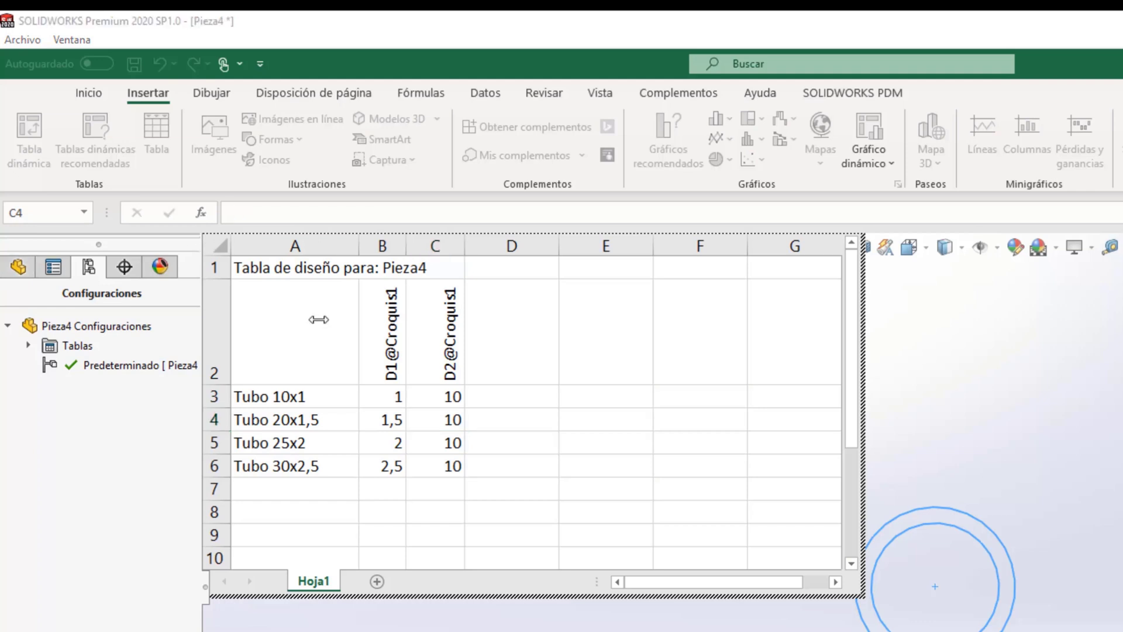
pyautogui.click(449, 418)
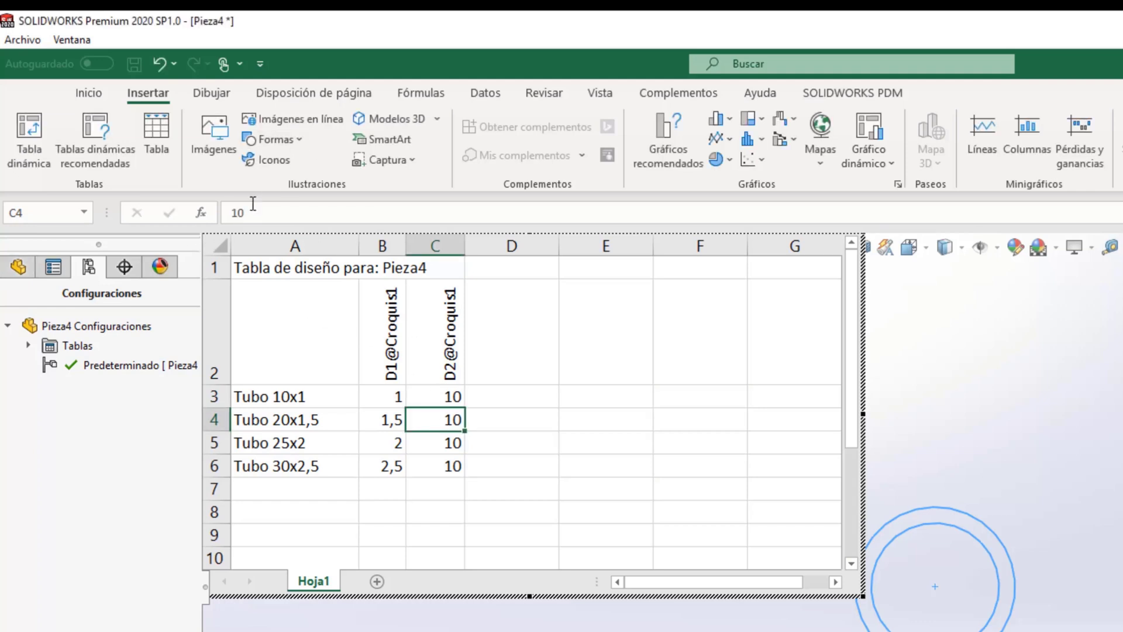
pyautogui.click(233, 214)
pyautogui.write('=')
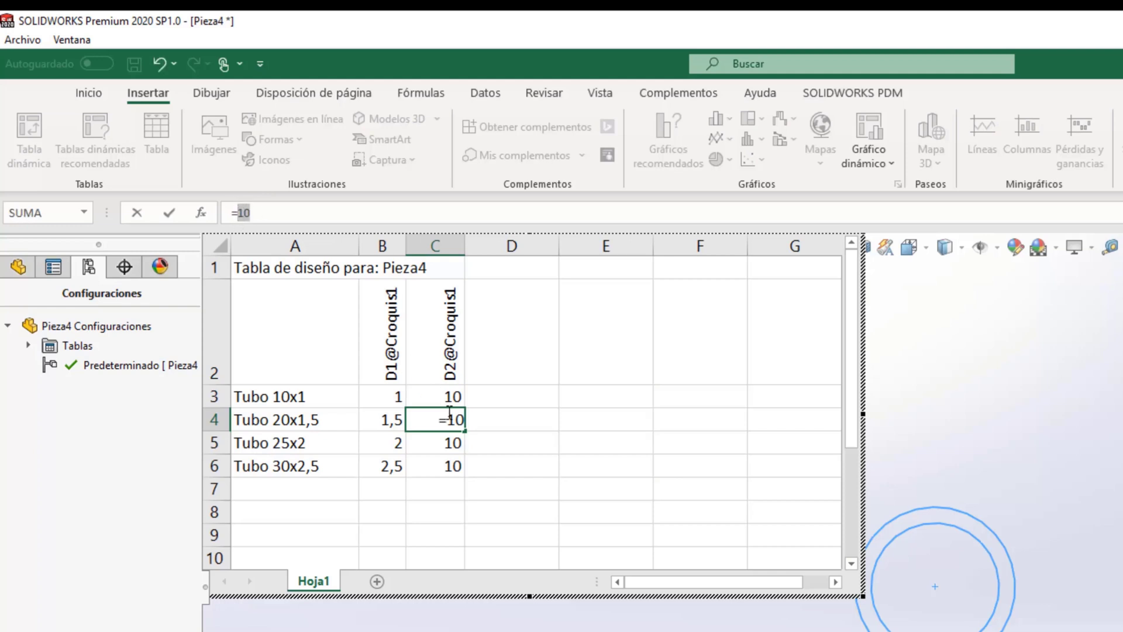
pyautogui.click(449, 398)
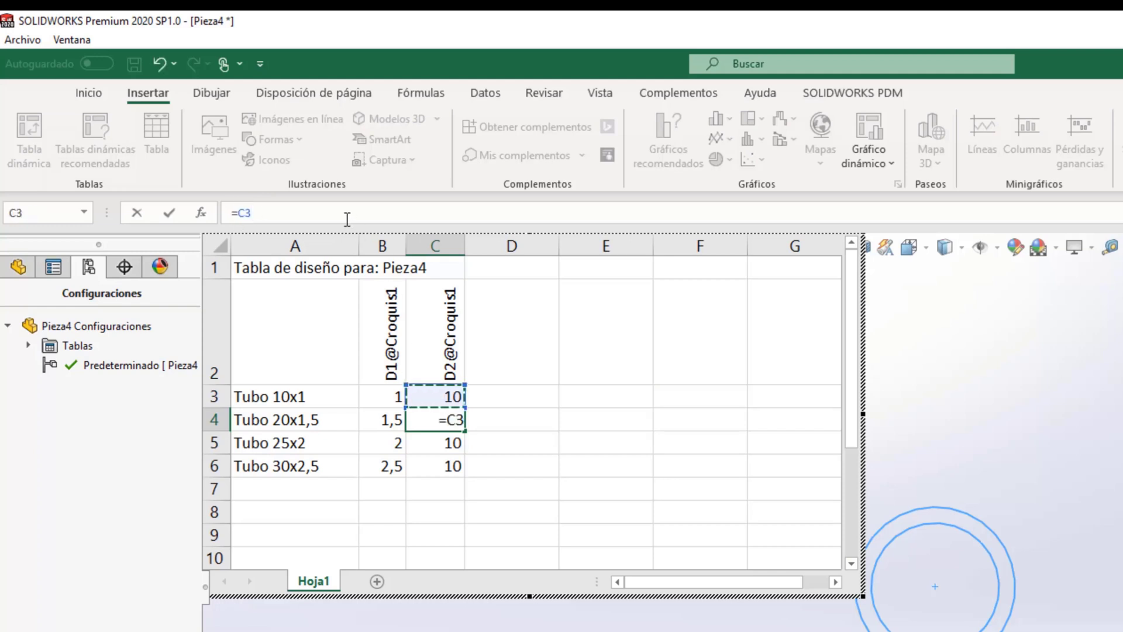
pyautogui.write('+5')
pyautogui.press('Return')
pyautogui.click(450, 422)
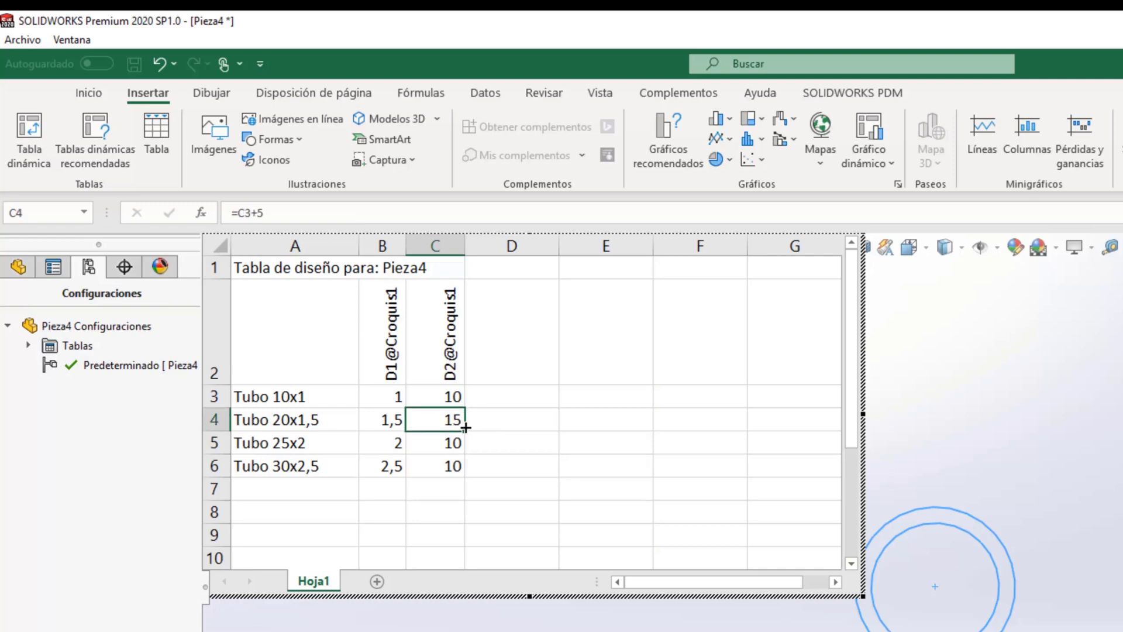
pyautogui.moveTo(467, 427); pyautogui.dragTo(454, 475)
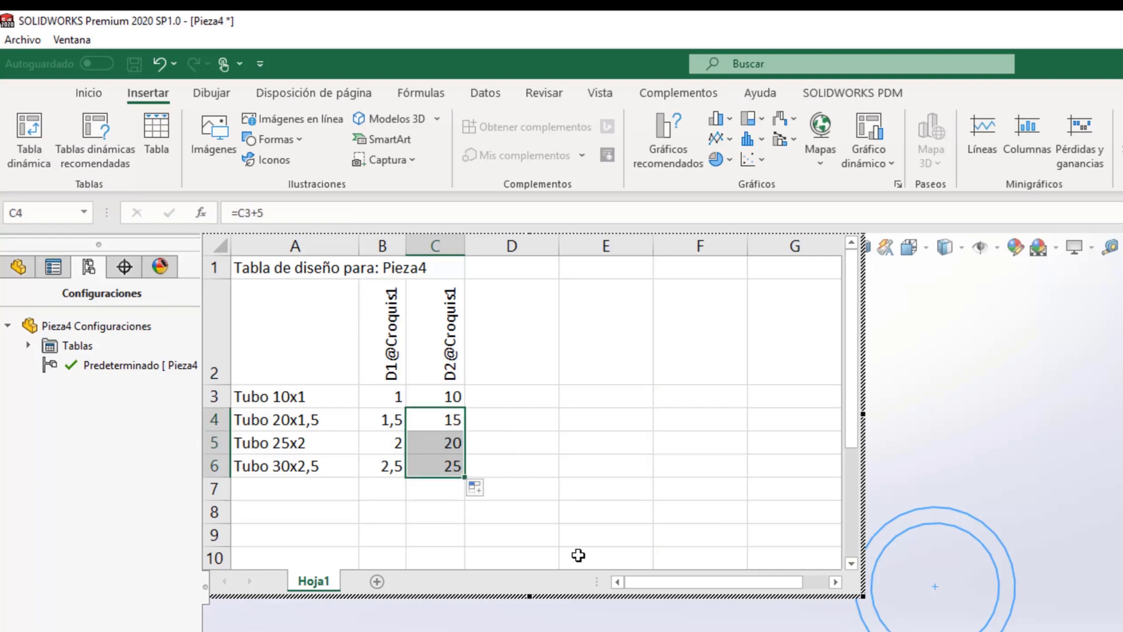
# - Finish editing the design table and accept the generated tube configurations
pyautogui.click(620, 431)
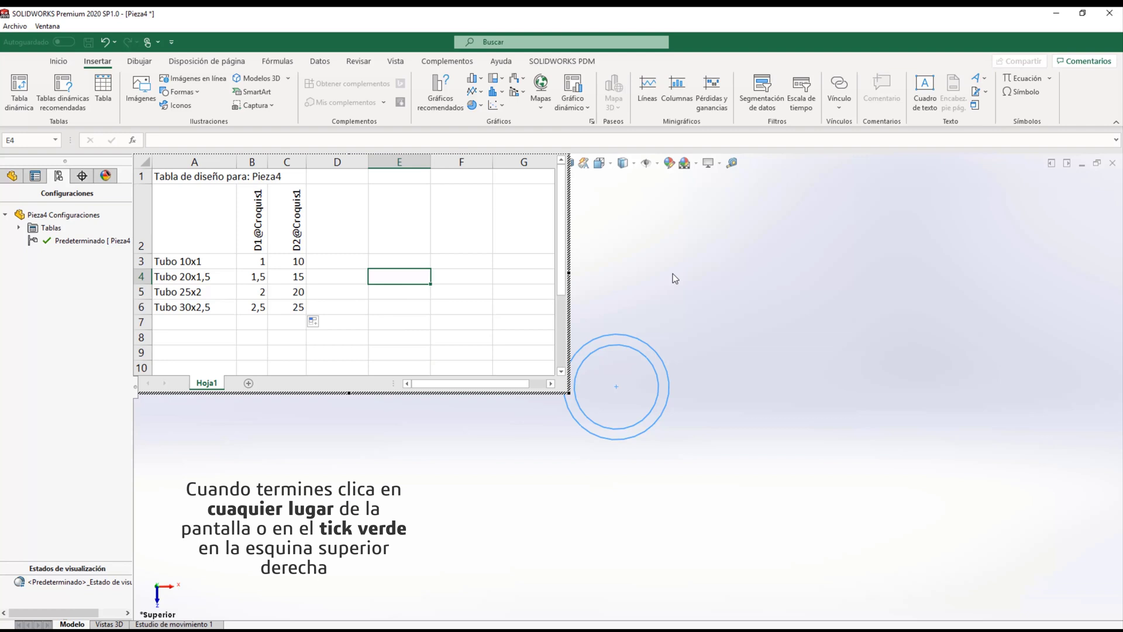
pyautogui.click(675, 279)
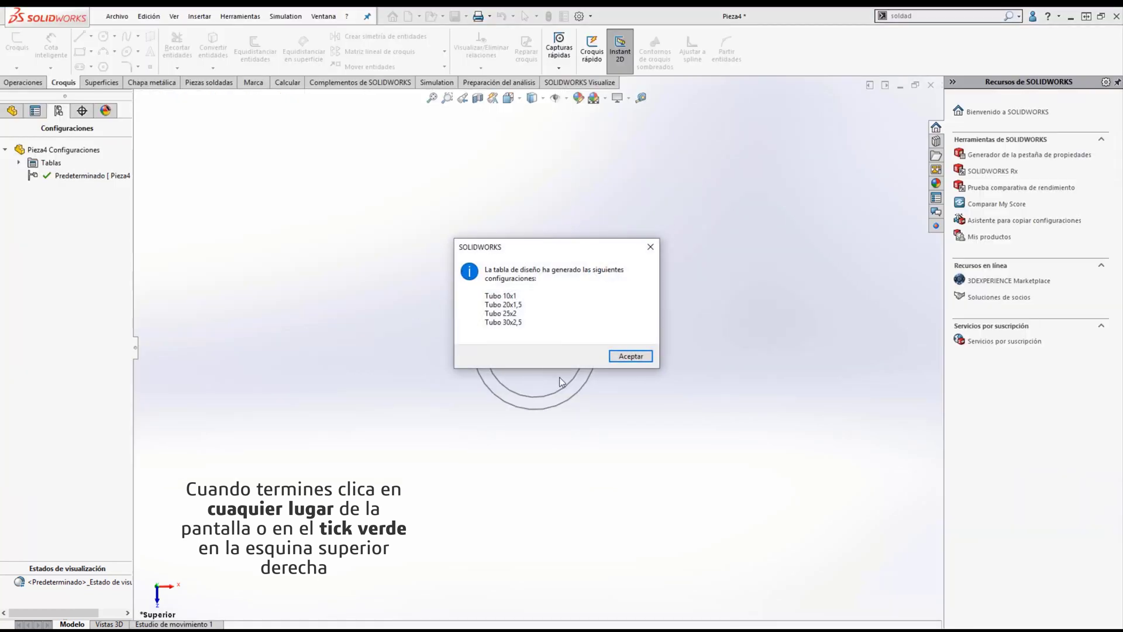
pyautogui.click(620, 357)
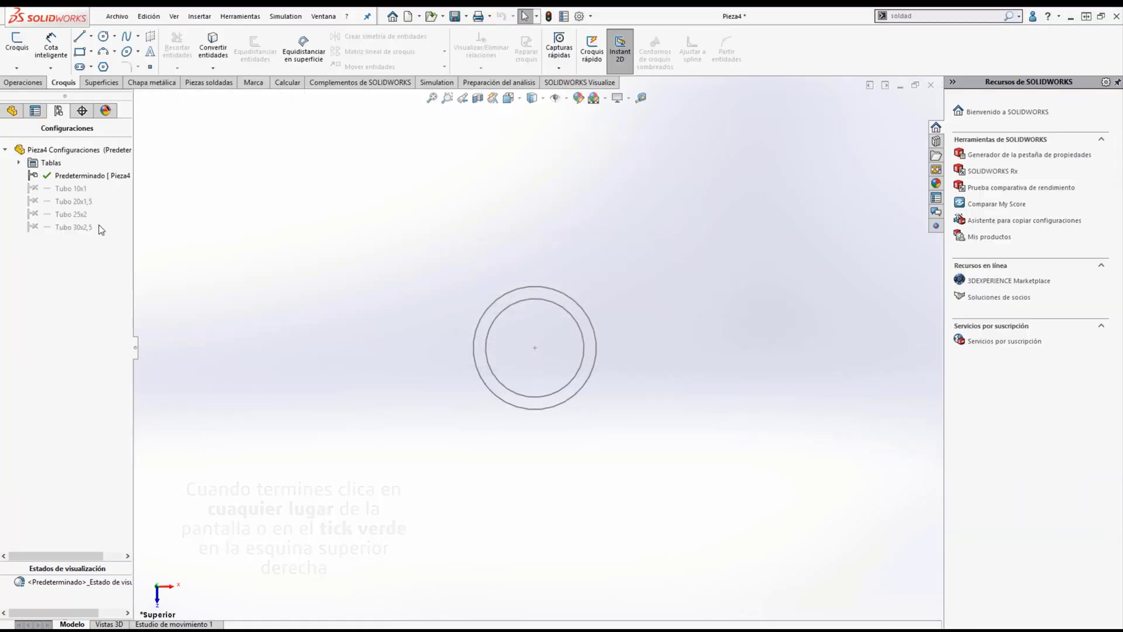
# - Edit Croquis1 and draw a vertical construction line from the top to the bottom quadrant of the outer circle
pyautogui.click(12, 110)
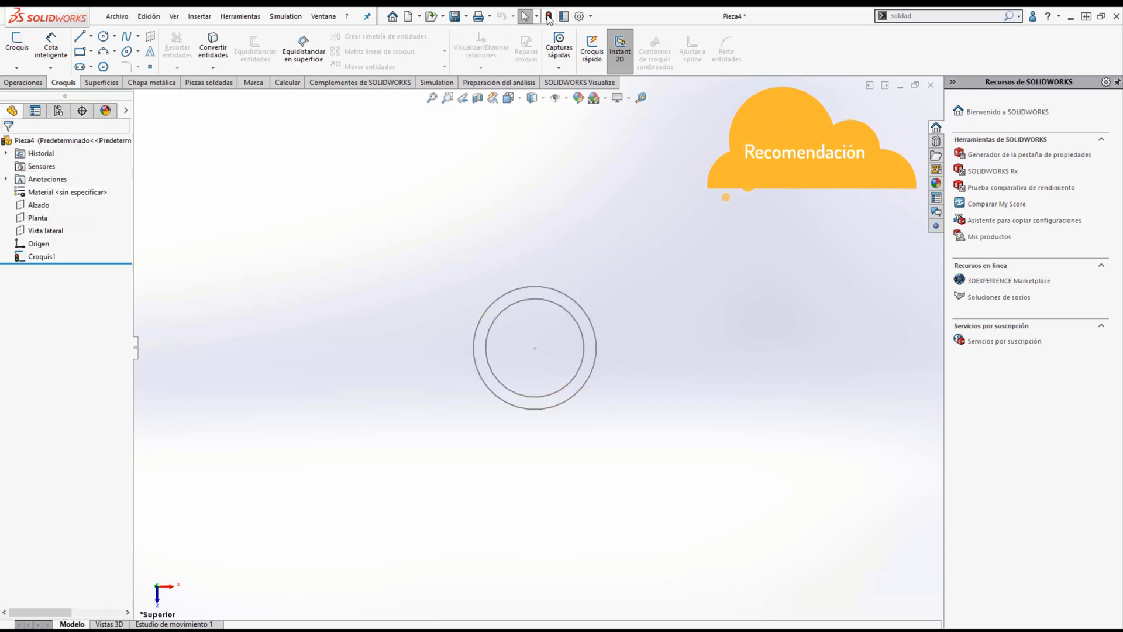
pyautogui.click(37, 257)
pyautogui.click(39, 223)
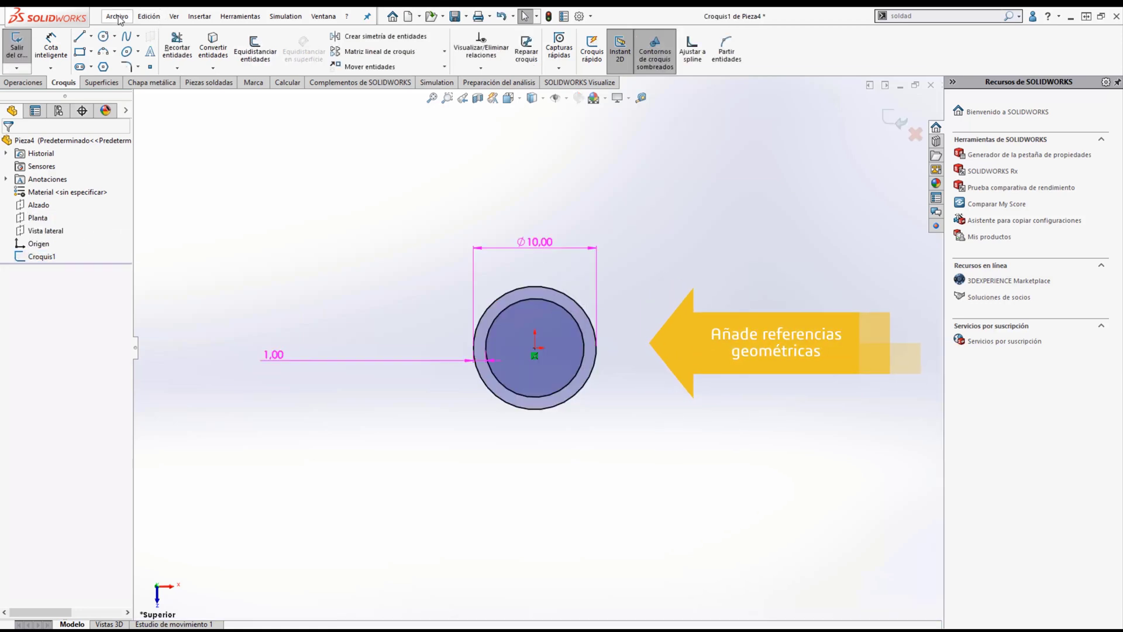
pyautogui.click(91, 37)
pyautogui.click(98, 64)
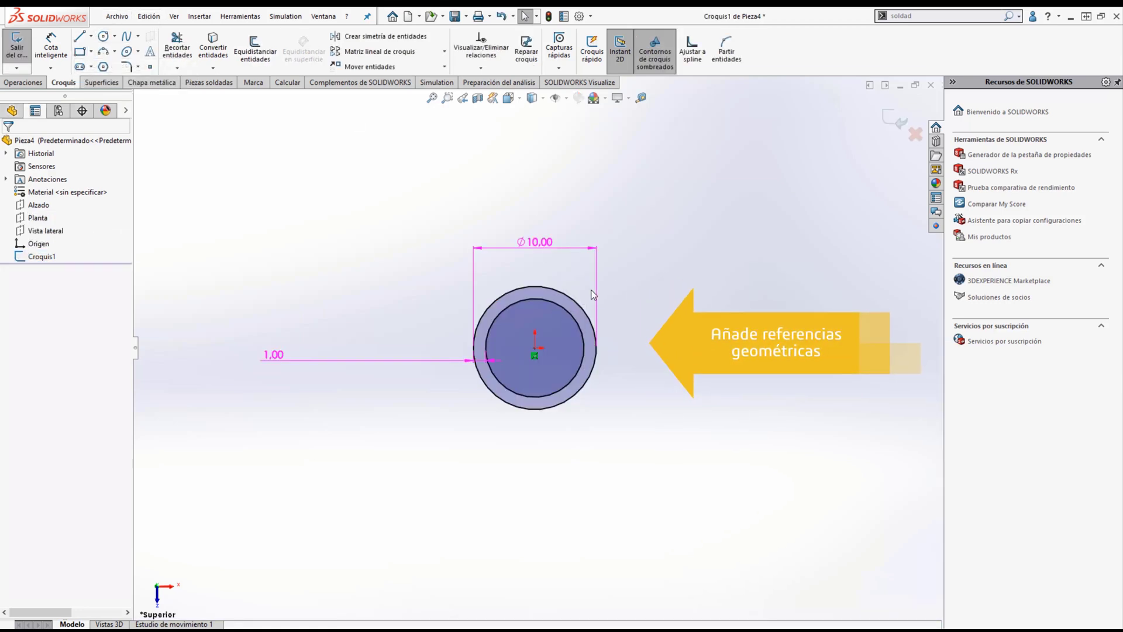
pyautogui.click(534, 286)
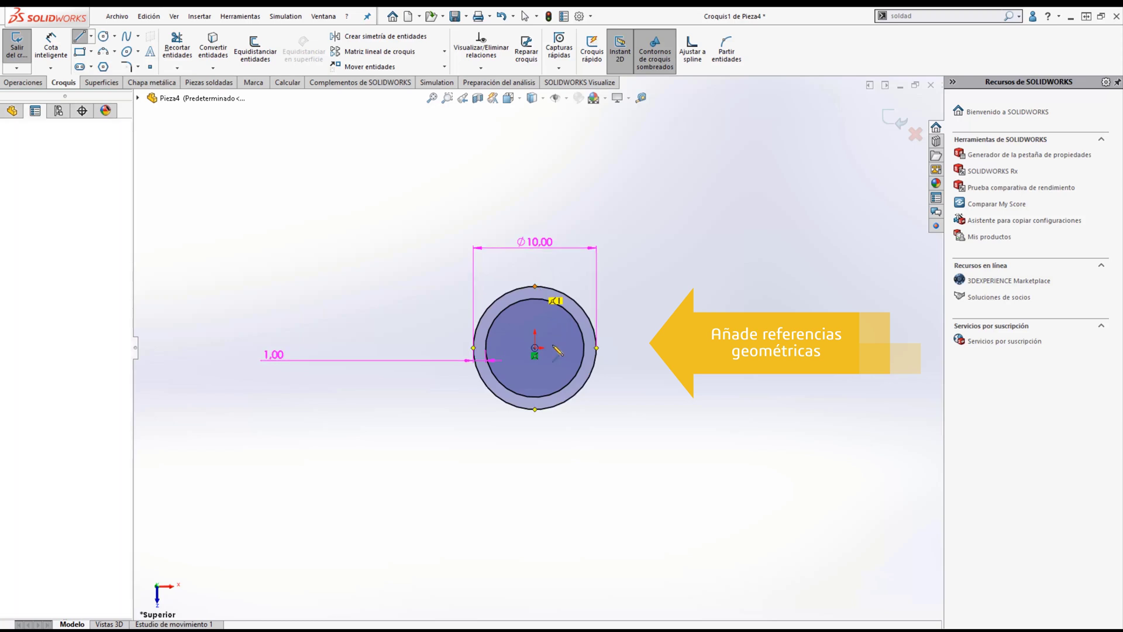
pyautogui.click(534, 409)
# - Draw a horizontal construction line between the left and right quadrants of the outer circle
pyautogui.click(92, 37)
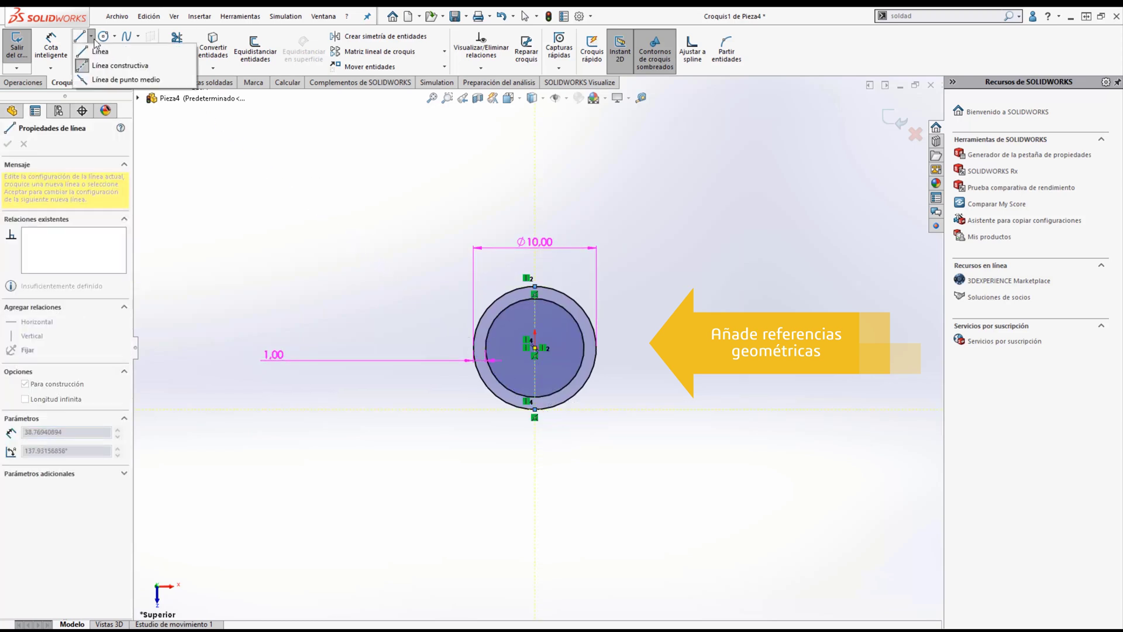
pyautogui.click(95, 64)
pyautogui.click(91, 36)
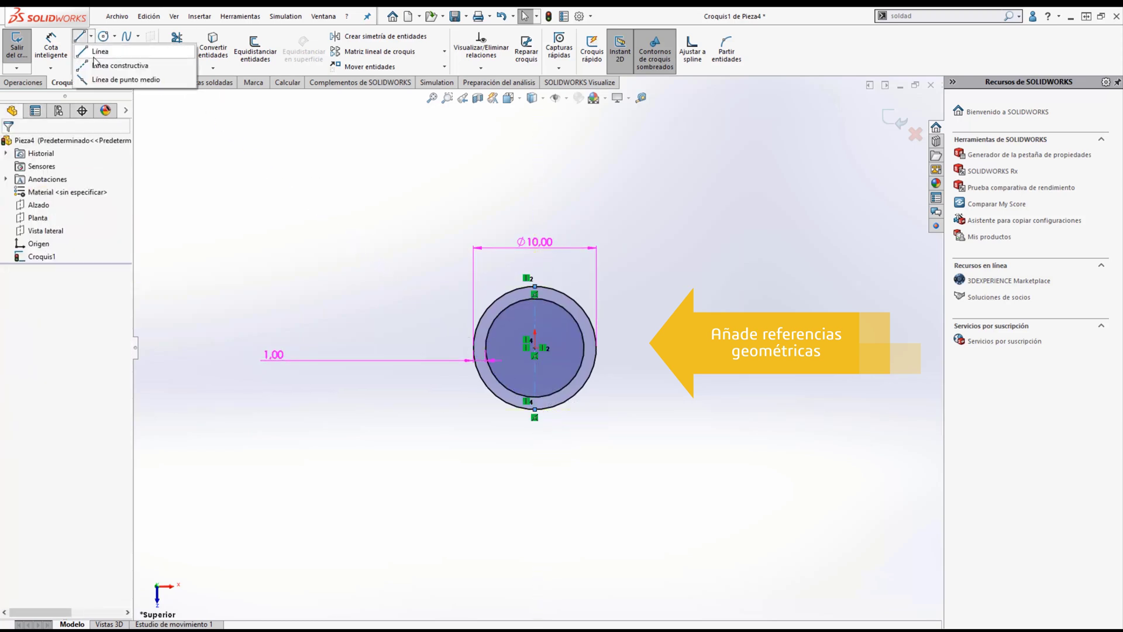
pyautogui.click(97, 65)
pyautogui.click(473, 348)
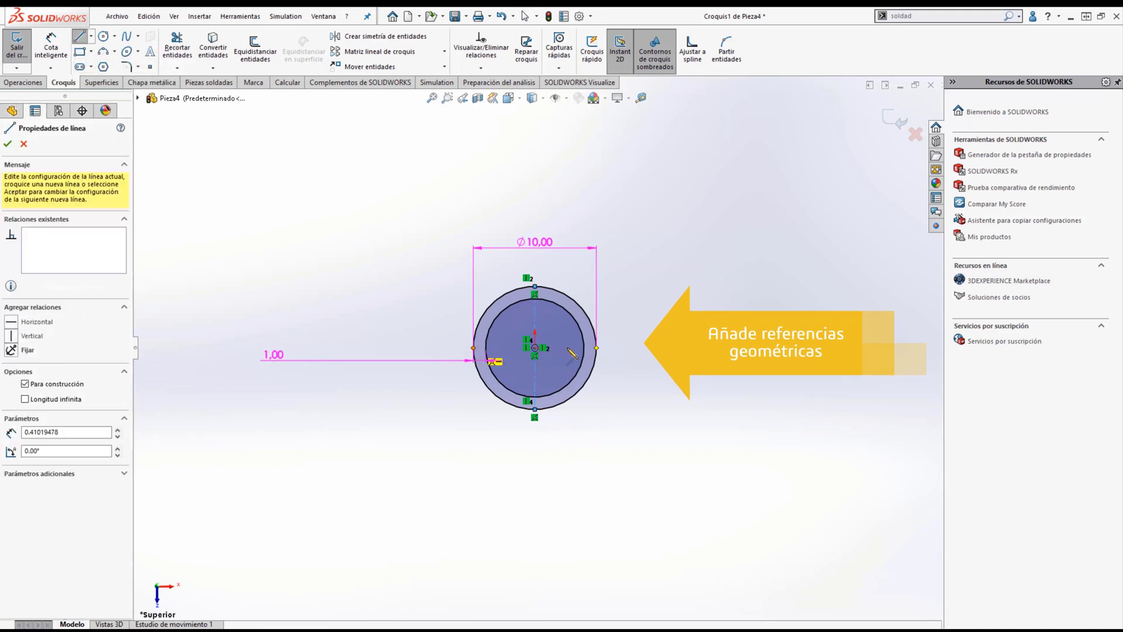
pyautogui.click(596, 349)
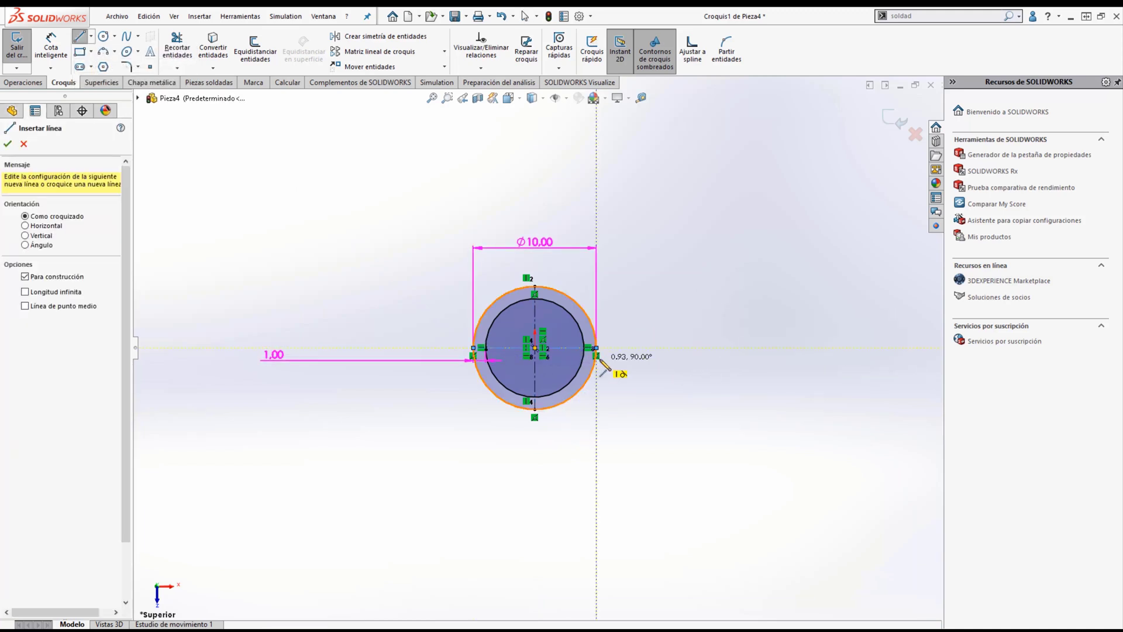
pyautogui.press('Escape')
# - Place sketch points at the left, right, top and bottom quadrants of the outer circle
pyautogui.click(151, 66)
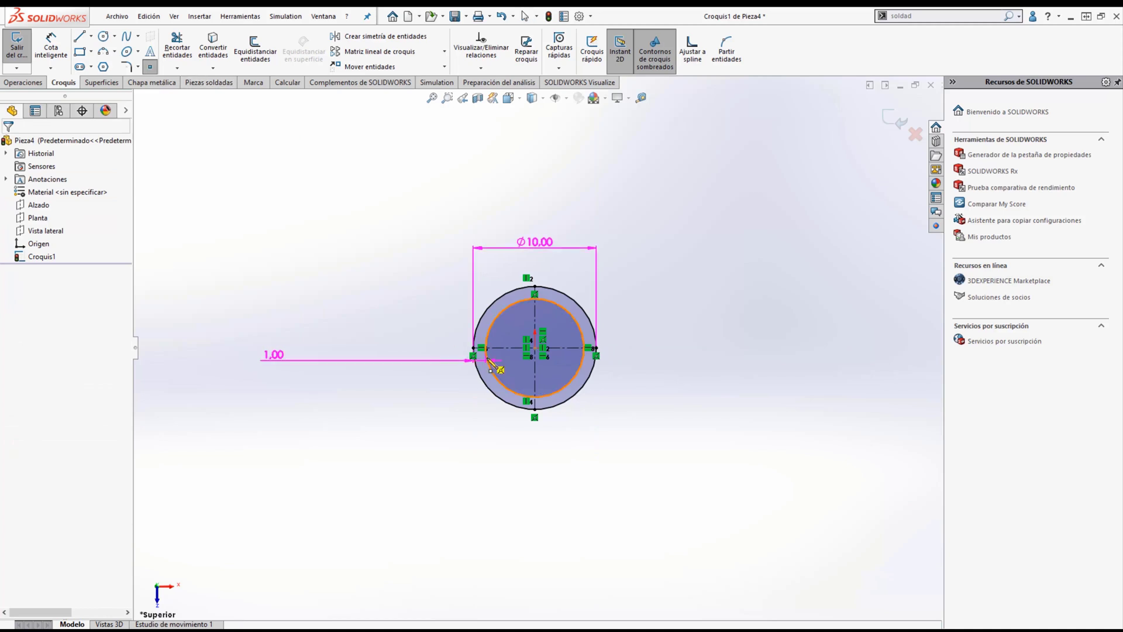
pyautogui.click(473, 348)
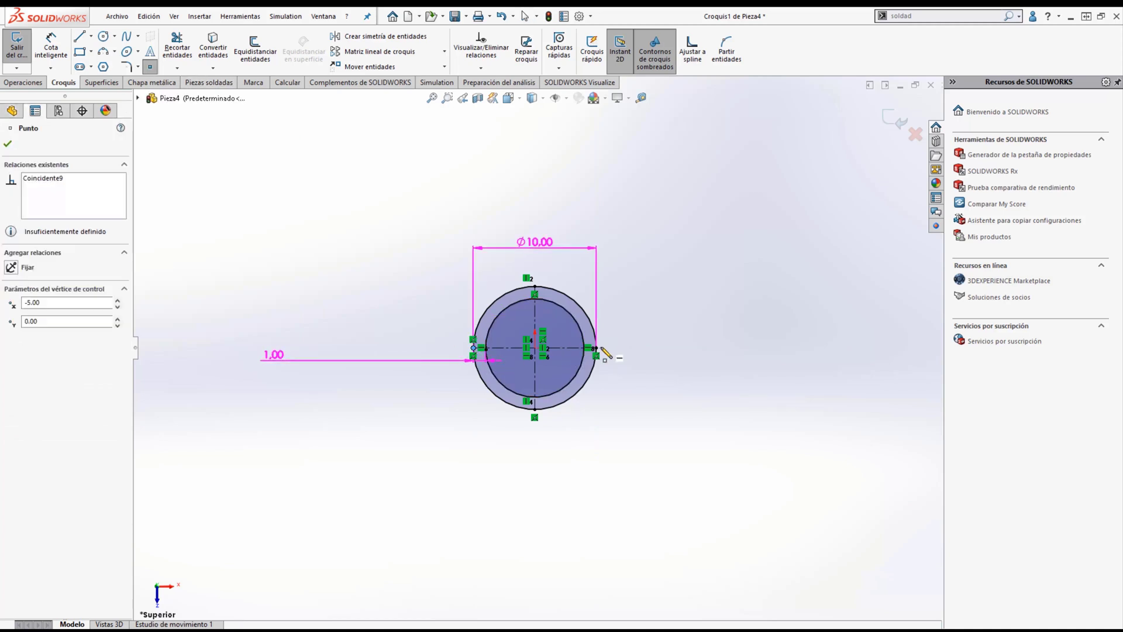
pyautogui.click(596, 348)
pyautogui.click(535, 286)
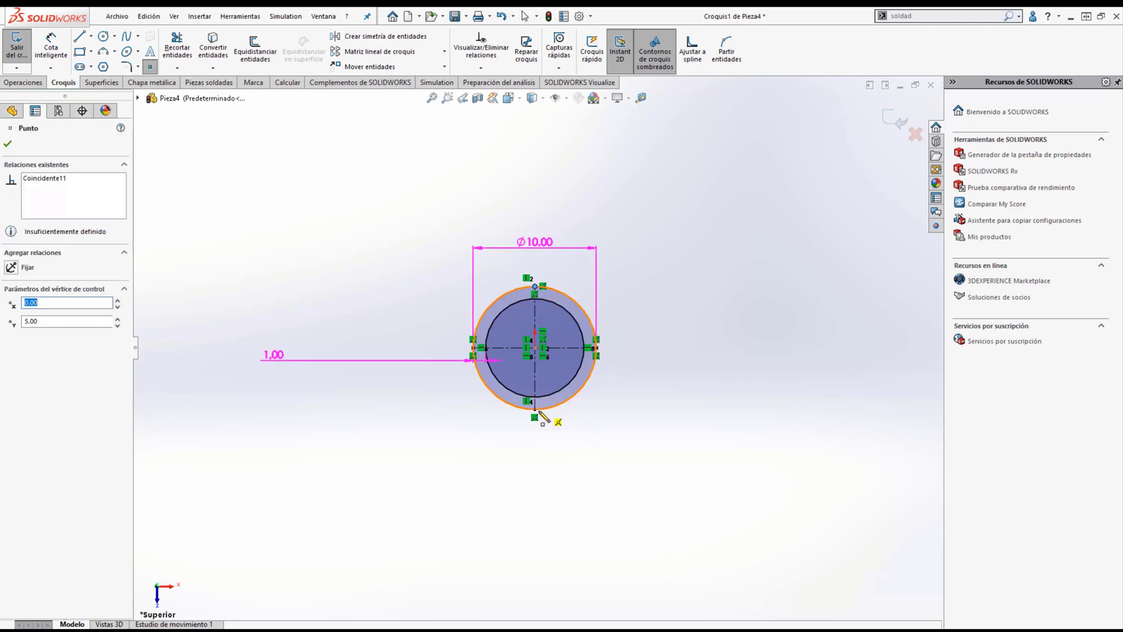
pyautogui.click(535, 409)
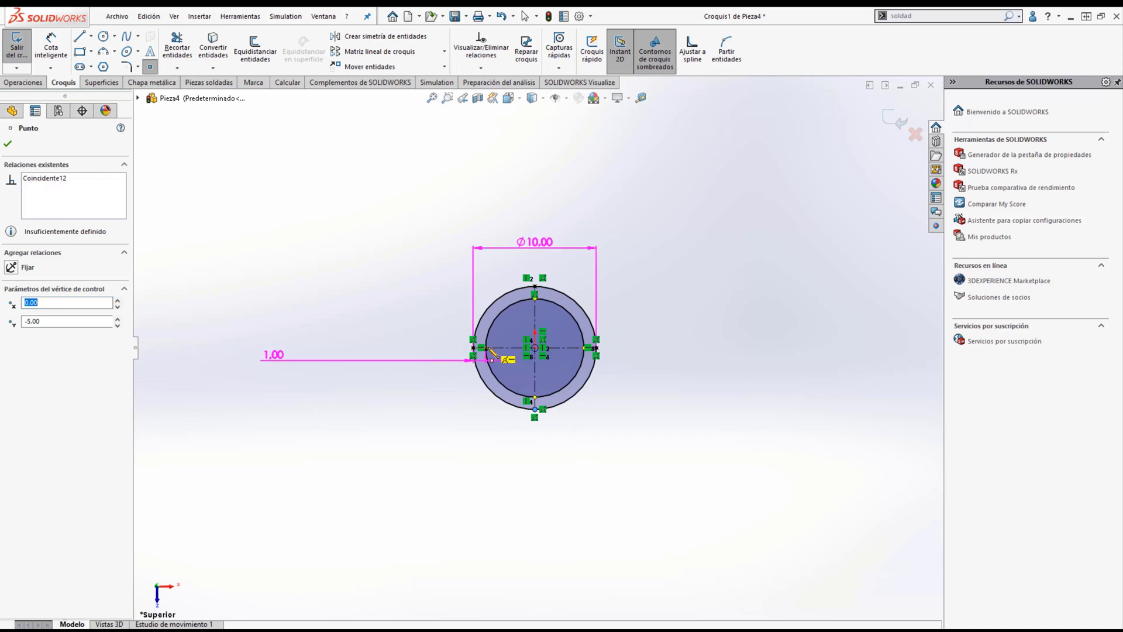
# - Place sketch points at the left, right and top quadrants of the inner circle and exit the sketch
pyautogui.click(485, 348)
pyautogui.click(583, 349)
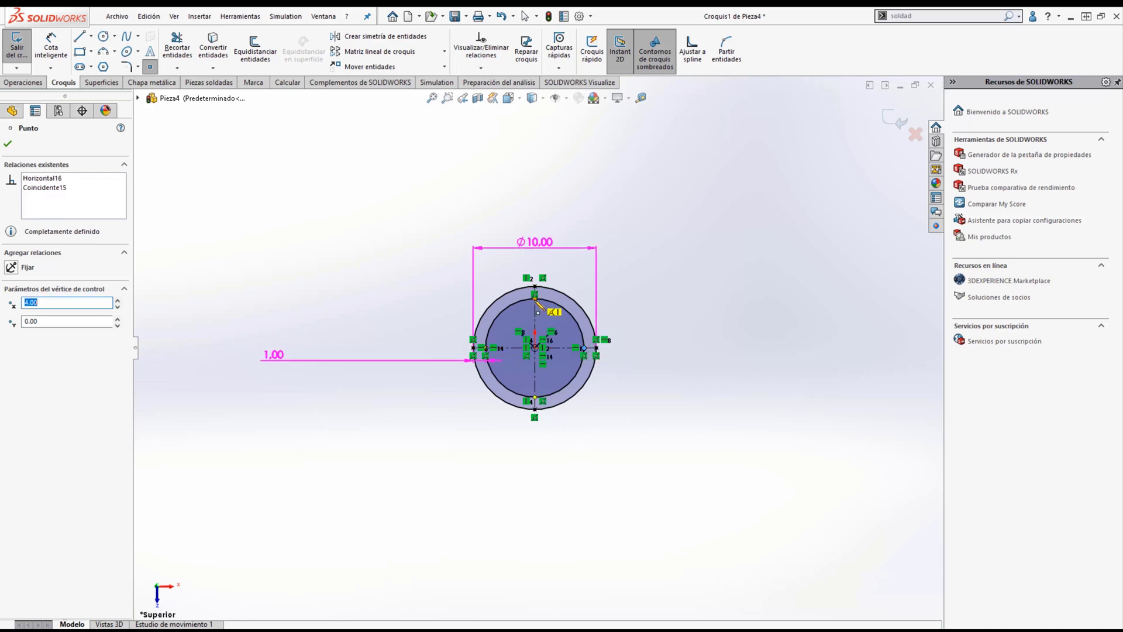
pyautogui.click(535, 299)
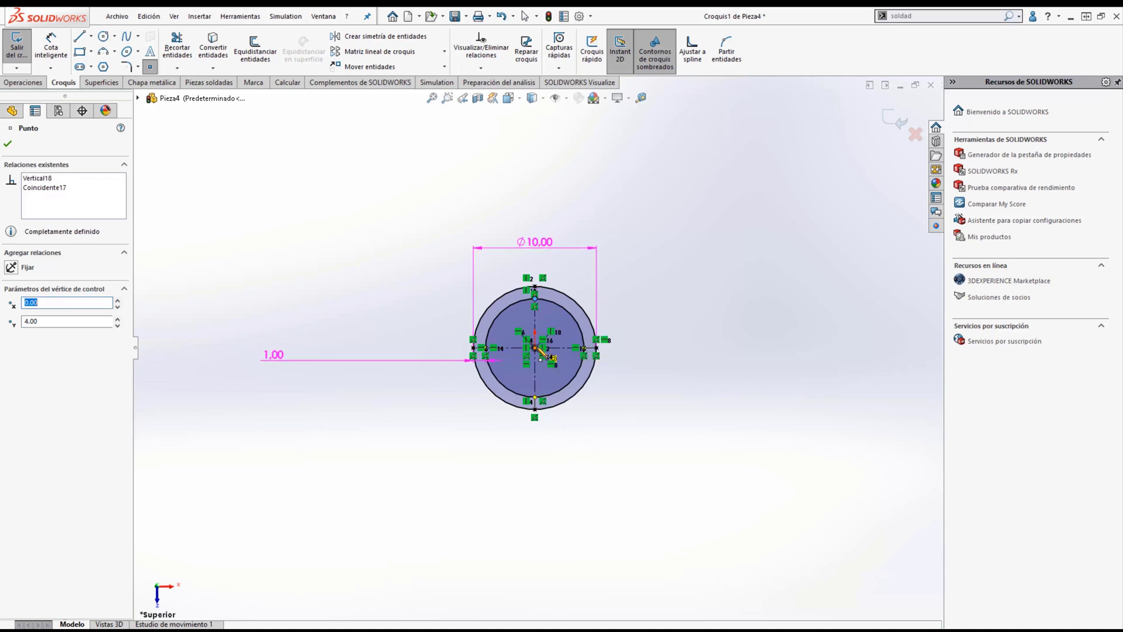
pyautogui.click(8, 144)
pyautogui.click(895, 119)
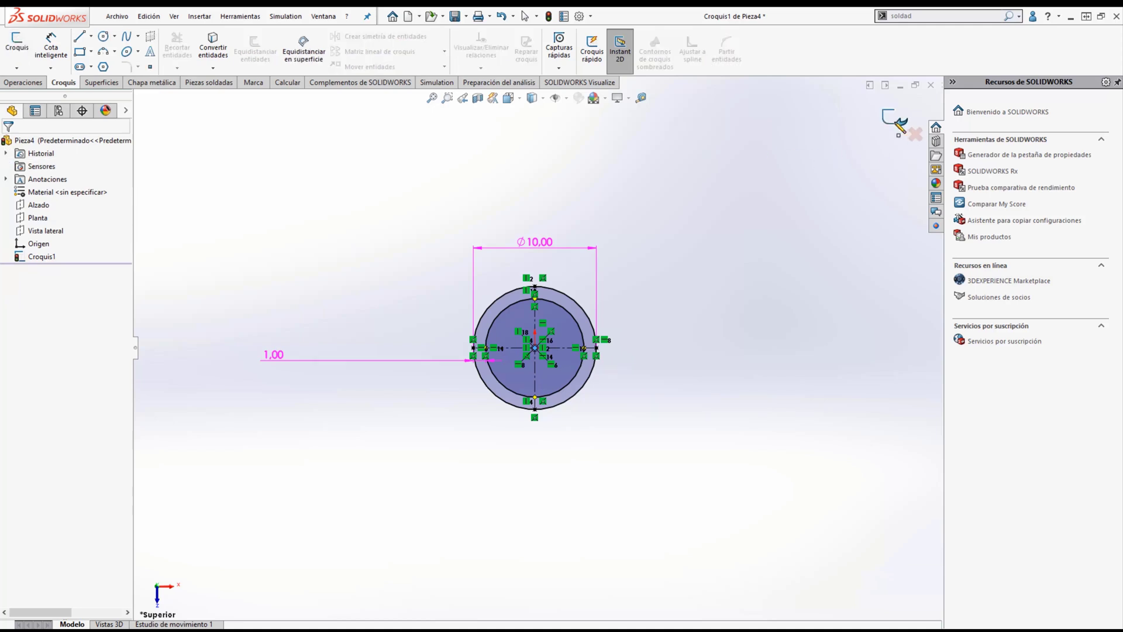
pyautogui.scroll(-1, 588, 276)
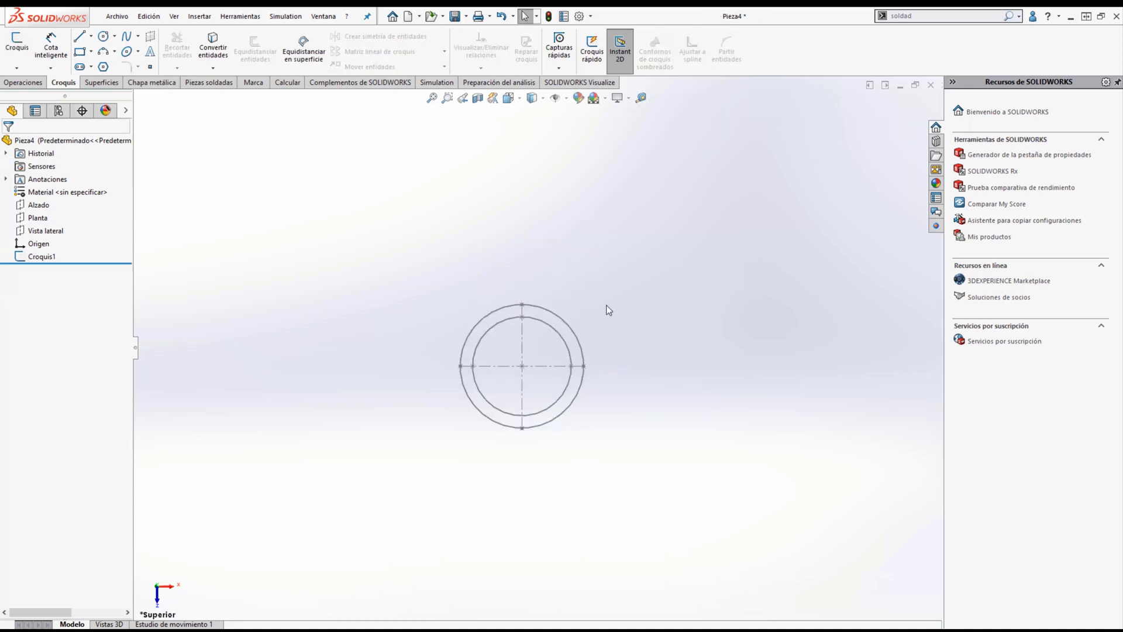
# - Save the profile as the SOLIDWORKS part Perfil.SLDPRT in the Silla metalica folder
pyautogui.click(117, 16)
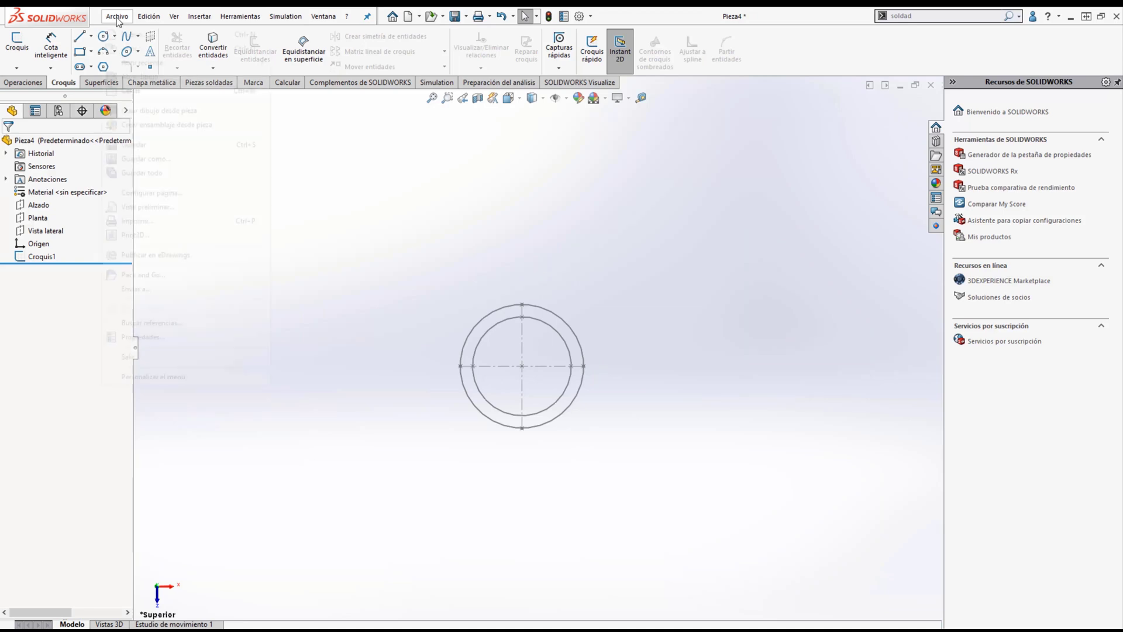
pyautogui.click(145, 159)
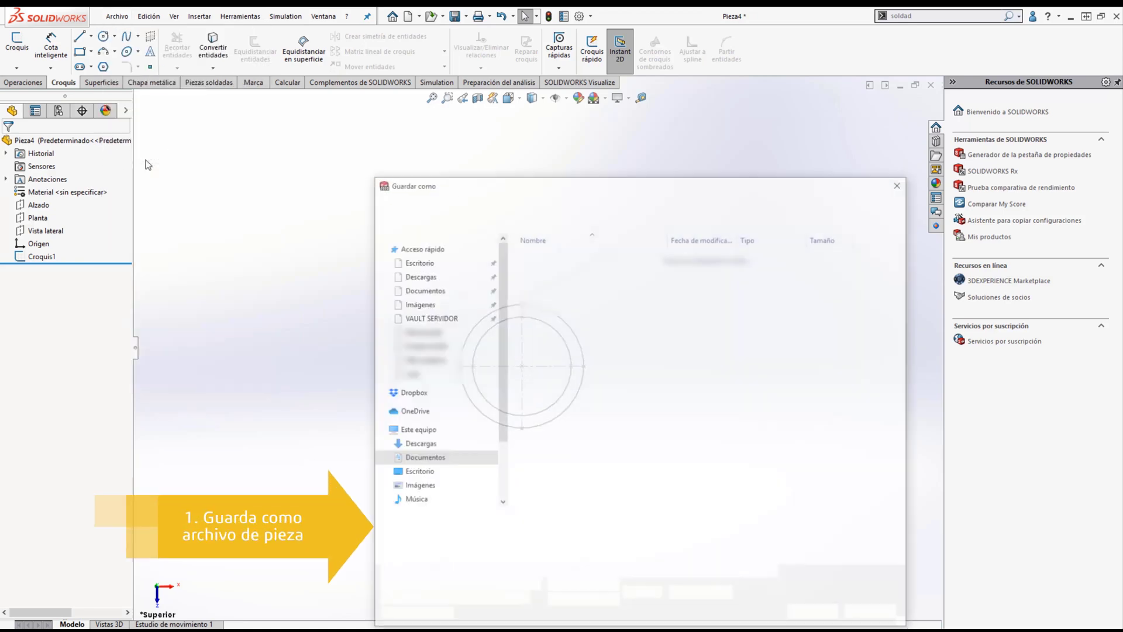
pyautogui.click(462, 521)
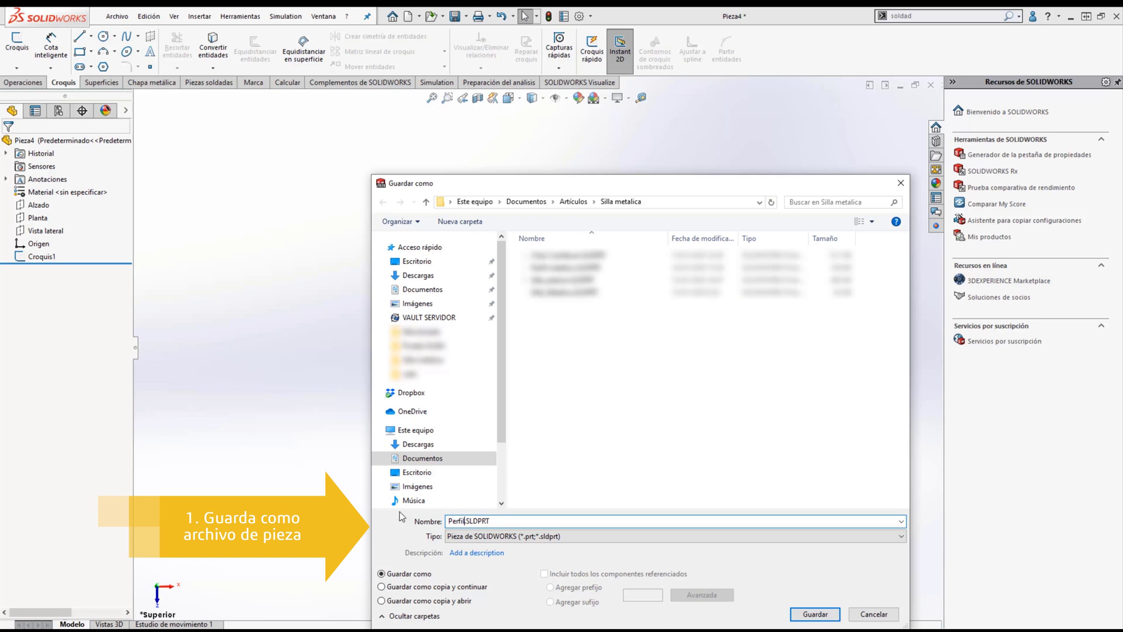
pyautogui.click(802, 613)
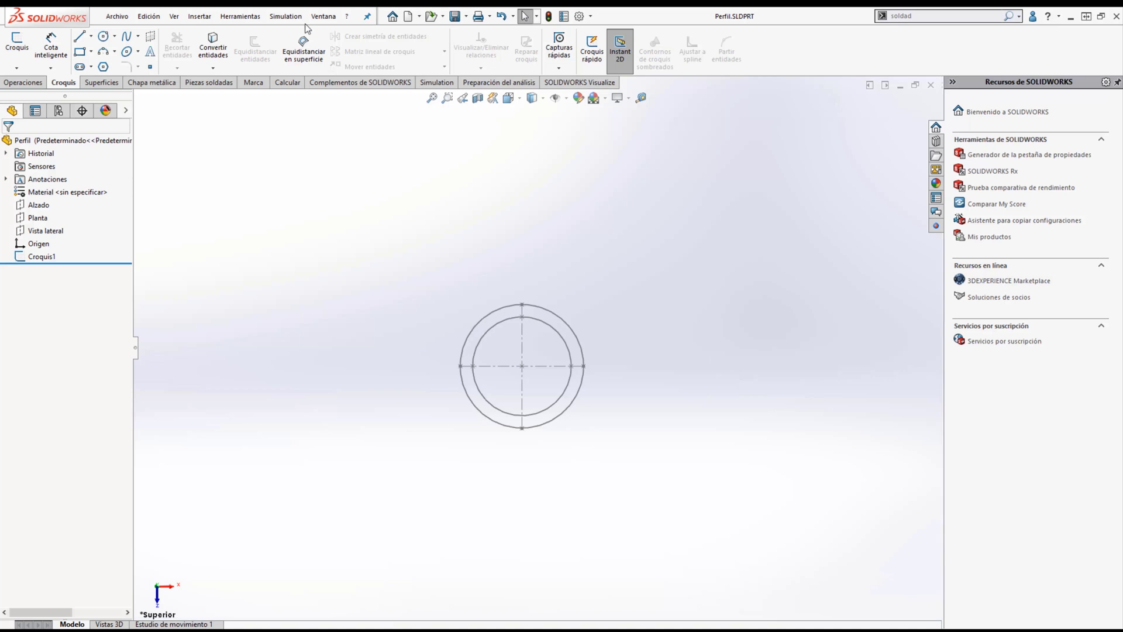
pyautogui.click(116, 16)
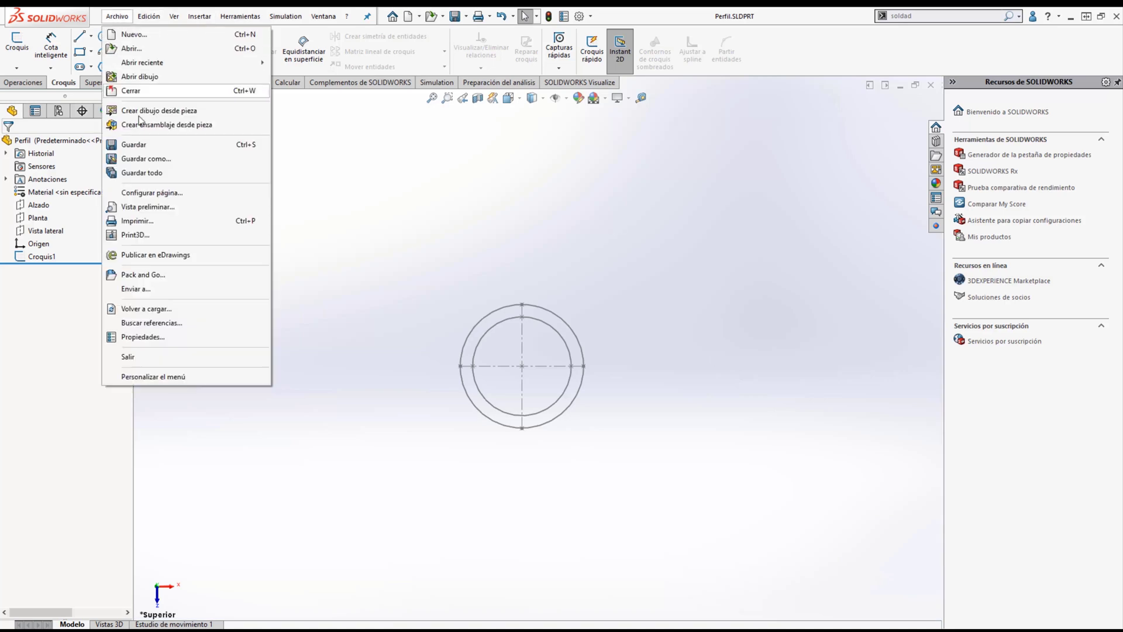
pyautogui.click(150, 160)
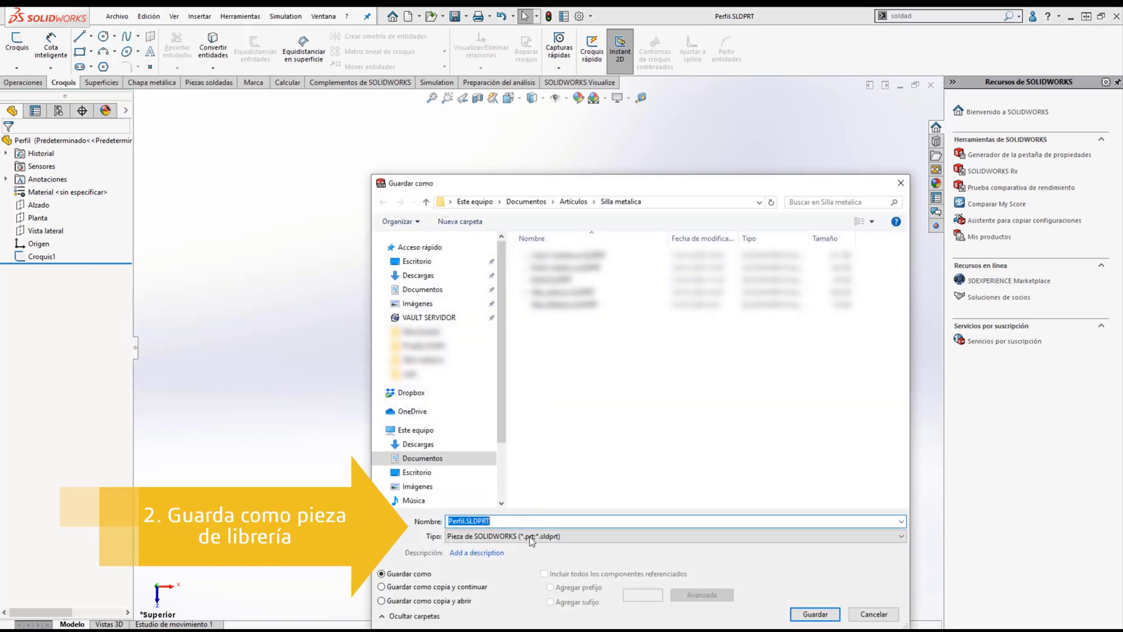
pyautogui.click(524, 537)
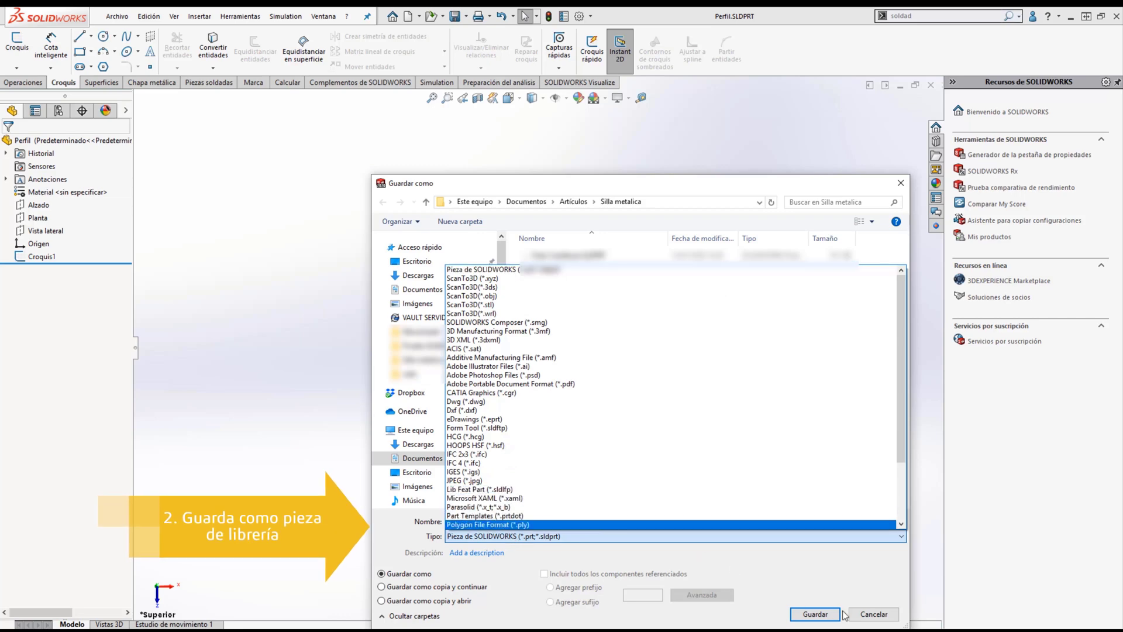
pyautogui.click(871, 613)
pyautogui.click(871, 613)
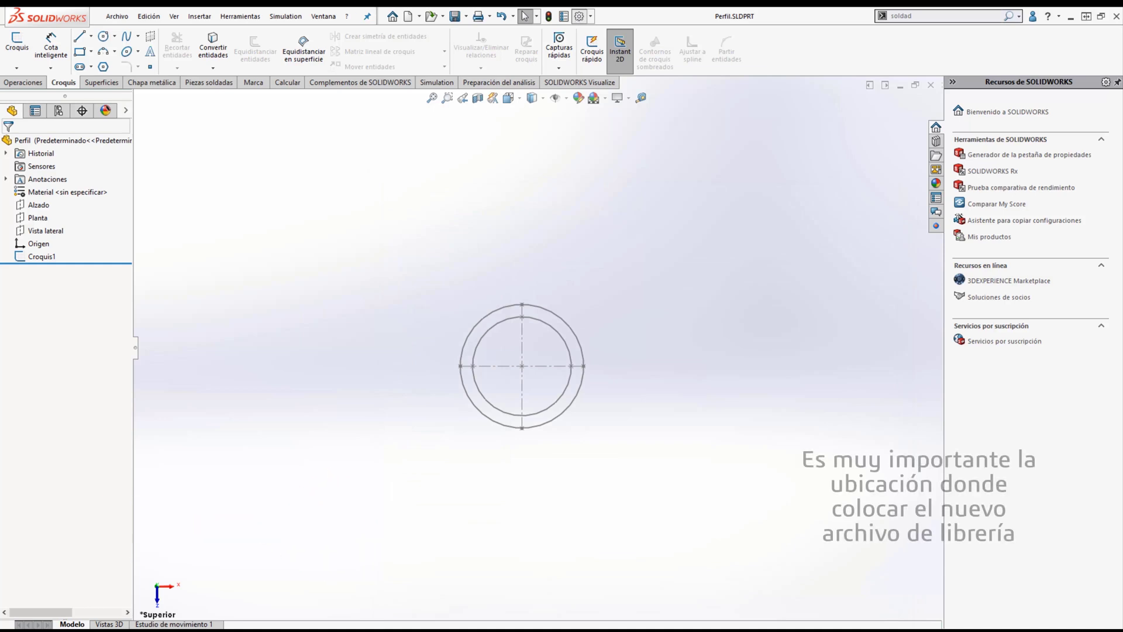
# - Show the folders set for weldment profiles (Perfiles de pieza soldada) under the file locations in the system options
pyautogui.click(579, 17)
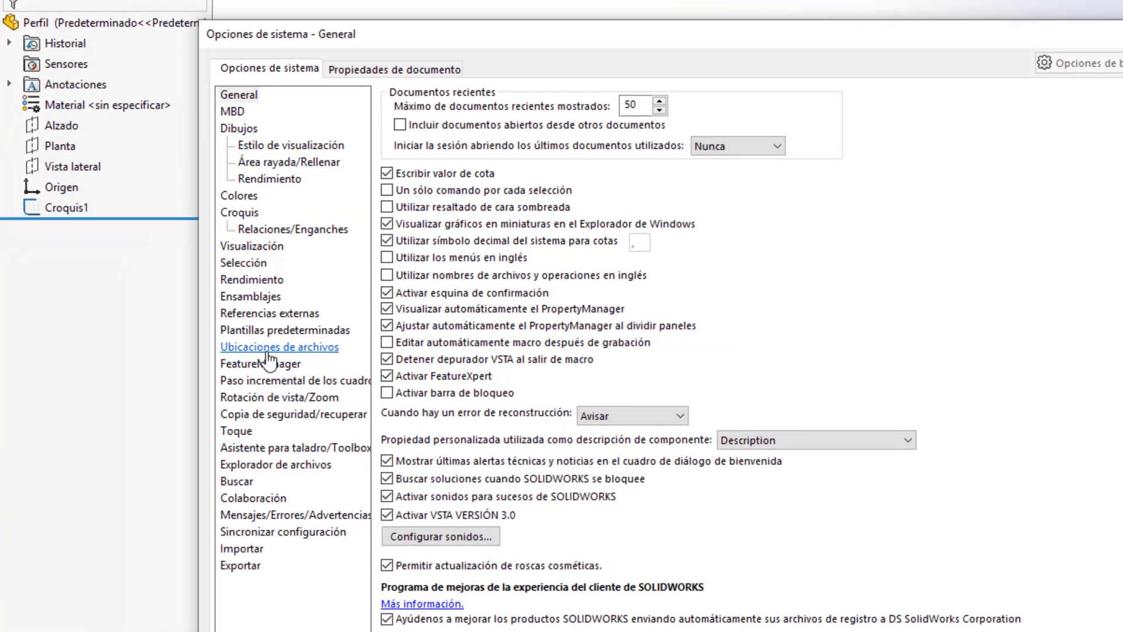
pyautogui.click(270, 349)
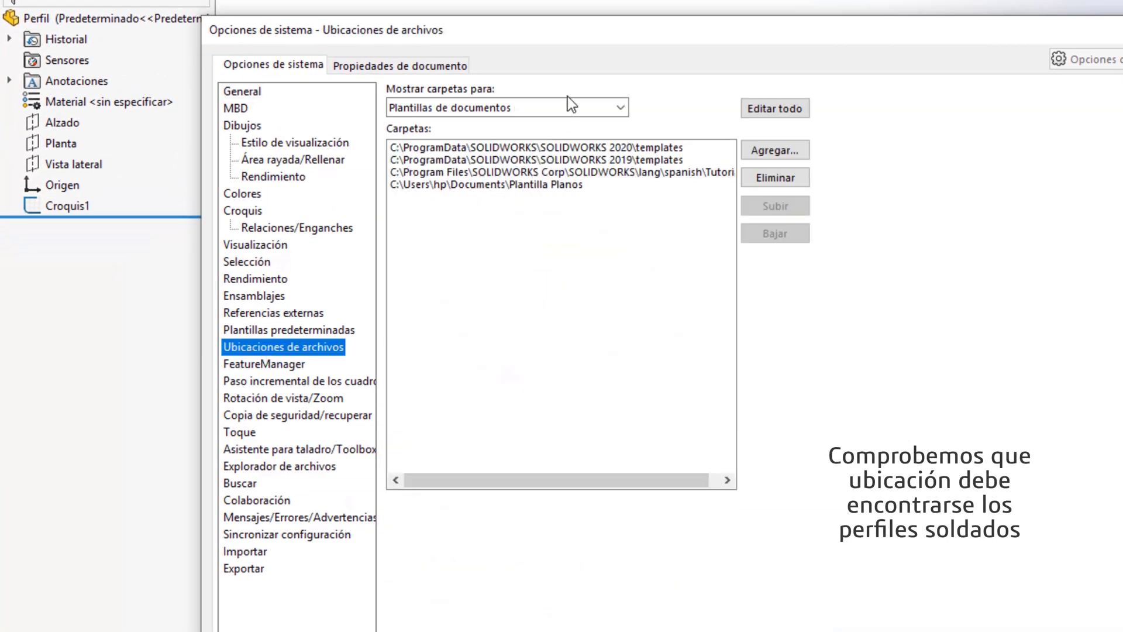
pyautogui.click(625, 111)
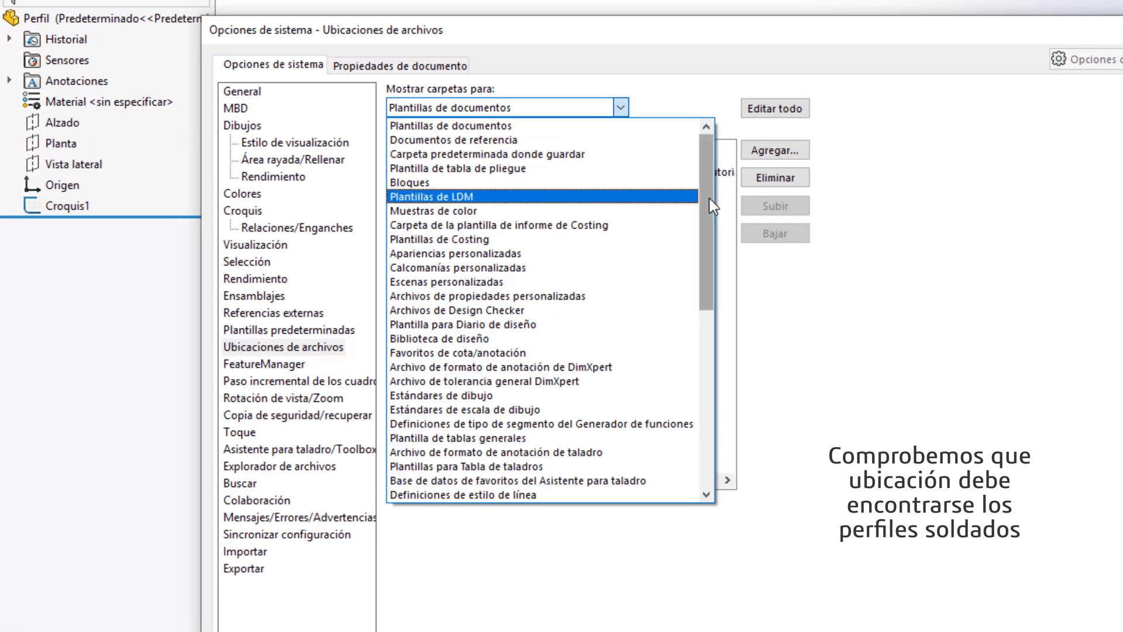
pyautogui.scroll(-8, 668, 391)
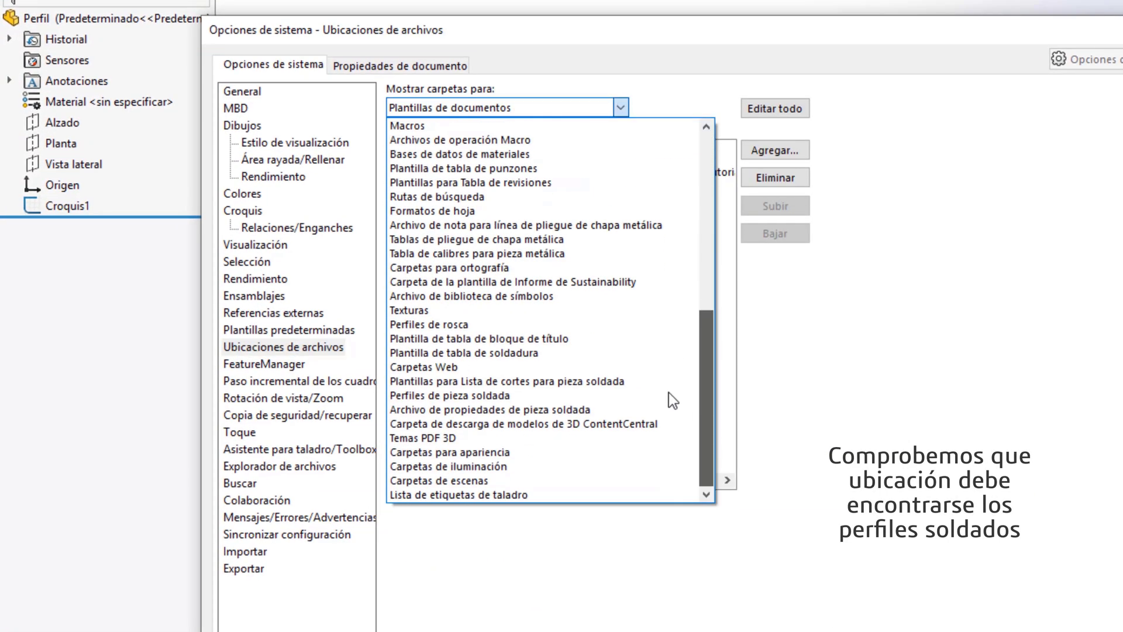
pyautogui.click(606, 399)
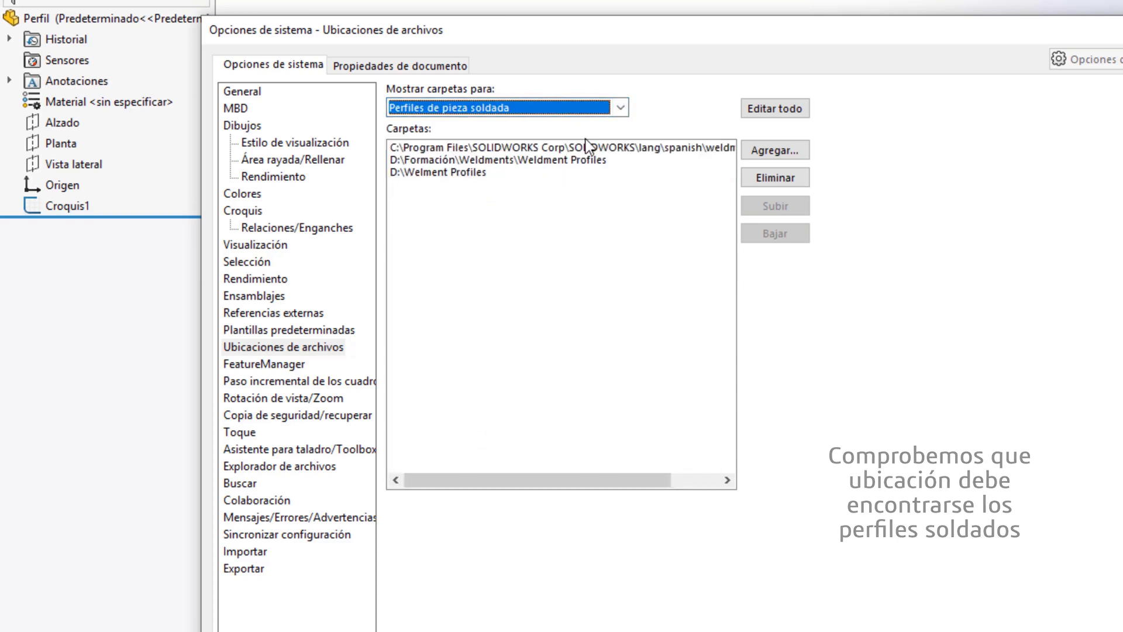
# - Copy the folder path of Perfiles de pieza soldada 1 from the list of all file locations, leaving the list without saving changes
pyautogui.click(780, 108)
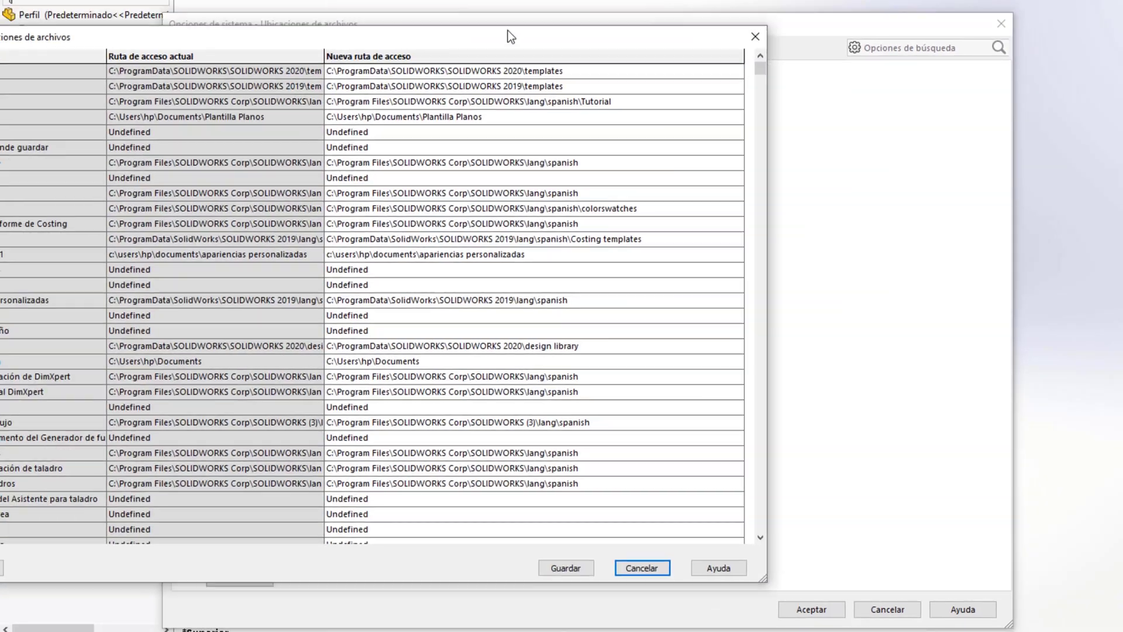
pyautogui.moveTo(507, 31); pyautogui.dragTo(736, 16)
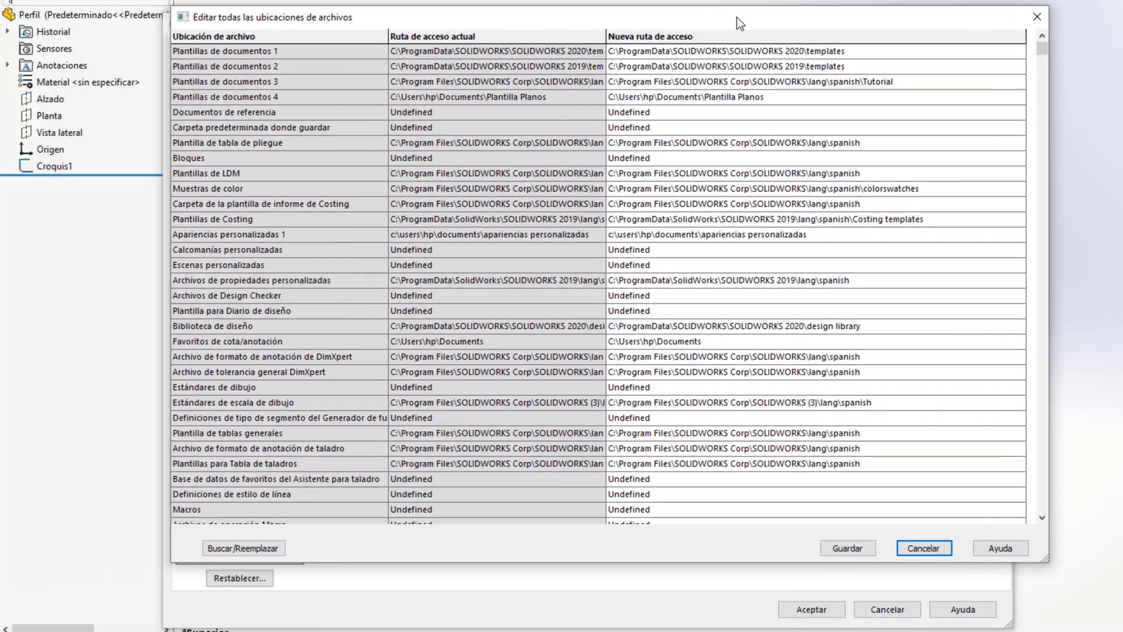
pyautogui.moveTo(1043, 50); pyautogui.dragTo(945, 532)
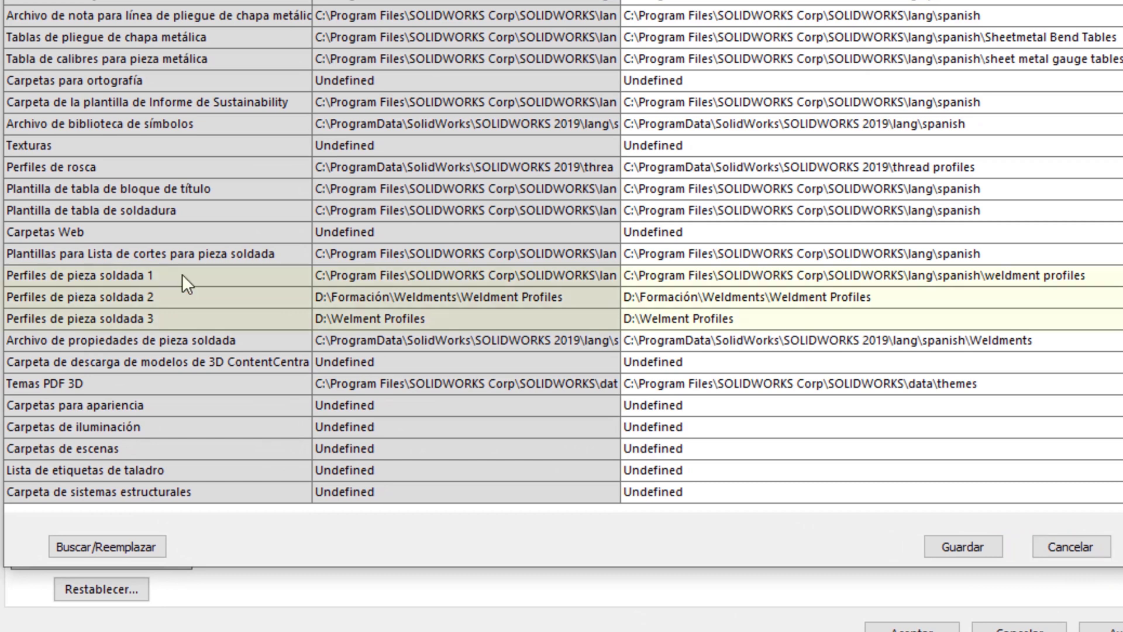
pyautogui.click(642, 279)
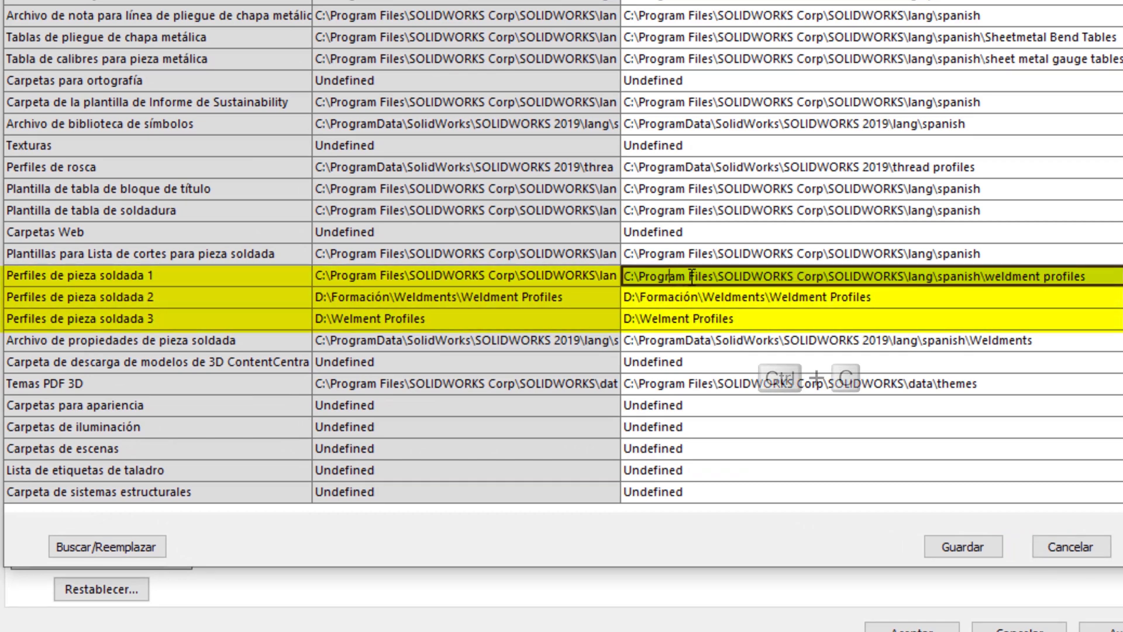
pyautogui.moveTo(1108, 275); pyautogui.dragTo(592, 253)
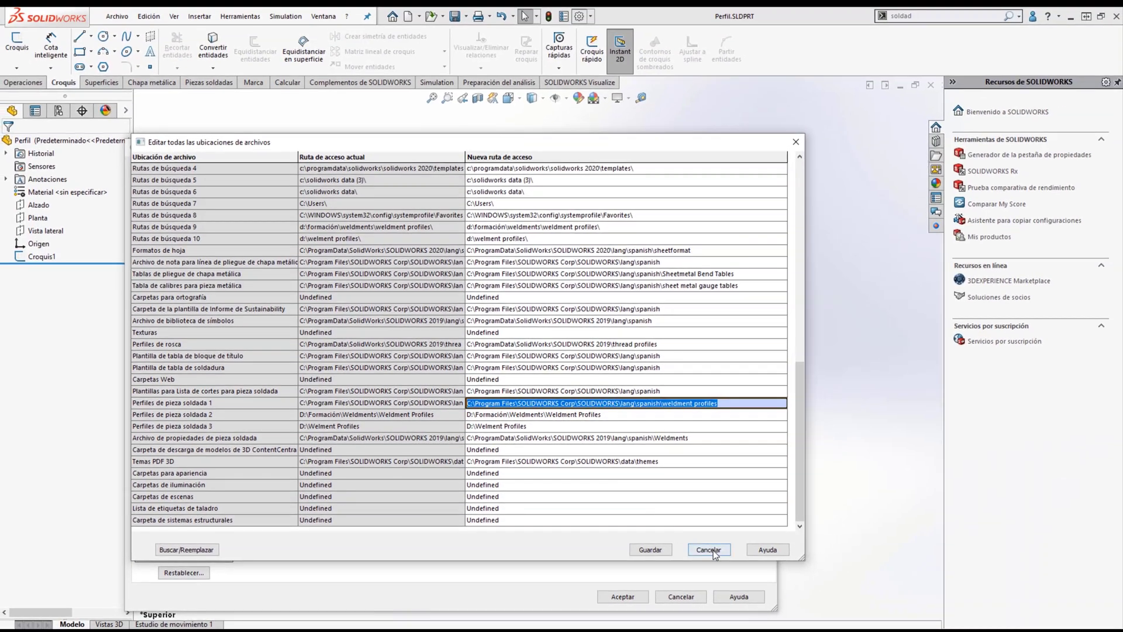
pyautogui.click(709, 549)
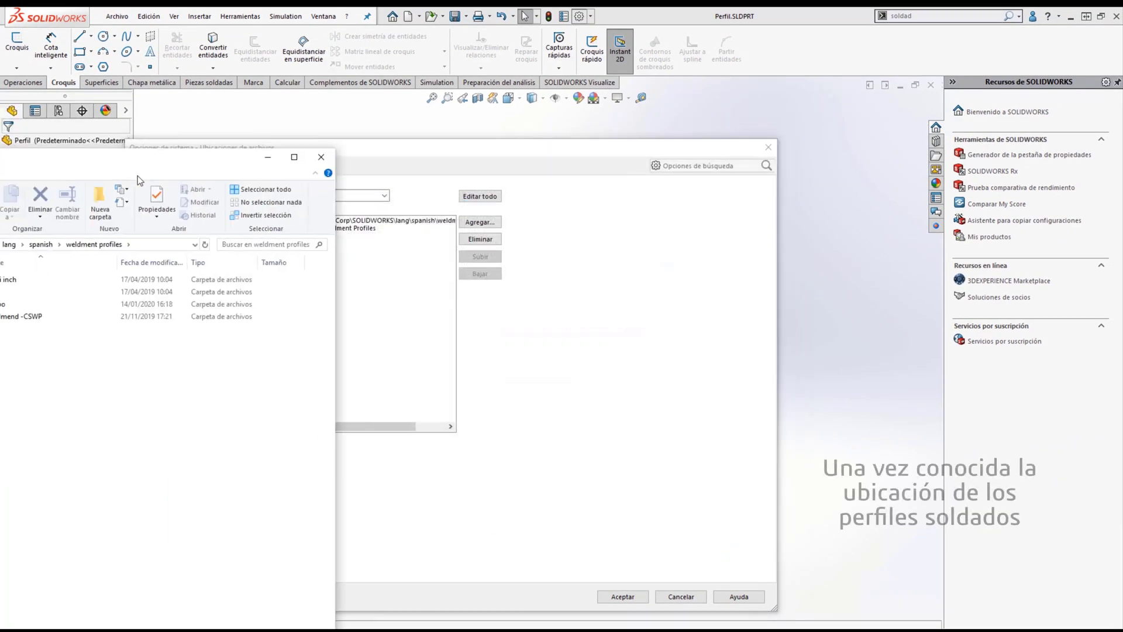
# - In File Explorer, create a folder named Nuevo perfil inside the weldment profiles folder, open it, and close both Explorer and the system options
pyautogui.click(708, 255)
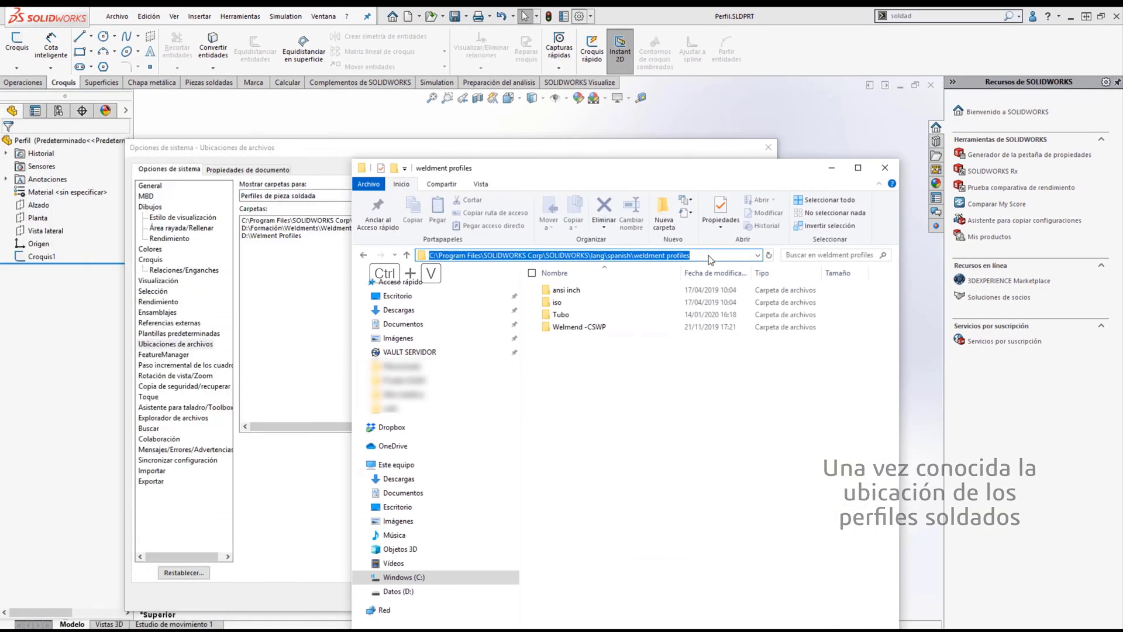
pyautogui.click(626, 403)
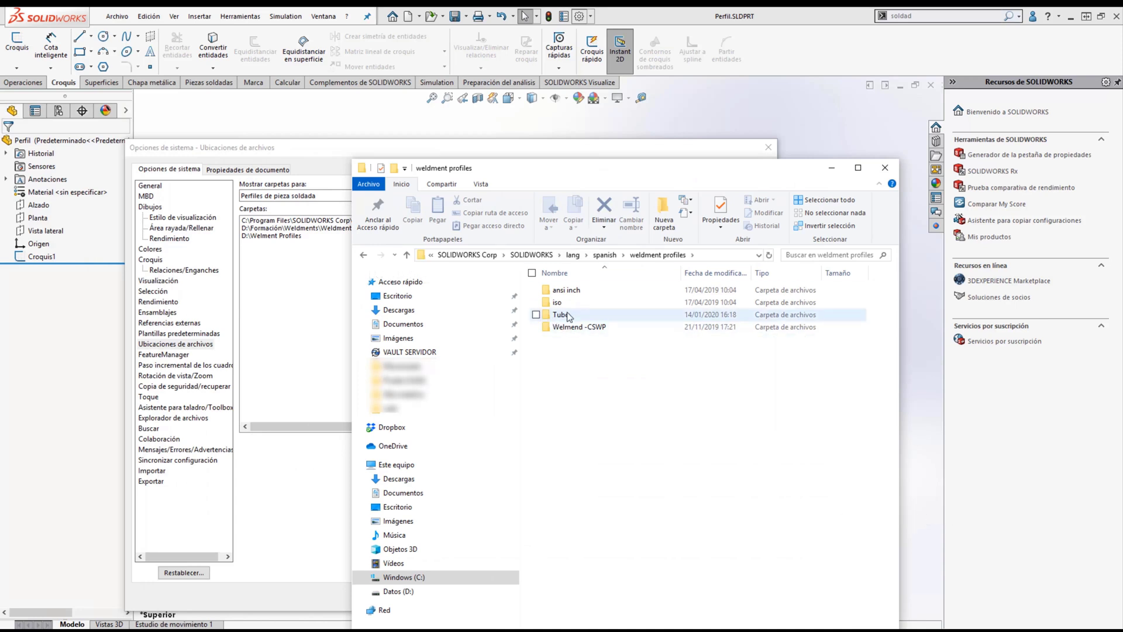
pyautogui.click(673, 206)
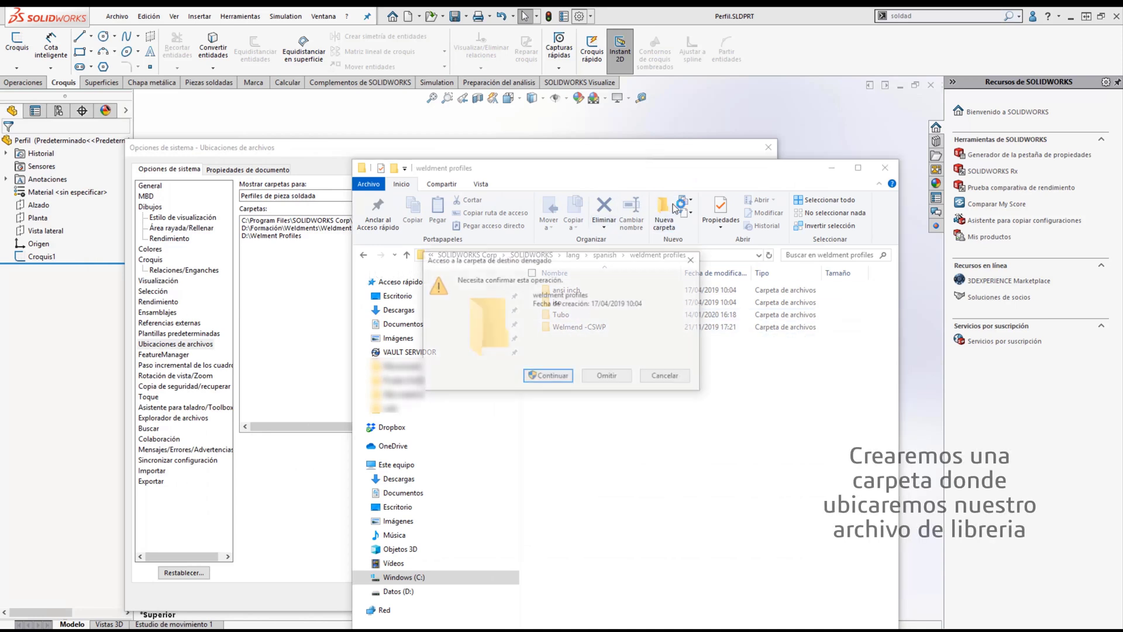
pyautogui.click(553, 376)
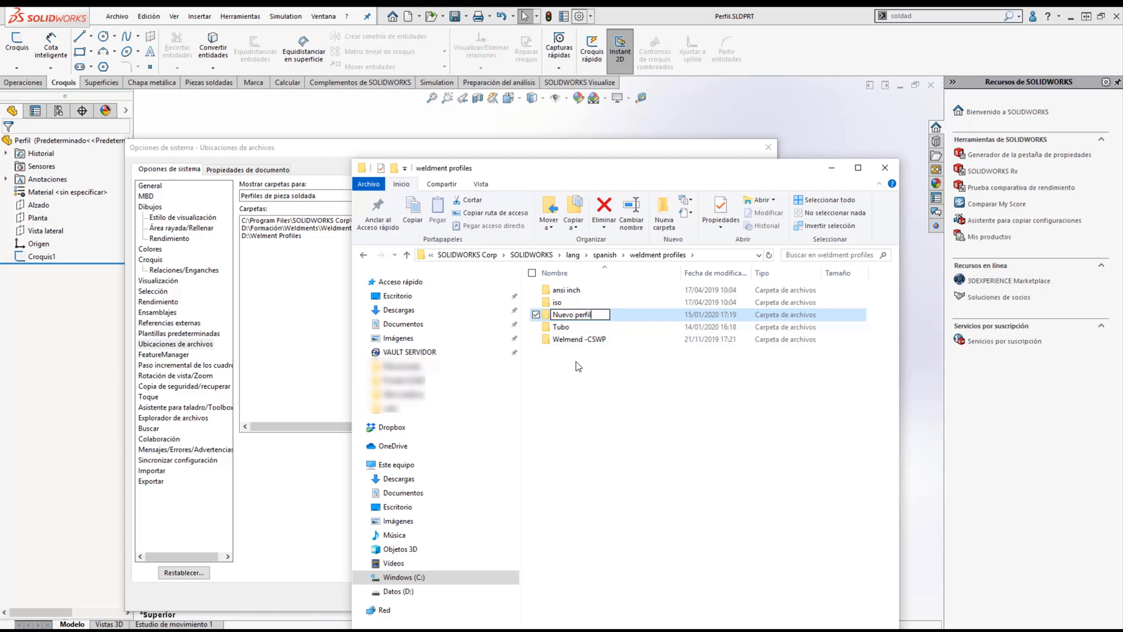
pyautogui.doubleClick(603, 314)
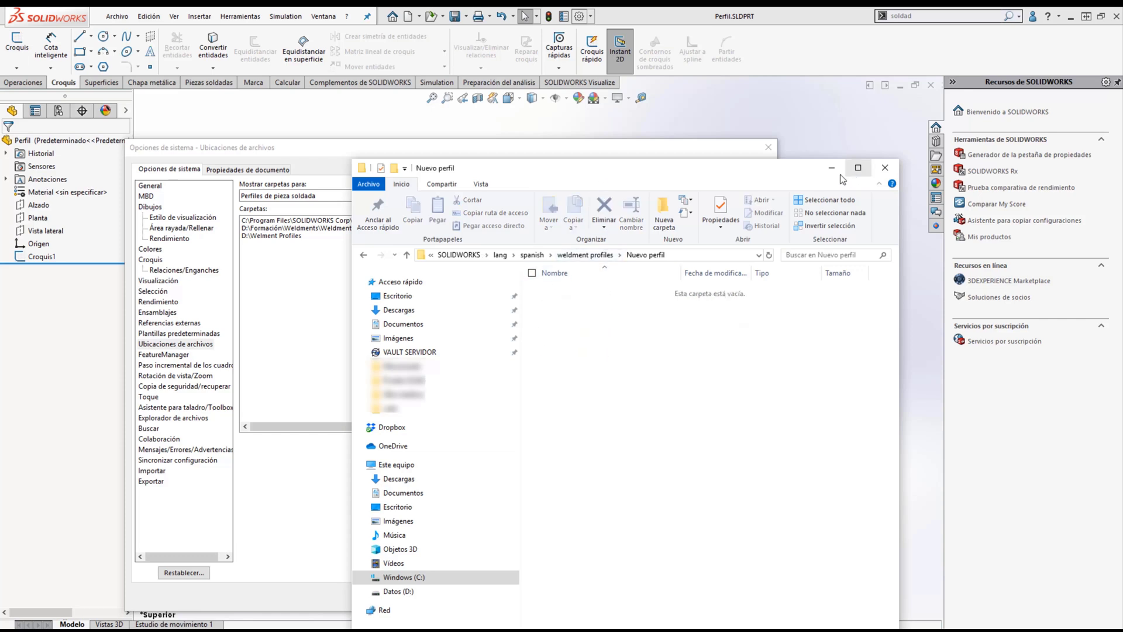
pyautogui.click(885, 167)
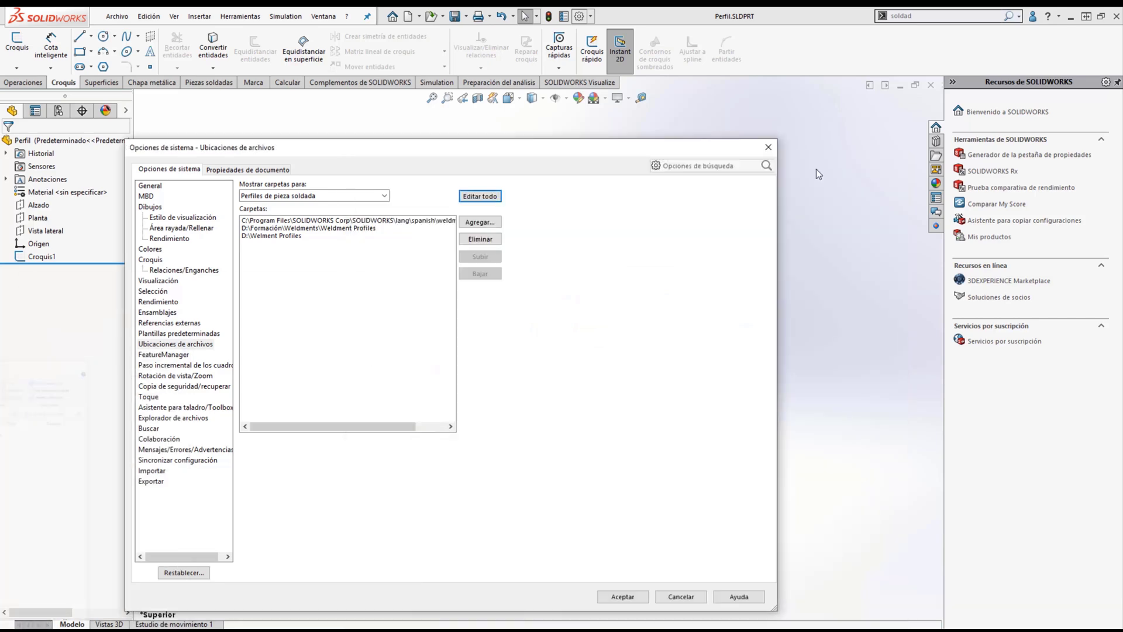
pyautogui.click(768, 150)
# - Save the profile as the library feature part Perfil.SLDLFP in the Silla metalica folder
pyautogui.click(118, 17)
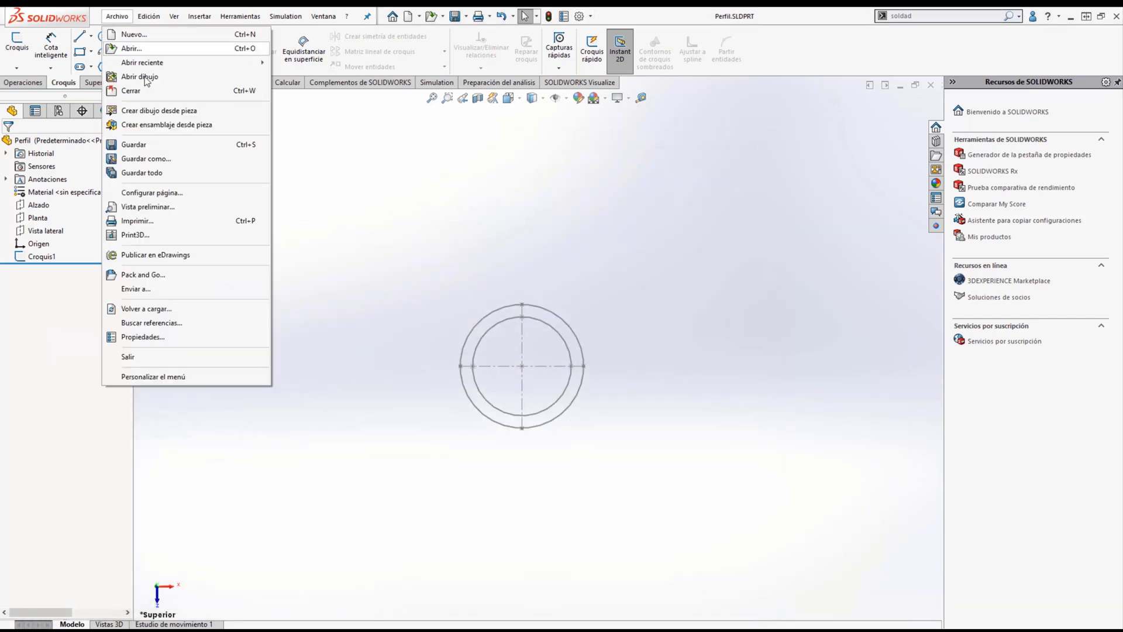
pyautogui.click(172, 158)
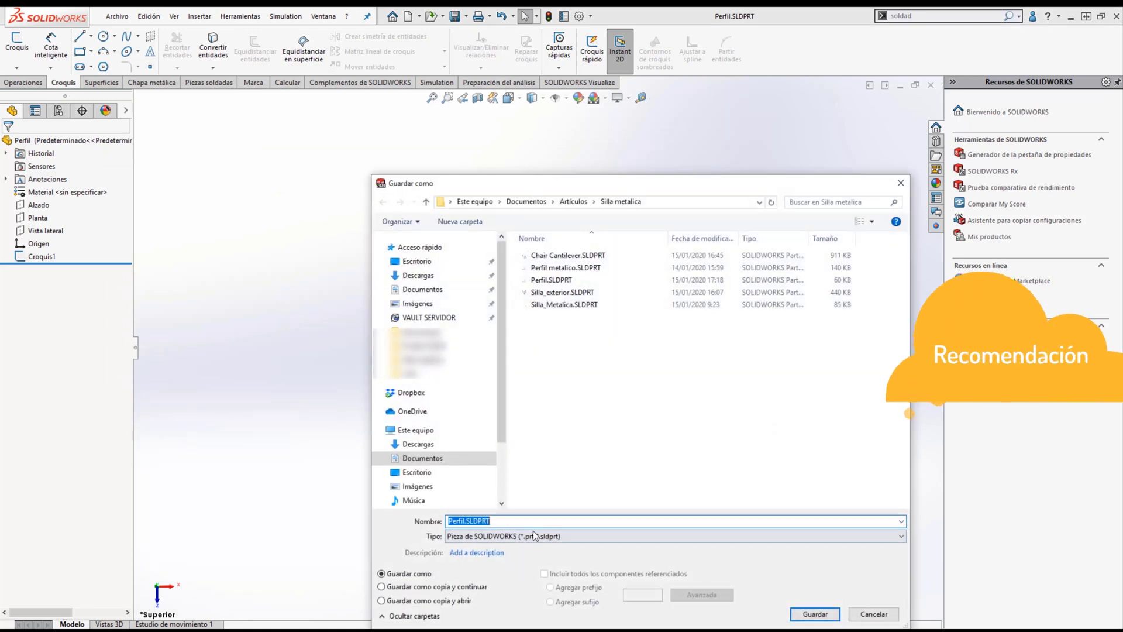
pyautogui.click(534, 537)
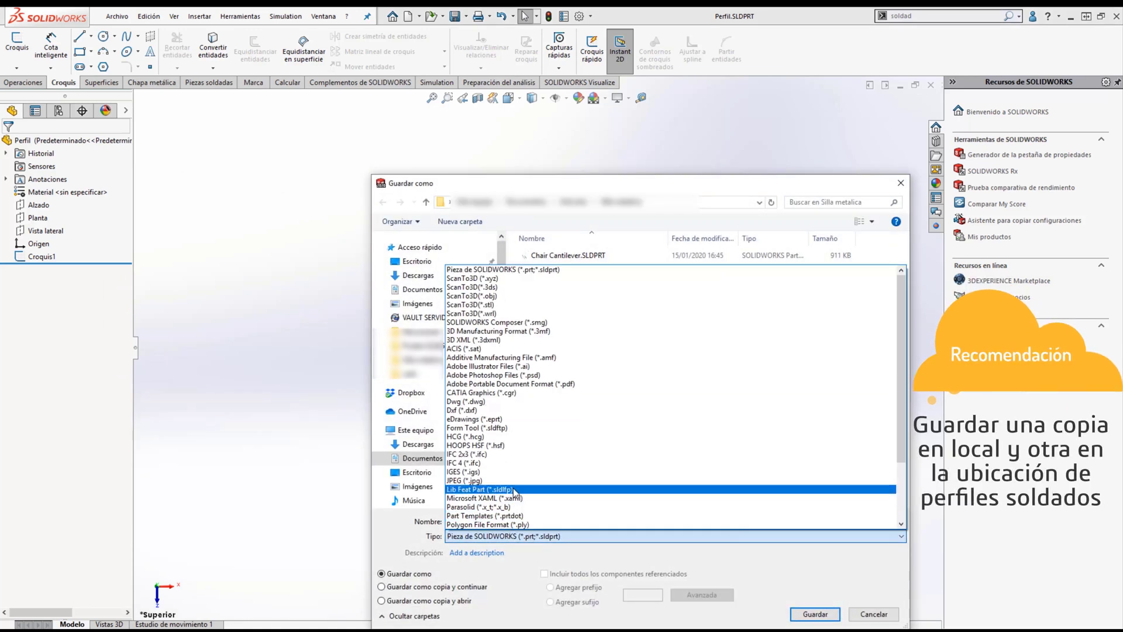
pyautogui.click(504, 490)
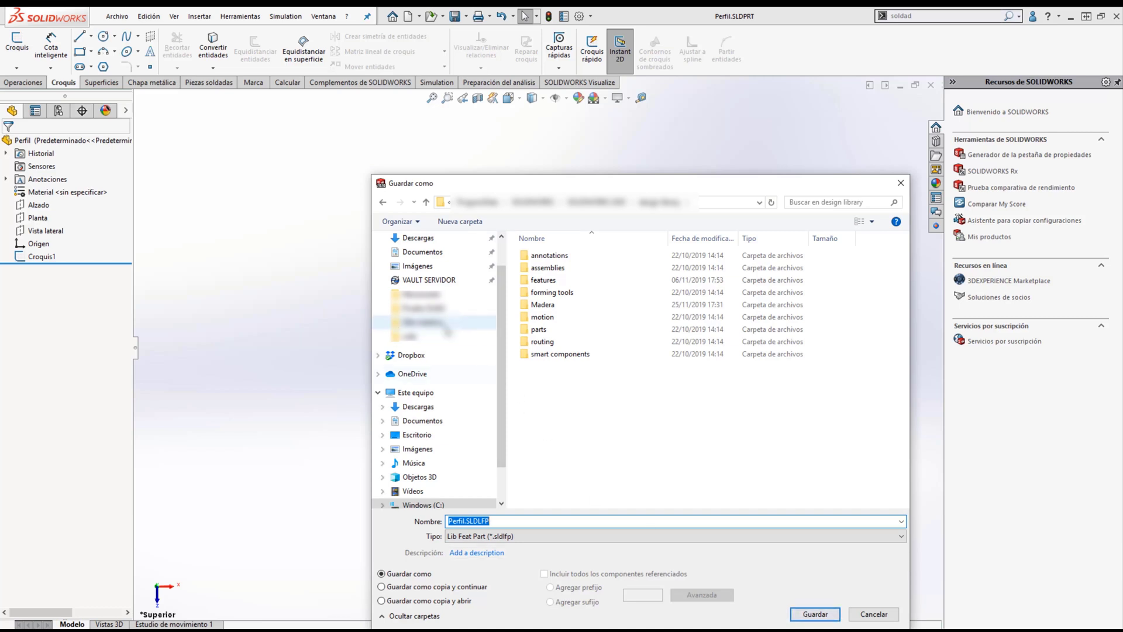
pyautogui.click(421, 323)
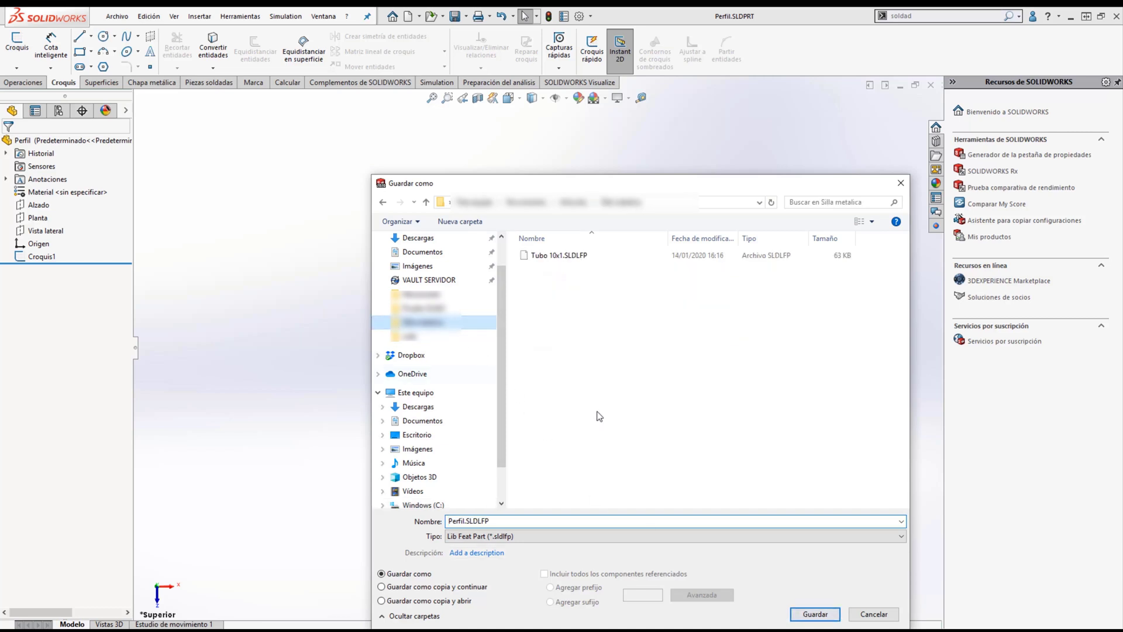
pyautogui.click(815, 614)
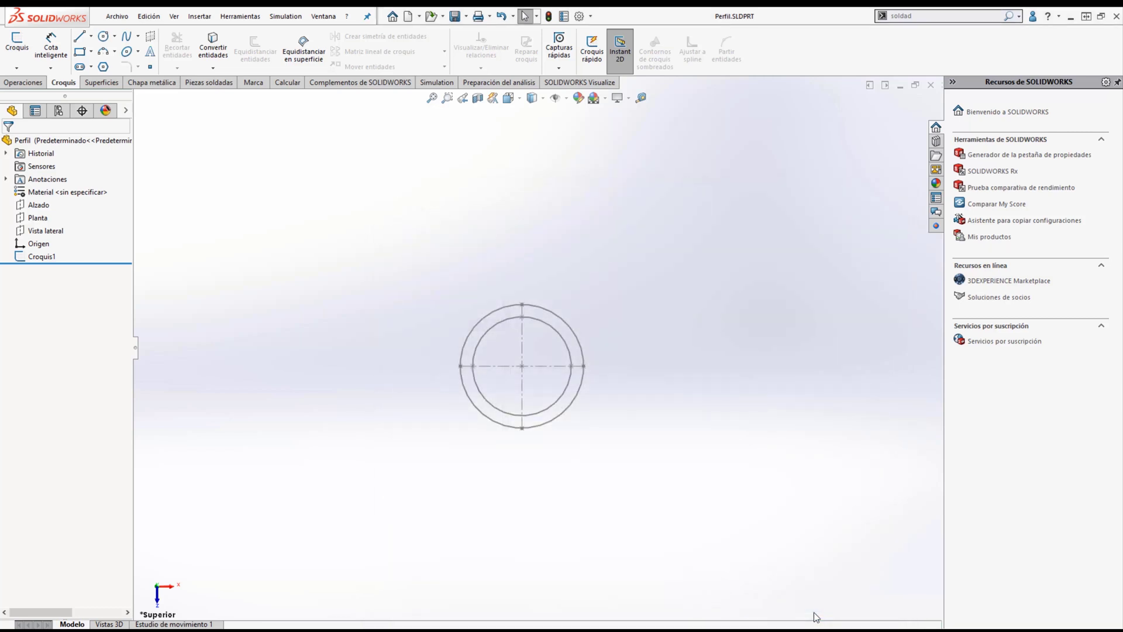
# - Add the profile sketch Croquis1 to the library of the Perfil.SLDLFP part
pyautogui.click(634, 356)
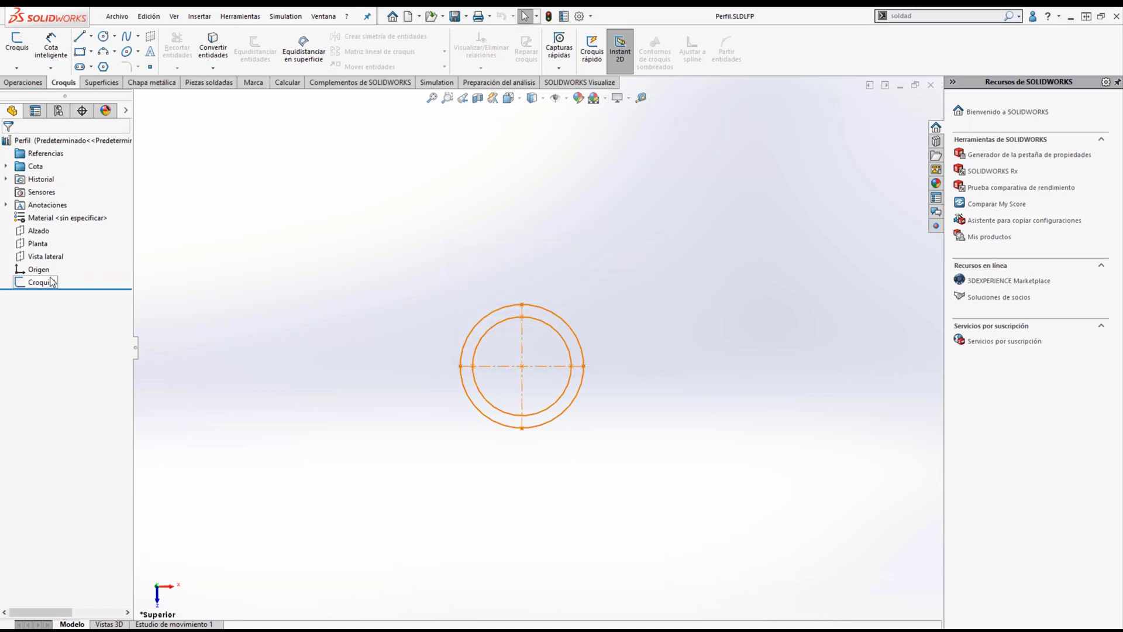
pyautogui.rightClick(50, 282)
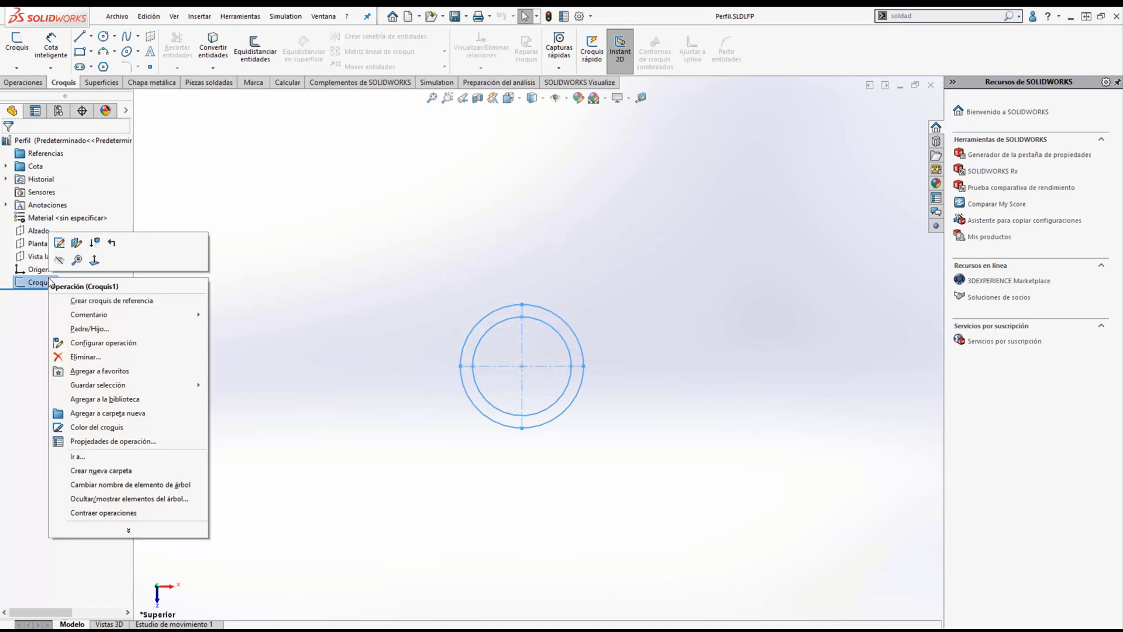
pyautogui.click(104, 400)
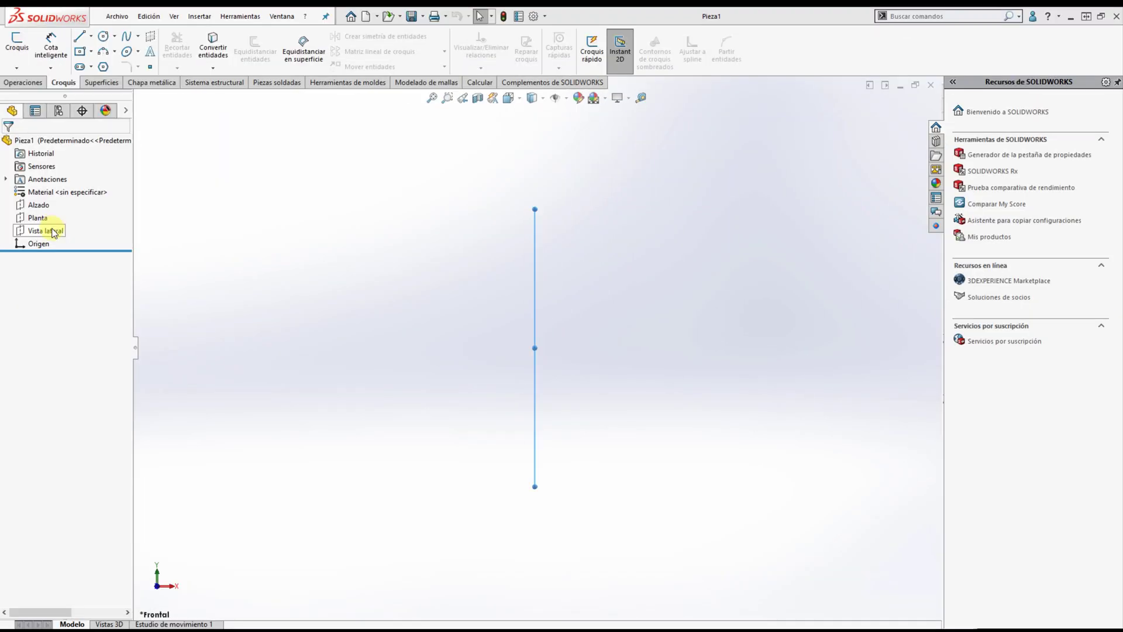
# - Start a sketch on the Vista lateral plane of the new part and draw a corner rectangle up and right from the origin
pyautogui.click(54, 232)
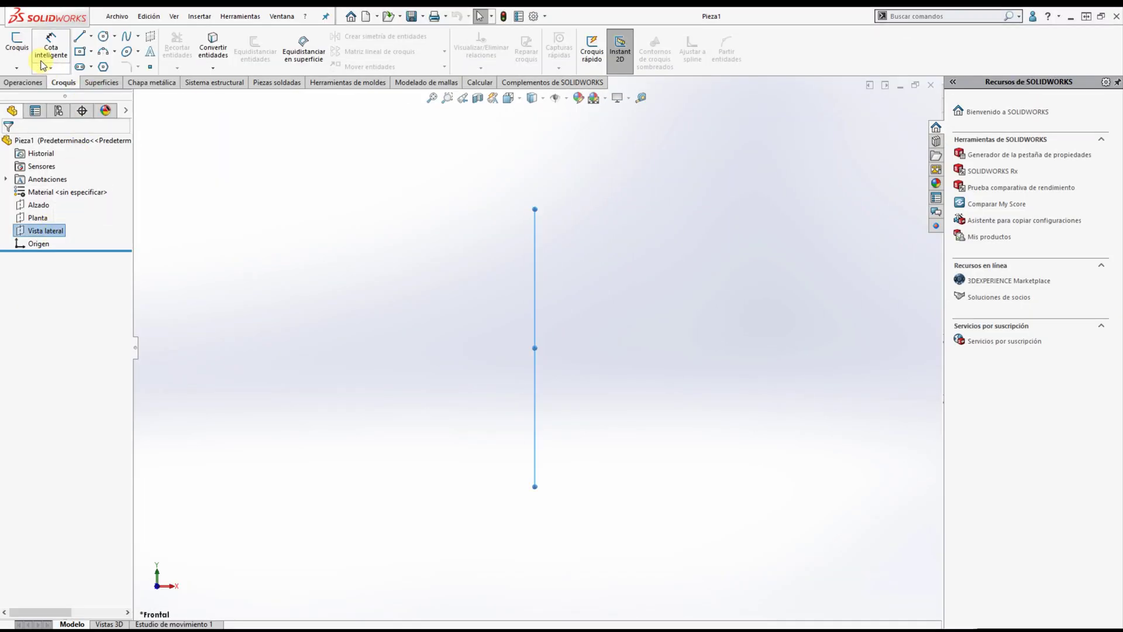
pyautogui.click(17, 44)
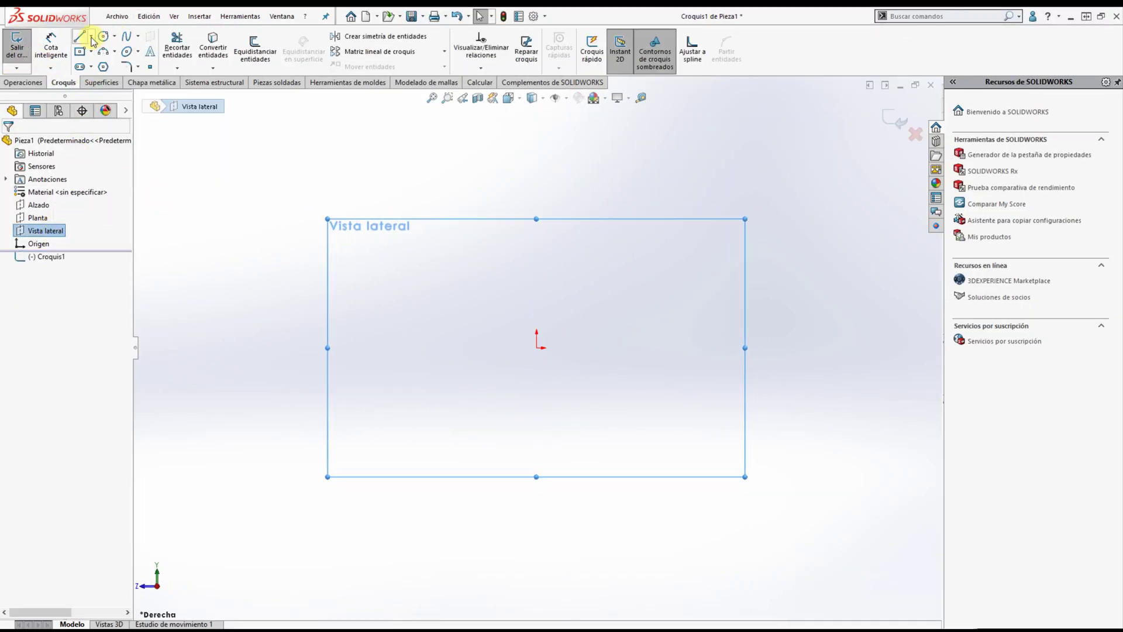
pyautogui.click(80, 53)
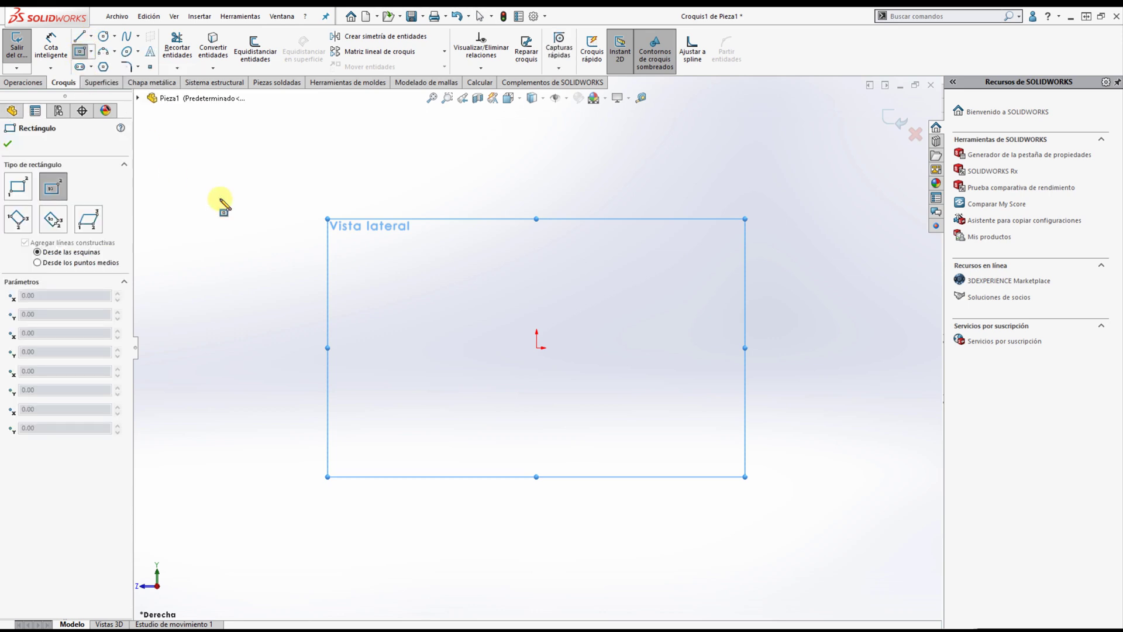
pyautogui.click(28, 197)
pyautogui.click(536, 348)
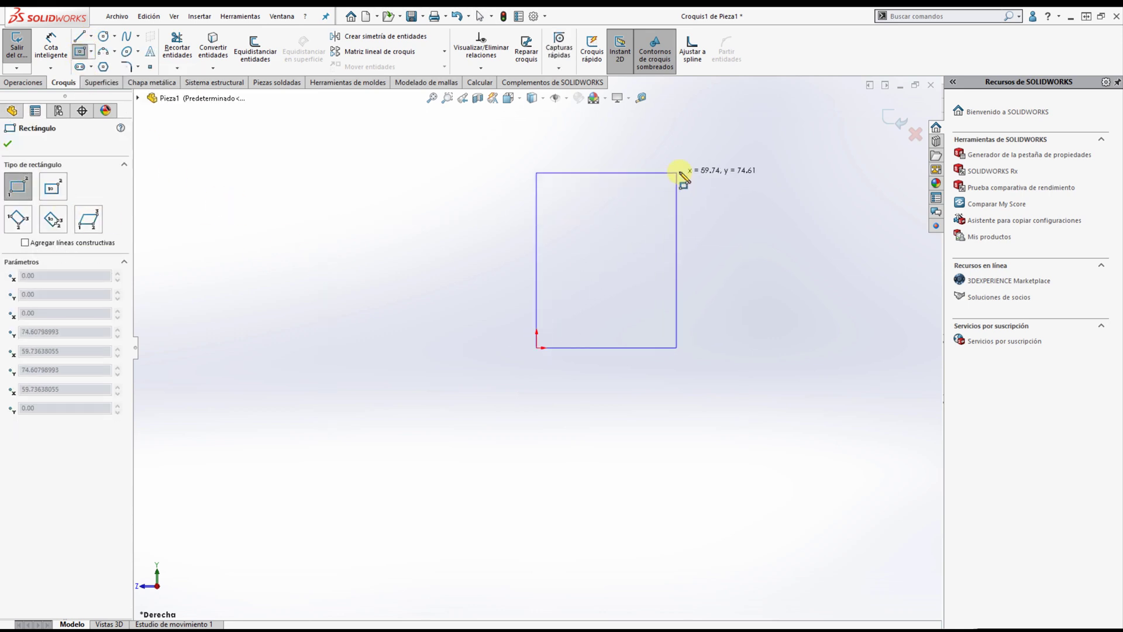
pyautogui.click(710, 157)
# - Dimension the rectangle's bottom edge and set its length to 500 mm
pyautogui.click(50, 41)
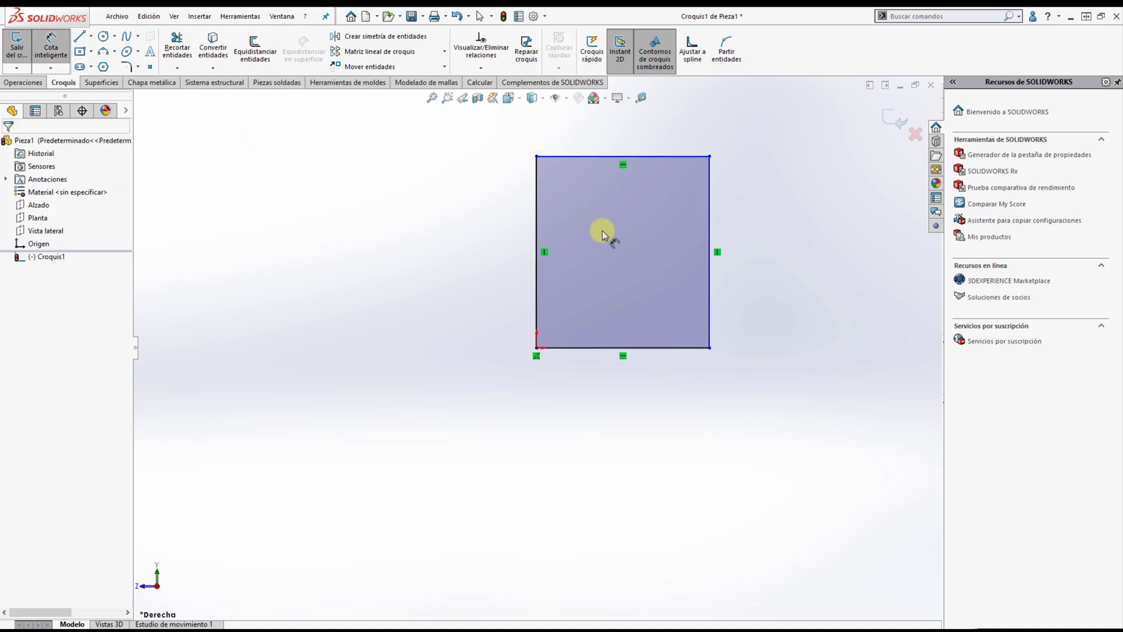
pyautogui.click(584, 349)
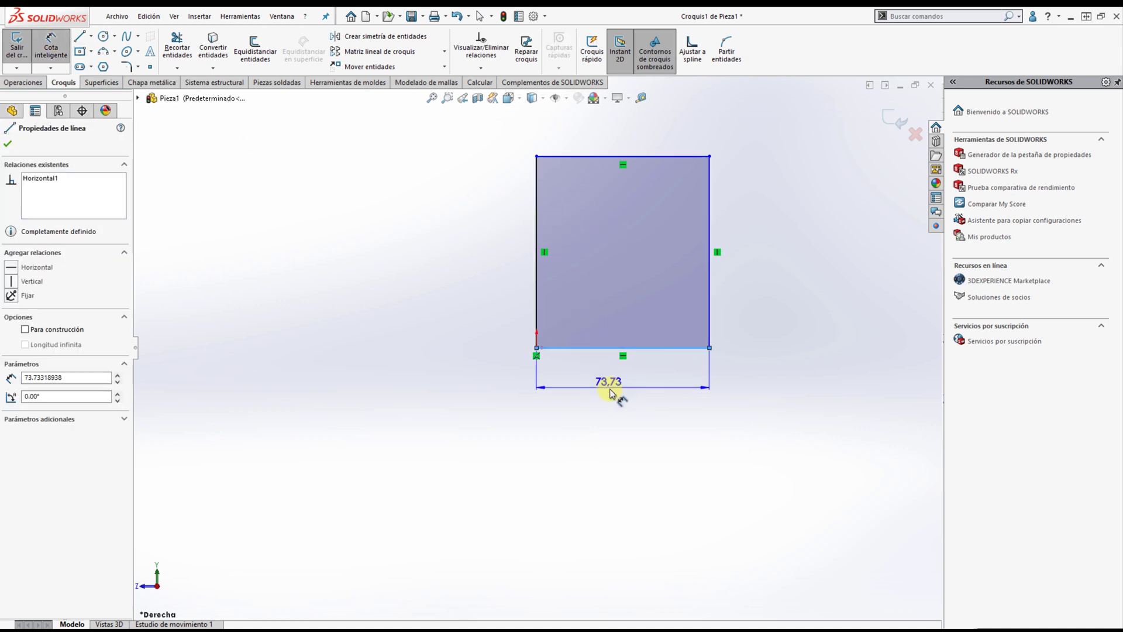
pyautogui.click(632, 401)
pyautogui.write('5')
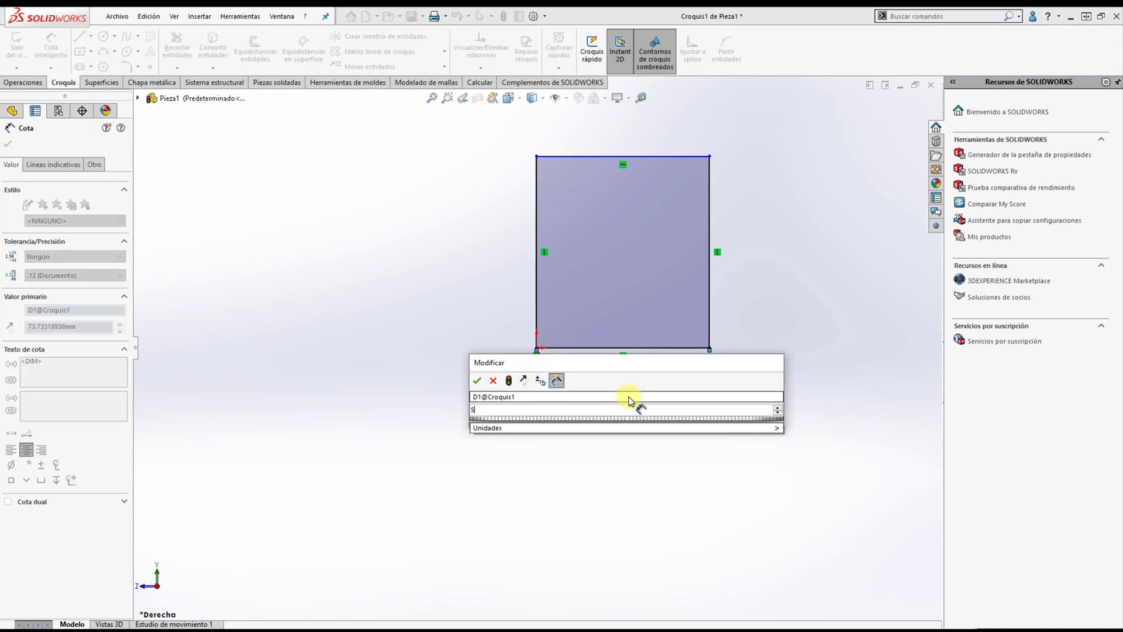
pyautogui.write('00')
pyautogui.press('Return')
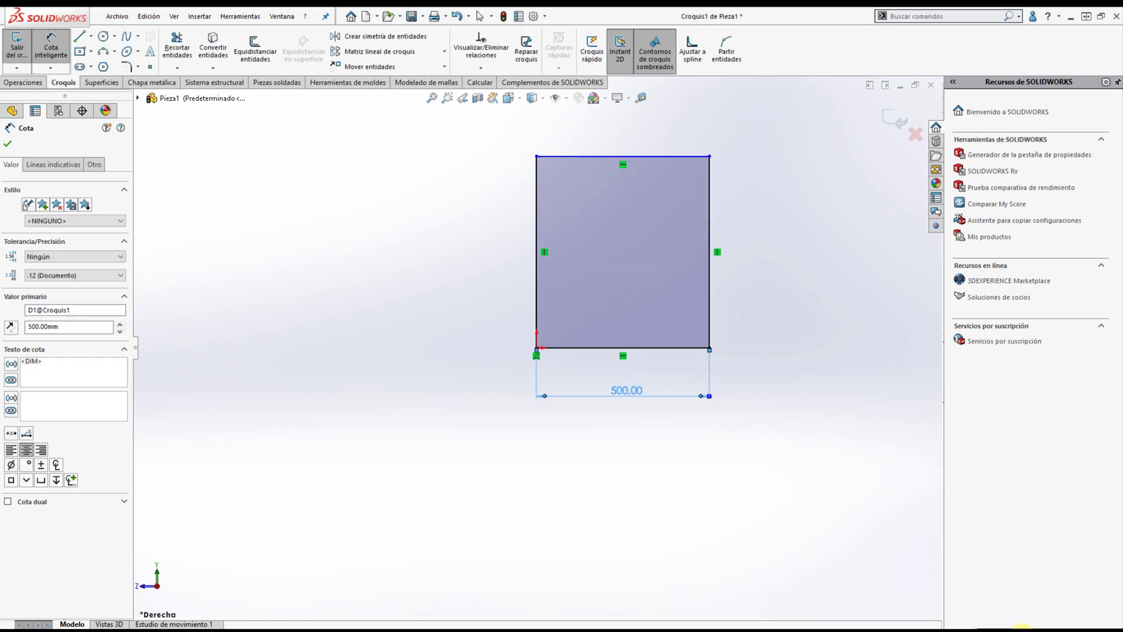
# - Configure the document units as custom, with length in centimetres and one decimal place
pyautogui.click(1022, 627)
pyautogui.click(1016, 617)
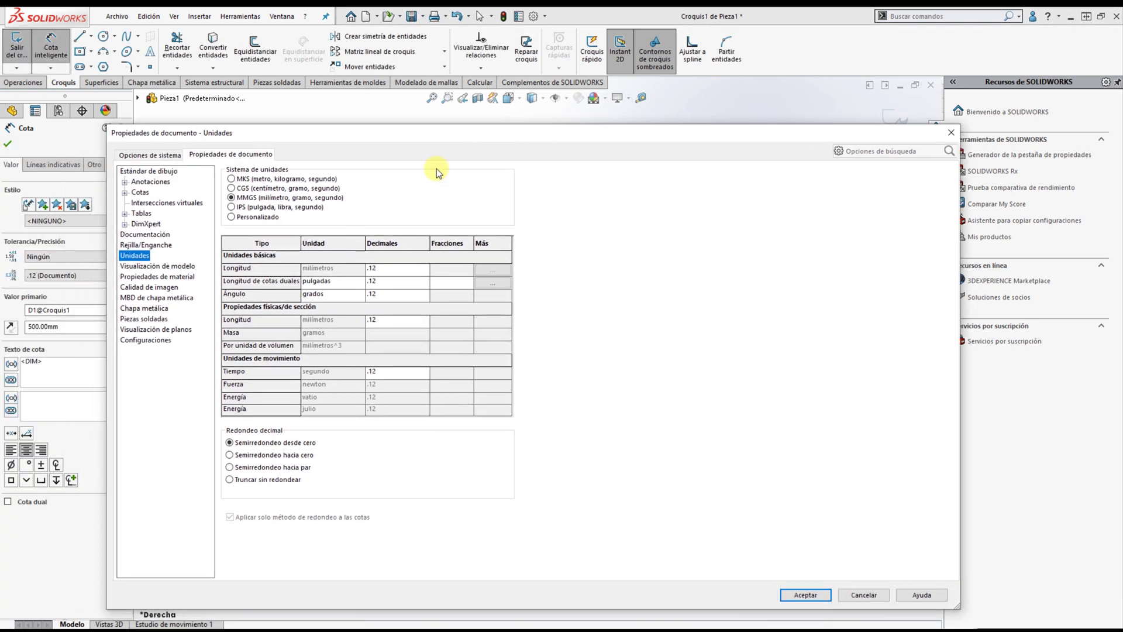
pyautogui.click(231, 216)
pyautogui.click(347, 271)
pyautogui.click(360, 268)
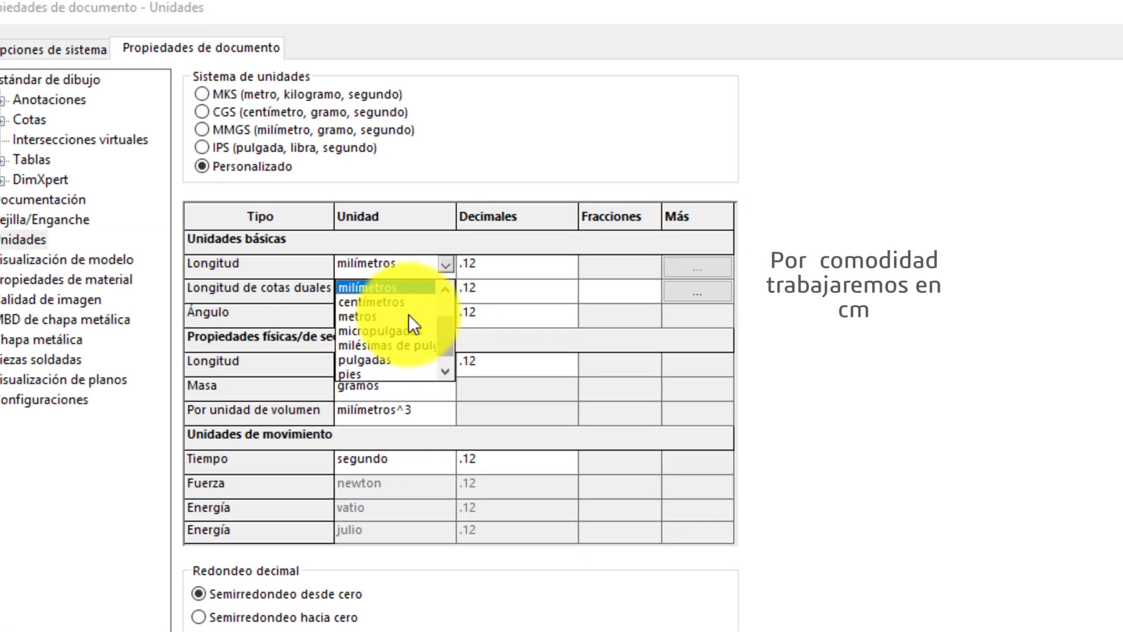
pyautogui.click(412, 302)
pyautogui.click(562, 266)
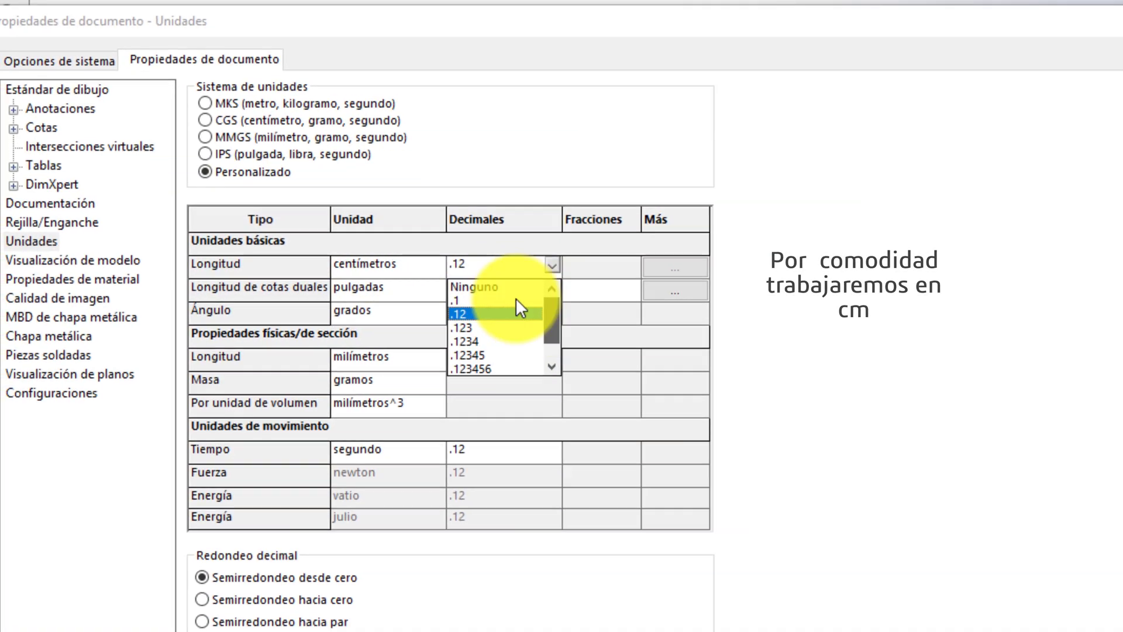
pyautogui.click(516, 302)
pyautogui.click(804, 521)
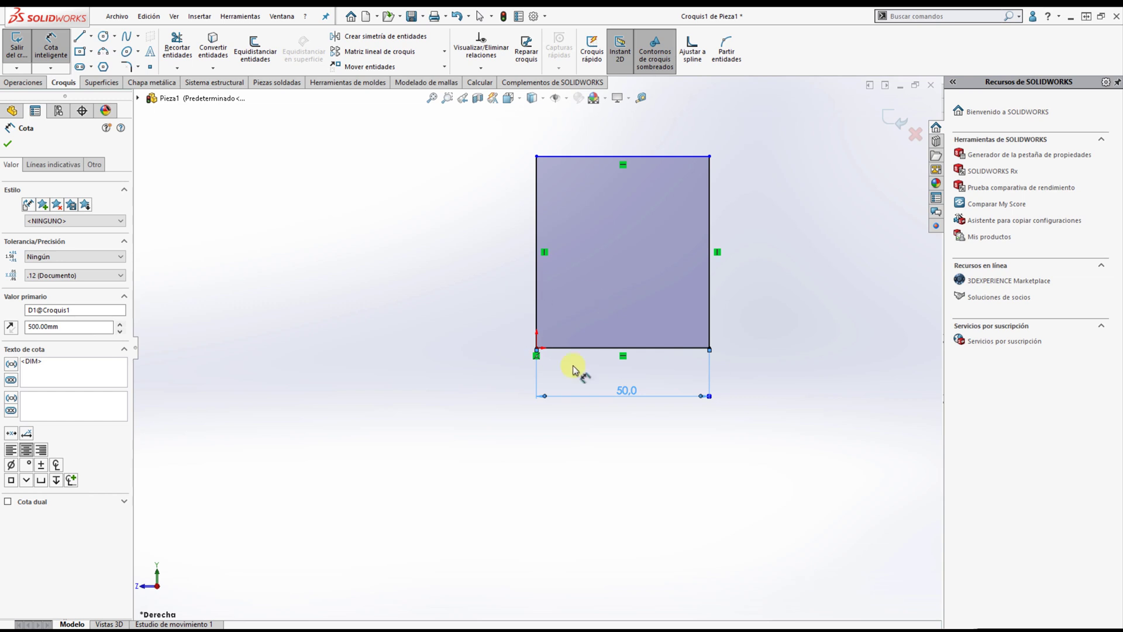
# - Dimension the rectangle's vertical side at 55 cm and exit the sketch
pyautogui.click(535, 272)
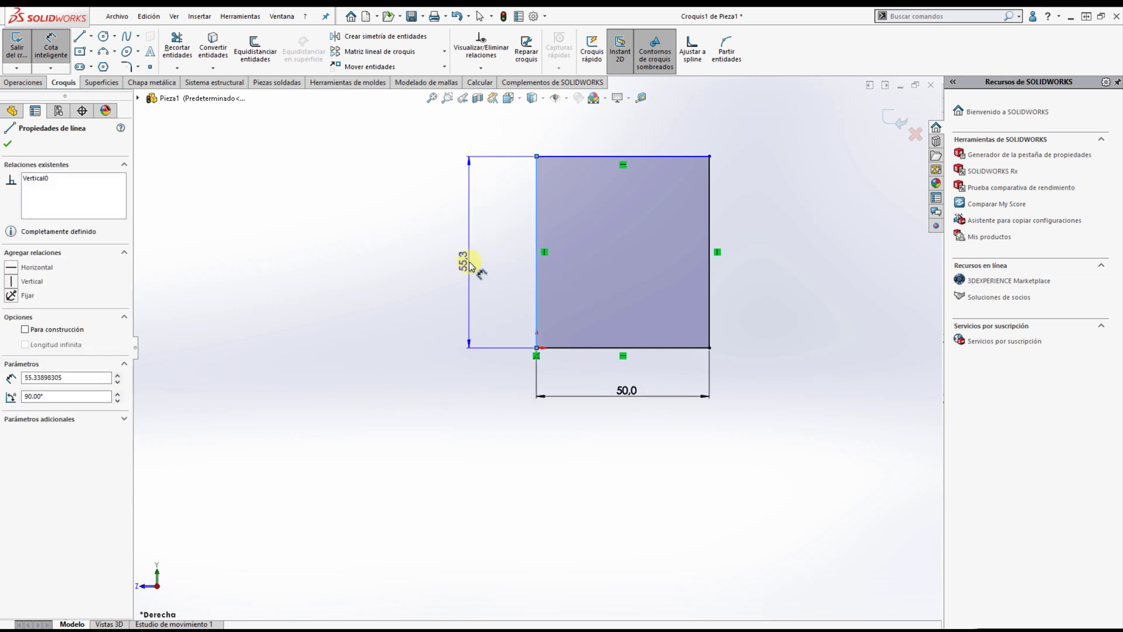
pyautogui.click(469, 262)
pyautogui.write('55')
pyautogui.press('Return')
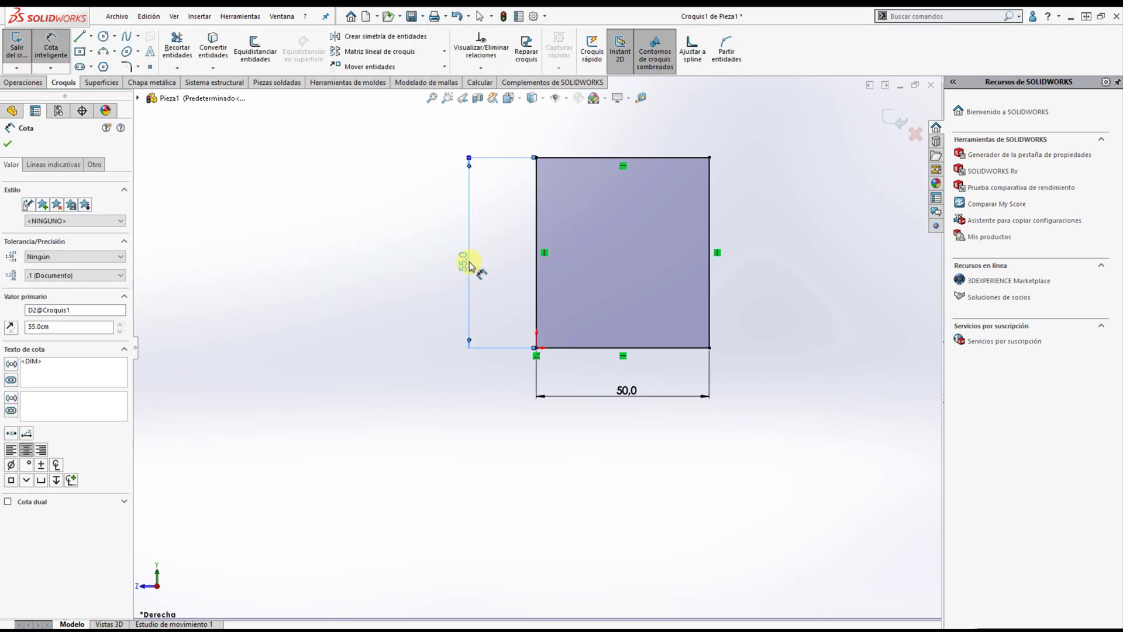
pyautogui.click(9, 144)
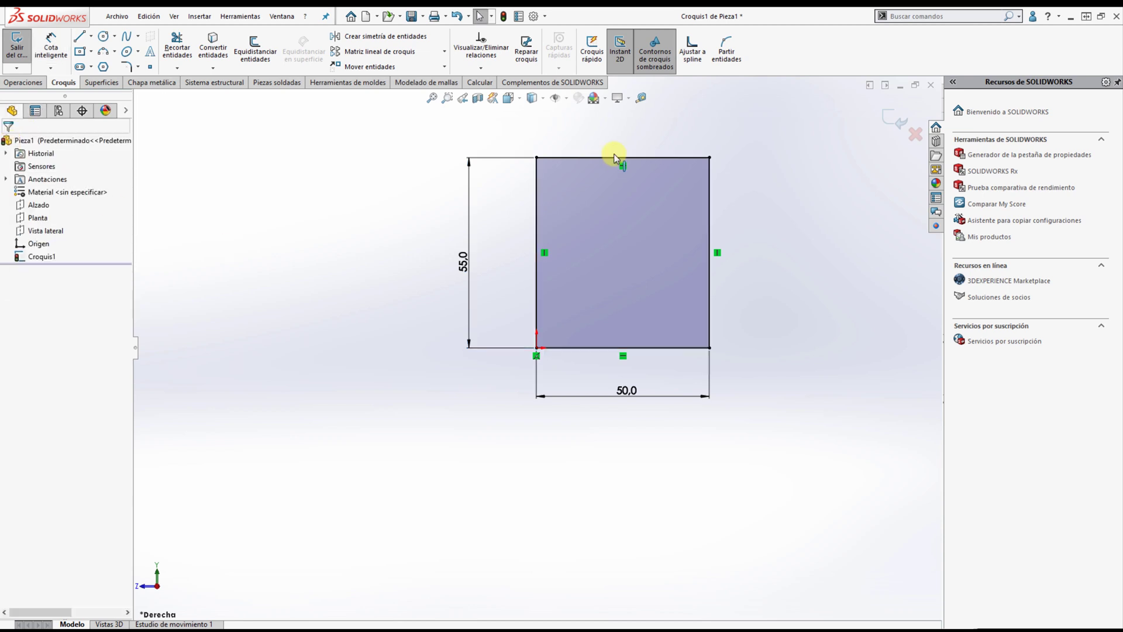
pyautogui.click(887, 121)
# - Extrude the rectangle as a boss about the mid plane with a depth of 50 cm
pyautogui.click(22, 82)
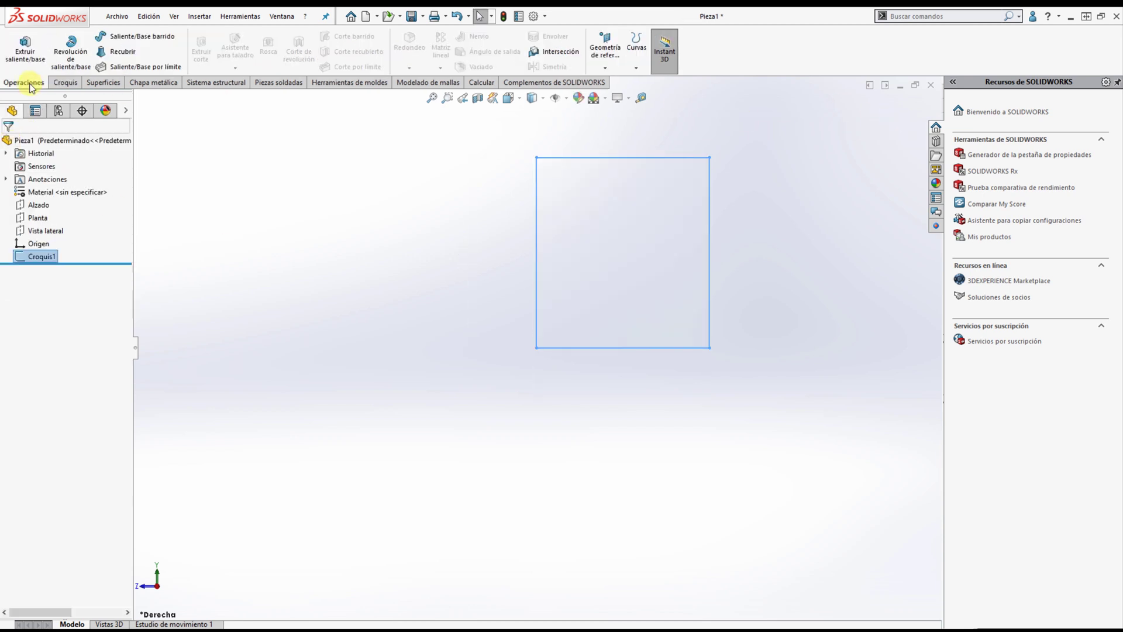
pyautogui.click(25, 50)
pyautogui.click(111, 214)
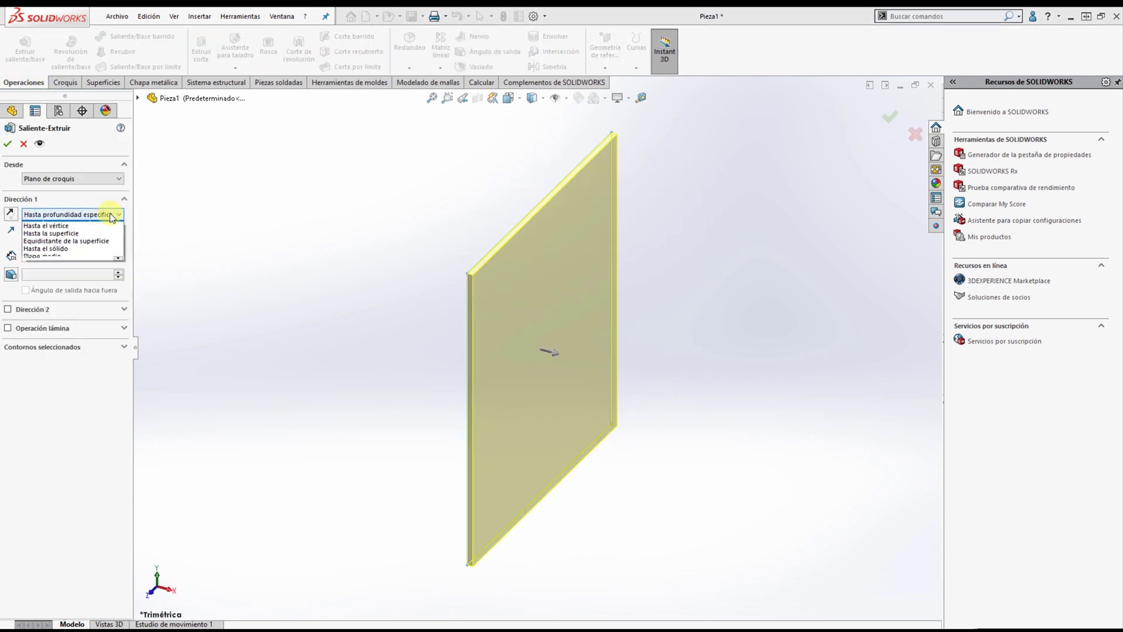
pyautogui.click(43, 263)
pyautogui.click(28, 256)
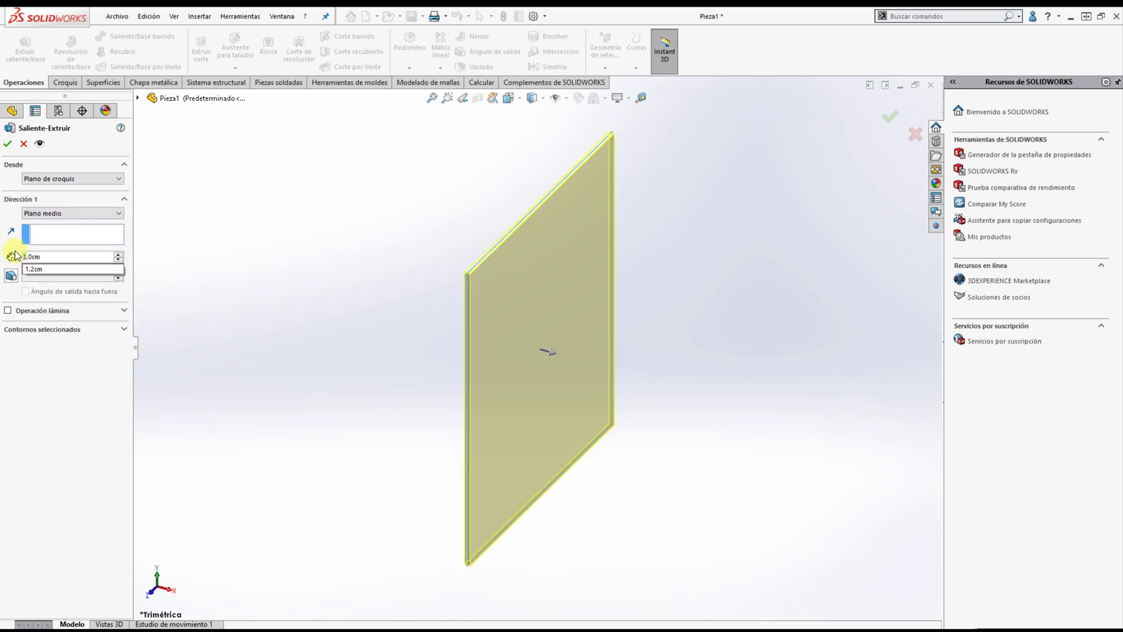
pyautogui.write('50')
pyautogui.press('Return')
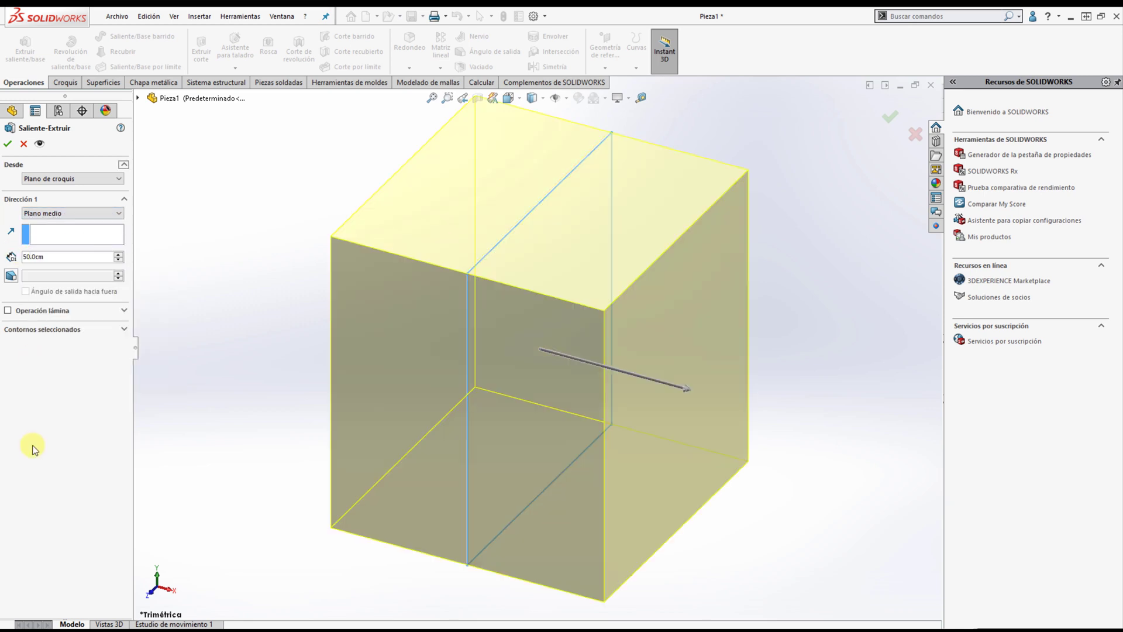
pyautogui.click(8, 145)
# - Edit the appearance of the extruded block and set its transparency to 0.80 in the advanced illumination settings
pyautogui.scroll(5, 256, 356)
pyautogui.moveTo(476, 354); pyautogui.dragTo(405, 245, button='middle')
pyautogui.rightClick(520, 308)
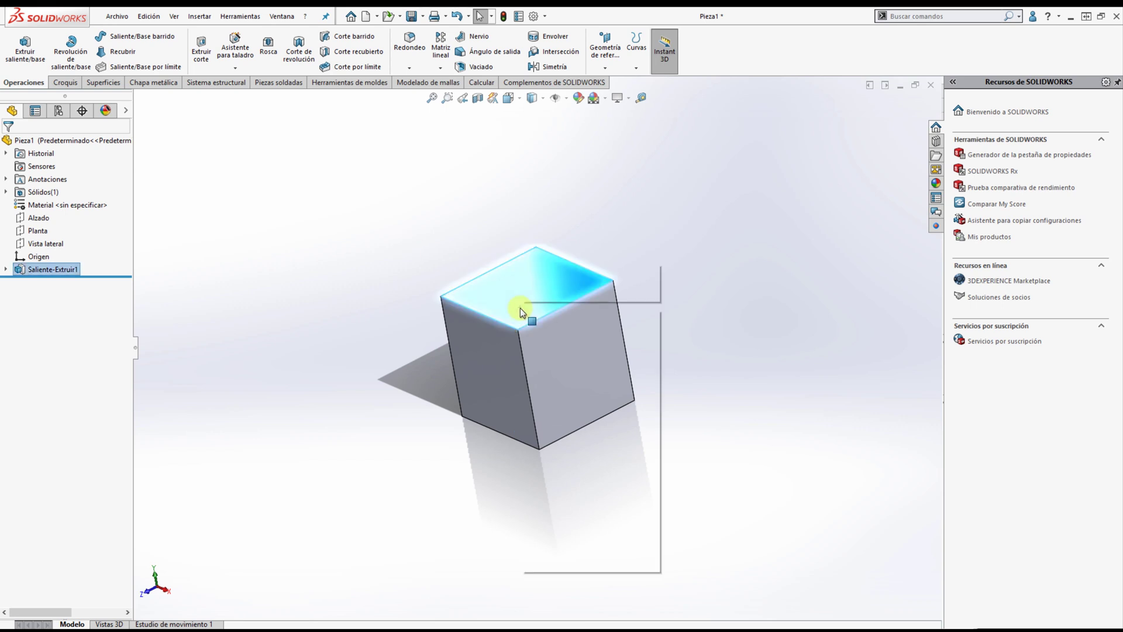
pyautogui.click(624, 274)
pyautogui.click(648, 339)
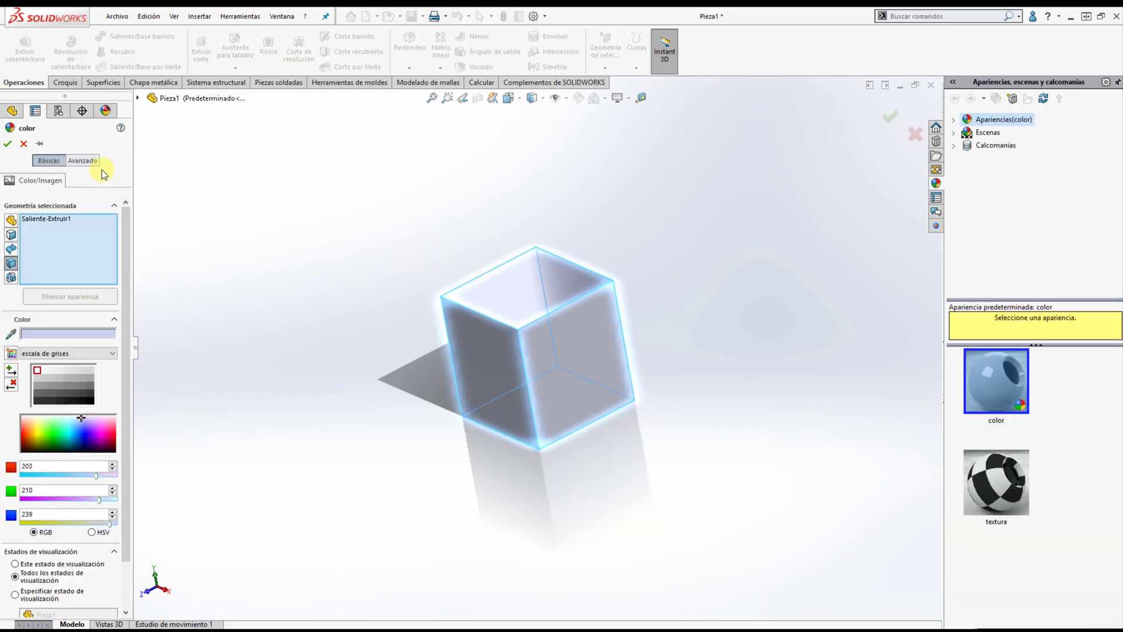
pyautogui.click(92, 161)
pyautogui.click(37, 181)
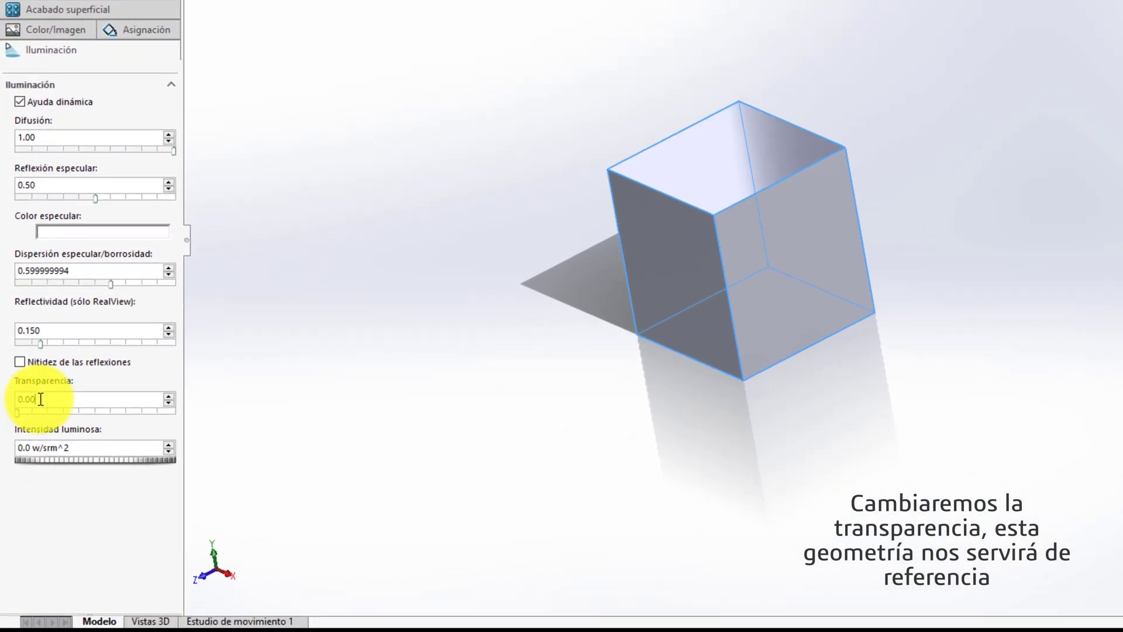
pyautogui.press('BackSpace')
pyautogui.press('BackSpace')
pyautogui.write('8')
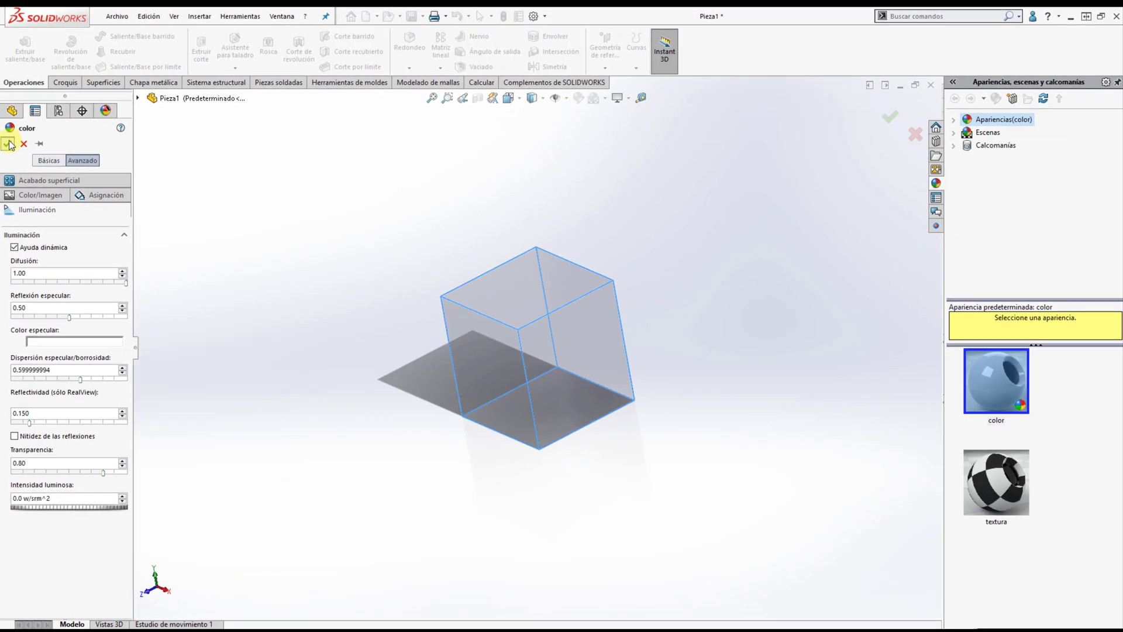
pyautogui.click(8, 143)
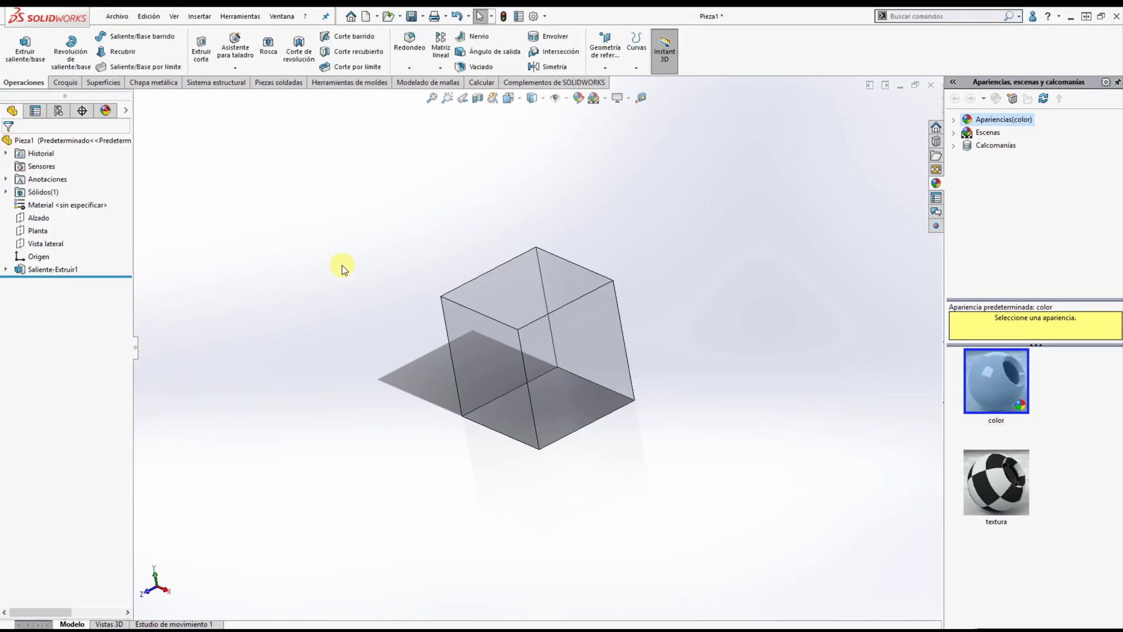
# - Start a 3D sketch and convert the edges of the block's bottom face into it
pyautogui.moveTo(344, 269); pyautogui.dragTo(434, 276, button='middle')
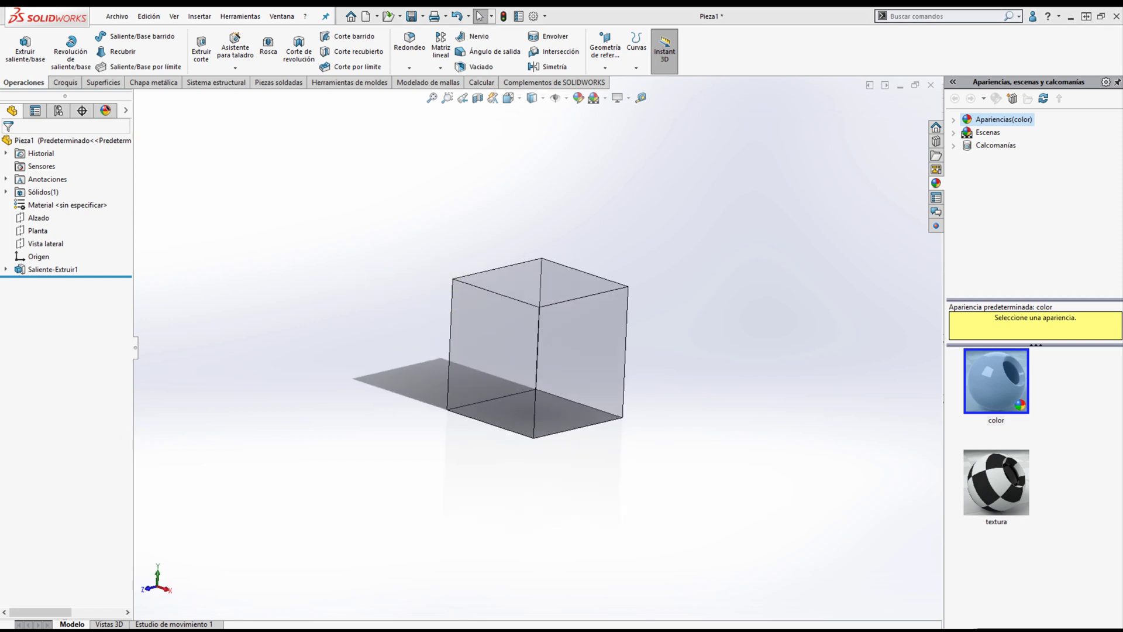
pyautogui.scroll(2, 426, 530)
pyautogui.moveTo(571, 463); pyautogui.dragTo(245, 147, button='middle')
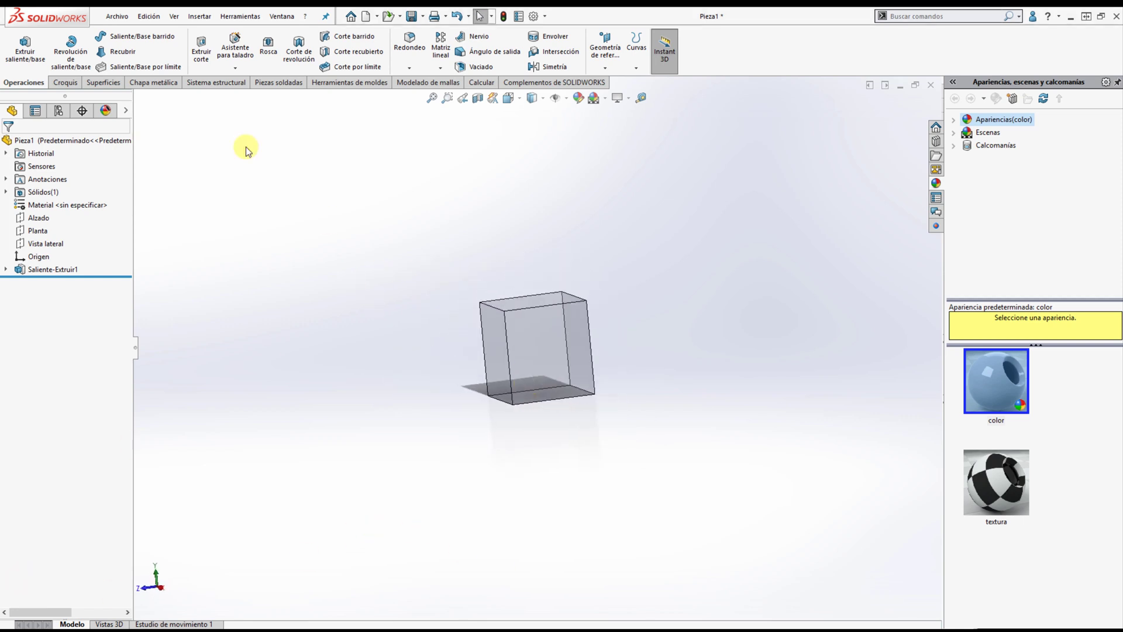
pyautogui.click(65, 82)
pyautogui.click(16, 67)
pyautogui.click(29, 97)
pyautogui.moveTo(476, 382)
pyautogui.mouseDown(button='middle')
pyautogui.moveTo(553, 323)
pyautogui.moveTo(609, 379)
pyautogui.mouseUp(button='middle')
pyautogui.click(534, 385)
pyautogui.scroll(3, 552, 330)
pyautogui.hotkey('ctrl', '7')
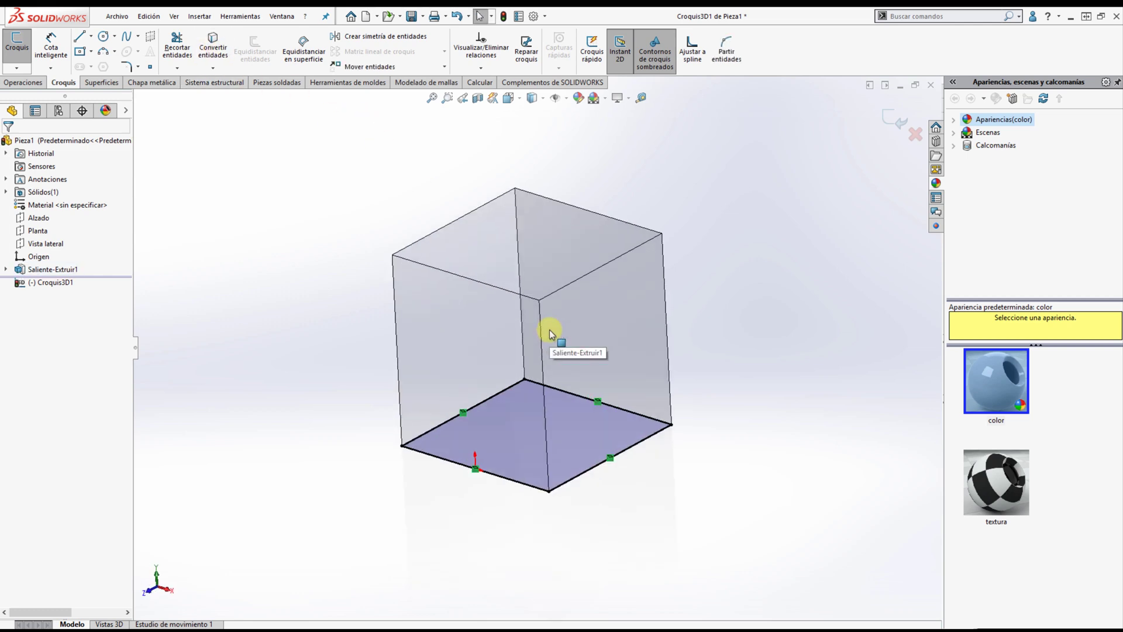
# - Convert the edges of the block's front and top faces into the 3D sketch
pyautogui.click(494, 404)
pyautogui.click(212, 48)
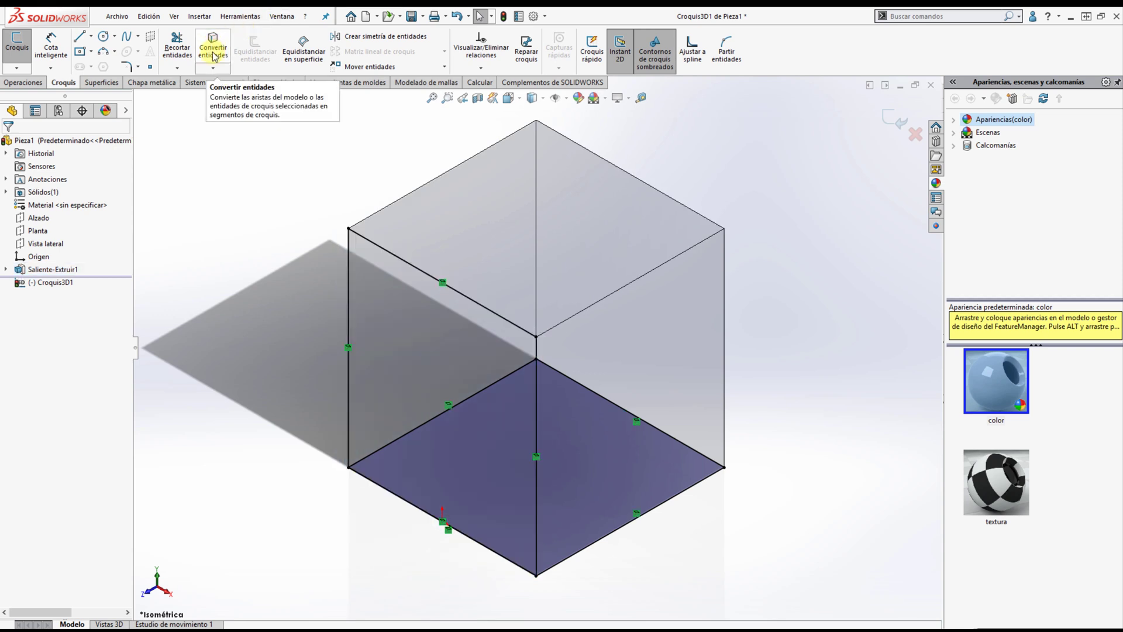
pyautogui.click(203, 47)
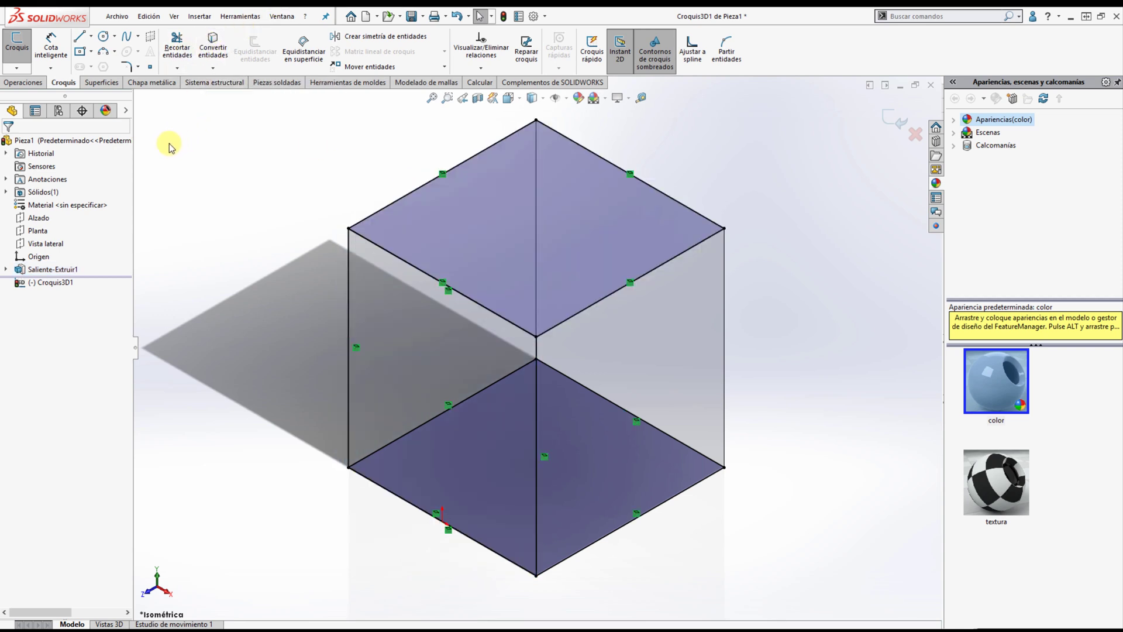
# - Delete the top and bottom front lines of the 3D sketch and remove the converted-edge relation from the top rear line
pyautogui.click(471, 299)
pyautogui.press('Delete')
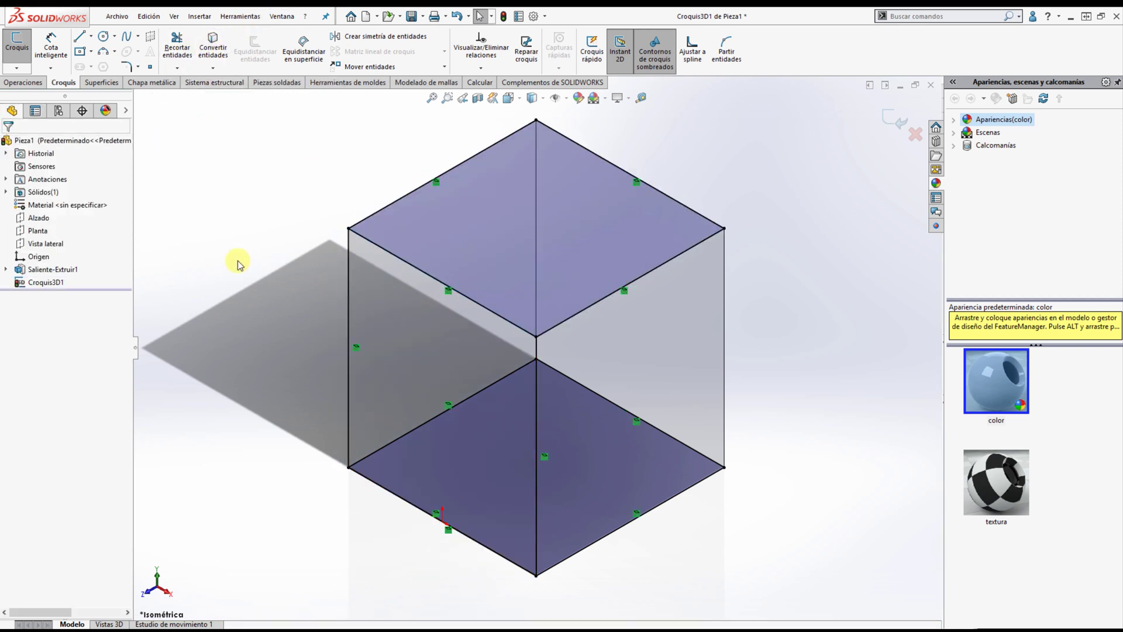
pyautogui.scroll(1, 668, 547)
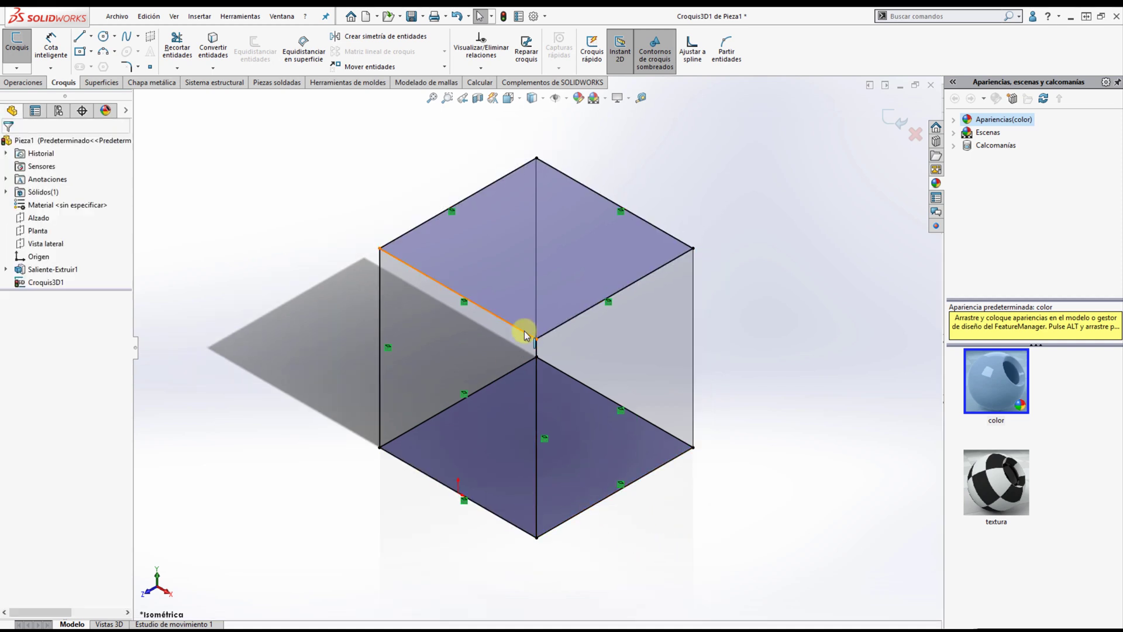
pyautogui.moveTo(525, 335)
pyautogui.mouseDown(button='middle')
pyautogui.moveTo(612, 376)
pyautogui.moveTo(544, 473)
pyautogui.moveTo(566, 413)
pyautogui.moveTo(499, 481)
pyautogui.moveTo(532, 438)
pyautogui.moveTo(496, 431)
pyautogui.moveTo(581, 338)
pyautogui.mouseUp(button='middle')
pyautogui.scroll(-3, 580, 338)
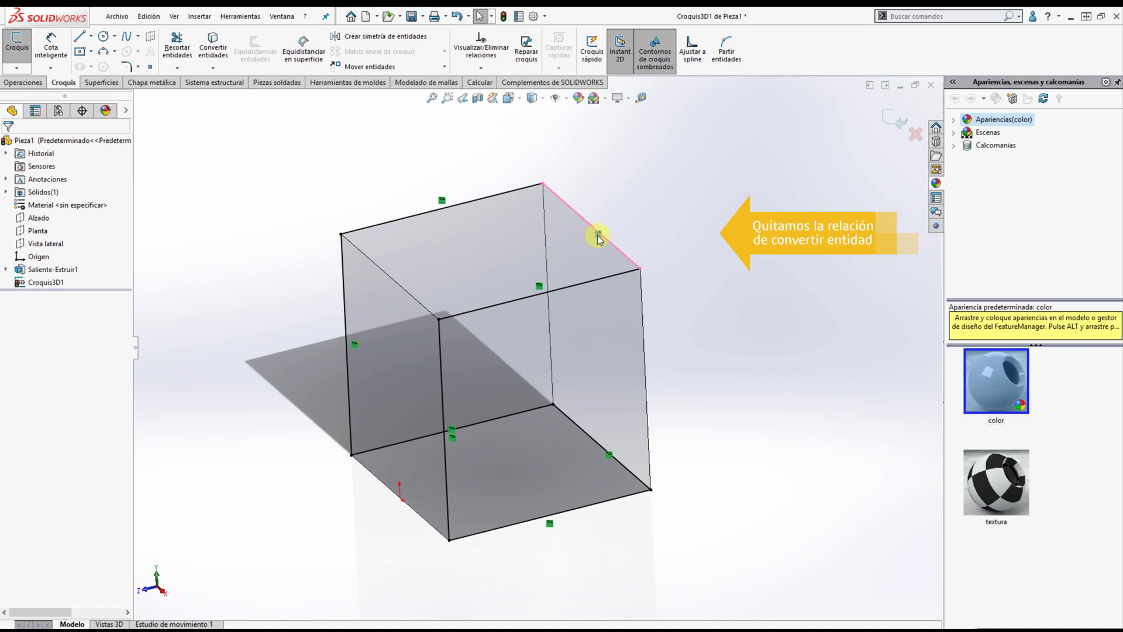
pyautogui.scroll(-3, 605, 246)
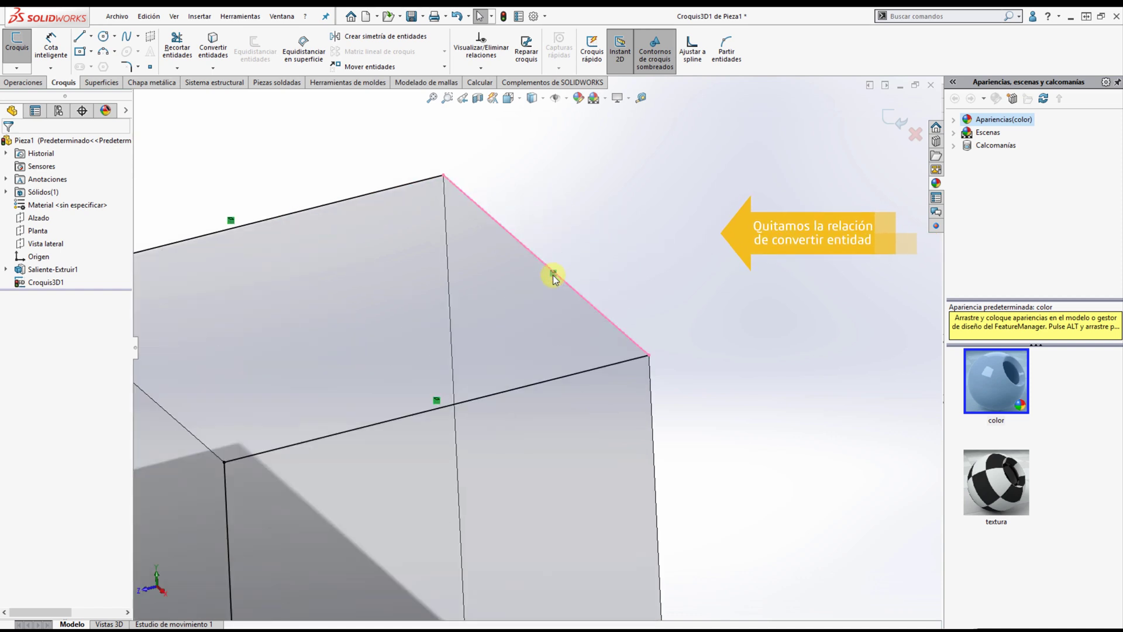
# - Move the top rear line of the 3D sketch forward, away from the block's rear edge
pyautogui.click(630, 338)
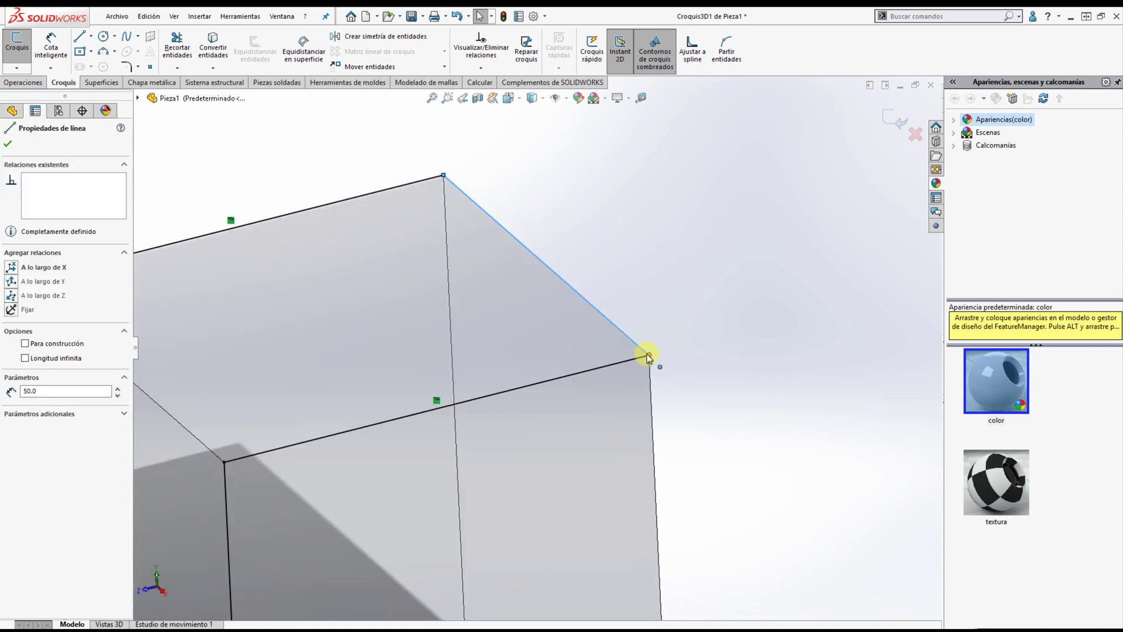
pyautogui.click(648, 355)
pyautogui.click(635, 358)
pyautogui.click(647, 355)
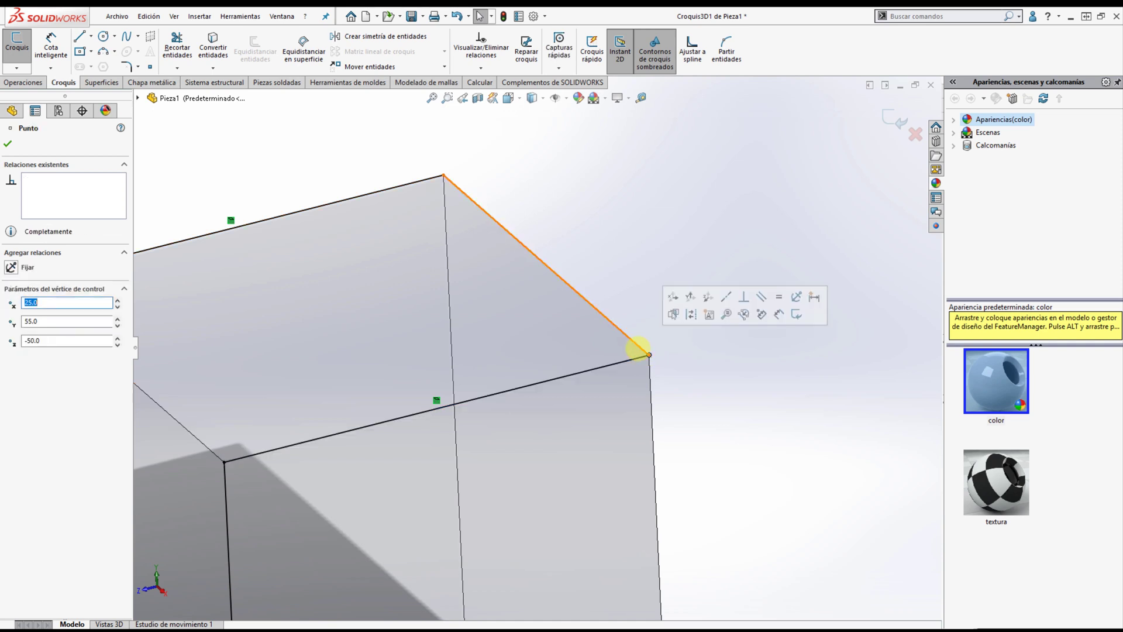
pyautogui.moveTo(636, 346); pyautogui.dragTo(547, 357)
pyautogui.click(539, 226)
pyautogui.scroll(2, 547, 251)
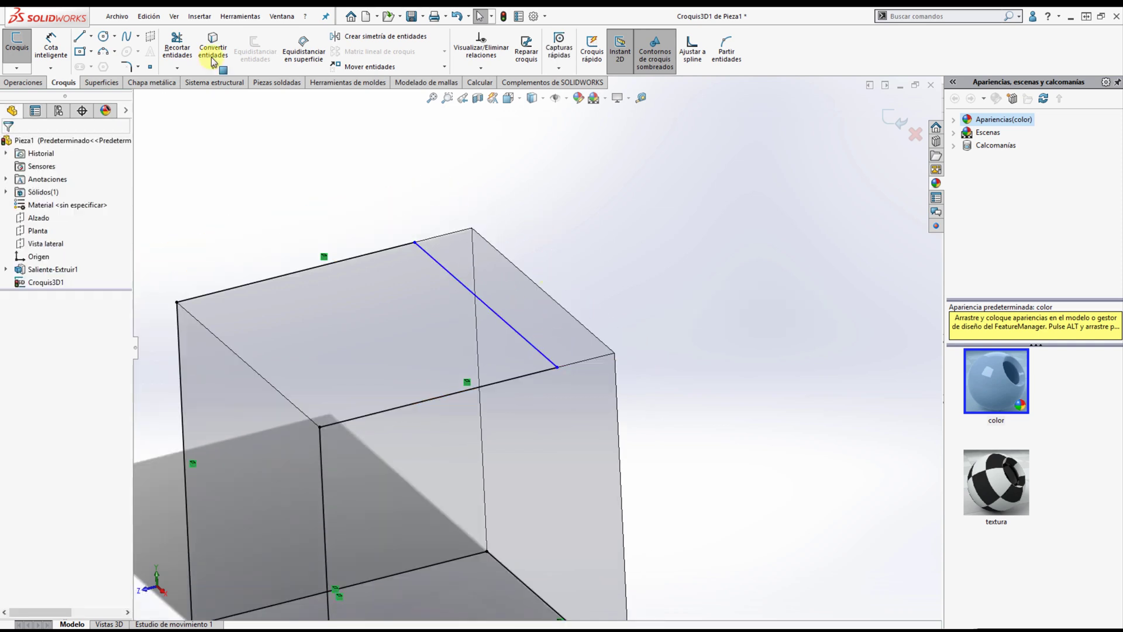
# - Dimension the moved top line 43 cm from the block's top front edge
pyautogui.click(65, 42)
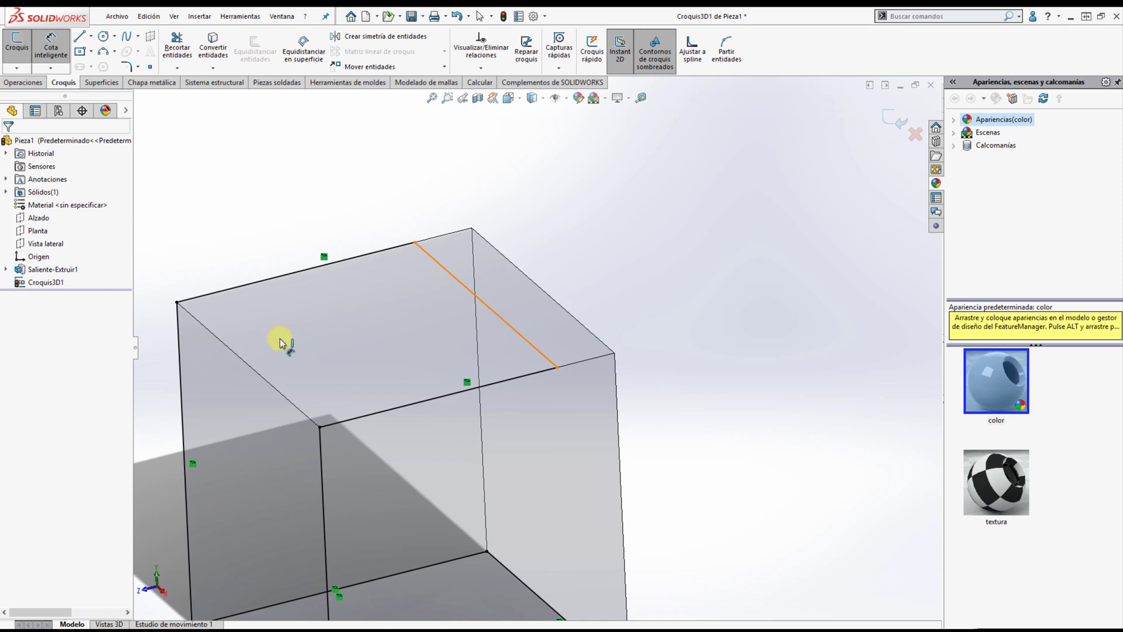
pyautogui.click(275, 389)
pyautogui.click(281, 392)
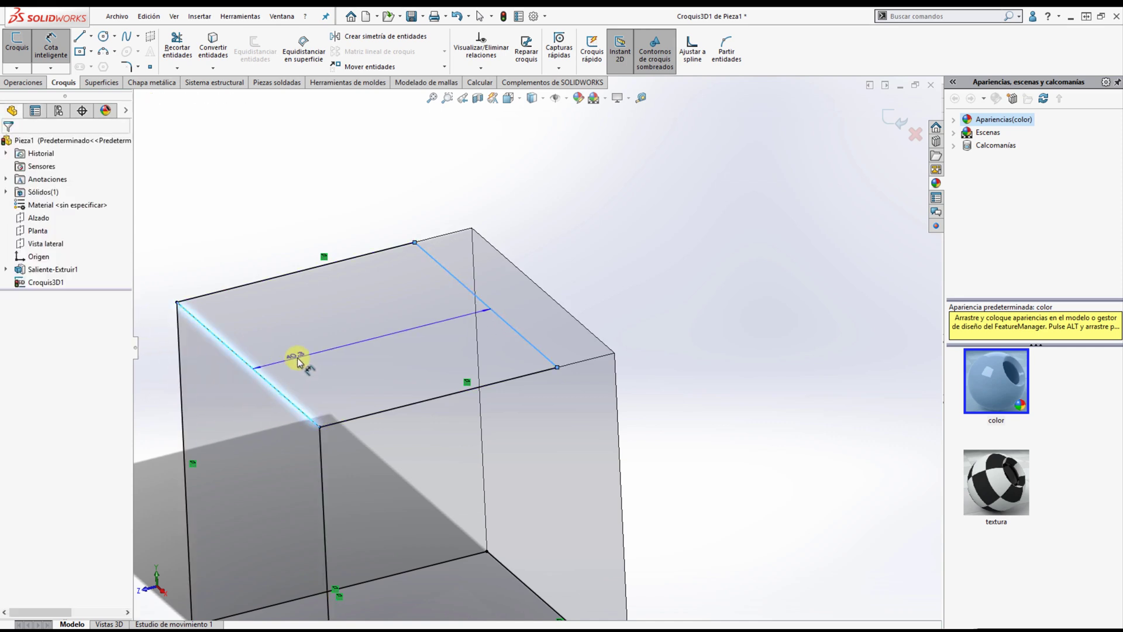
pyautogui.click(346, 331)
pyautogui.write('43')
pyautogui.press('Return')
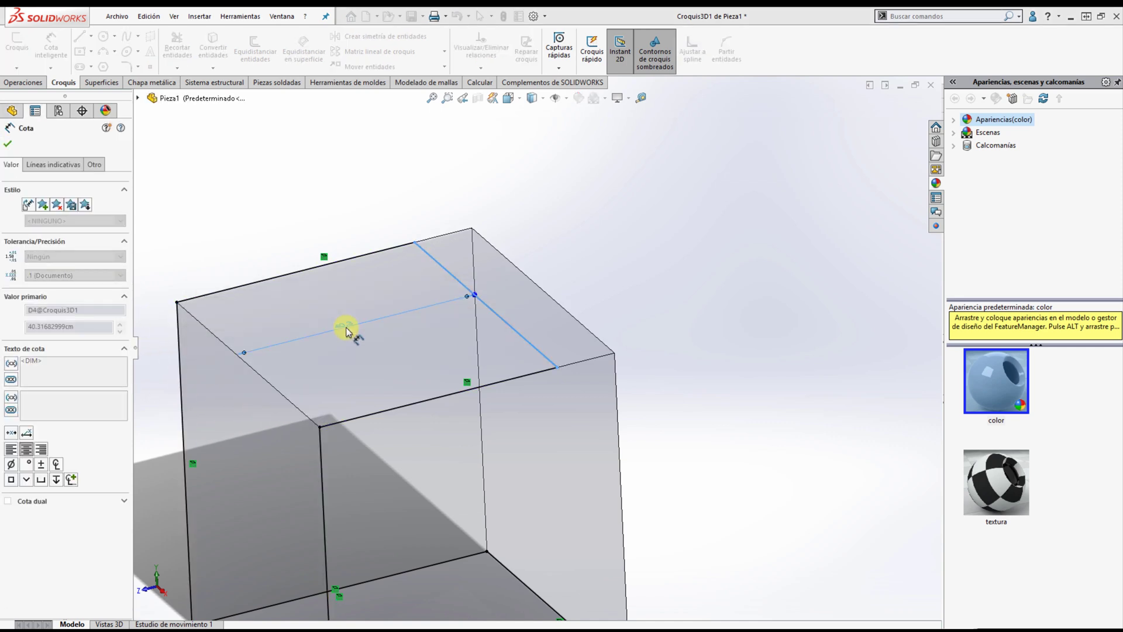
# - Round all eight corners of the 3D sketch with 5 cm sketch fillets and exit the sketch
pyautogui.click(129, 67)
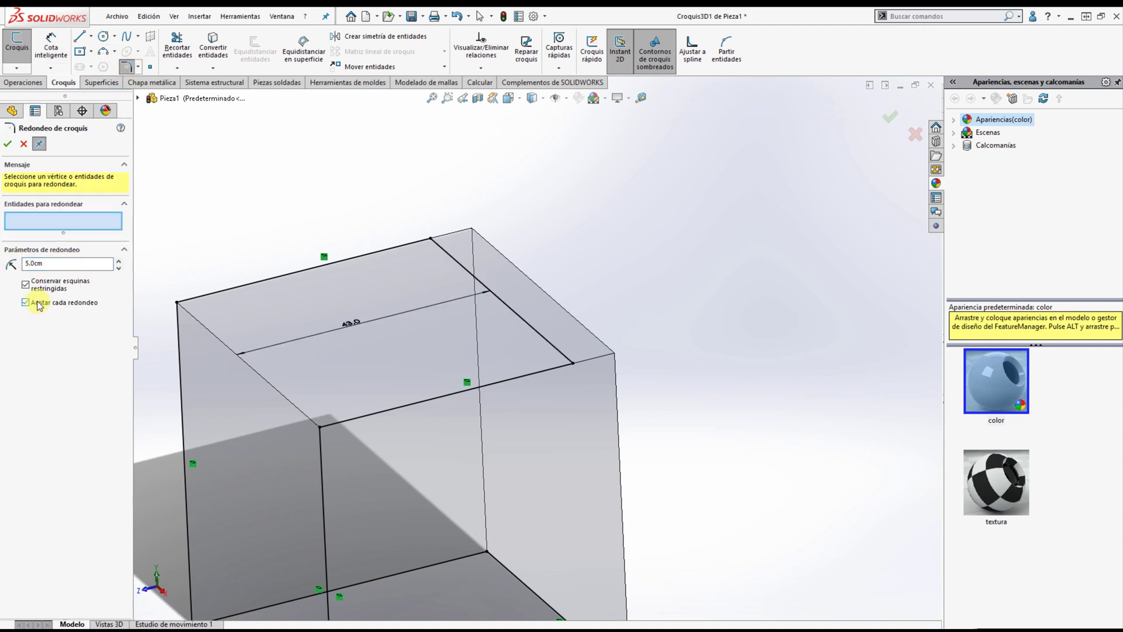
pyautogui.click(434, 243)
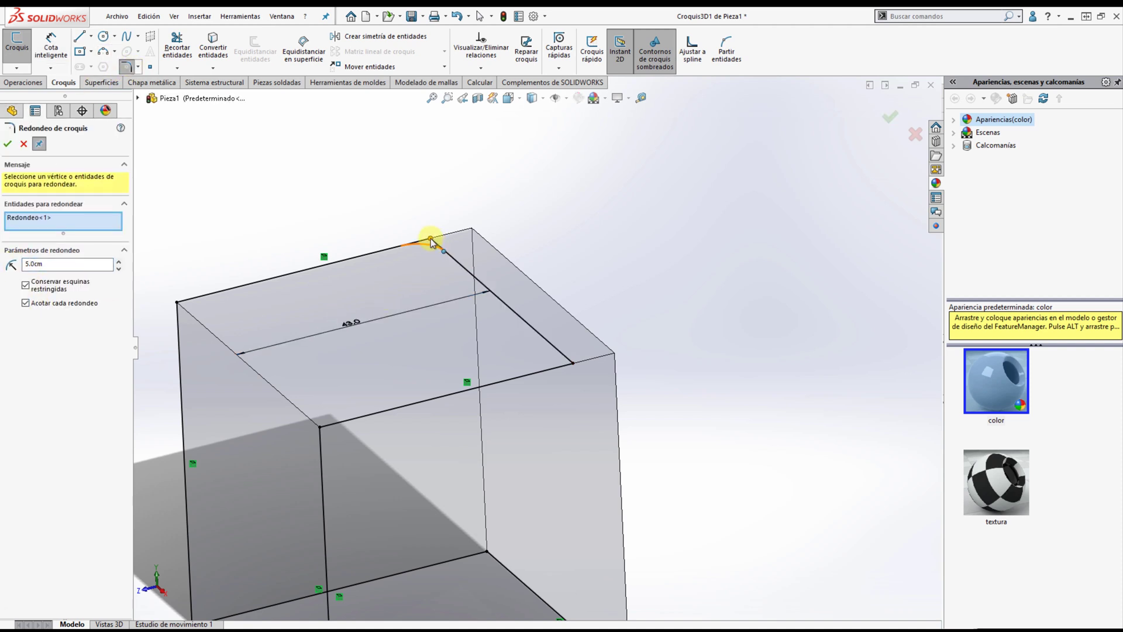
pyautogui.click(572, 367)
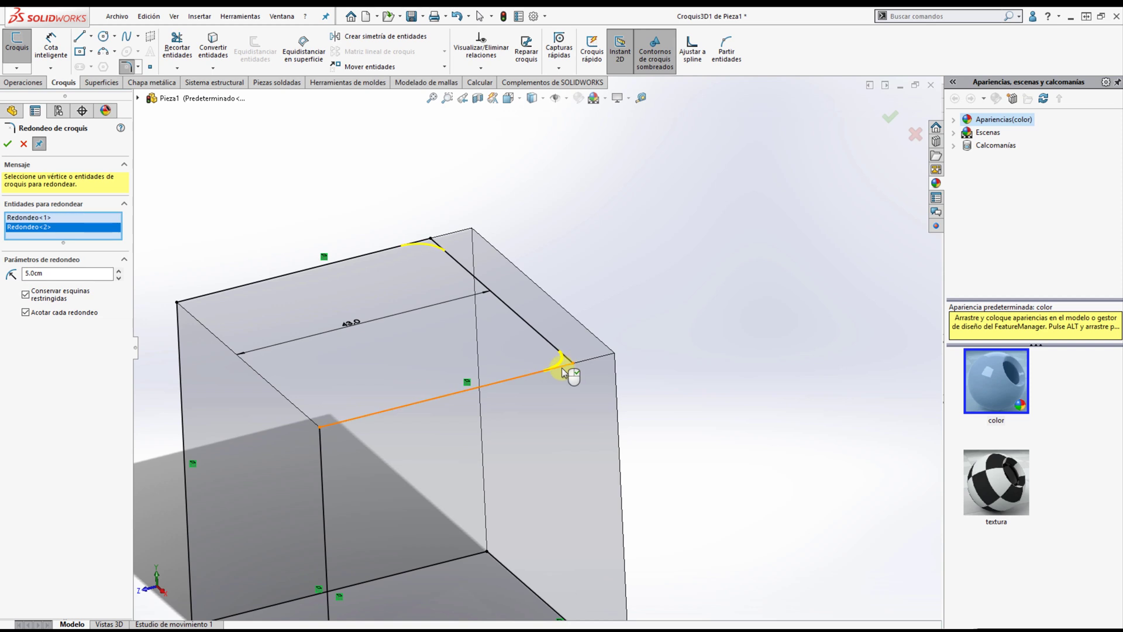
pyautogui.click(321, 432)
pyautogui.click(177, 302)
pyautogui.scroll(3, 385, 514)
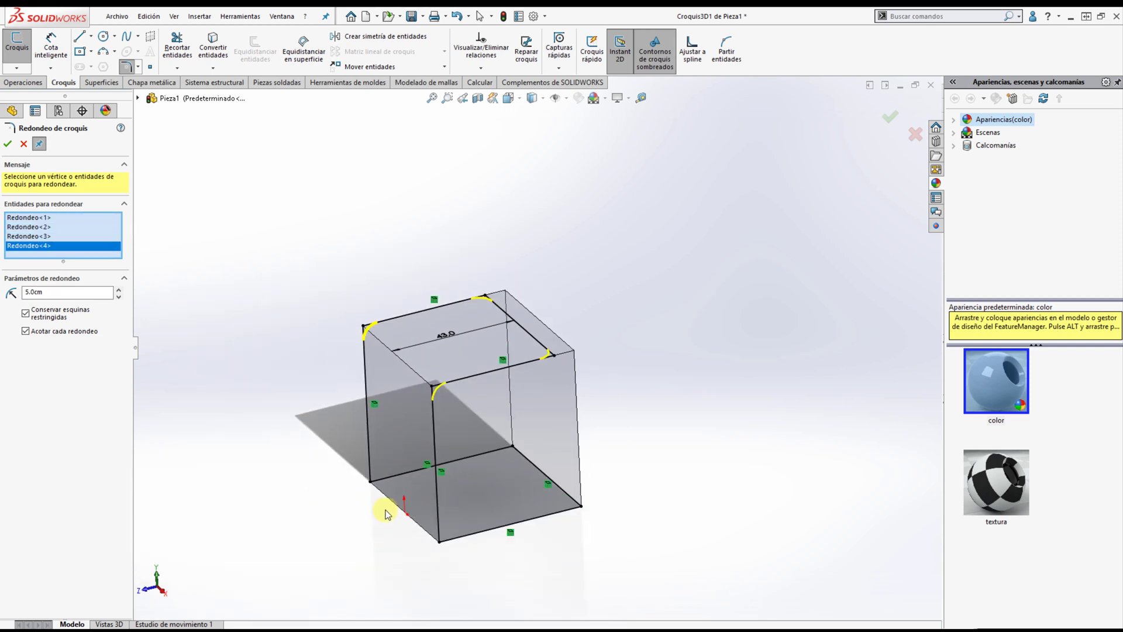
pyautogui.click(372, 481)
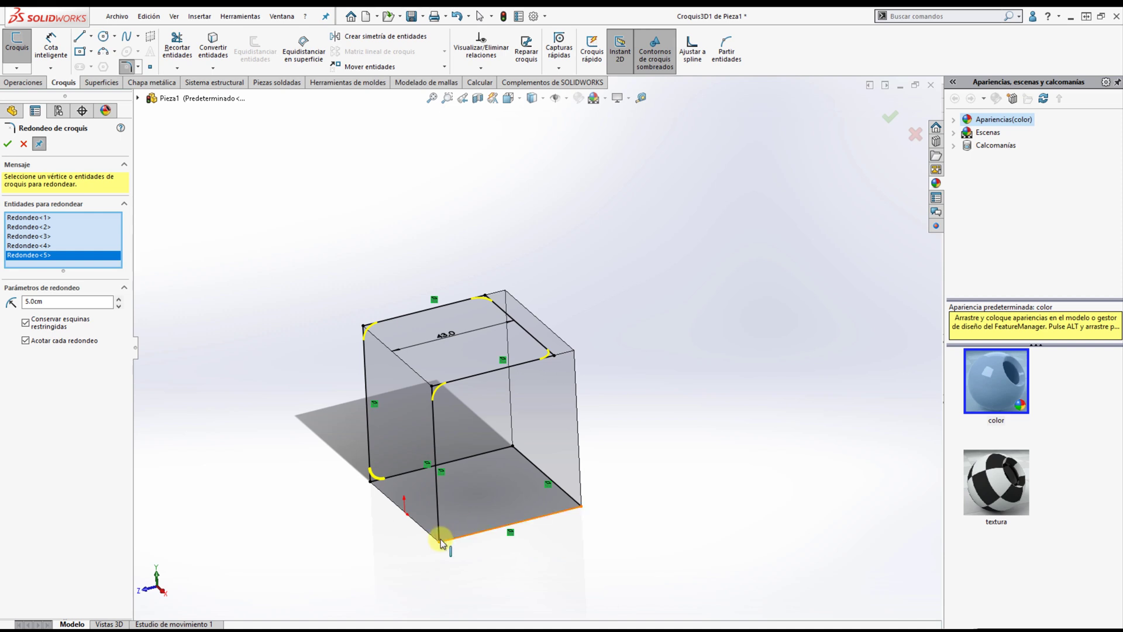
pyautogui.click(440, 541)
pyautogui.click(512, 449)
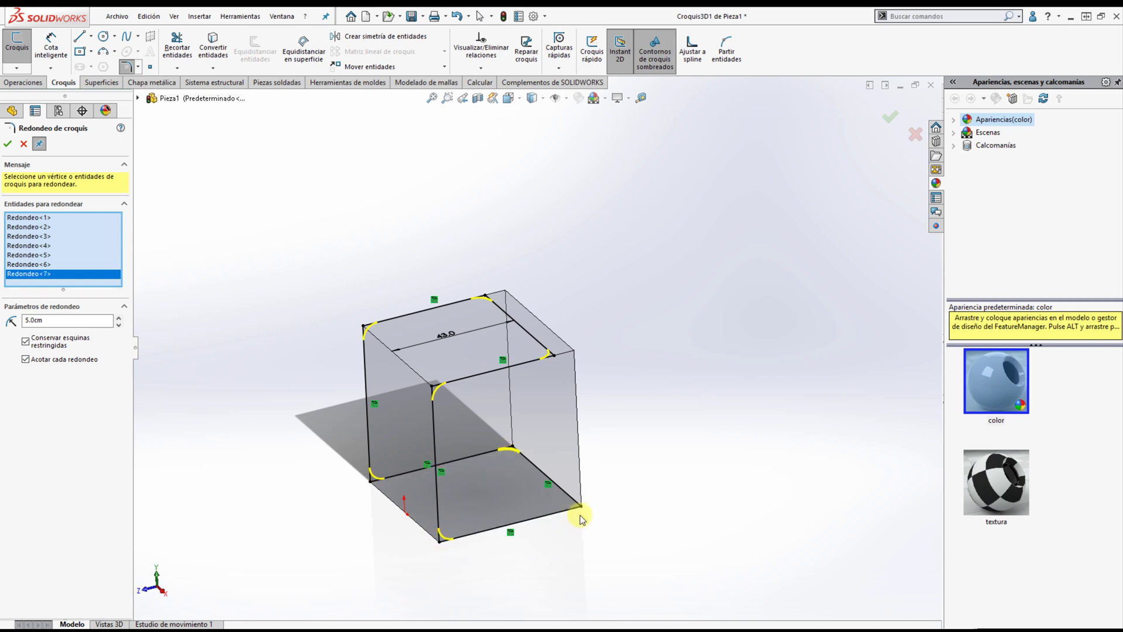
pyautogui.click(579, 507)
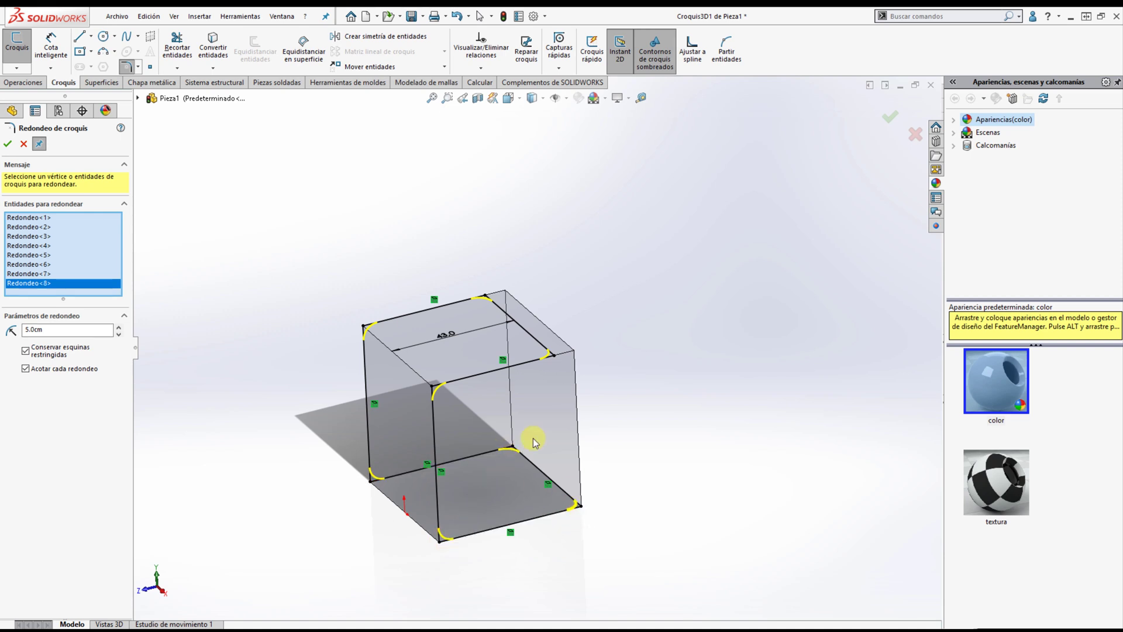
pyautogui.click(8, 144)
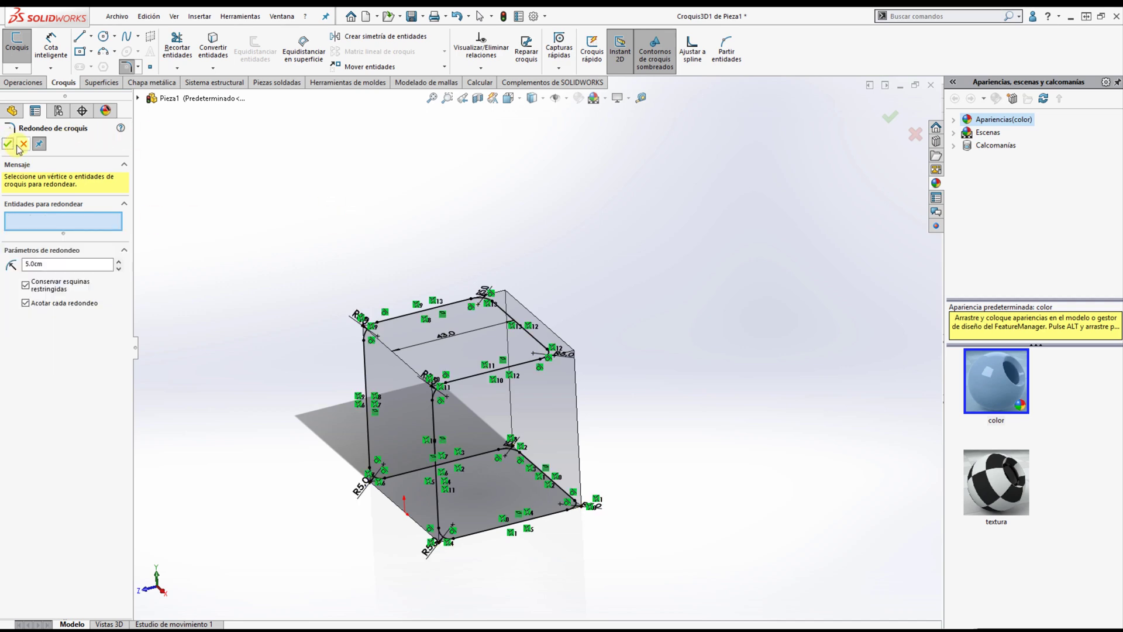
pyautogui.click(21, 144)
pyautogui.click(899, 120)
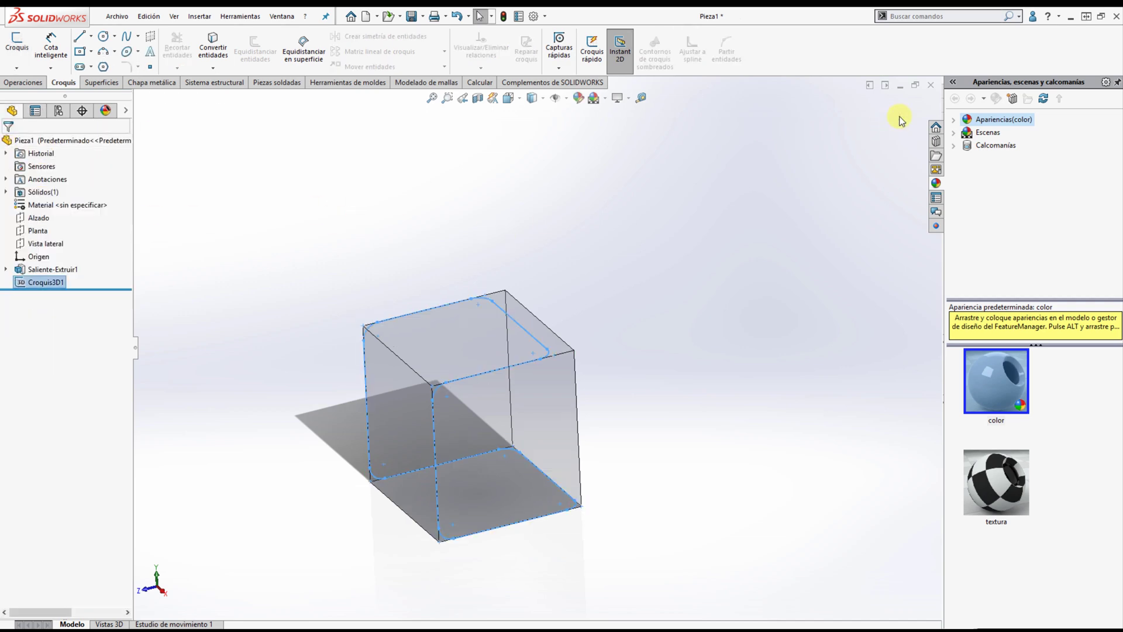
# - Colour the 3D sketch magenta from the standard (estándar) palette using the sketch/curve colour command
pyautogui.click(934, 17)
pyautogui.write('color')
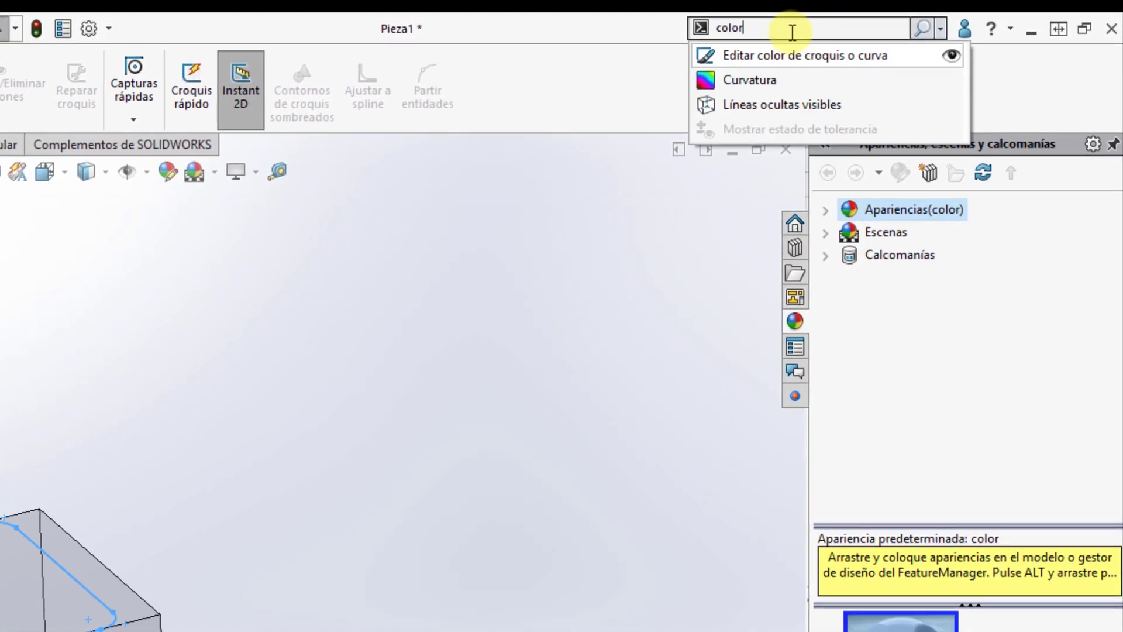
pyautogui.click(786, 57)
pyautogui.click(97, 255)
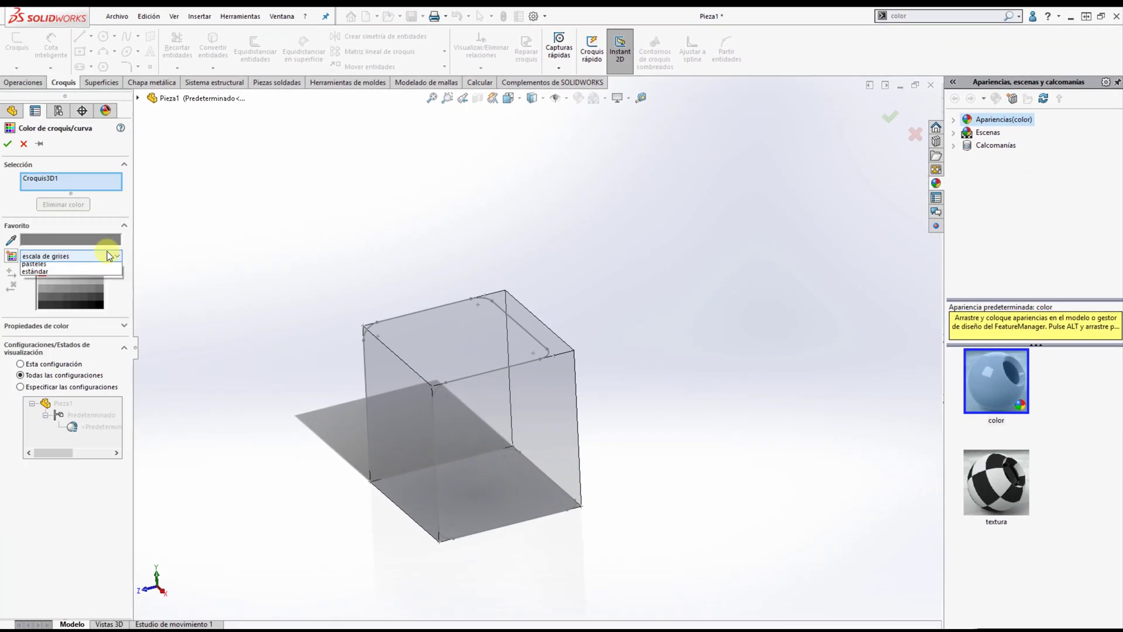
pyautogui.click(91, 282)
pyautogui.click(92, 297)
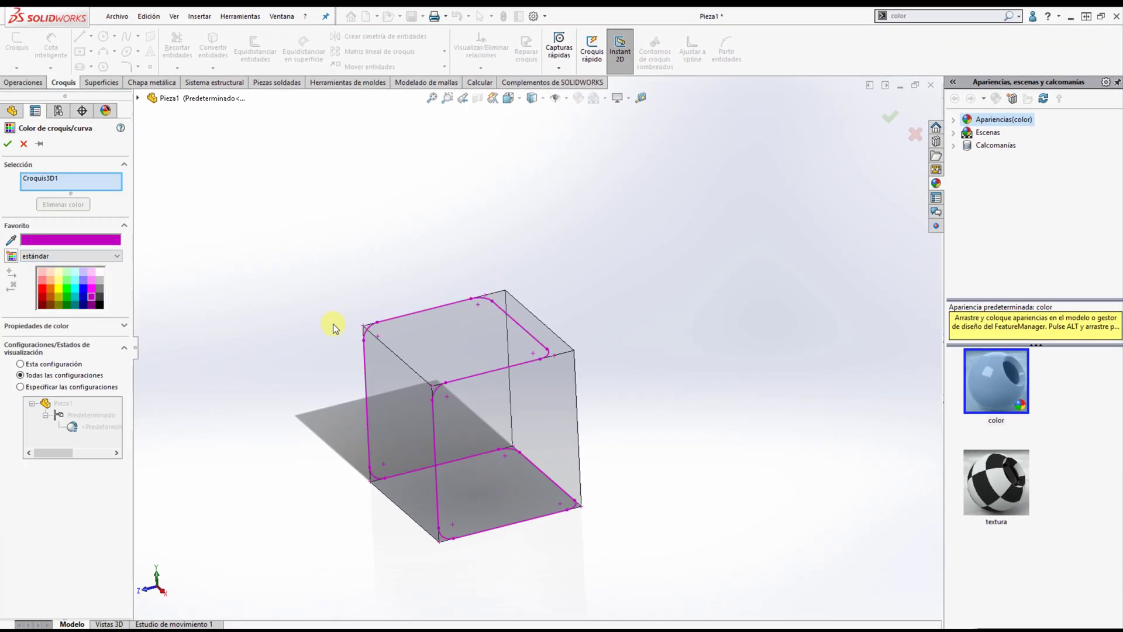
pyautogui.click(8, 143)
# - Save the part under the new name Propuesta silla
pyautogui.moveTo(388, 231); pyautogui.dragTo(458, 285, button='middle')
pyautogui.hotkey('ctrl', '7')
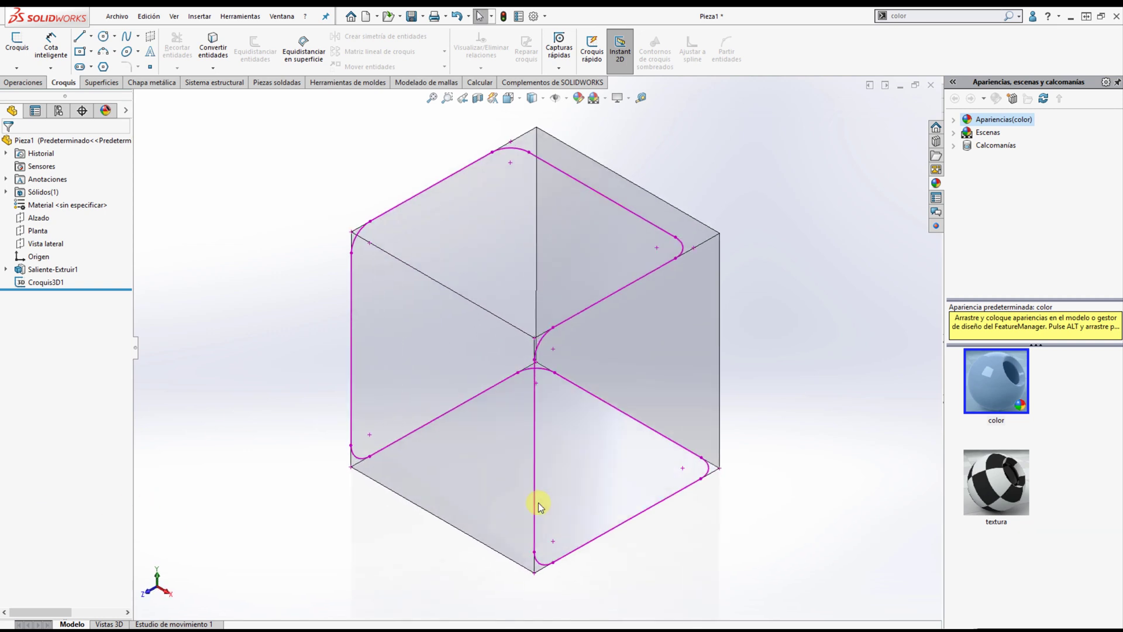
pyautogui.click(629, 99)
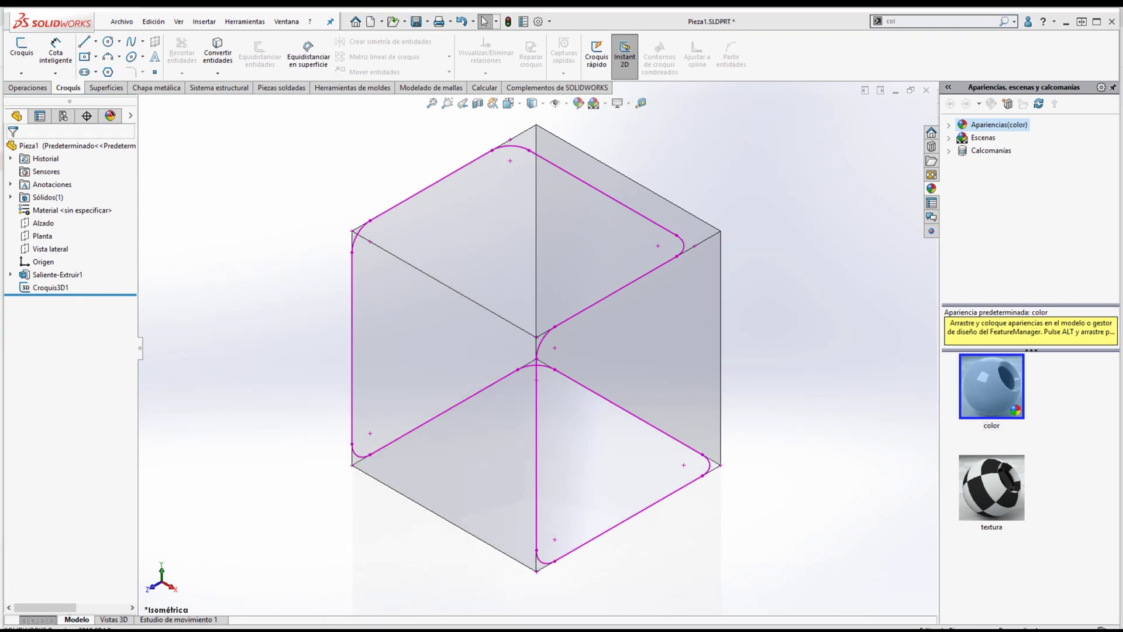
pyautogui.click(122, 22)
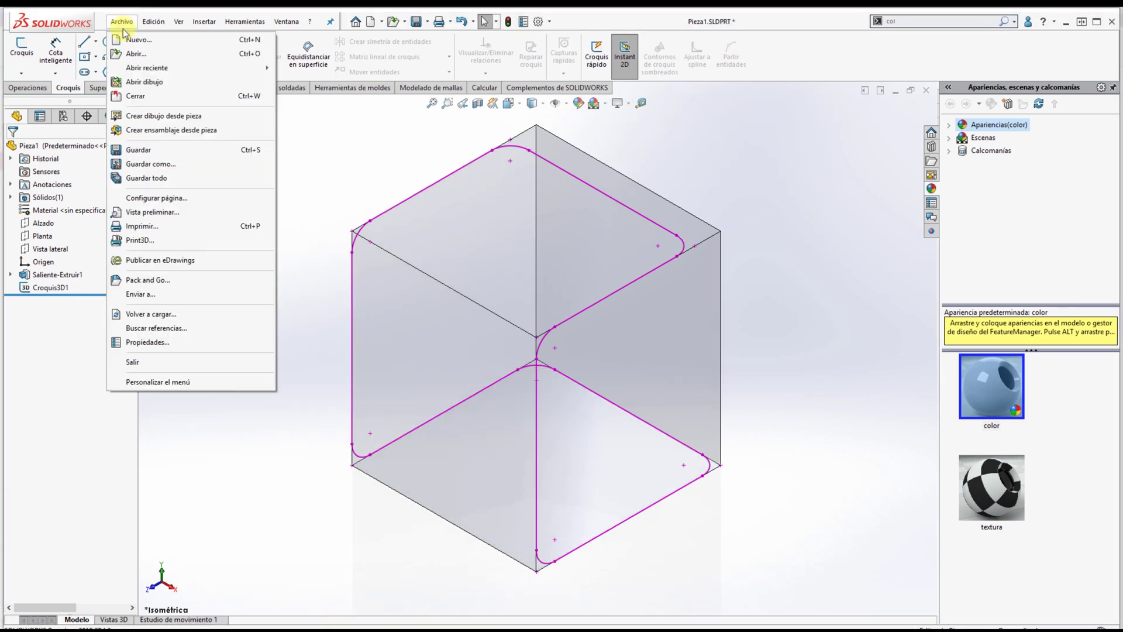
pyautogui.click(156, 163)
pyautogui.click(102, 360)
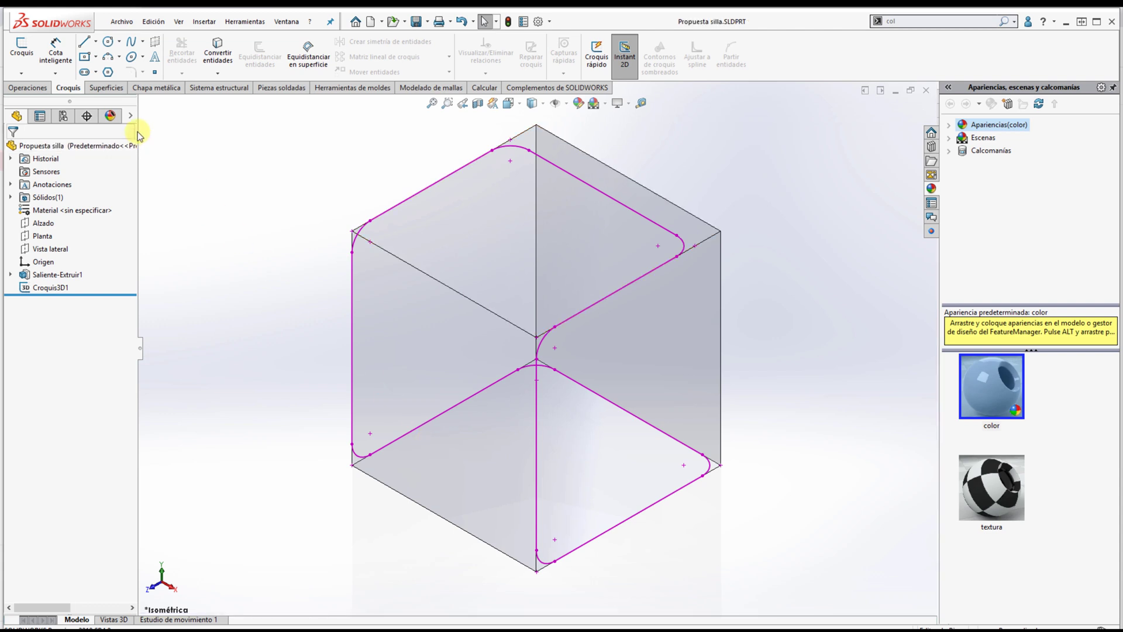
# - Set up a weldment structural member with standard Tubo, type Tubo - Configured and size Tubo 20x2
pyautogui.click(274, 88)
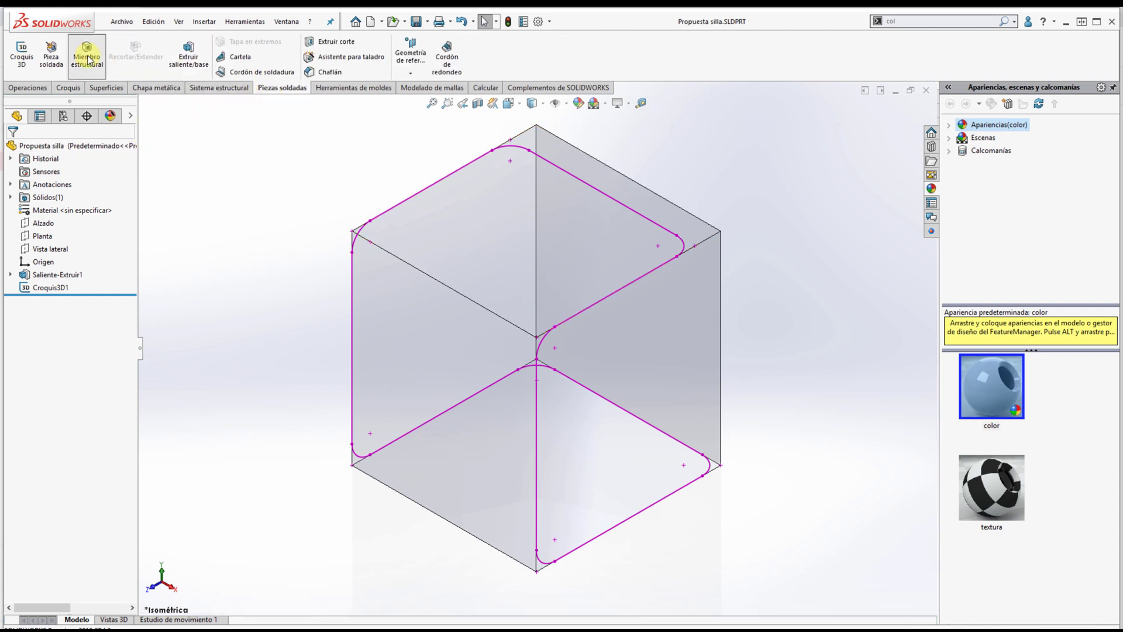
pyautogui.click(122, 231)
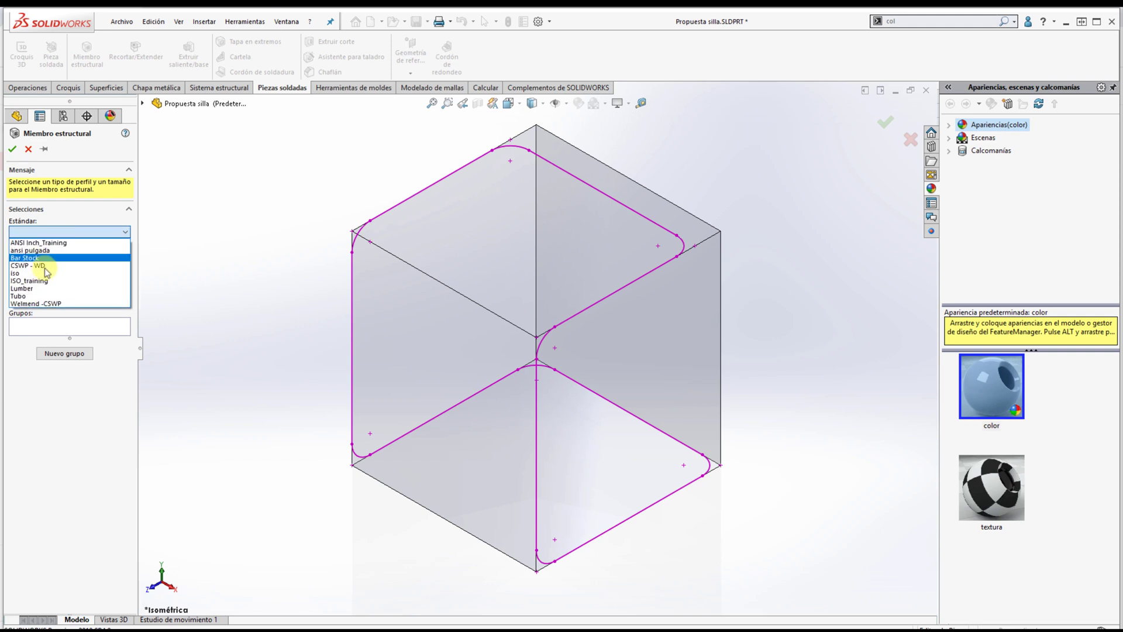
pyautogui.click(50, 297)
pyautogui.click(93, 258)
pyautogui.click(88, 267)
pyautogui.click(91, 283)
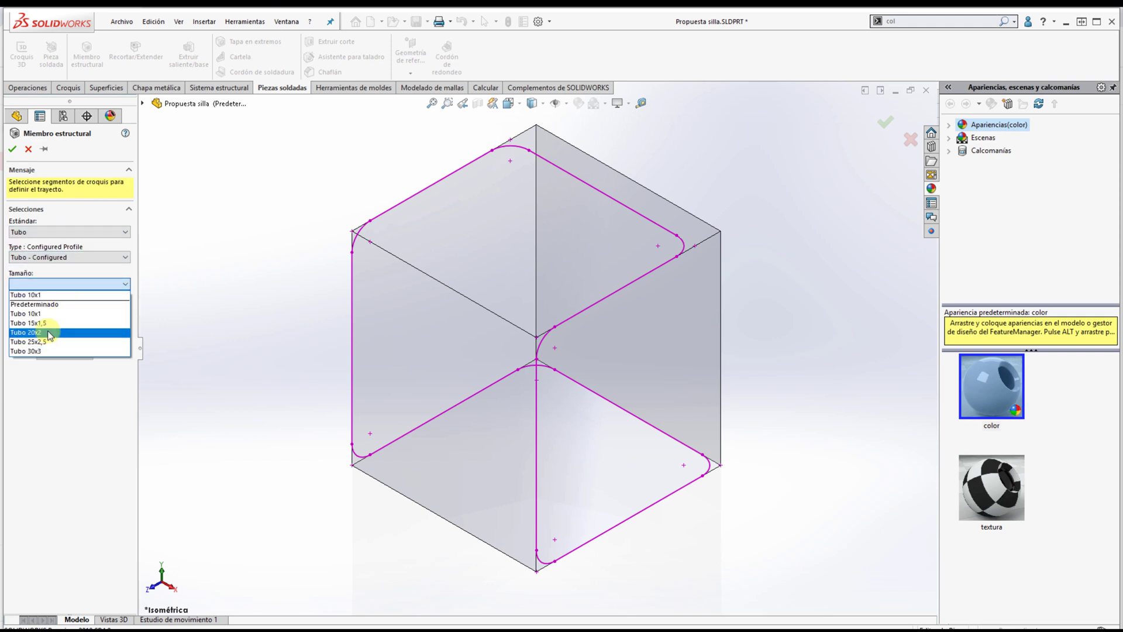
pyautogui.click(50, 332)
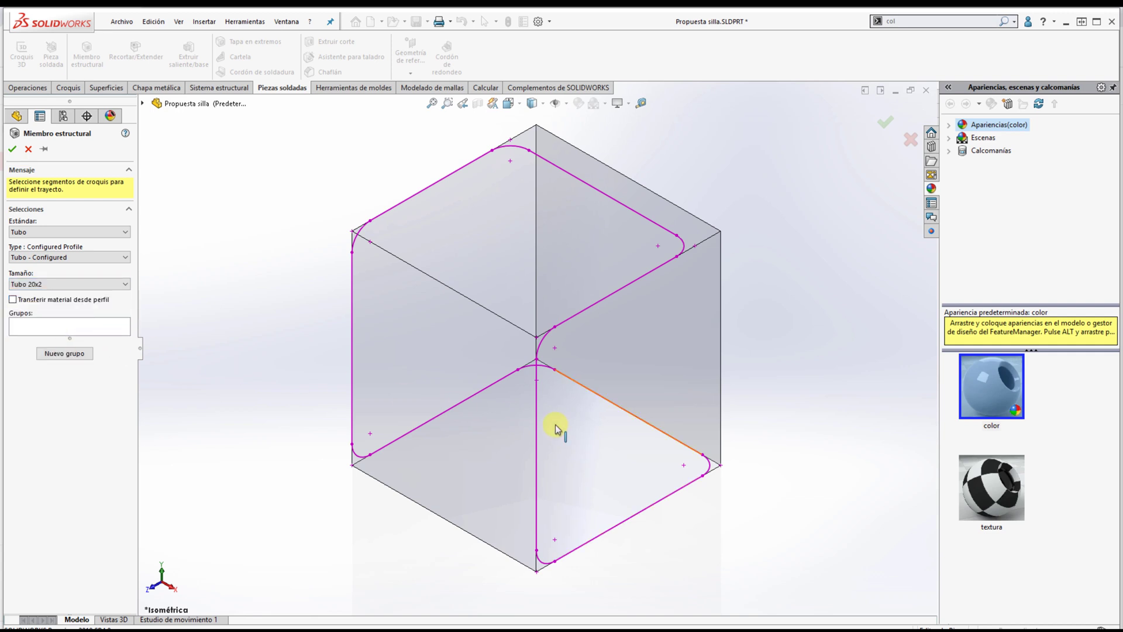
# - Create the tubular frame by adding every line and arc of the 3D sketch to a single path group
pyautogui.click(686, 448)
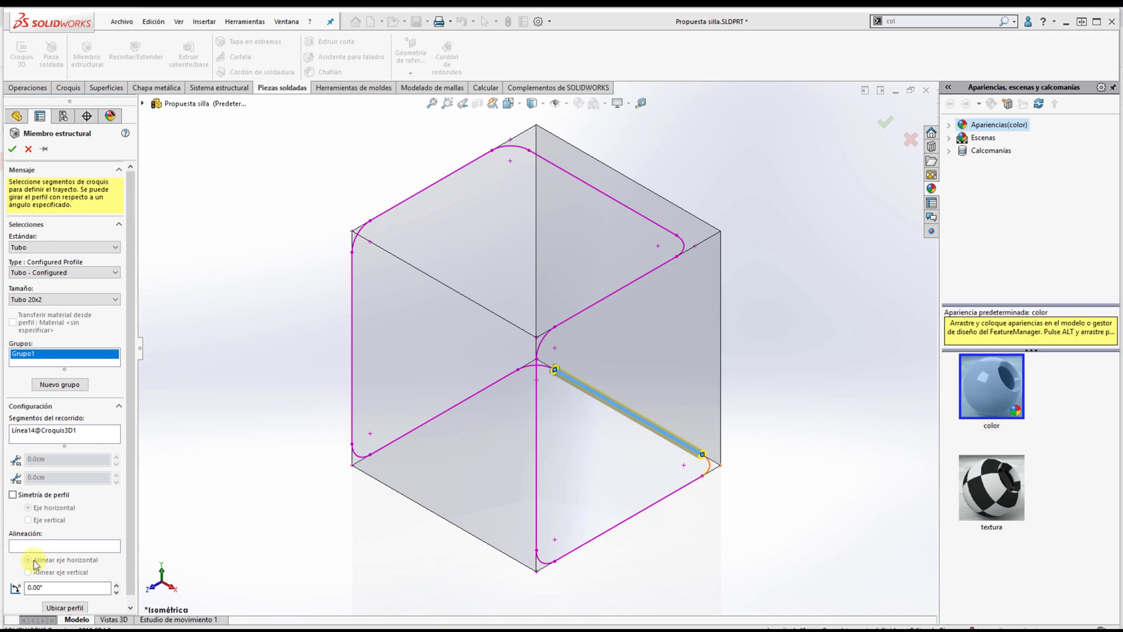
pyautogui.click(709, 472)
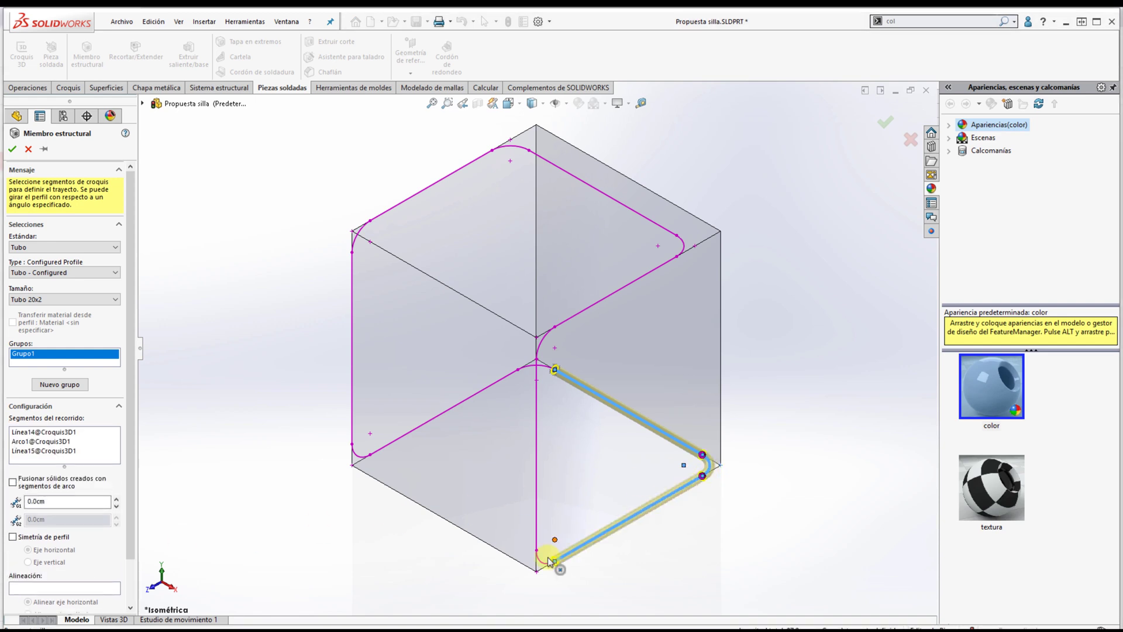
pyautogui.click(544, 563)
pyautogui.click(537, 527)
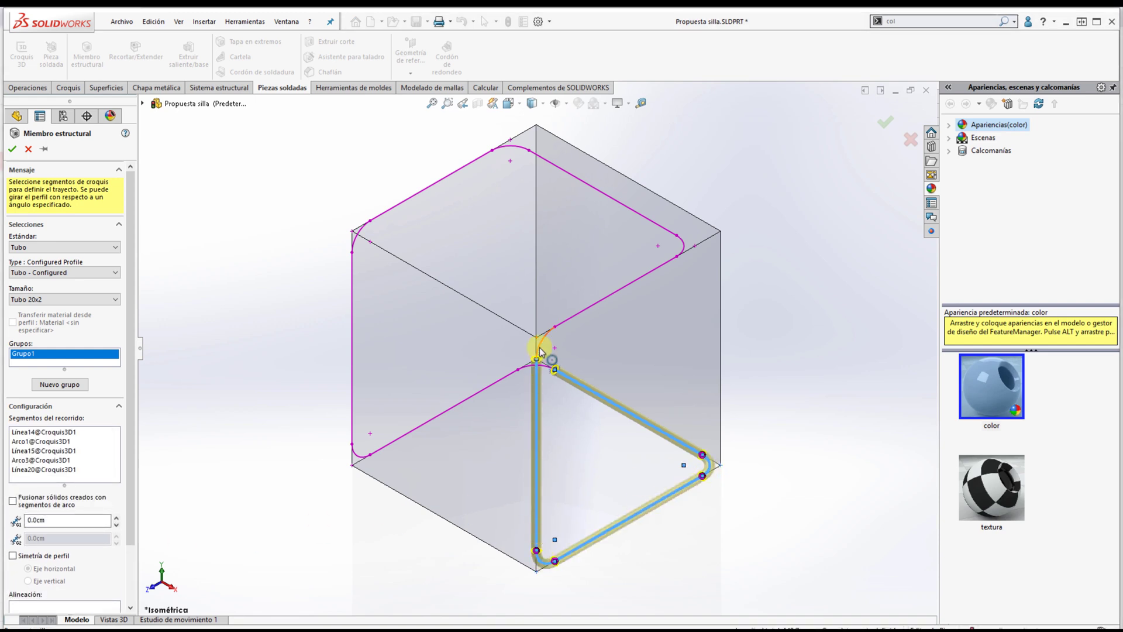
pyautogui.click(558, 328)
pyautogui.click(563, 325)
pyautogui.click(684, 246)
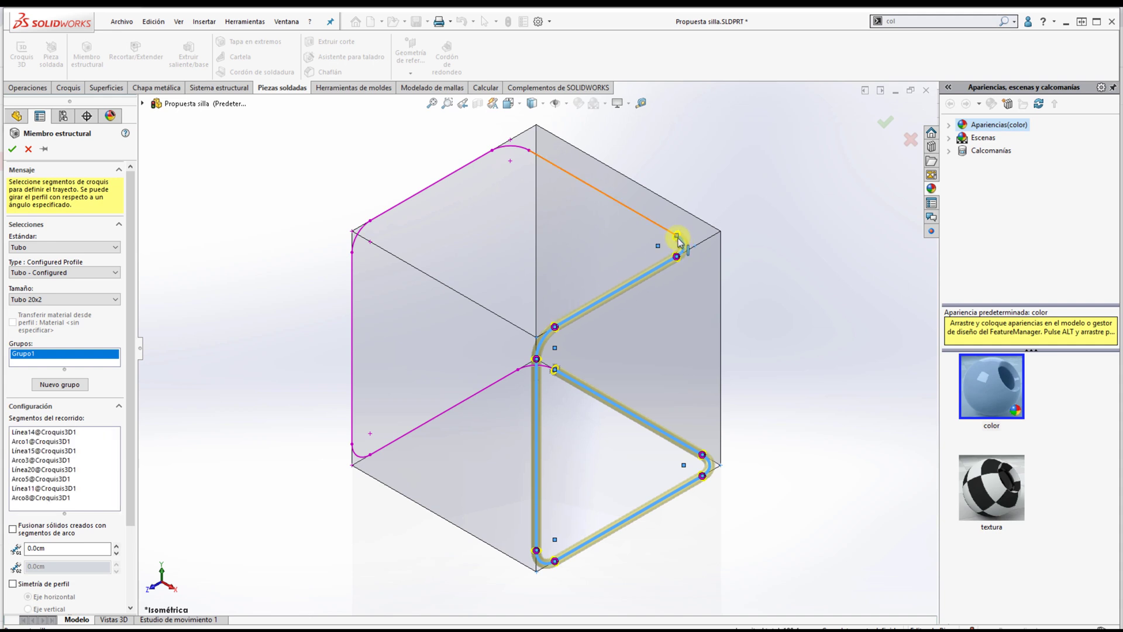
pyautogui.click(666, 228)
pyautogui.click(506, 150)
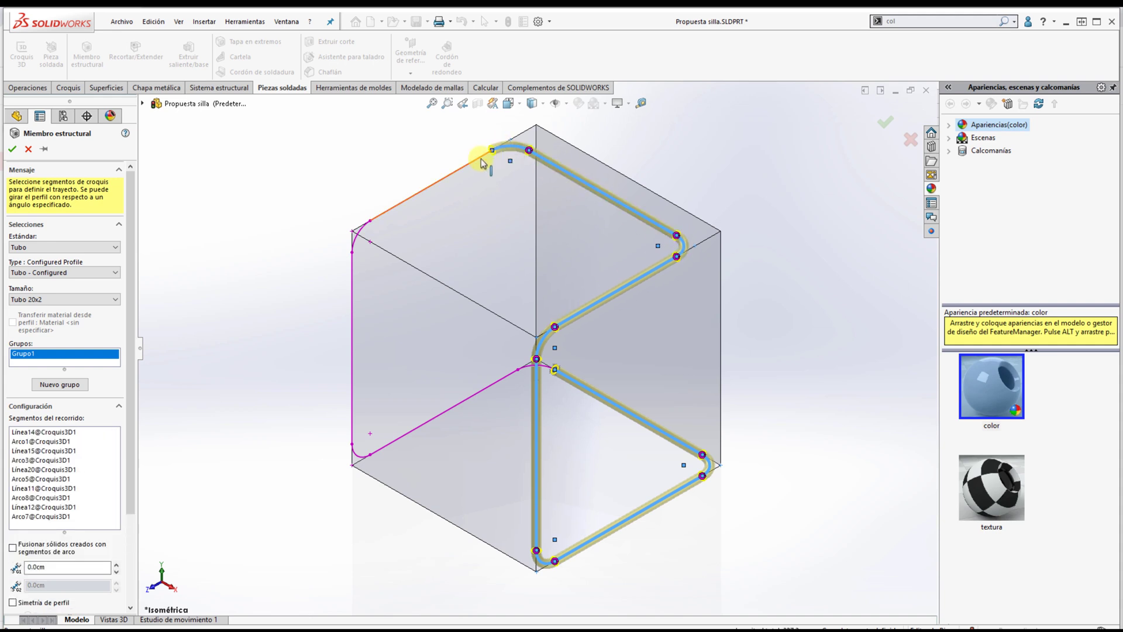
pyautogui.click(471, 163)
pyautogui.click(354, 255)
pyautogui.click(352, 269)
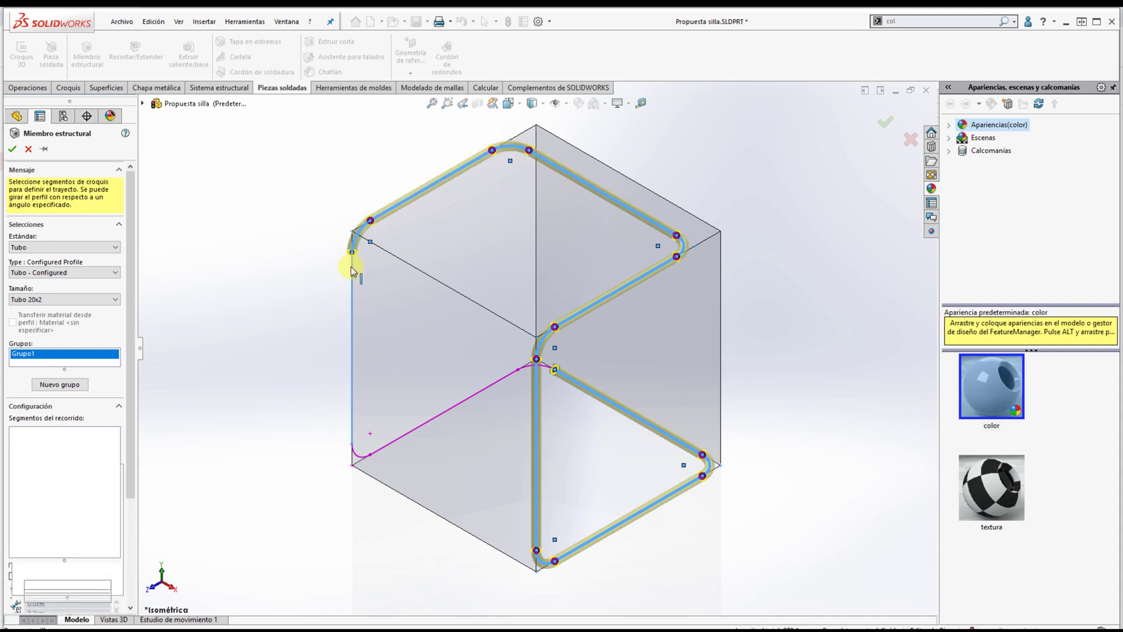
pyautogui.click(359, 456)
pyautogui.click(380, 453)
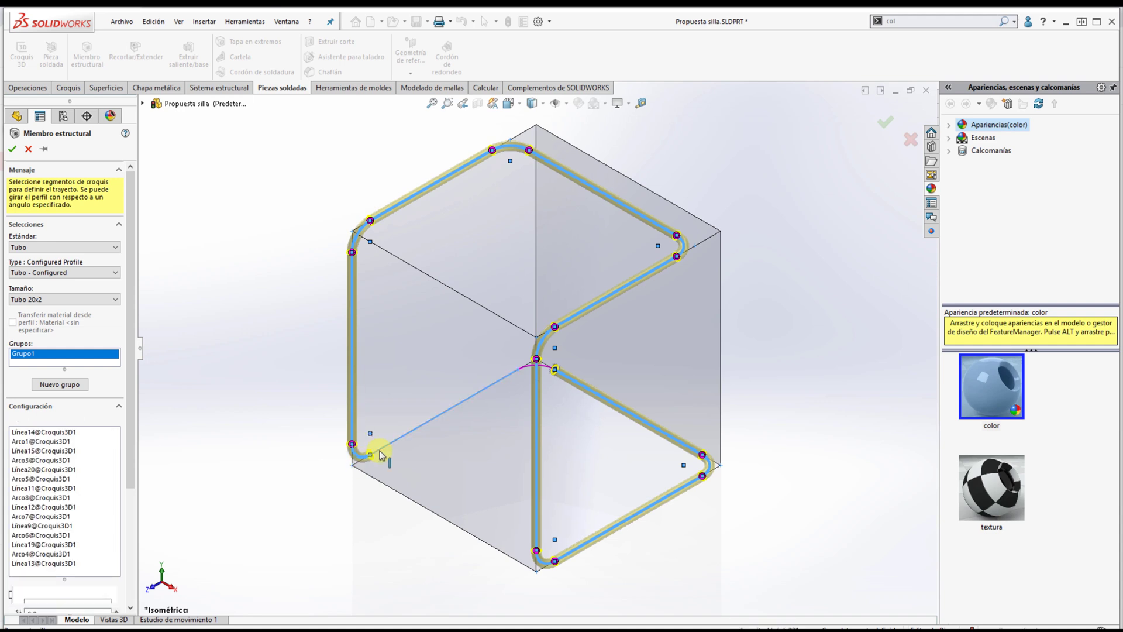
pyautogui.click(526, 367)
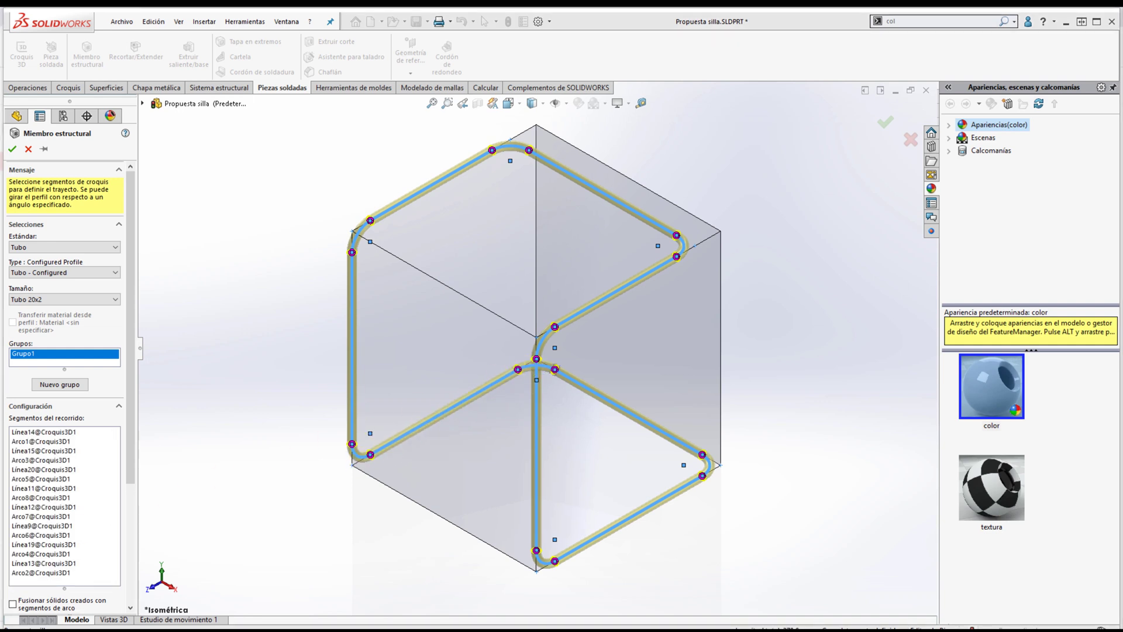
pyautogui.click(12, 149)
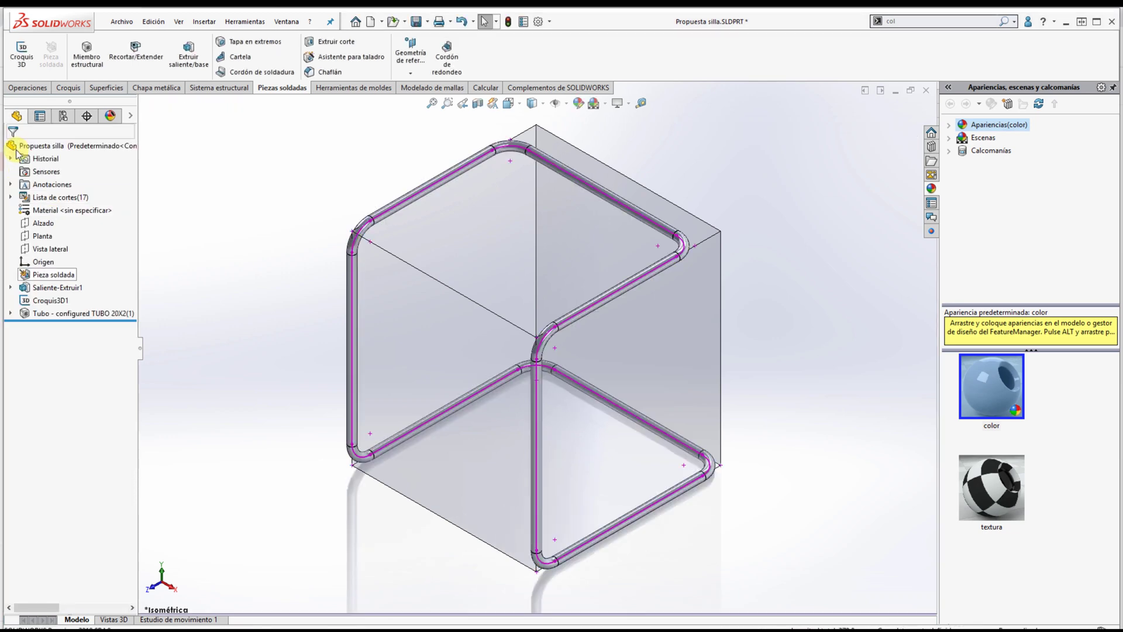
# - Hide the transparent reference block and the magenta 3D sketch
pyautogui.rightClick(407, 329)
pyautogui.click(456, 314)
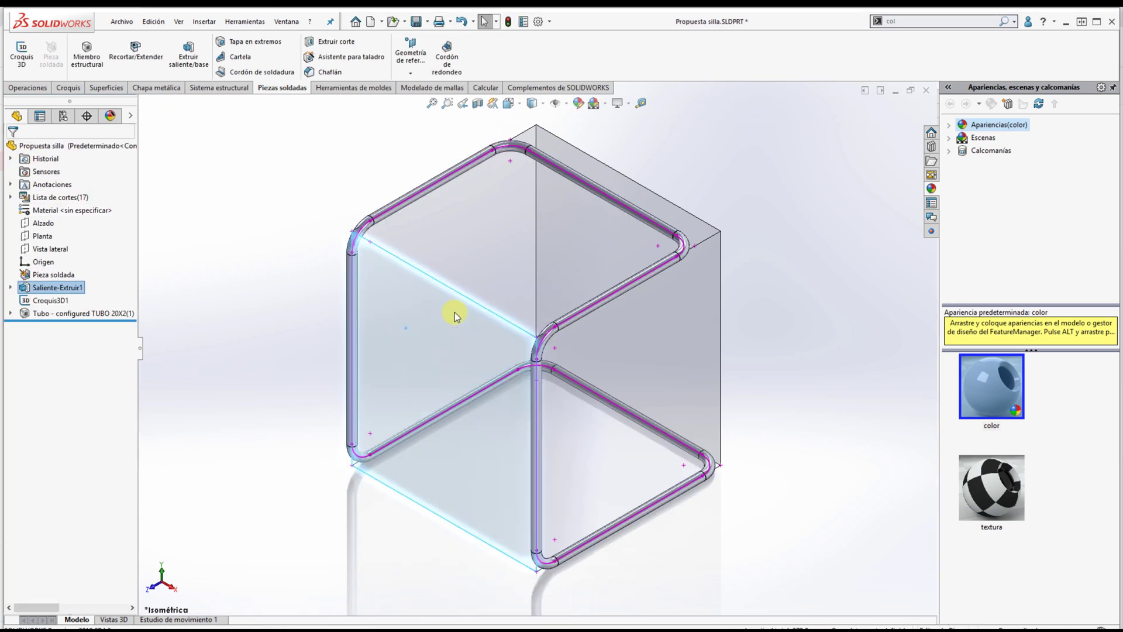
pyautogui.scroll(2, 293, 266)
pyautogui.moveTo(295, 267); pyautogui.dragTo(368, 274, button='middle')
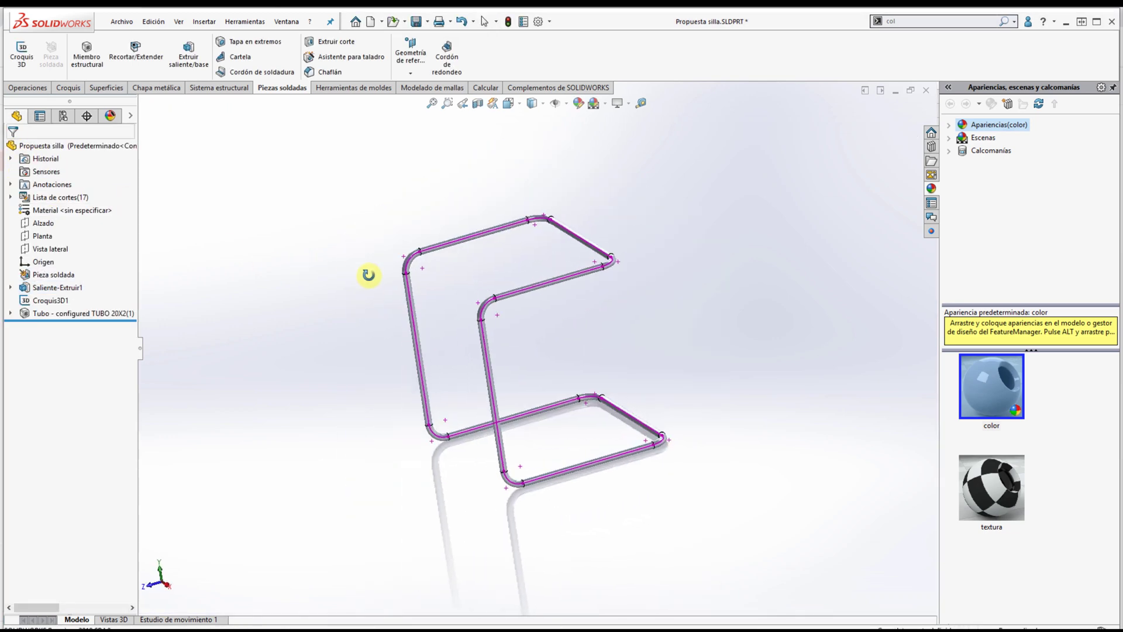
pyautogui.rightClick(503, 291)
pyautogui.click(512, 278)
# - Start a new 2D sketch on the Vista lateral plane
pyautogui.moveTo(435, 288); pyautogui.dragTo(484, 301, button='middle')
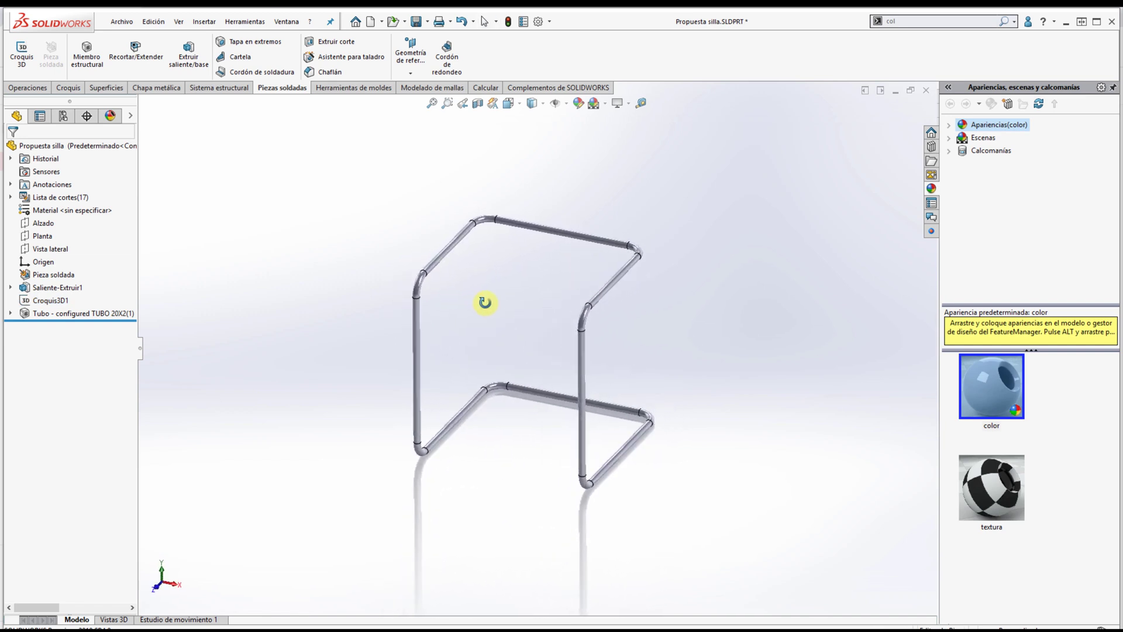
pyautogui.hotkey('ctrl', '7')
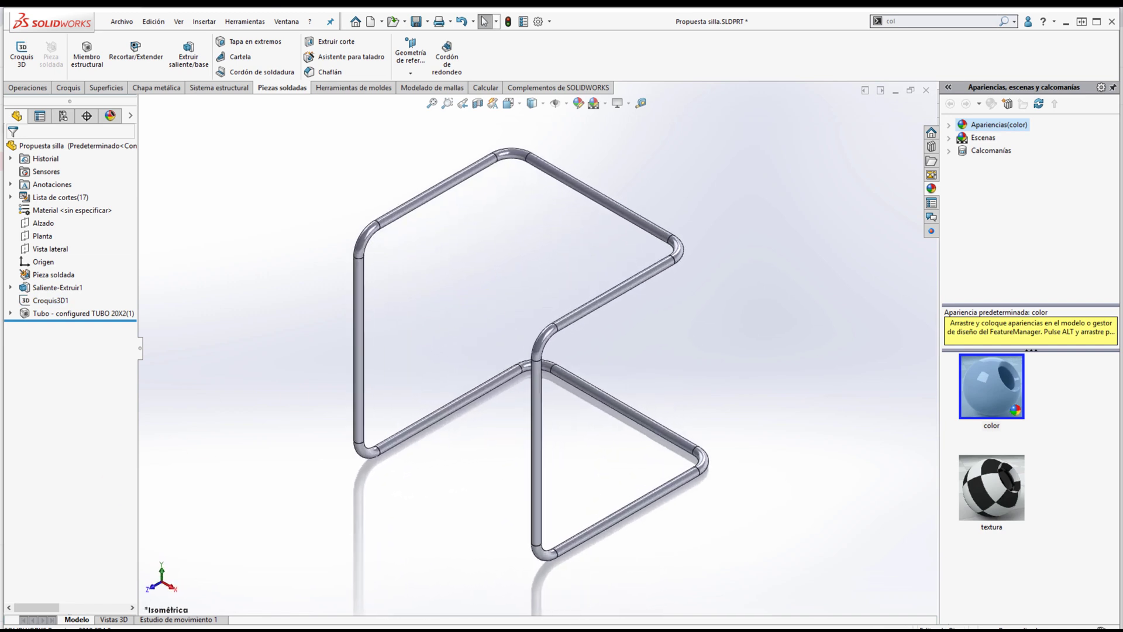
pyautogui.click(51, 249)
pyautogui.click(67, 87)
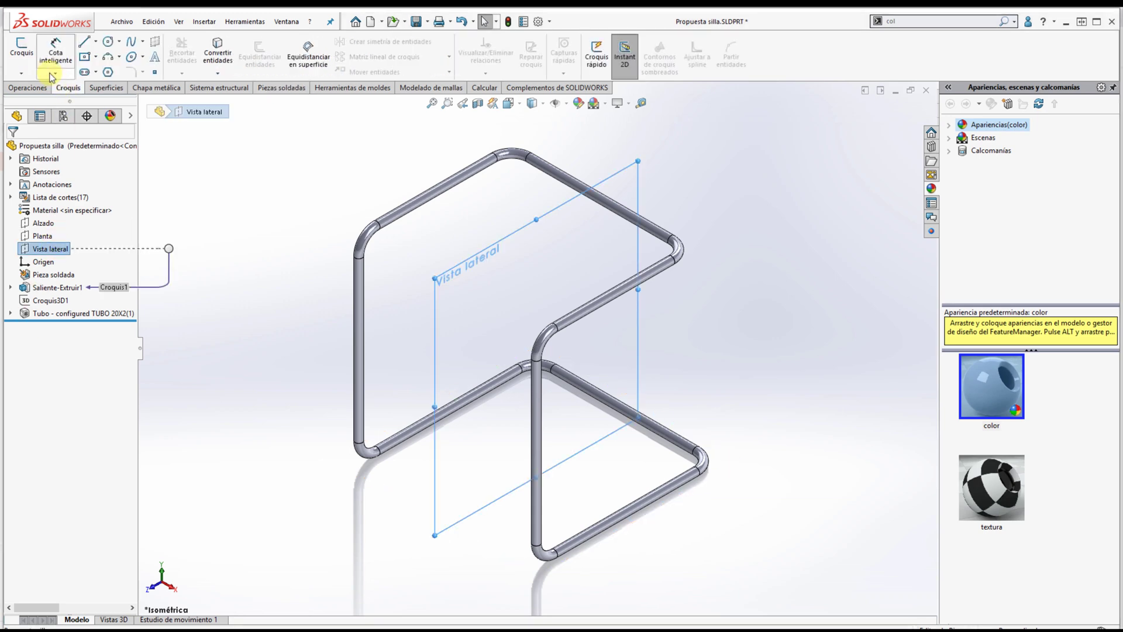
pyautogui.click(22, 48)
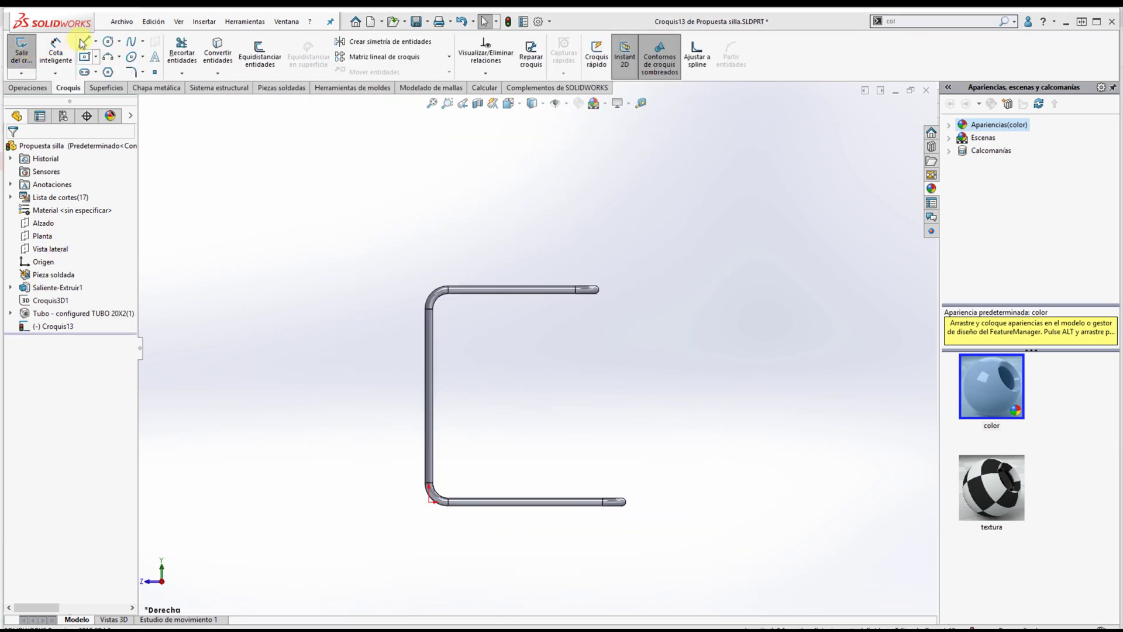
# - Sketch a closed quadrilateral across the tube's upper arm, about 44 cm wide at the base and 38 cm tall, with one slanted side
pyautogui.click(84, 42)
pyautogui.click(581, 345)
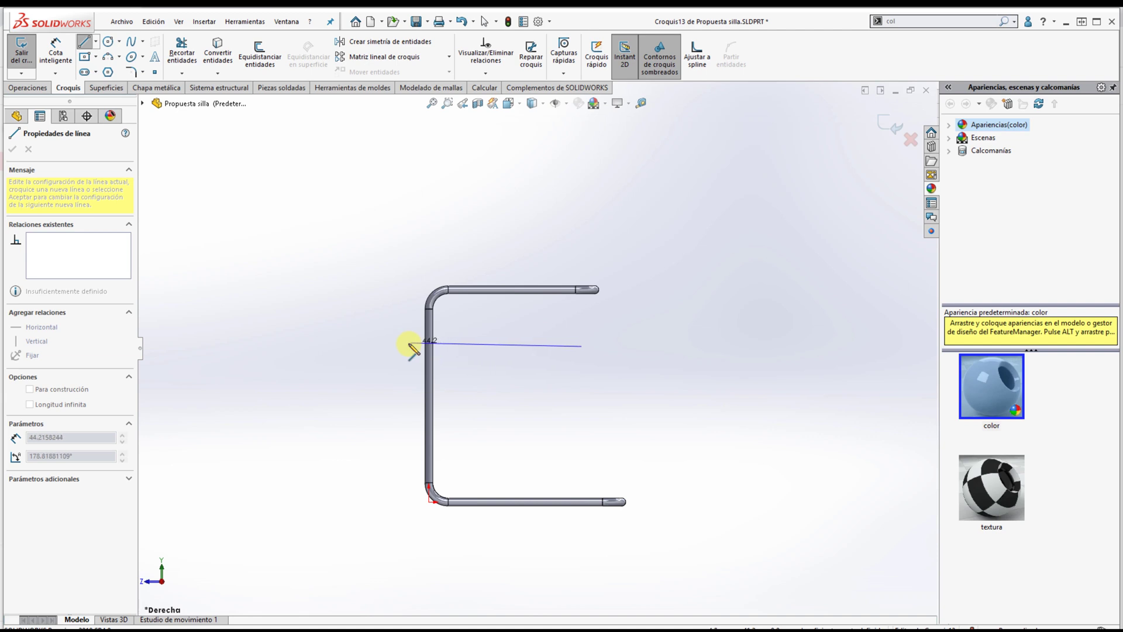
pyautogui.click(409, 346)
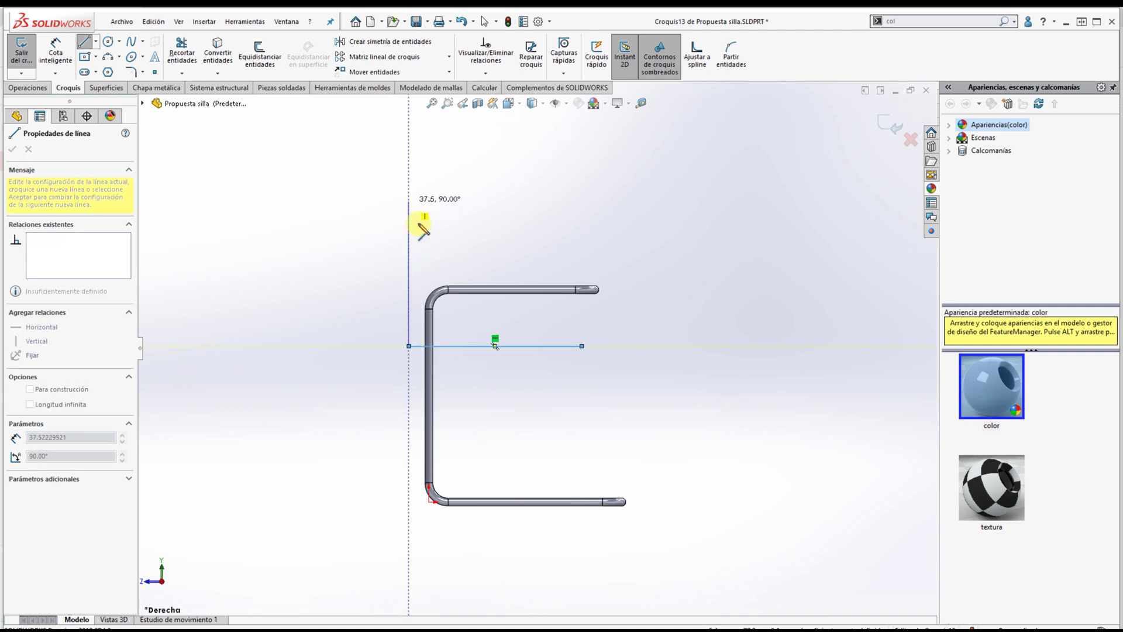
pyautogui.click(408, 201)
pyautogui.click(611, 201)
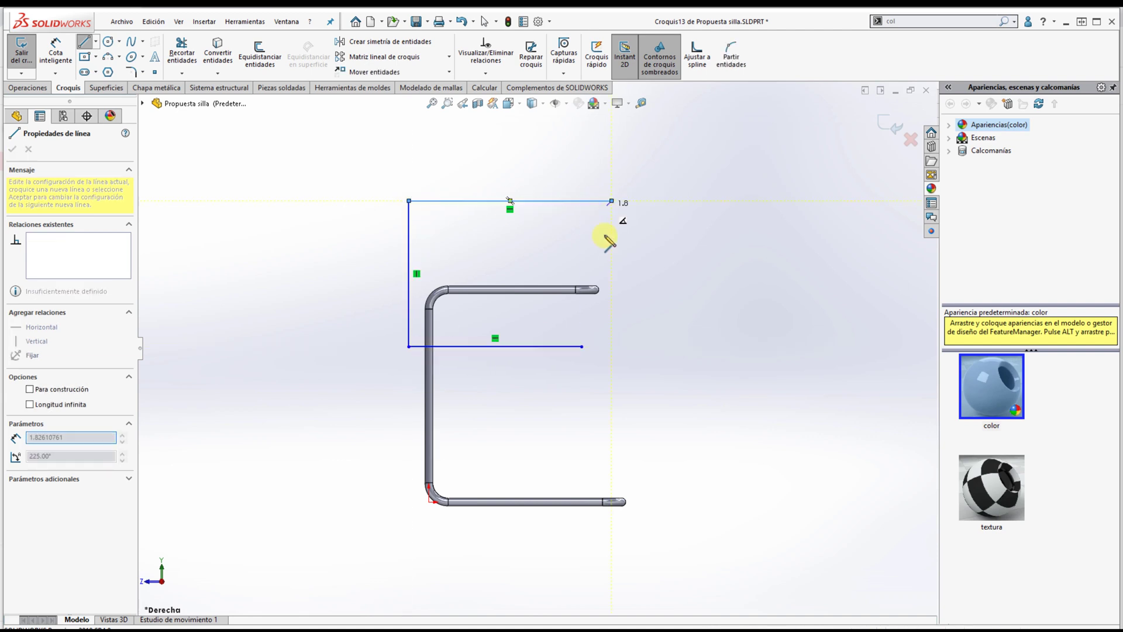
pyautogui.click(581, 346)
# - Dimension the quadrilateral's bottom edge 40 cm above the sketch origin
pyautogui.press('d')
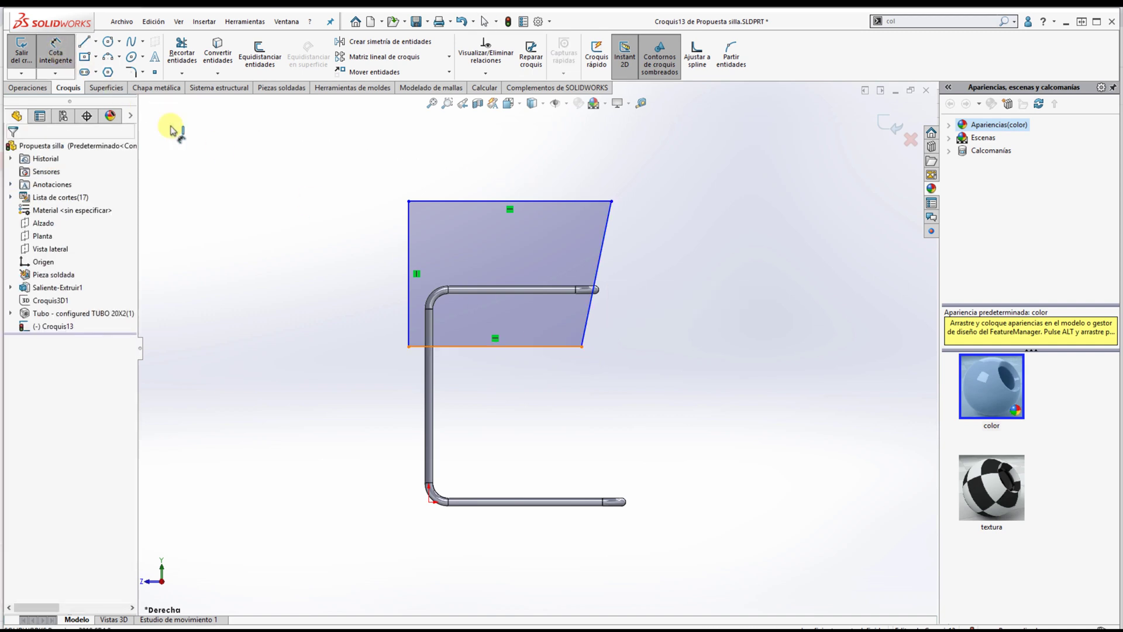
pyautogui.click(499, 345)
pyautogui.click(429, 501)
pyautogui.click(393, 441)
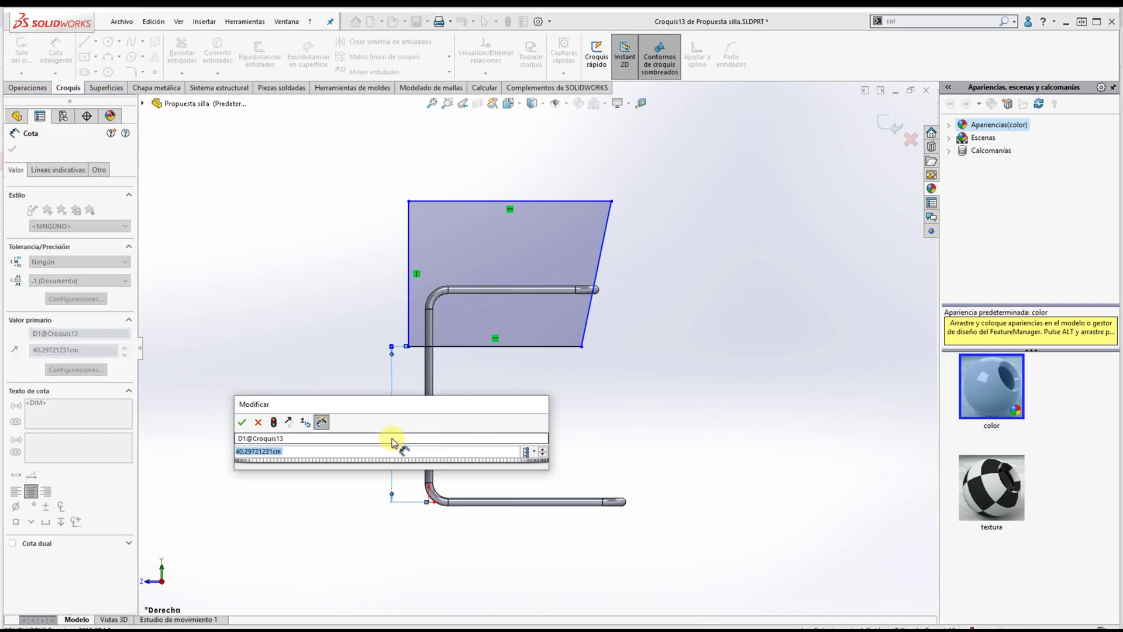
pyautogui.write('40')
pyautogui.press('Return')
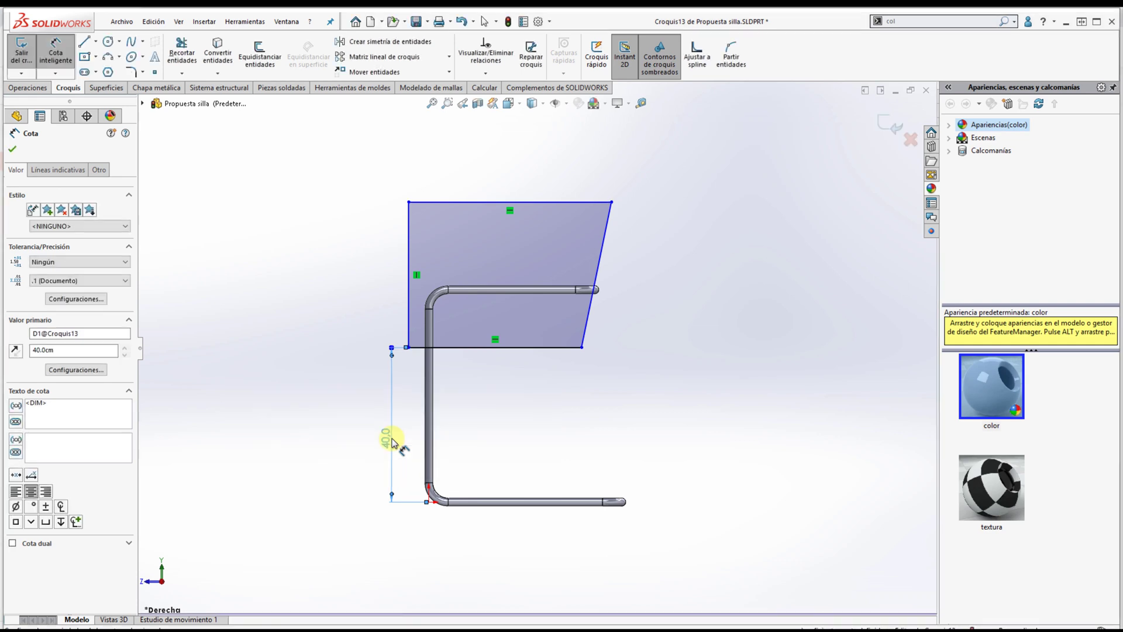
# - Set the length of the quadrilateral's vertical side to 35 cm
pyautogui.click(409, 327)
pyautogui.click(392, 269)
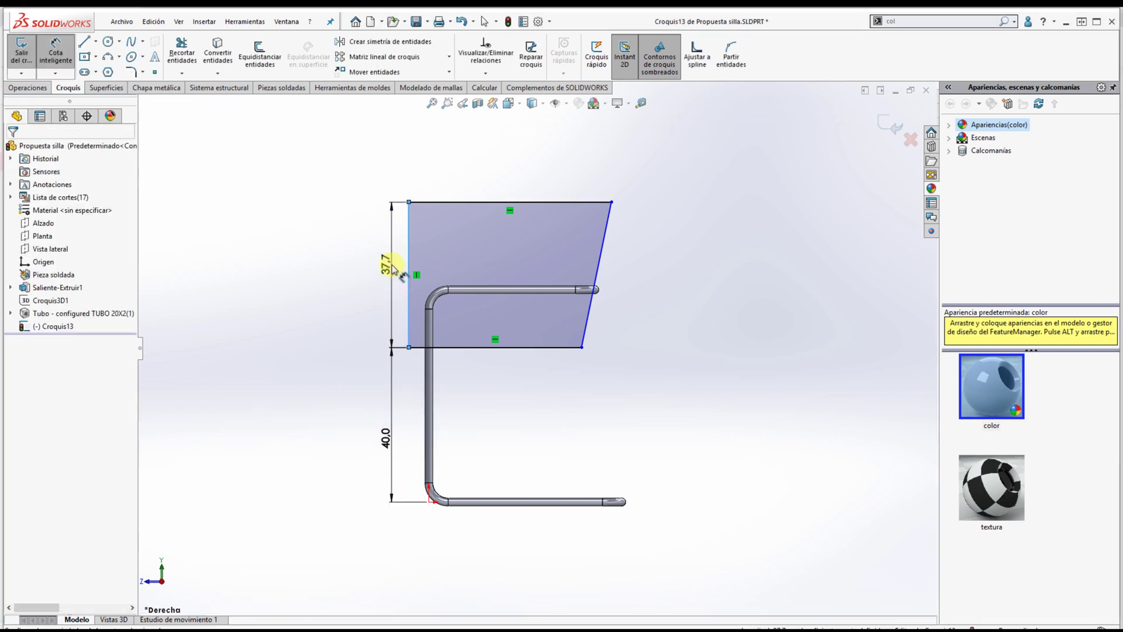
pyautogui.write('35')
pyautogui.press('Return')
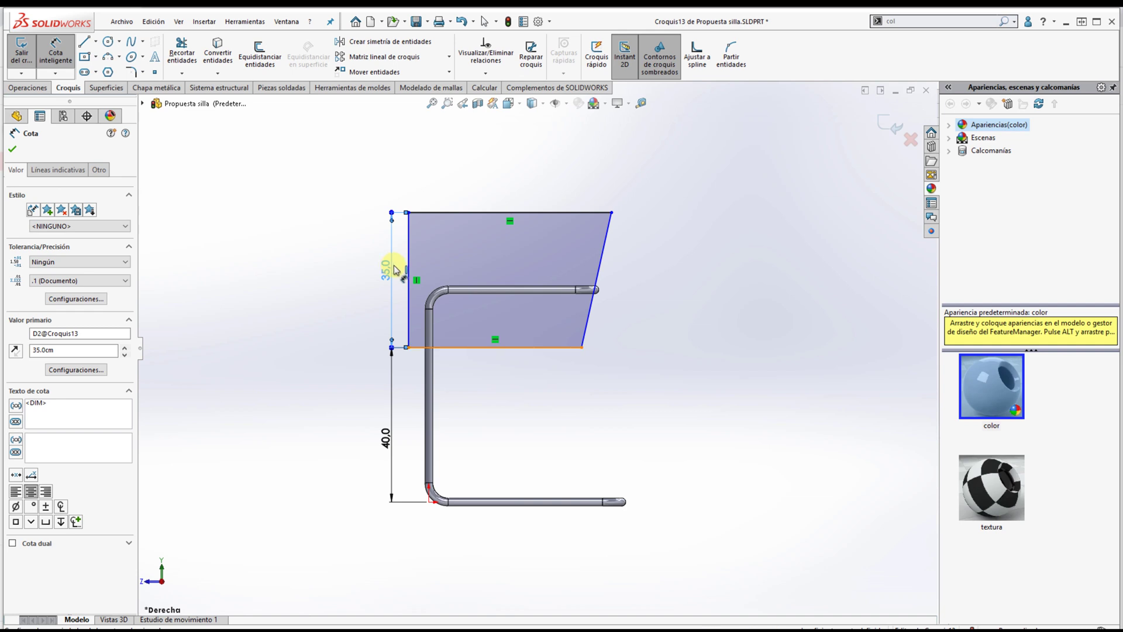
# - Set the angle between the slanted side and the horizontal base line to 83°
pyautogui.click(590, 318)
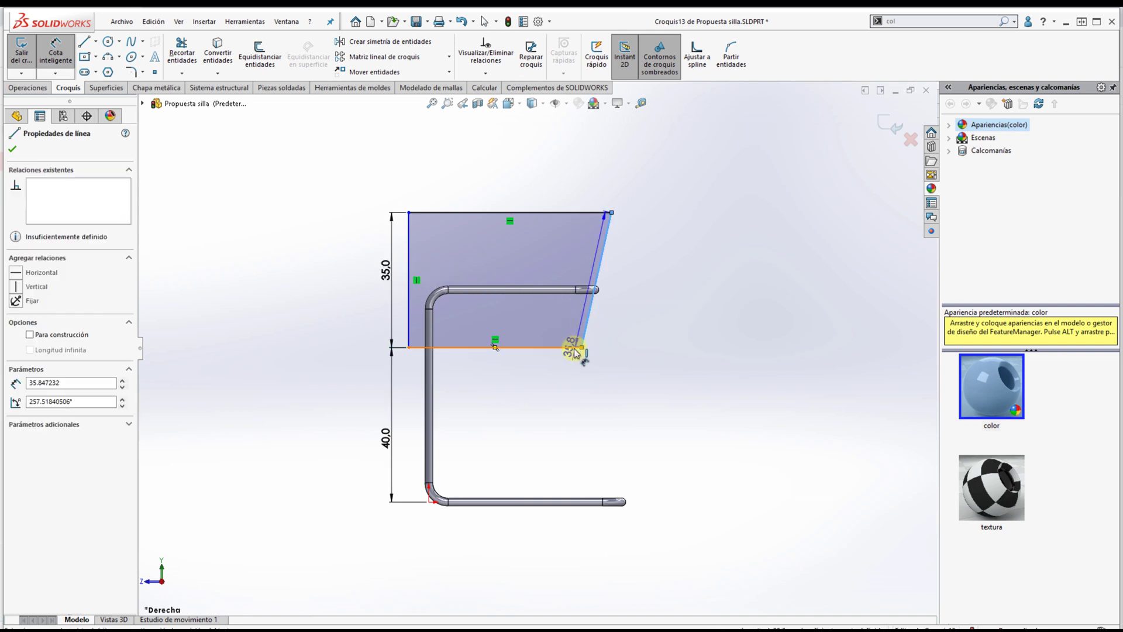
pyautogui.click(575, 348)
pyautogui.click(630, 327)
pyautogui.write('83')
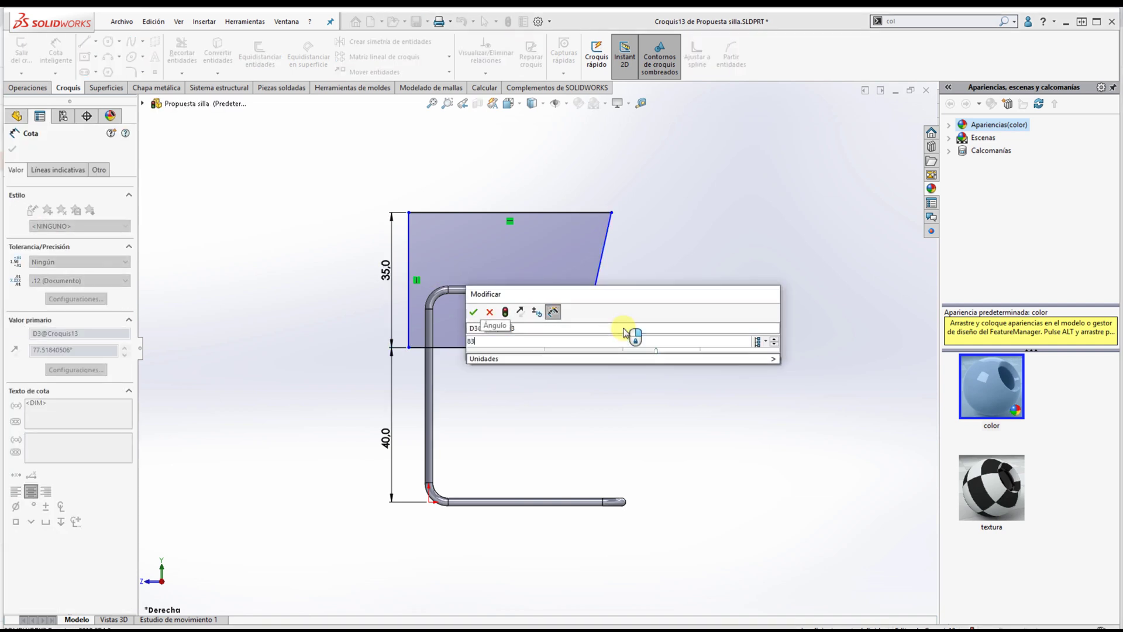
pyautogui.press('Return')
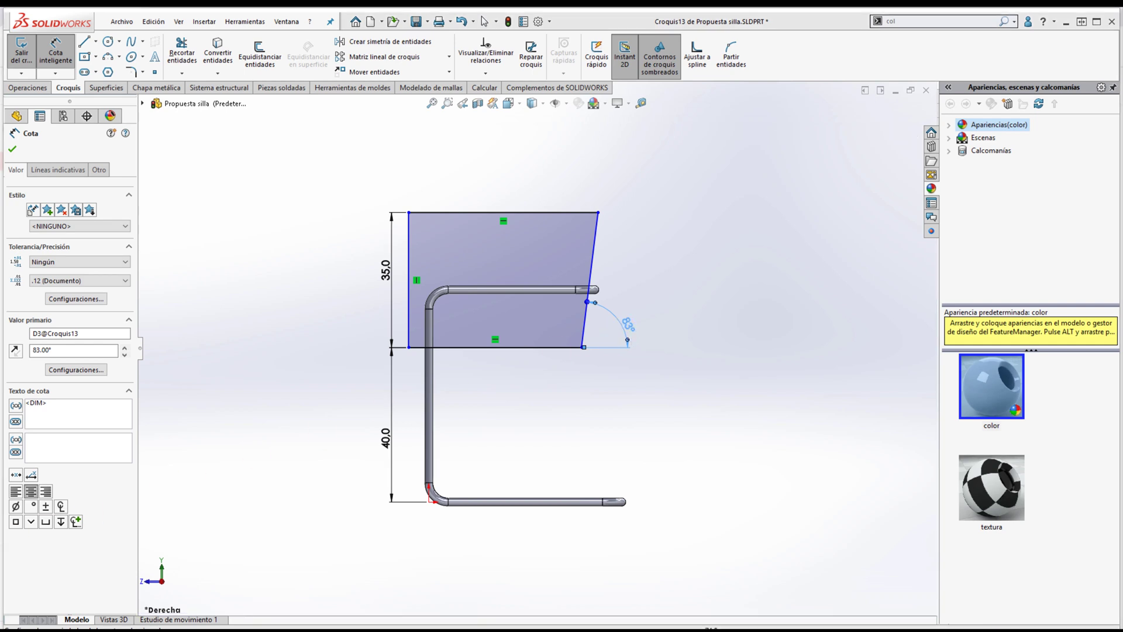
# - Show the hidden 3D sketch Croquis3D1 that defines the tube path
pyautogui.click(143, 103)
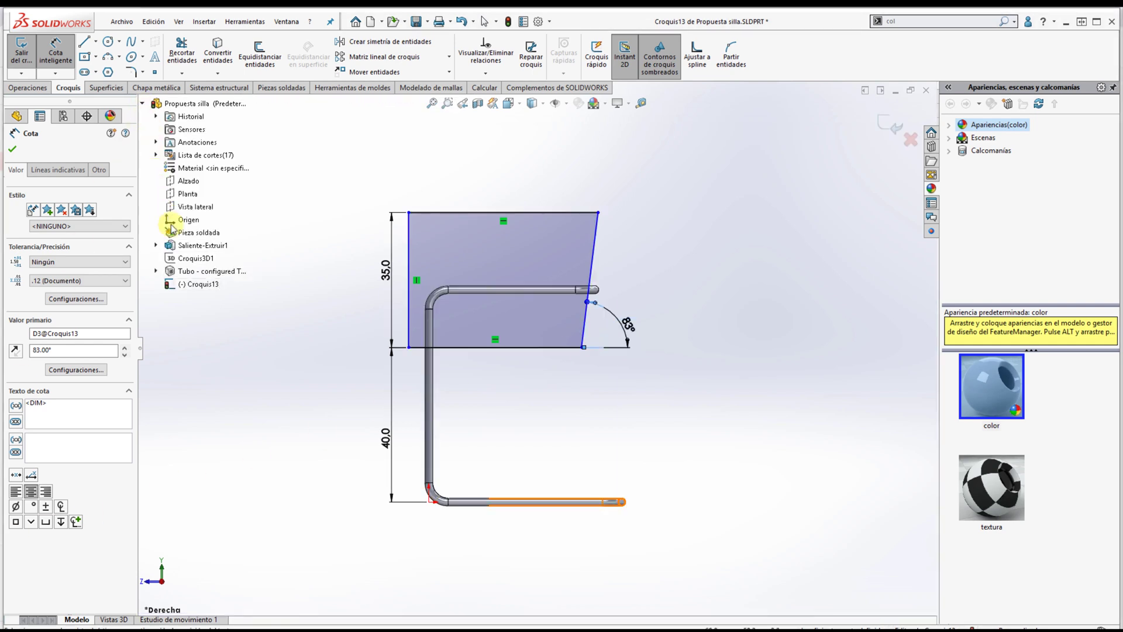
pyautogui.rightClick(171, 258)
pyautogui.click(175, 258)
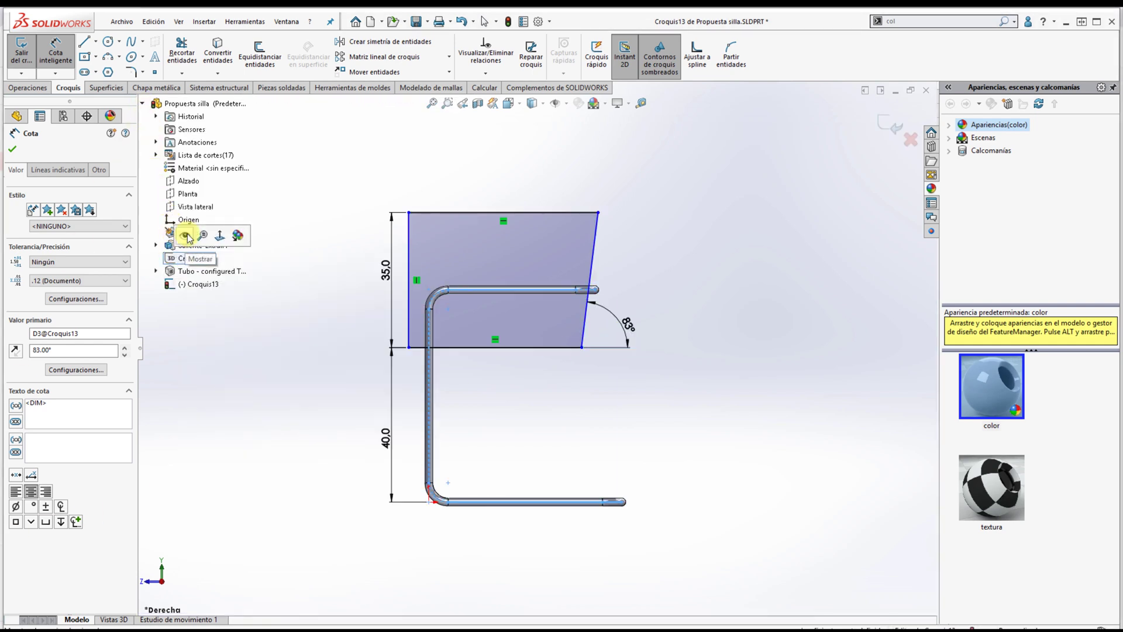
pyautogui.click(186, 236)
# - Dimension the lower corner of the vertical side 2.5 cm from the tube's vertical path line
pyautogui.scroll(-3, 313, 309)
pyautogui.scroll(-3, 466, 394)
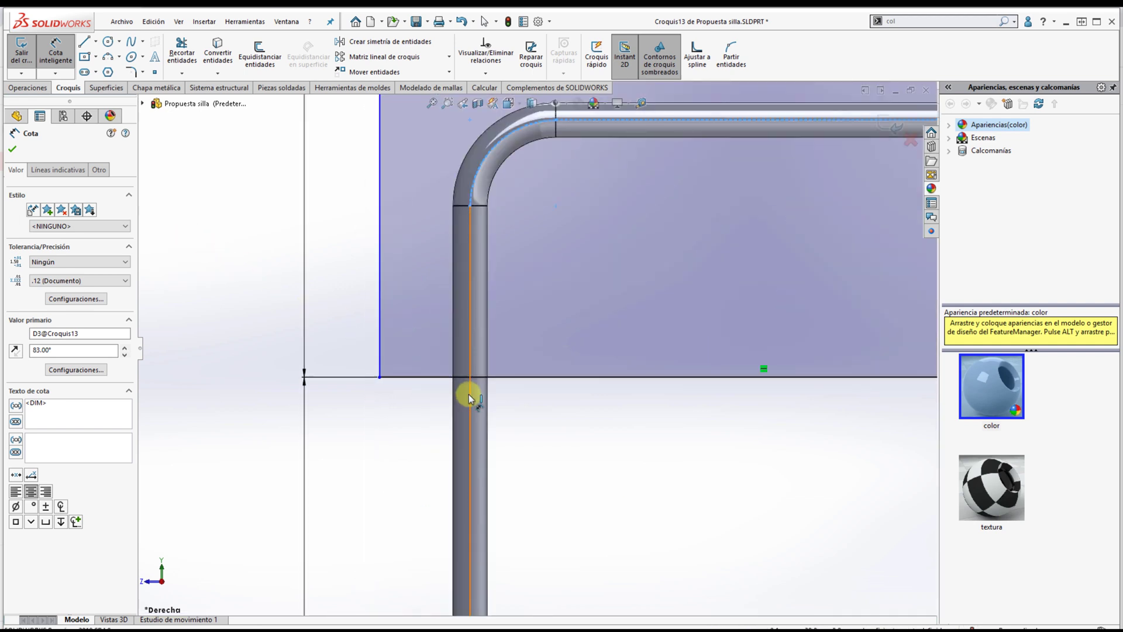
pyautogui.click(469, 394)
pyautogui.click(380, 377)
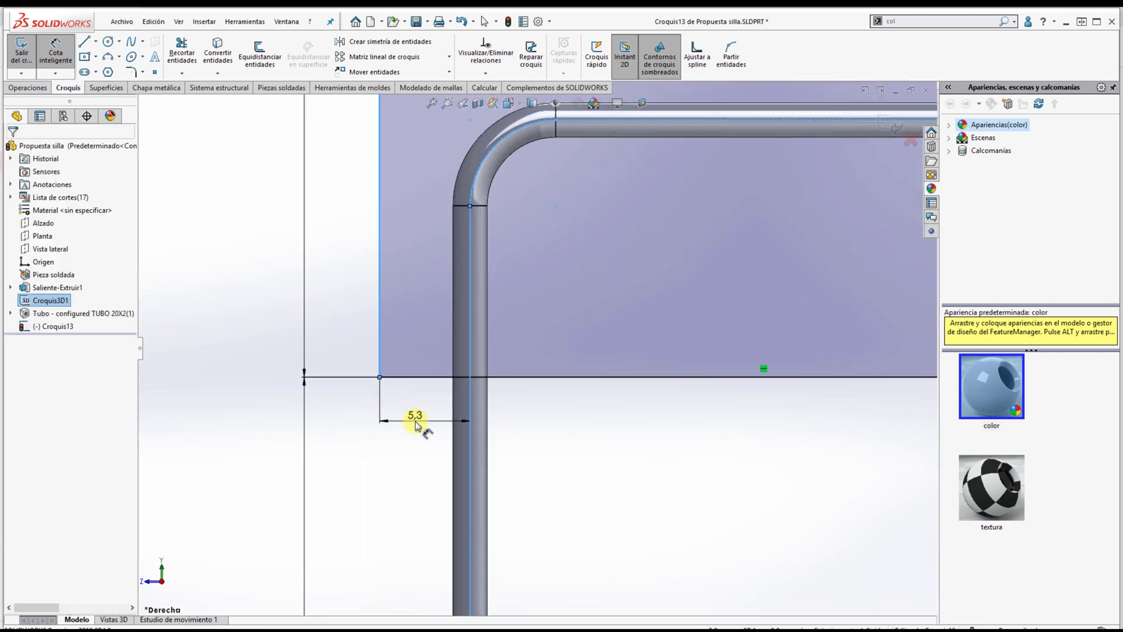
pyautogui.click(415, 423)
pyautogui.write('2.5')
pyautogui.press('Return')
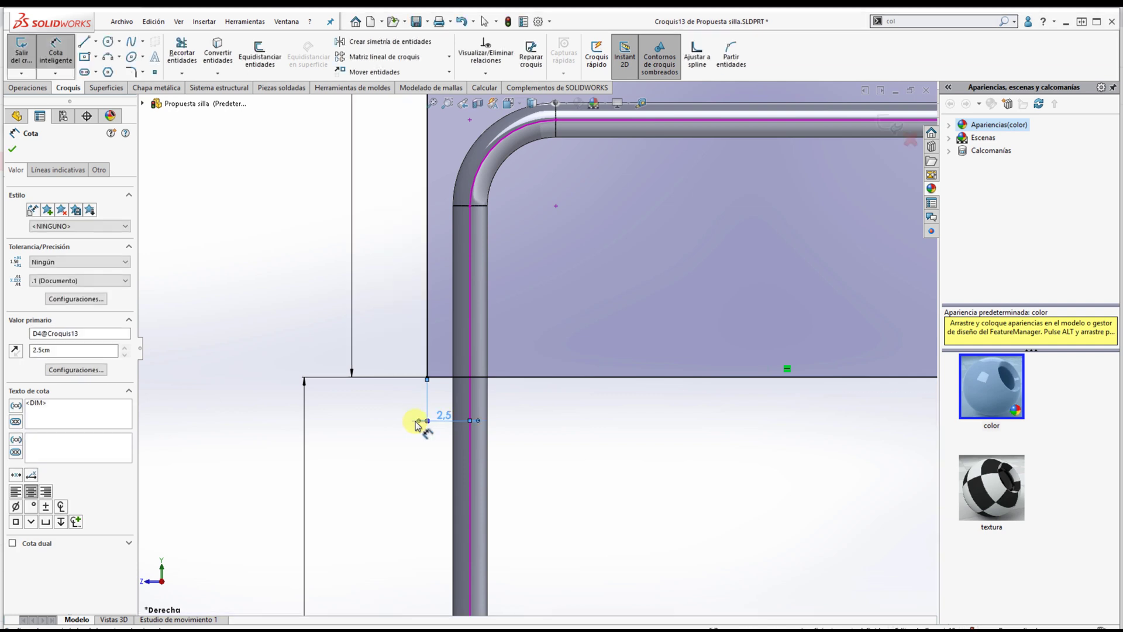
# - Dimension the slanted side's lower corner 5.5 cm horizontally from the end point of the tube's upper path
pyautogui.scroll(5, 416, 424)
pyautogui.scroll(-6, 417, 427)
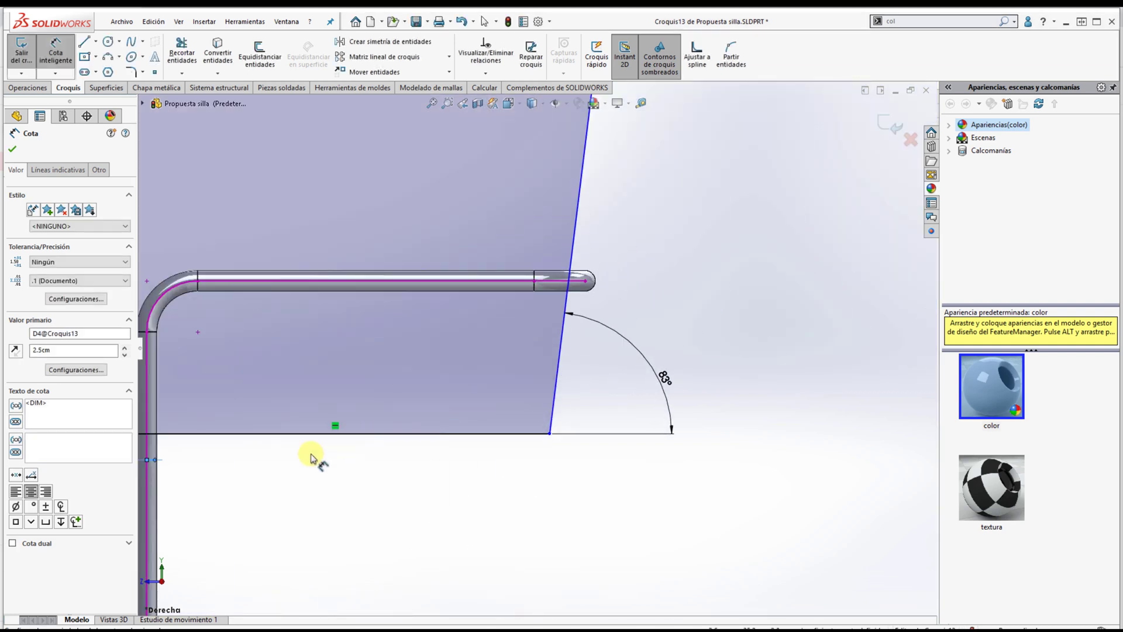
pyautogui.press('Escape')
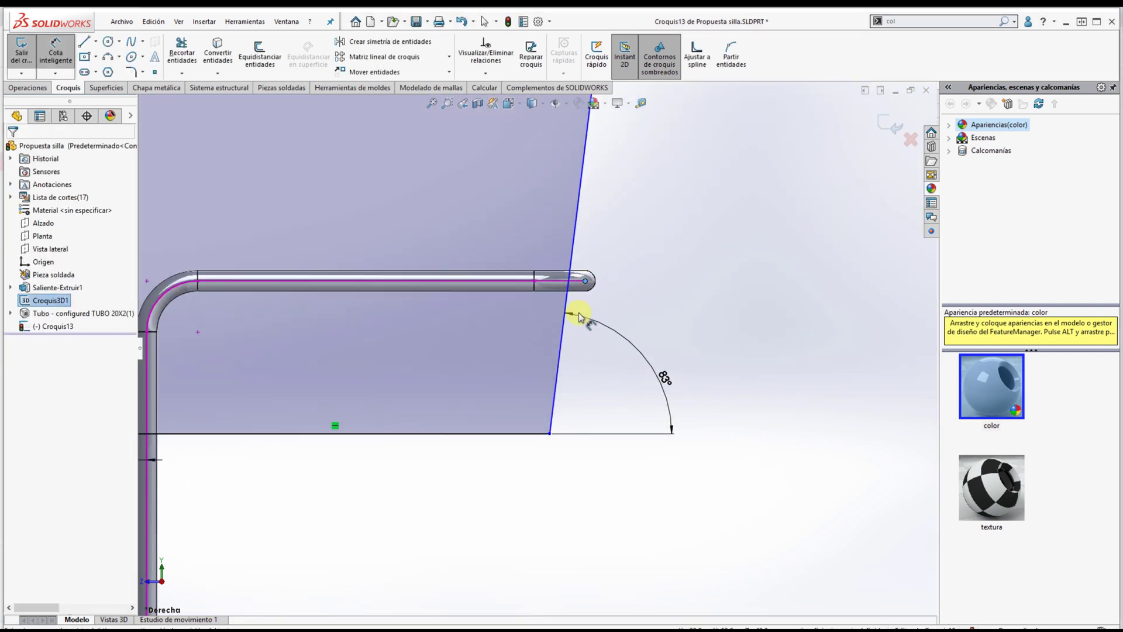
pyautogui.moveTo(550, 435); pyautogui.dragTo(579, 274)
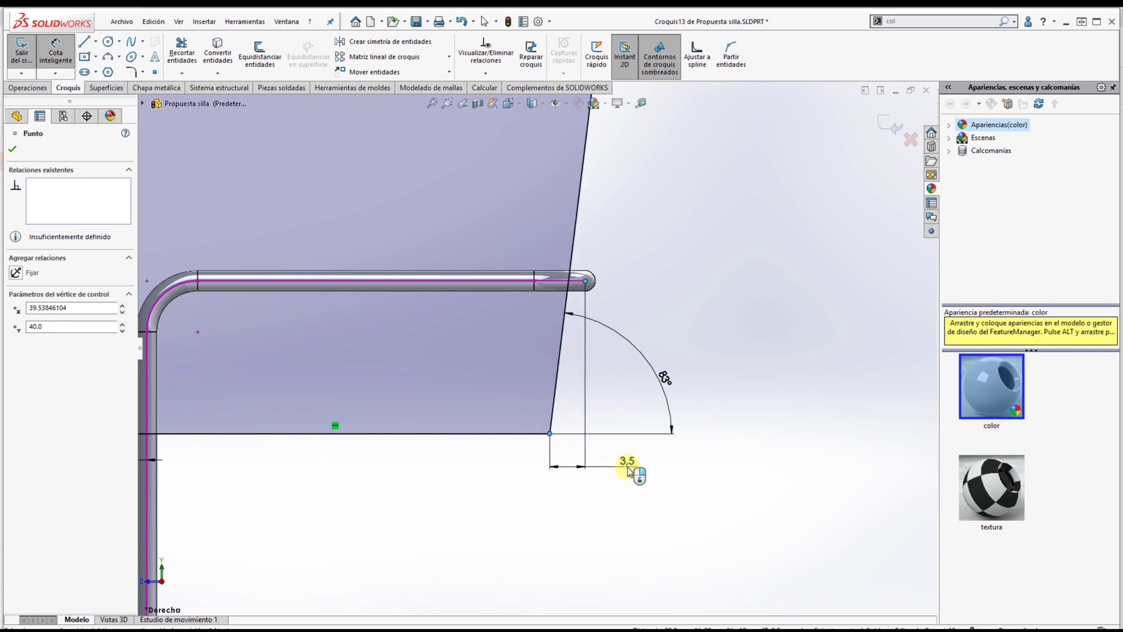
pyautogui.click(628, 465)
pyautogui.write('5,5')
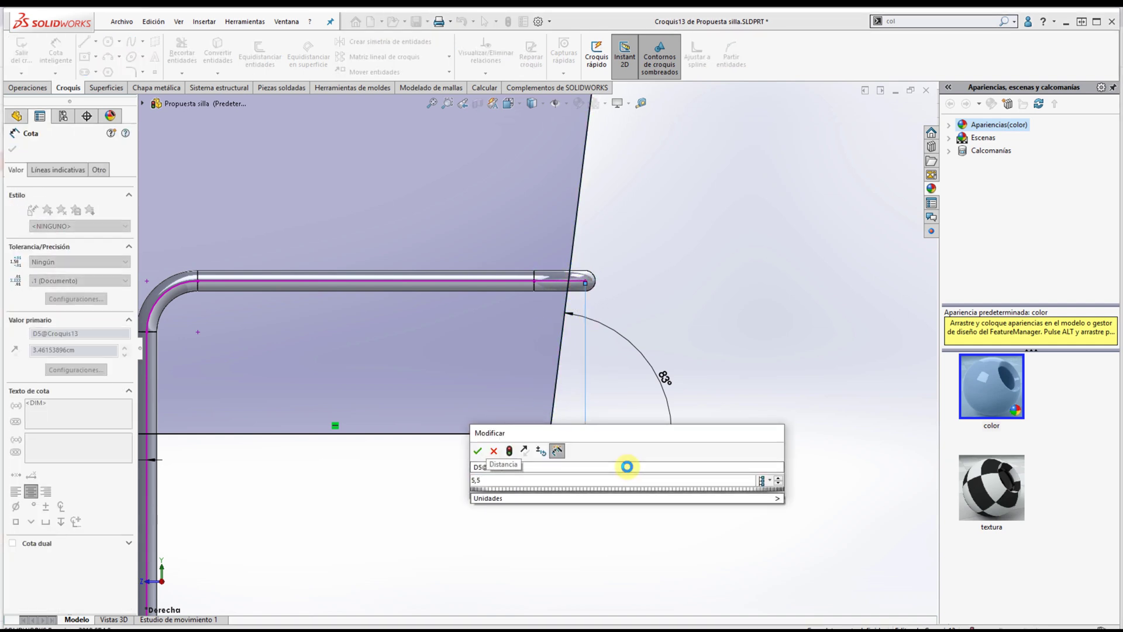
pyautogui.press('Return')
pyautogui.press('f')
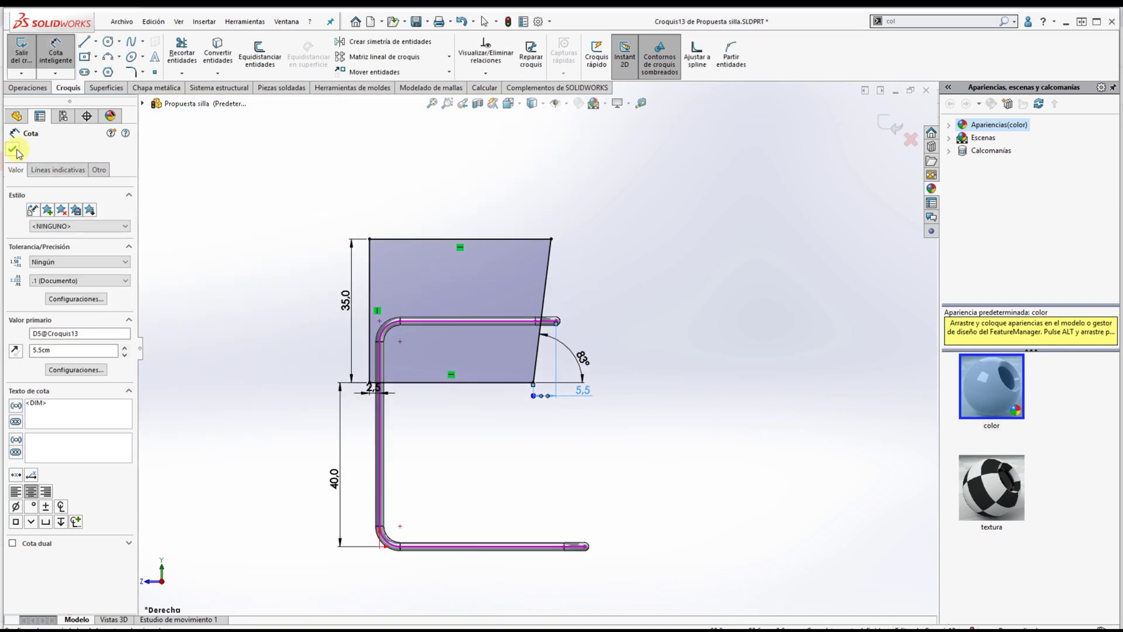
pyautogui.click(14, 150)
# - Extrude the quadrilateral 45 cm with the mid-plane (Plano medio) end condition
pyautogui.click(29, 87)
pyautogui.click(76, 218)
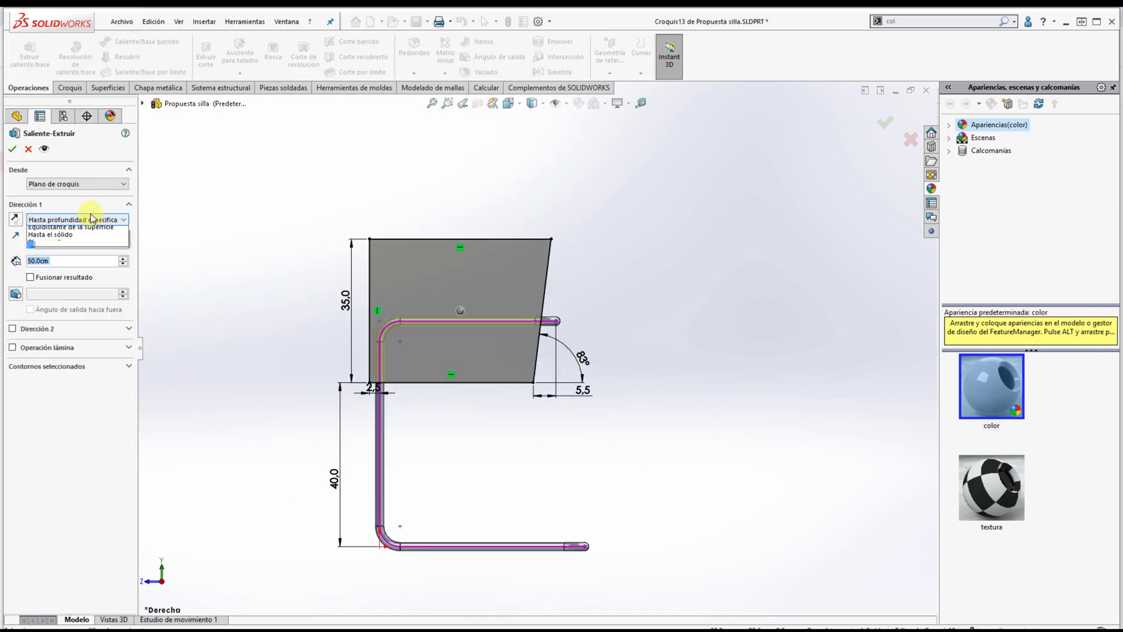
pyautogui.click(58, 288)
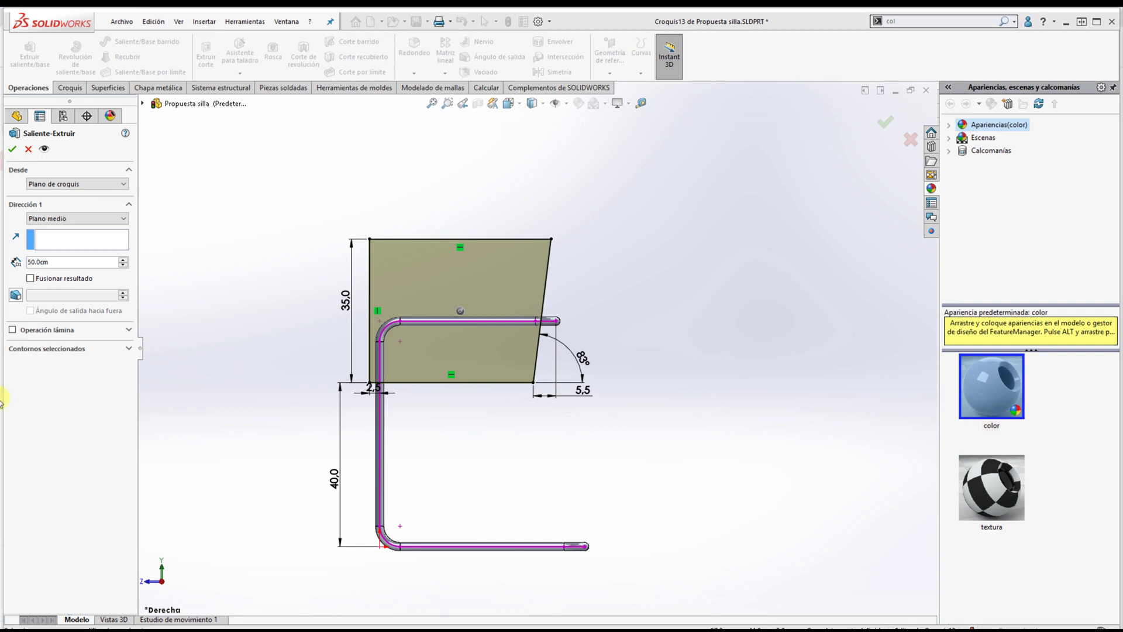
pyautogui.click(51, 263)
pyautogui.write('45')
pyautogui.click(70, 406)
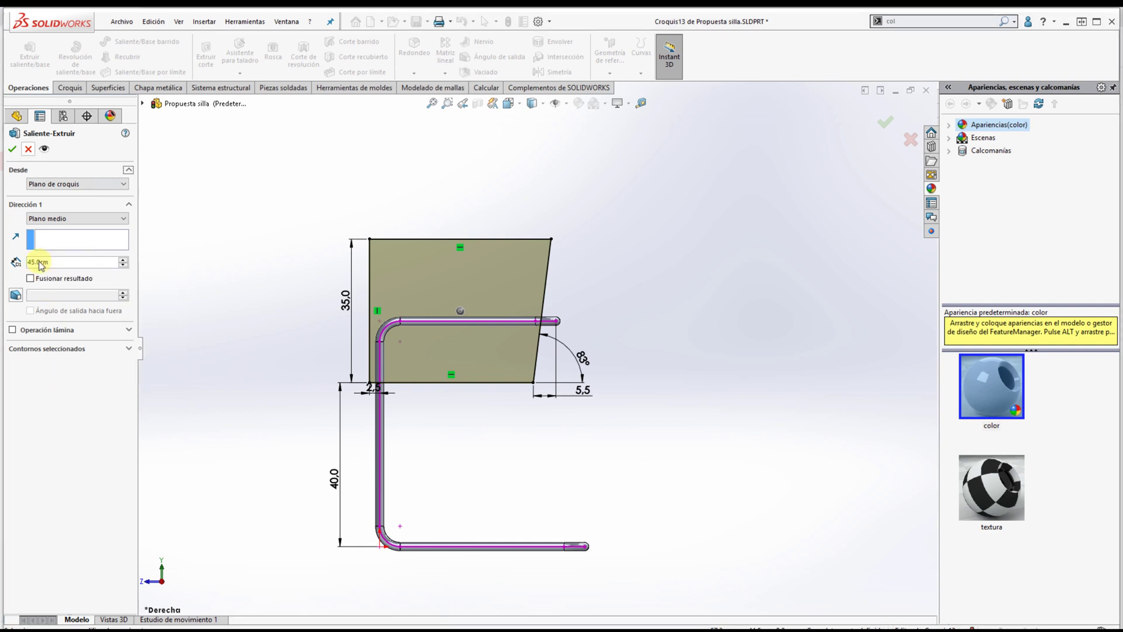
pyautogui.click(13, 149)
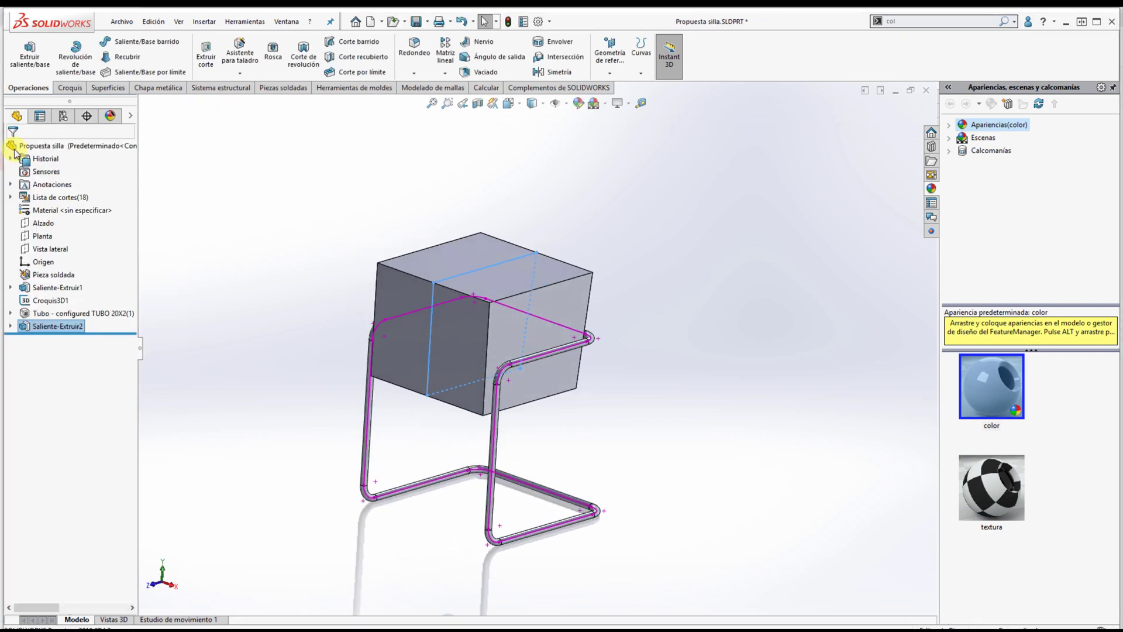
# - Show the first reference block, Saliente-Extruir1
pyautogui.rightClick(43, 287)
pyautogui.click(50, 273)
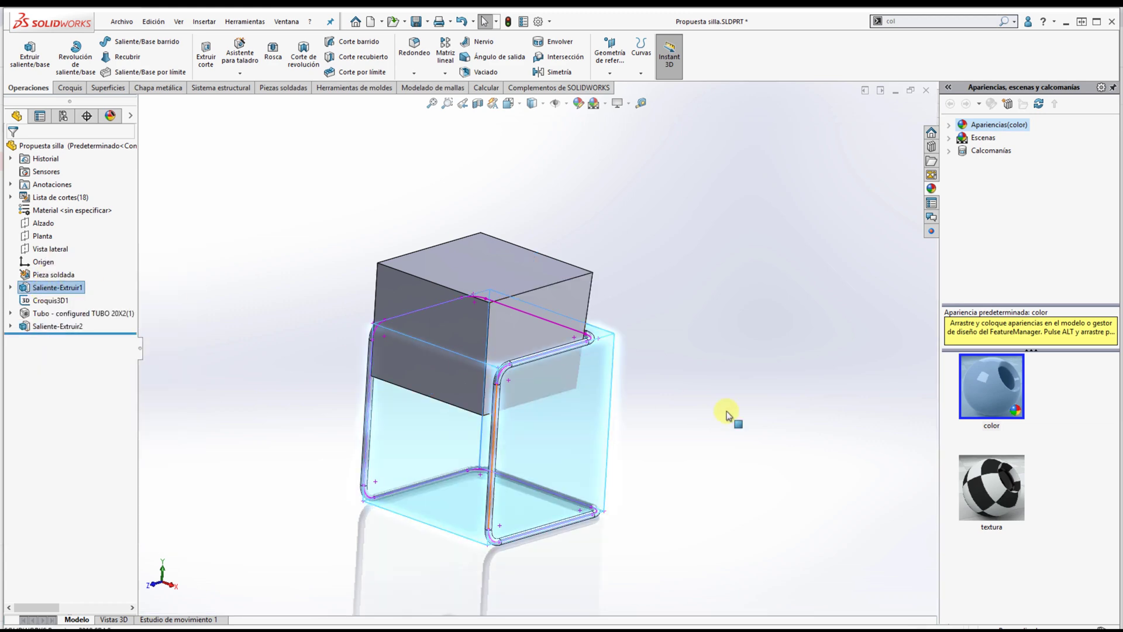
pyautogui.click(728, 414)
pyautogui.rightClick(590, 416)
pyautogui.click(714, 317)
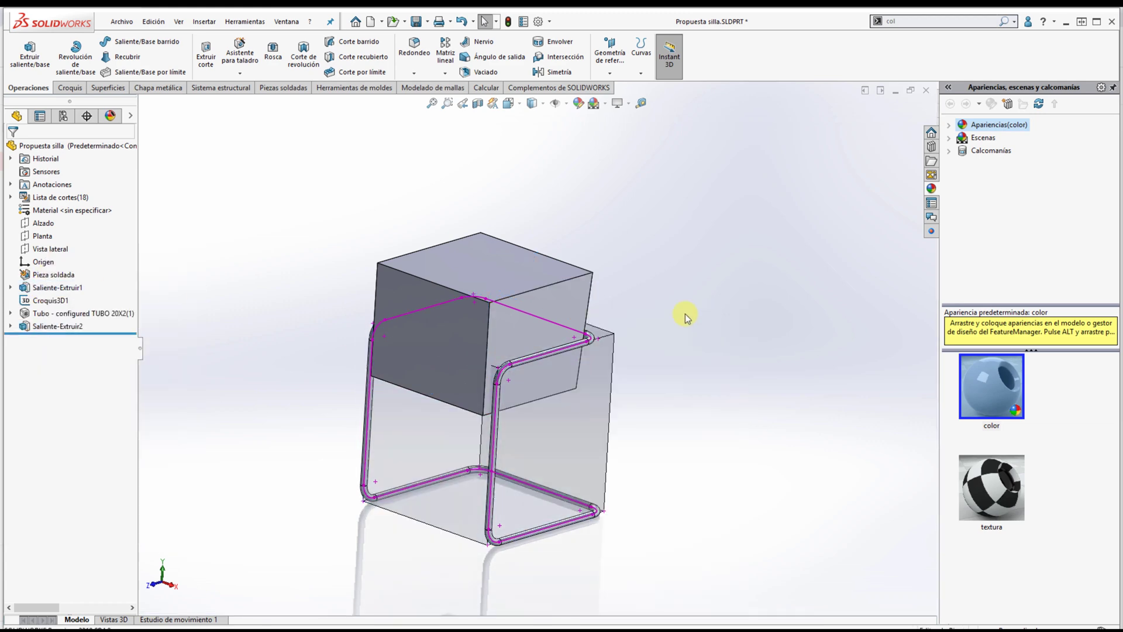
# - Make the newly extruded upper block transparent and hide the lower reference block
pyautogui.rightClick(574, 301)
pyautogui.click(715, 265)
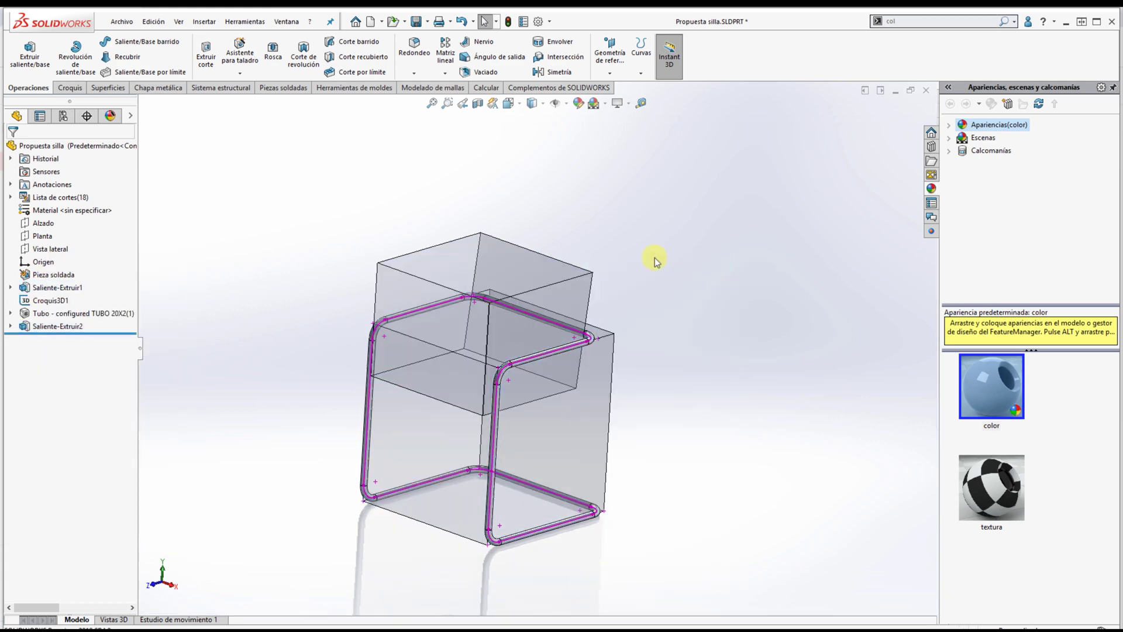
pyautogui.rightClick(587, 417)
pyautogui.click(630, 333)
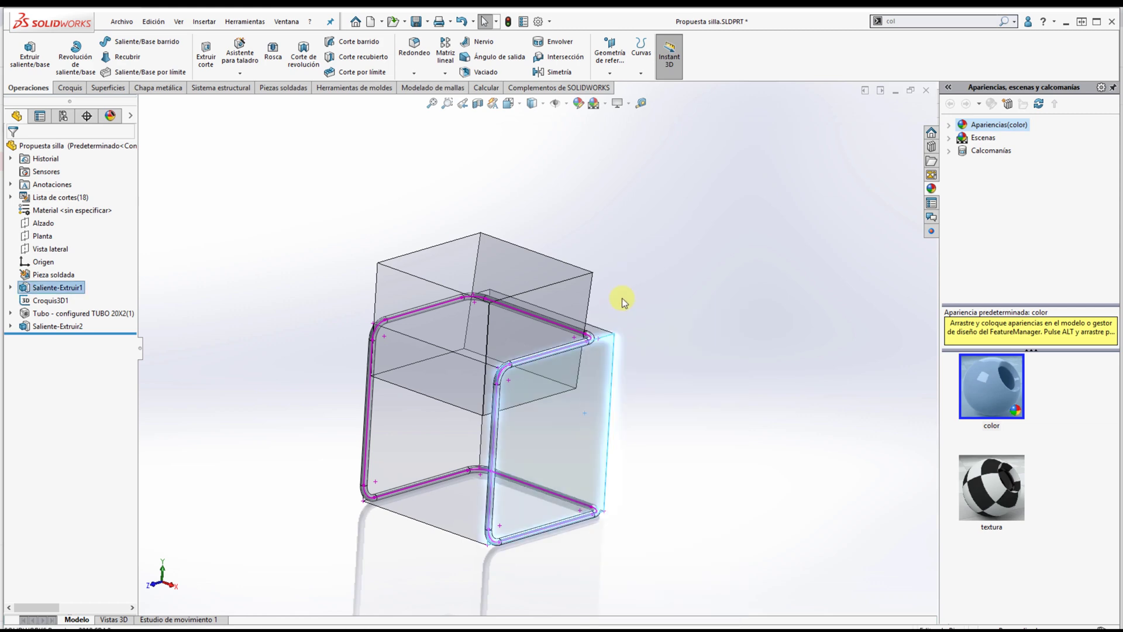
# - Start a new 3D sketch and convert the edges of the upper block's bottom face and slanted face into sketch lines
pyautogui.moveTo(620, 289); pyautogui.dragTo(618, 286, button='middle')
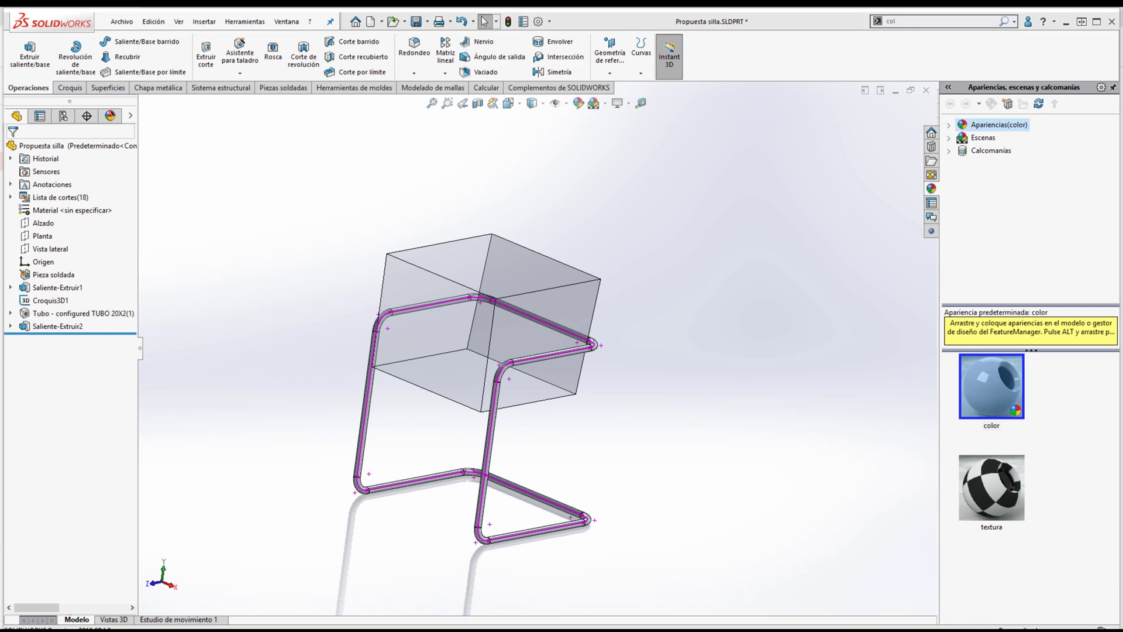
pyautogui.click(71, 87)
pyautogui.click(21, 73)
pyautogui.click(24, 98)
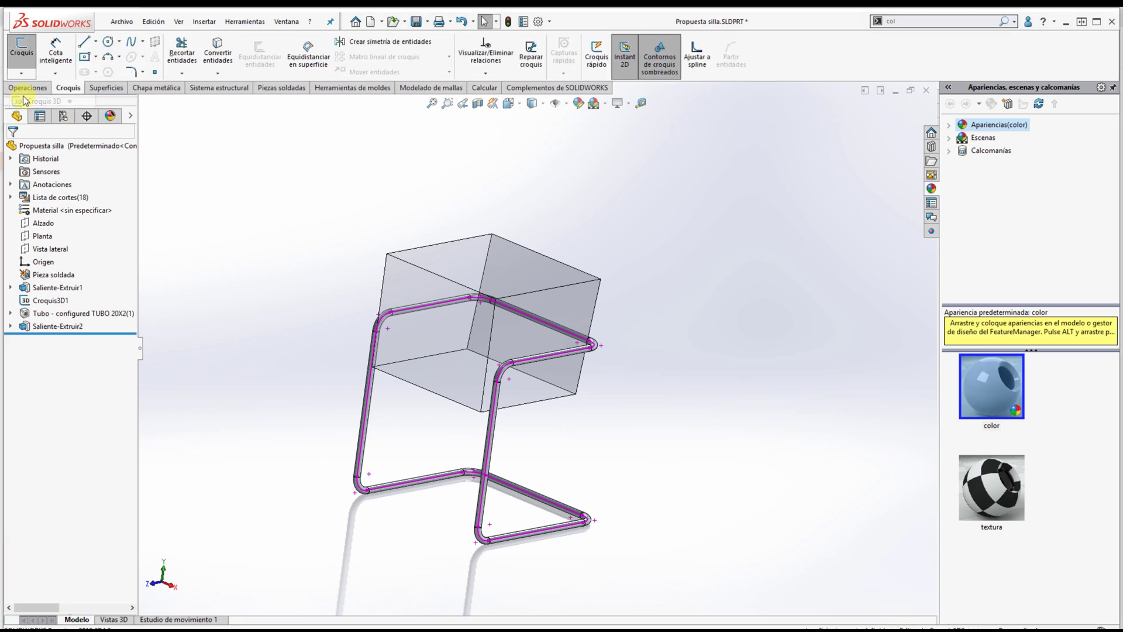
pyautogui.moveTo(175, 234); pyautogui.dragTo(192, 140, button='middle')
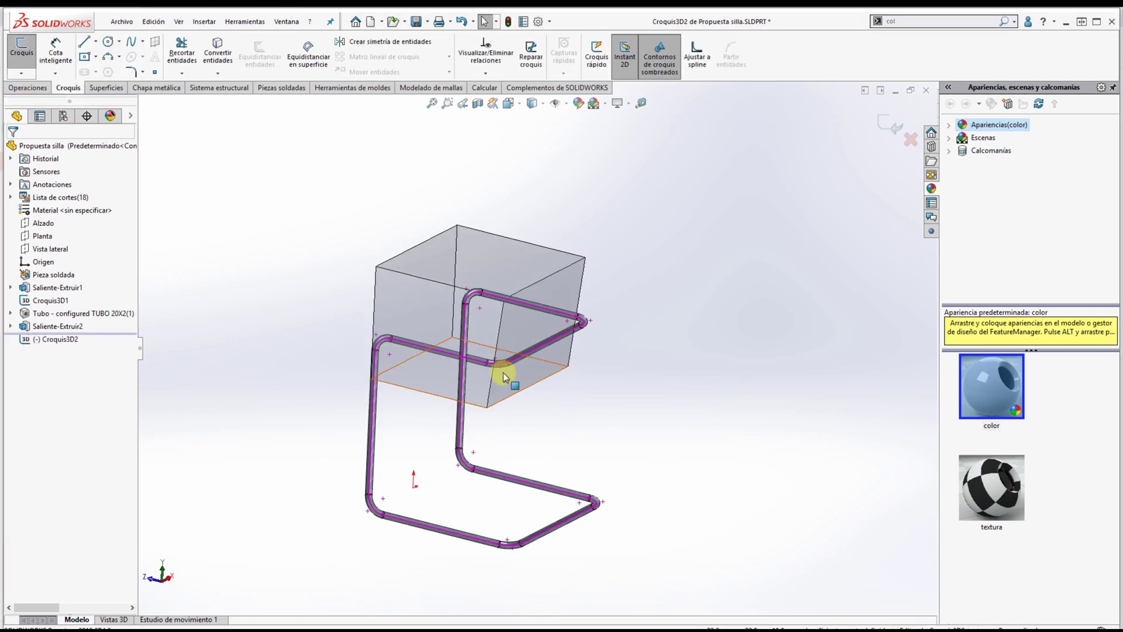
pyautogui.click(504, 373)
pyautogui.moveTo(503, 374); pyautogui.dragTo(501, 296, button='middle')
pyautogui.keyDown('ctrl'); pyautogui.click(511, 283); pyautogui.keyUp('ctrl')
pyautogui.click(221, 49)
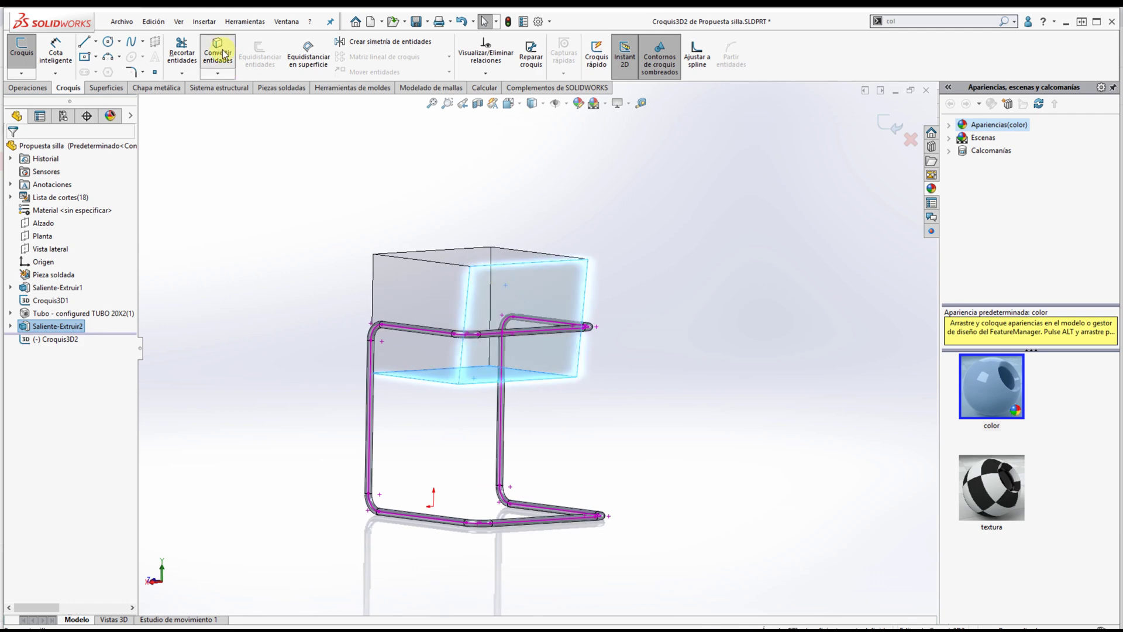
# - Delete the converted line along the block's bottom edge opposite the slanted face
pyautogui.moveTo(257, 105)
pyautogui.mouseDown(button='middle')
pyautogui.moveTo(362, 118)
pyautogui.moveTo(613, 246)
pyautogui.moveTo(602, 243)
pyautogui.mouseUp(button='middle')
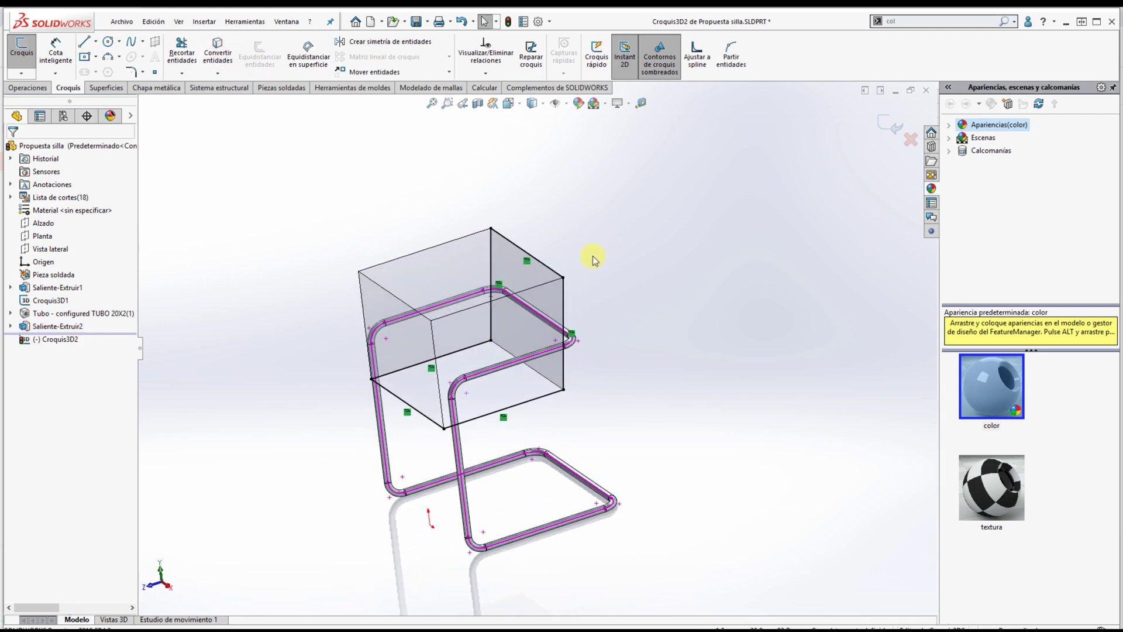
pyautogui.click(430, 425)
pyautogui.press('Escape')
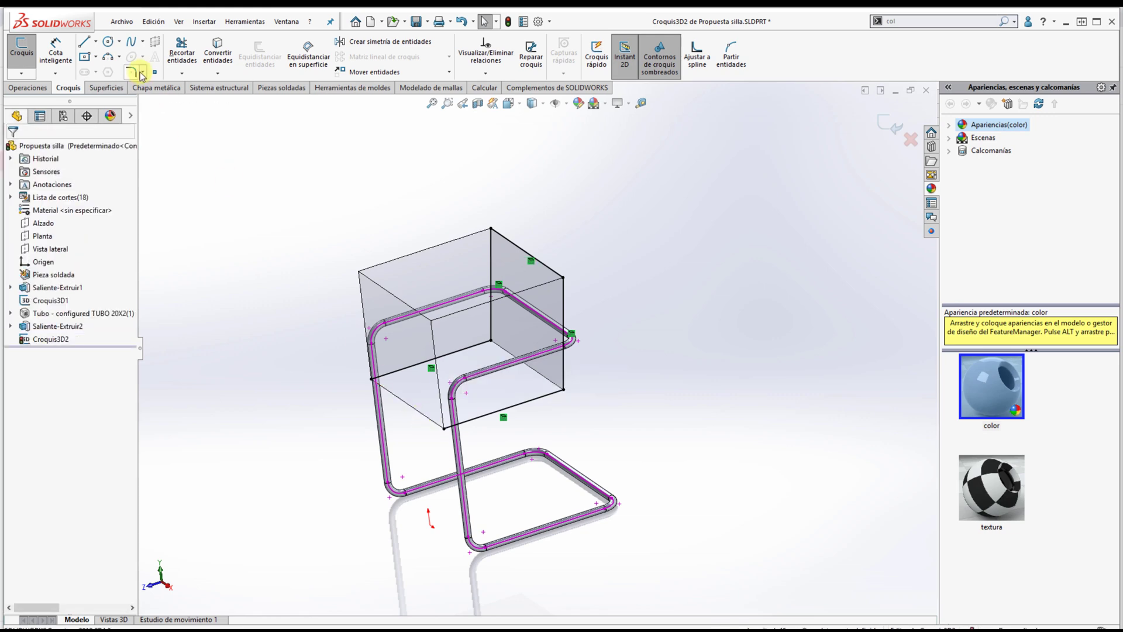
# - Delete the converted sketch line along the top edge of the block's slanted face
pyautogui.click(553, 271)
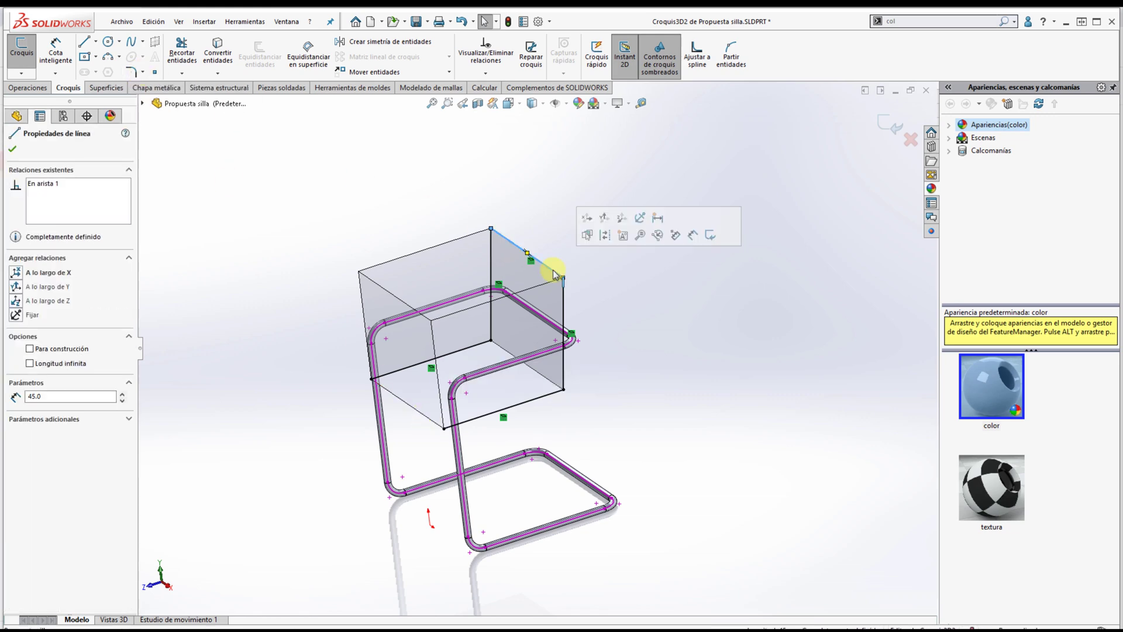
pyautogui.press('Escape')
# - Fillet the two corners where the seat lines meet the backrest lines with a 5 cm radius, dimensioning each fillet
pyautogui.scroll(-5, 606, 310)
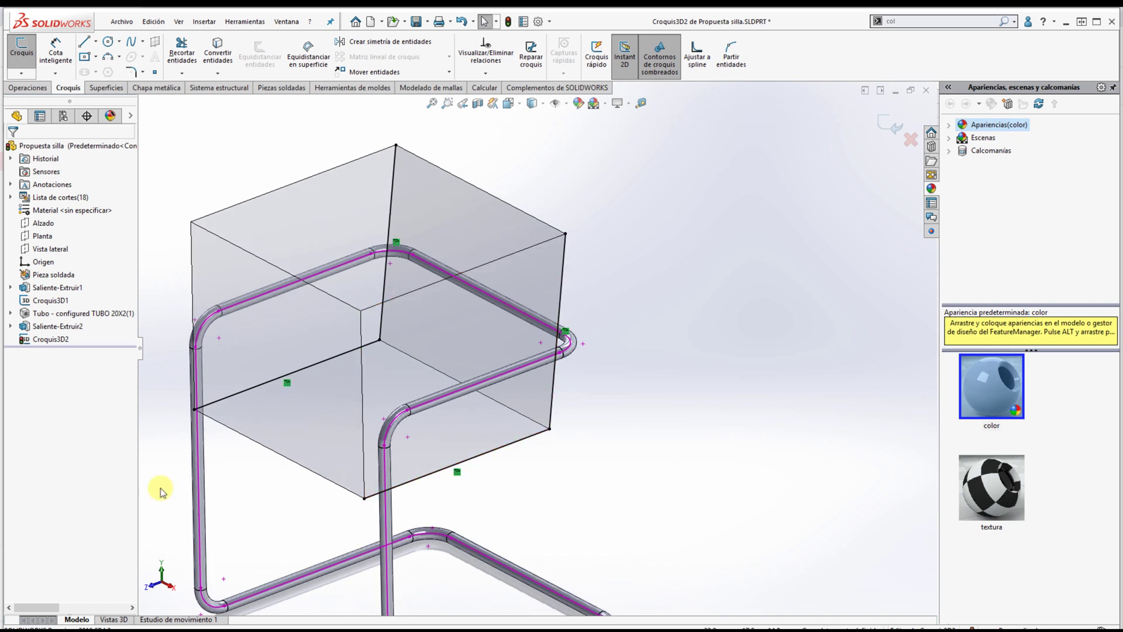
pyautogui.press('f')
pyautogui.click(132, 71)
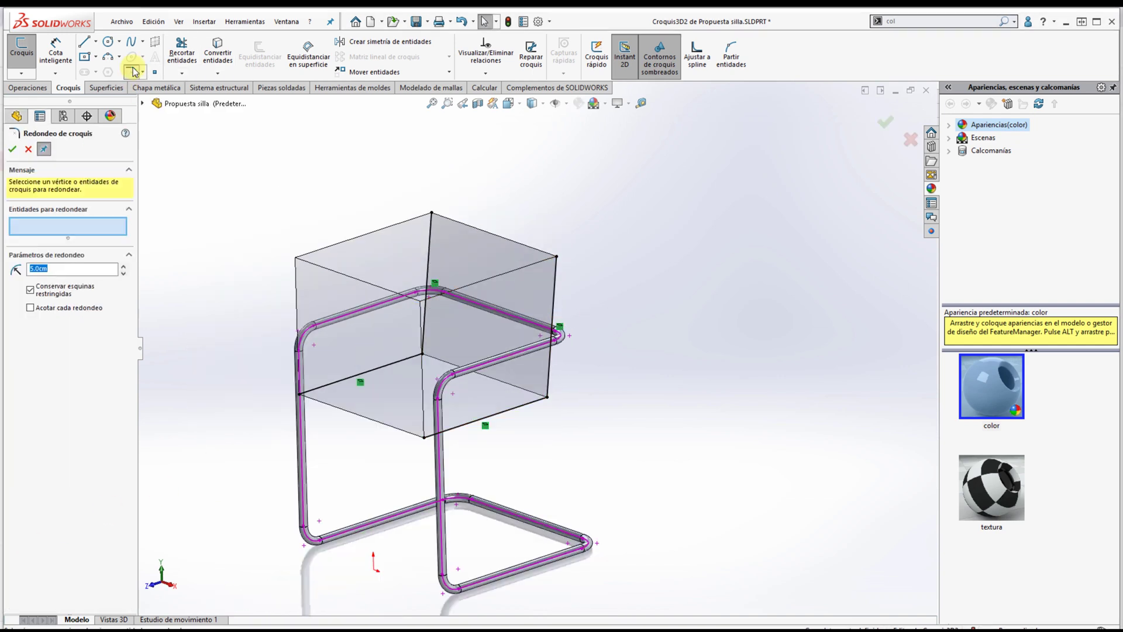
pyautogui.click(547, 397)
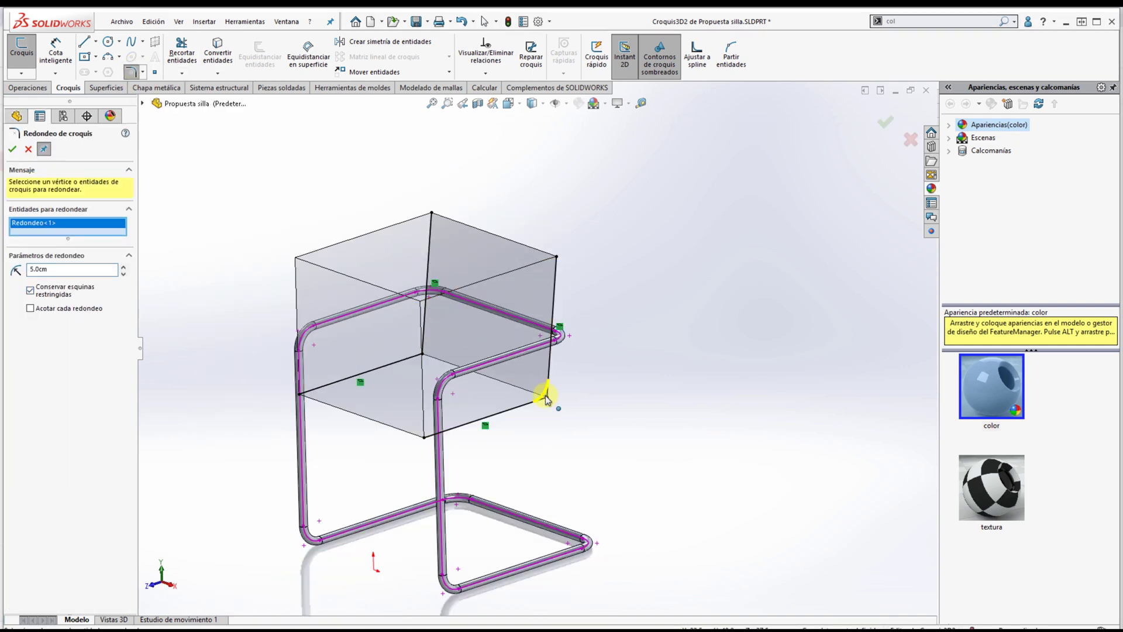
pyautogui.click(422, 355)
pyautogui.click(12, 149)
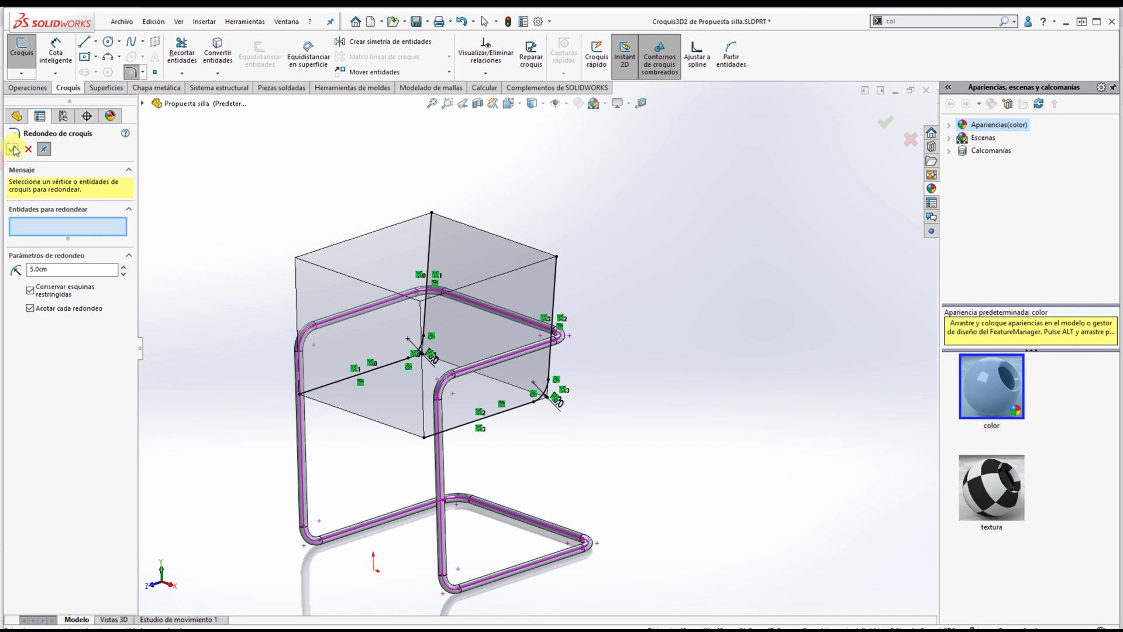
pyautogui.click(13, 150)
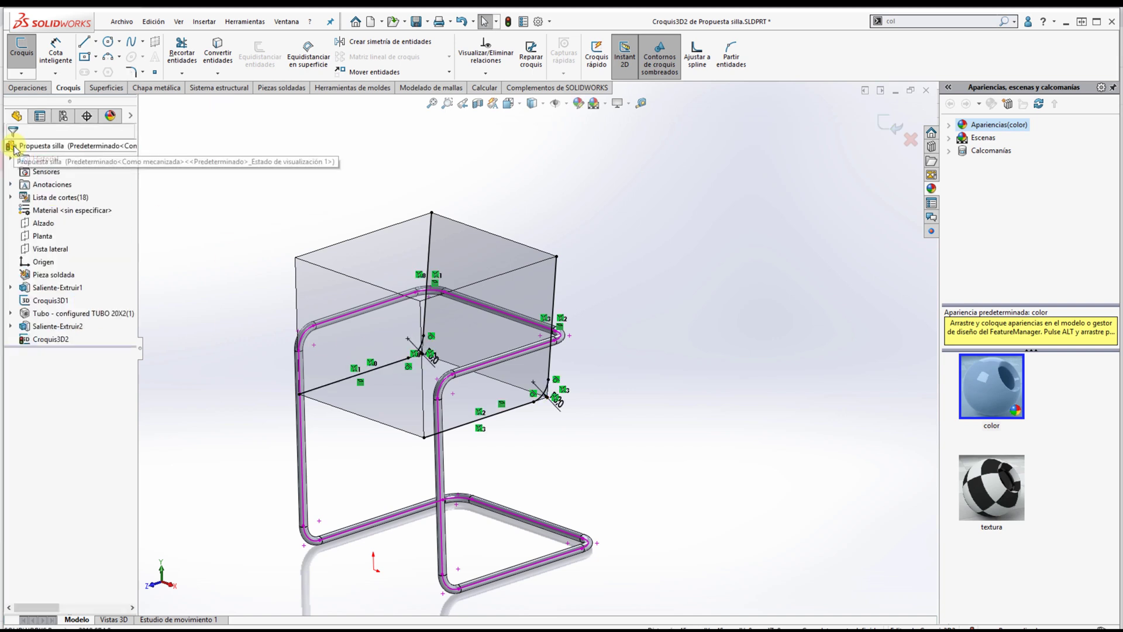
# - Exit the 3D sketch and change the sketch colour of Croquis3D2 to dark blue from the standard palette
pyautogui.click(917, 22)
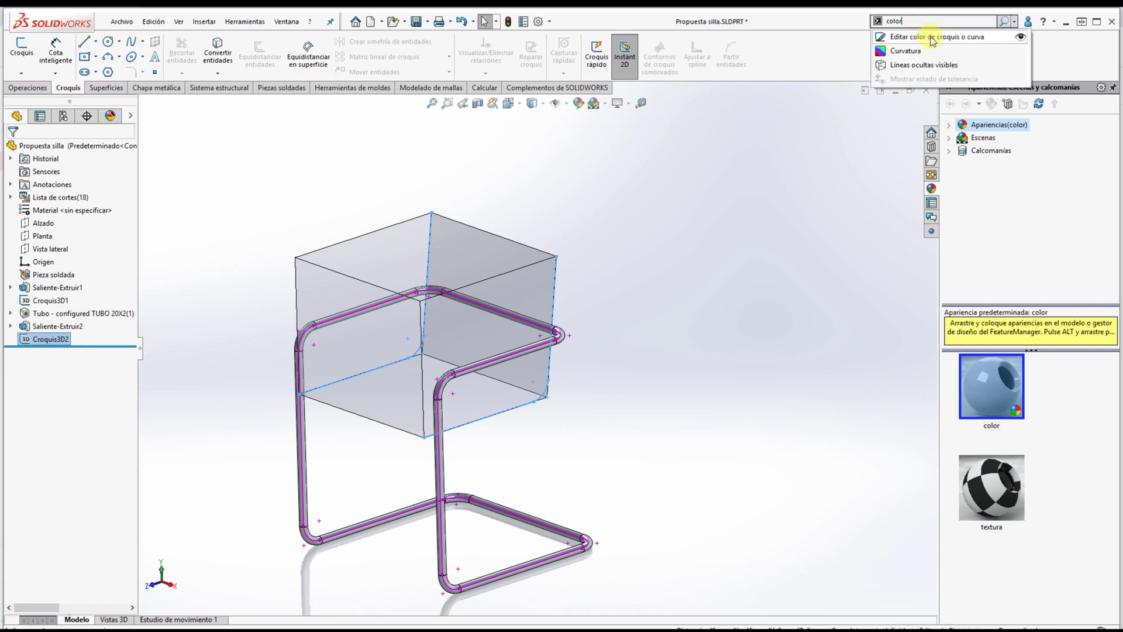
pyautogui.click(913, 65)
pyautogui.click(121, 261)
pyautogui.click(127, 305)
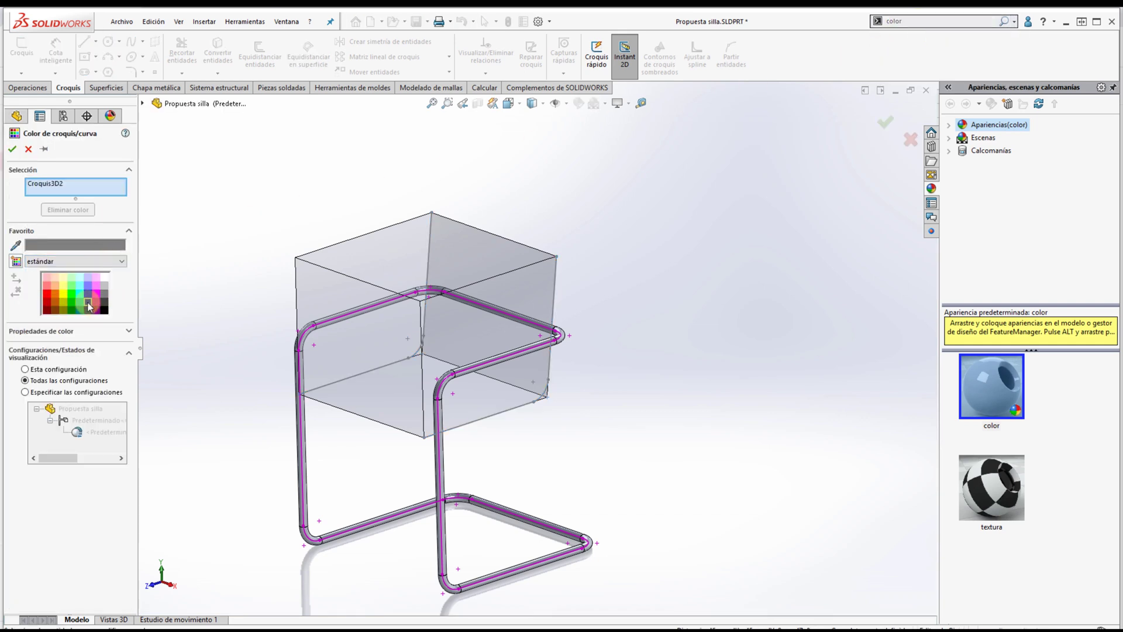
pyautogui.click(88, 301)
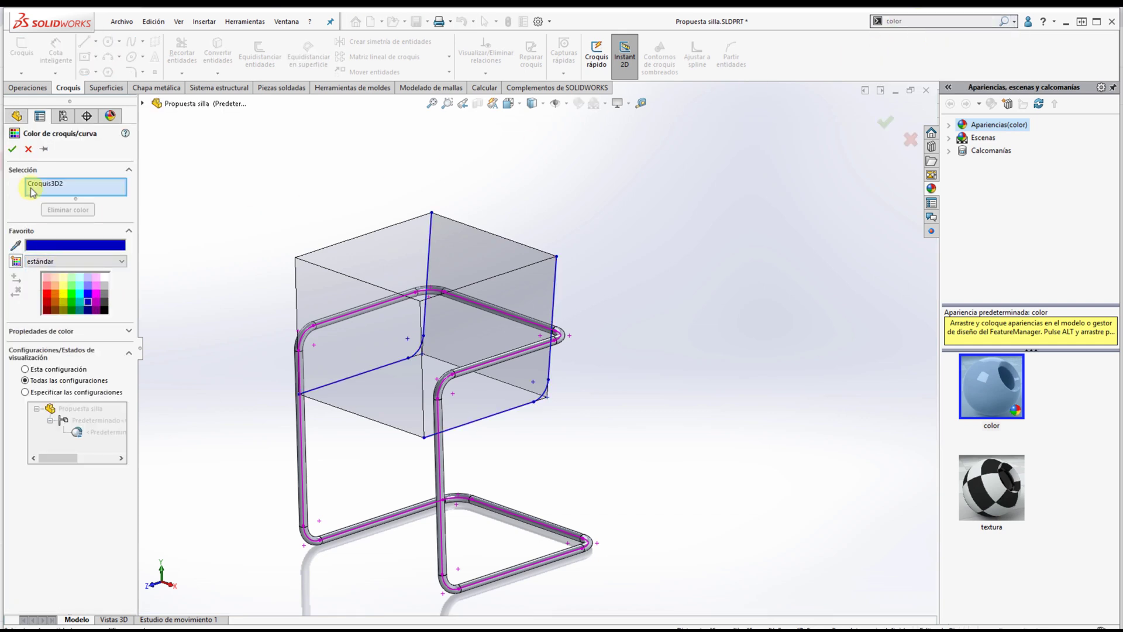
pyautogui.click(12, 150)
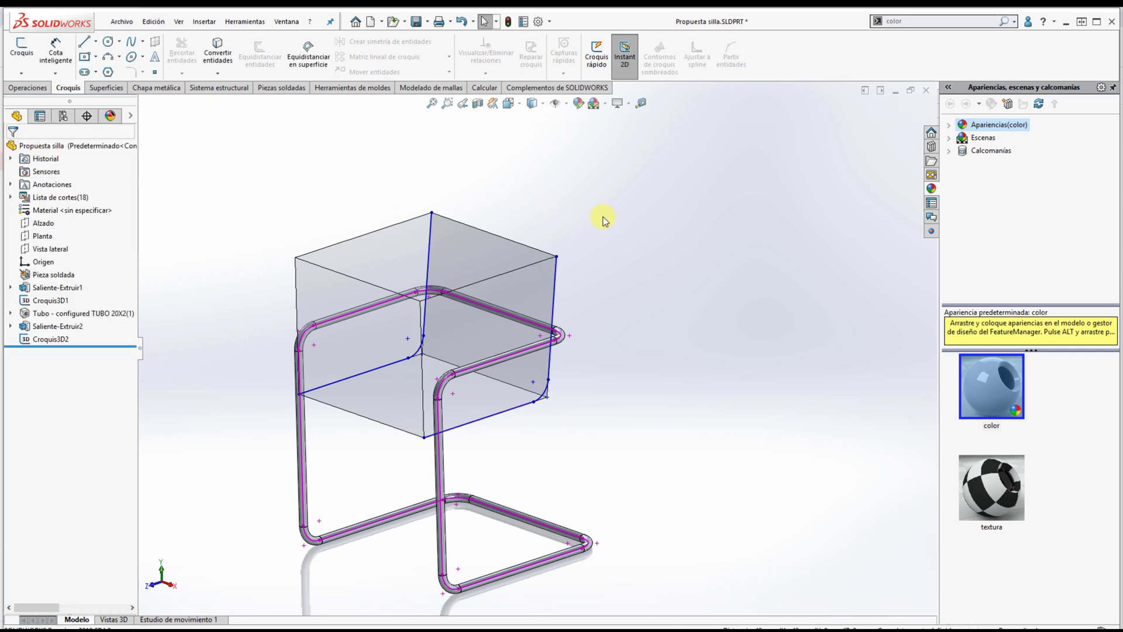
# - Hide the transparent box body surrounding the seat and backrest path lines
pyautogui.moveTo(602, 217); pyautogui.dragTo(564, 230, button='middle')
pyautogui.rightClick(494, 261)
pyautogui.click(536, 245)
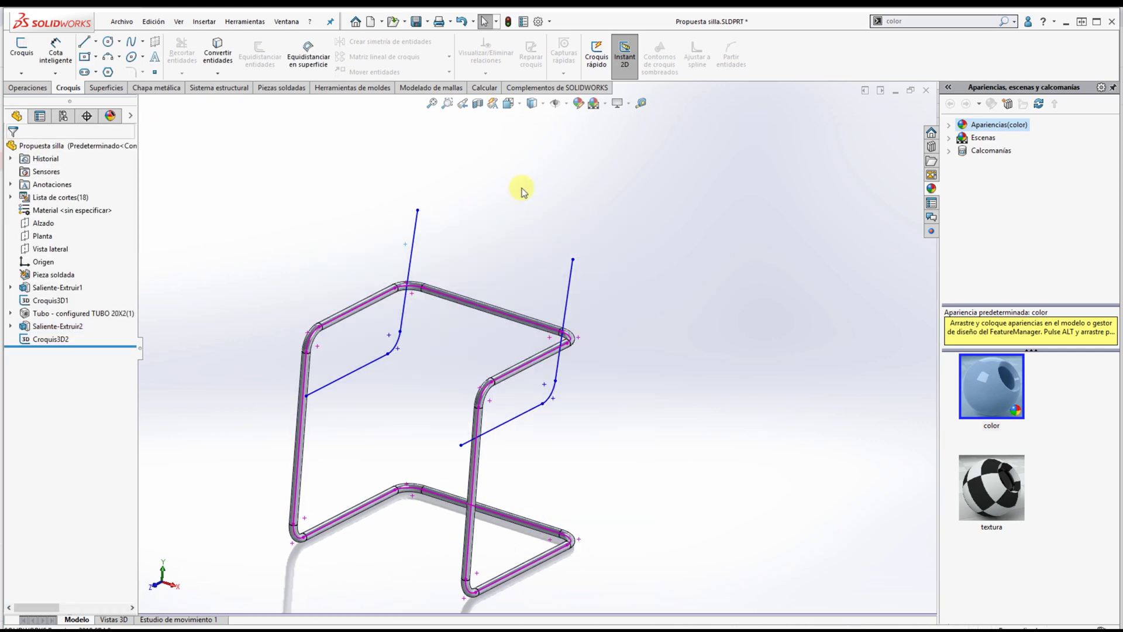
# - Start a Tubo 20x2 structural member with a first group along the left seat line, arc and backrest line
pyautogui.moveTo(521, 188); pyautogui.dragTo(493, 181, button='middle')
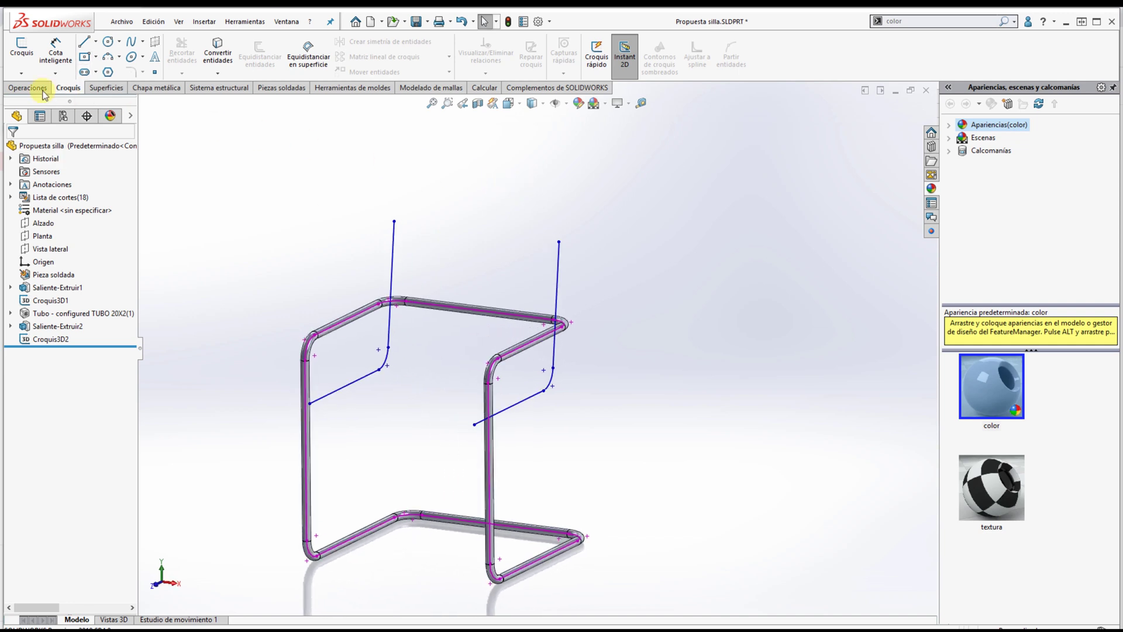
pyautogui.click(282, 88)
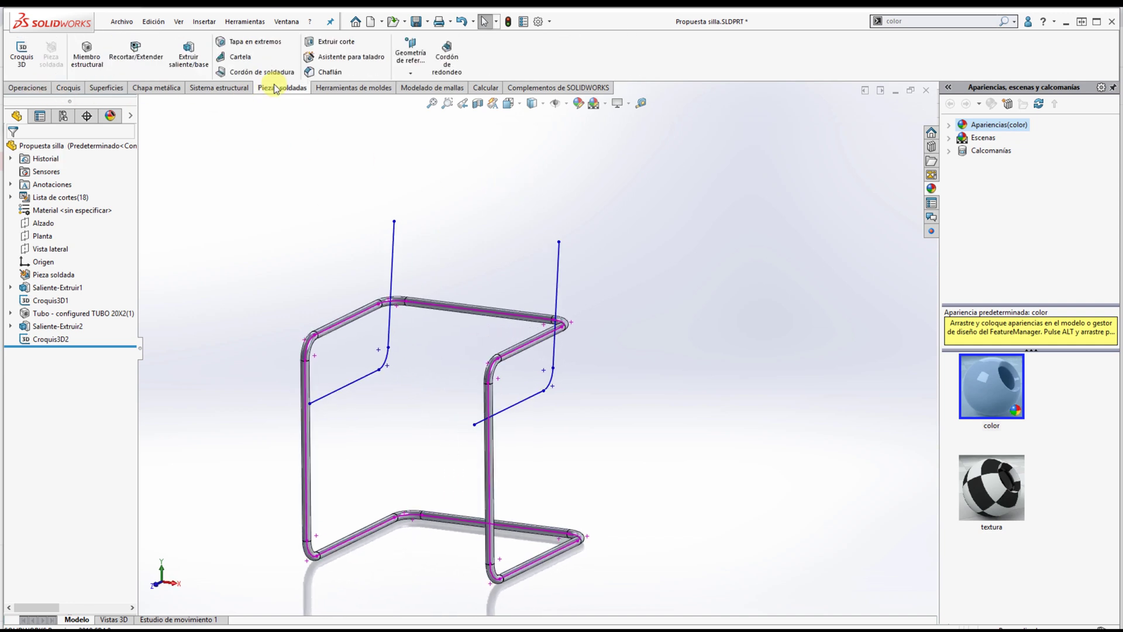
pyautogui.click(94, 52)
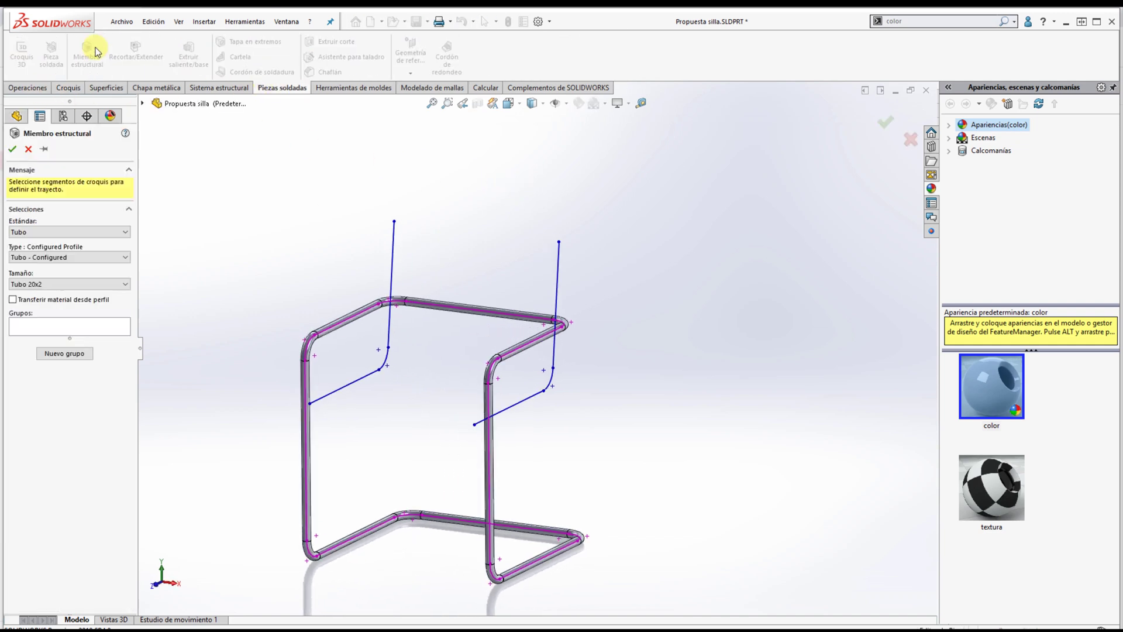
pyautogui.click(357, 378)
pyautogui.click(384, 361)
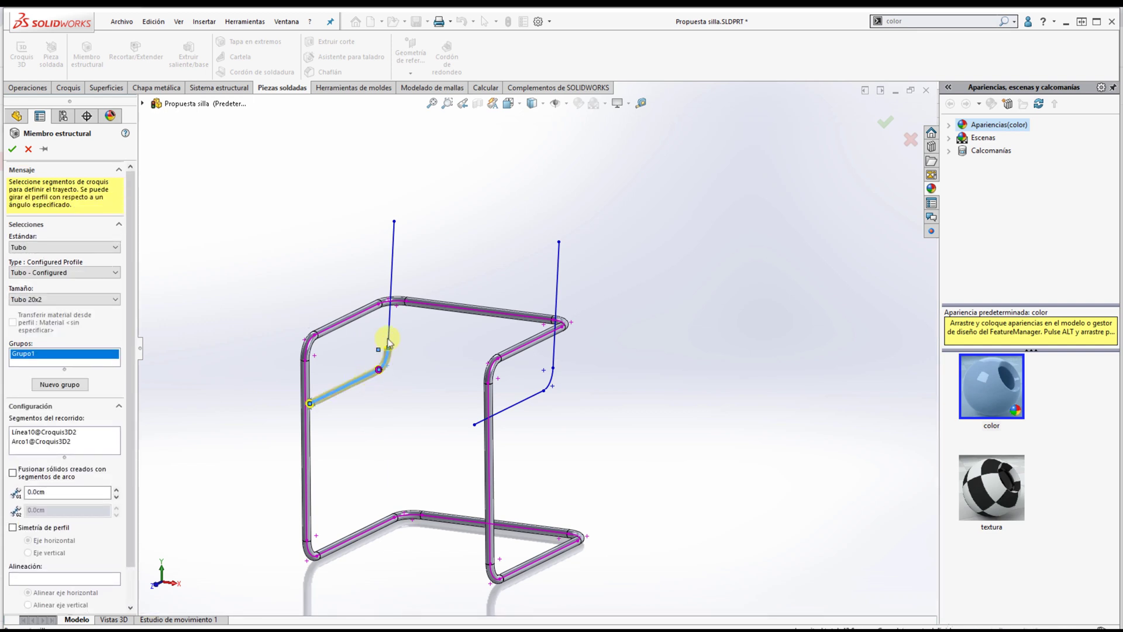
pyautogui.click(389, 336)
# - Add a second group along the right seat line, arc and backrest line, and create the structural member
pyautogui.click(59, 384)
pyautogui.click(532, 396)
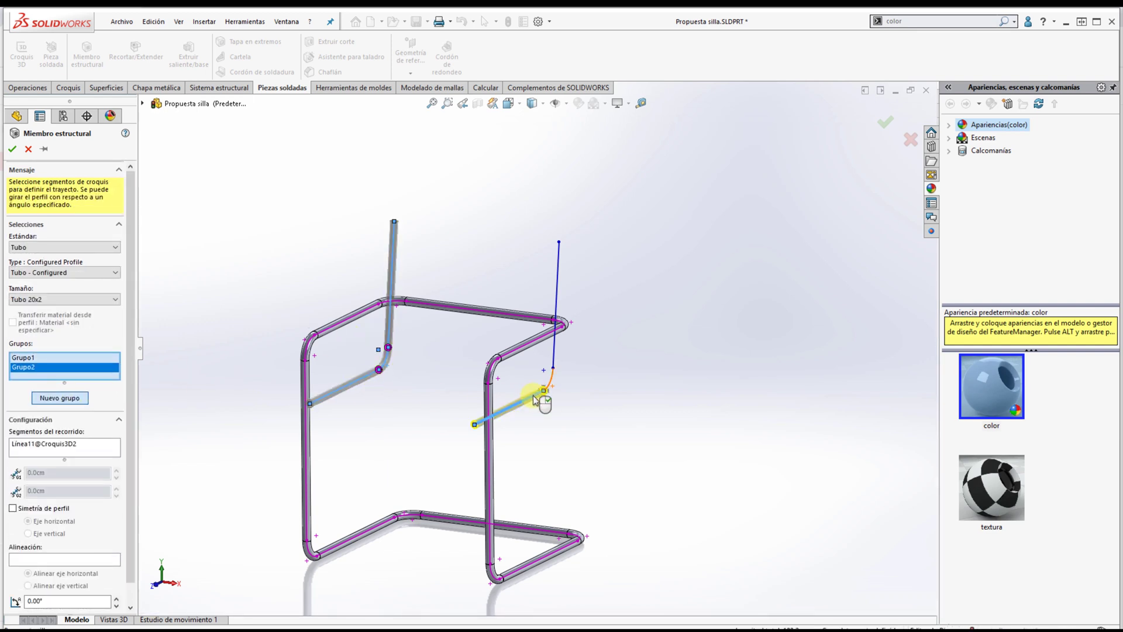
pyautogui.click(550, 378)
pyautogui.click(556, 358)
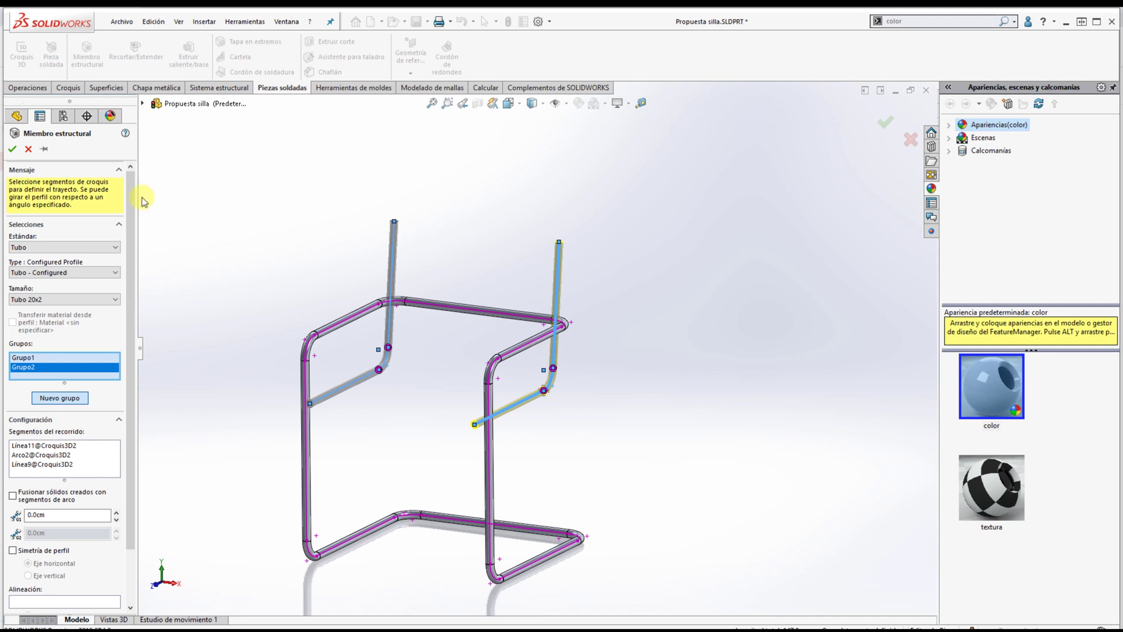
pyautogui.click(12, 148)
# - Hide both 3D path sketches so only the tube bodies are shown
pyautogui.moveTo(330, 246); pyautogui.dragTo(426, 265, button='middle')
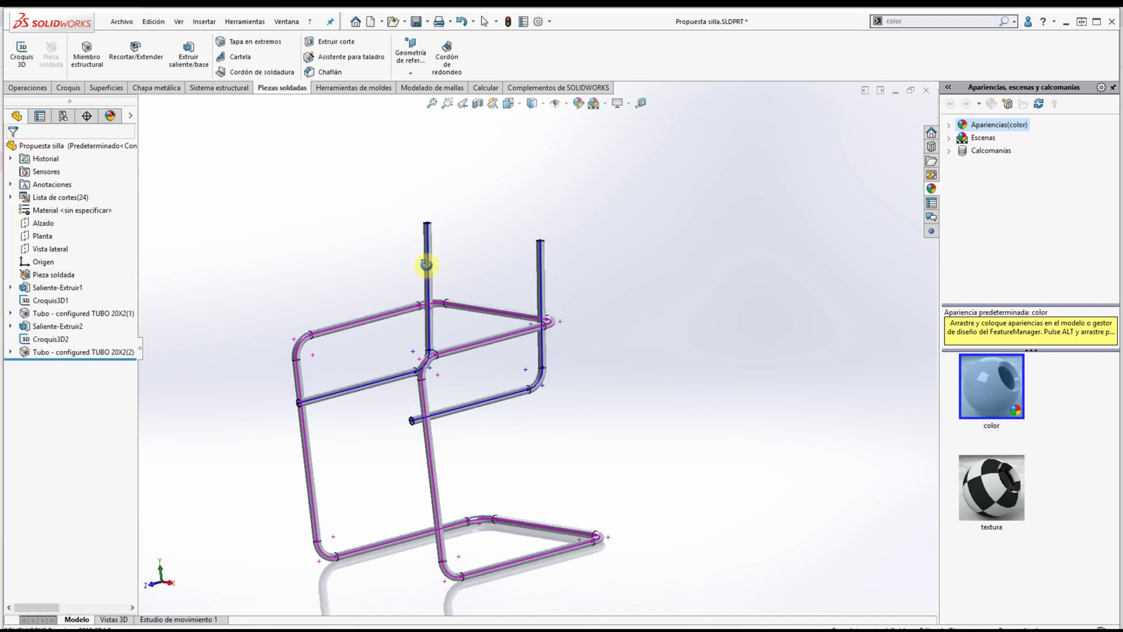
pyautogui.rightClick(430, 265)
pyautogui.click(453, 275)
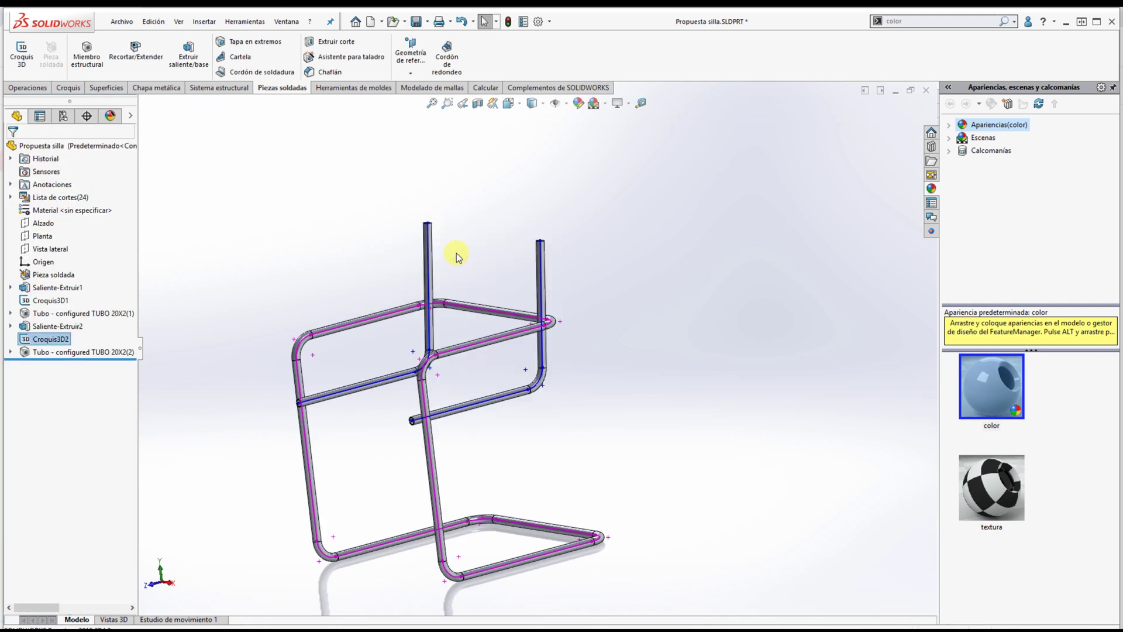
pyautogui.rightClick(457, 310)
pyautogui.click(477, 289)
# - Start an end cap on the front opening of the left seat tube with a thickness of 0.1 cm
pyautogui.moveTo(484, 291); pyautogui.dragTo(486, 290, button='middle')
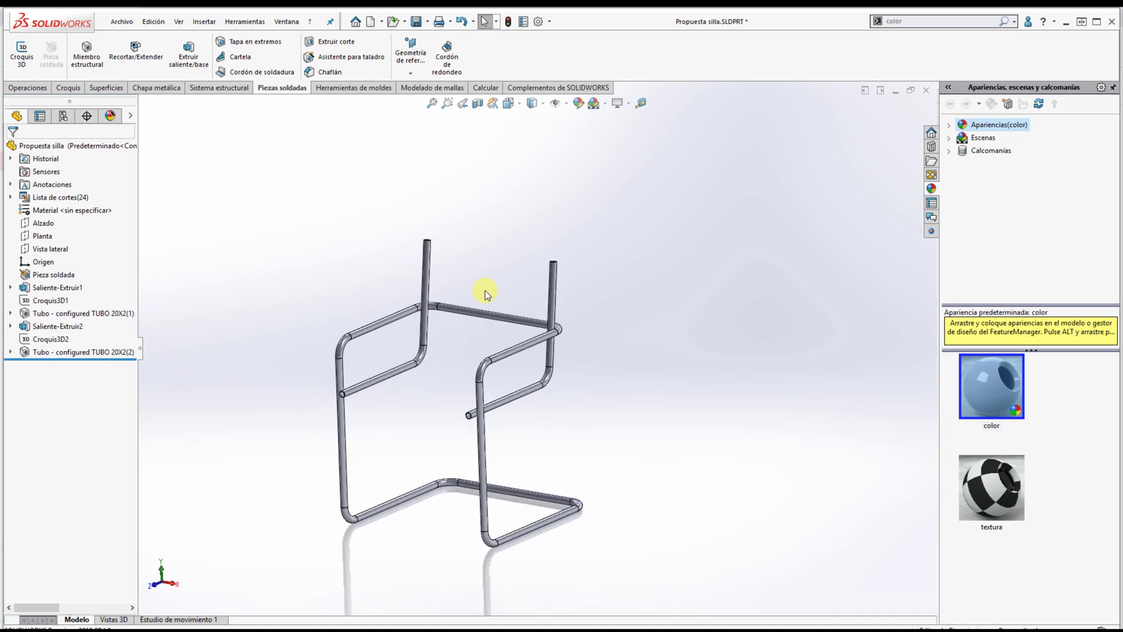
pyautogui.click(233, 42)
pyautogui.scroll(-4, 405, 399)
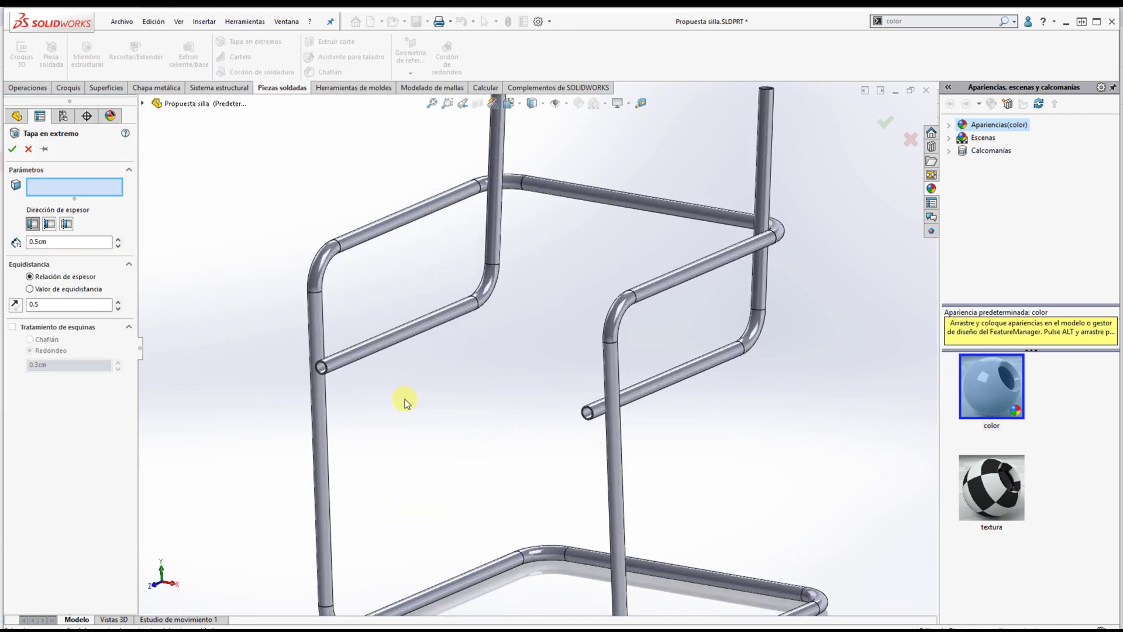
pyautogui.scroll(-4, 368, 381)
pyautogui.scroll(-3, 336, 364)
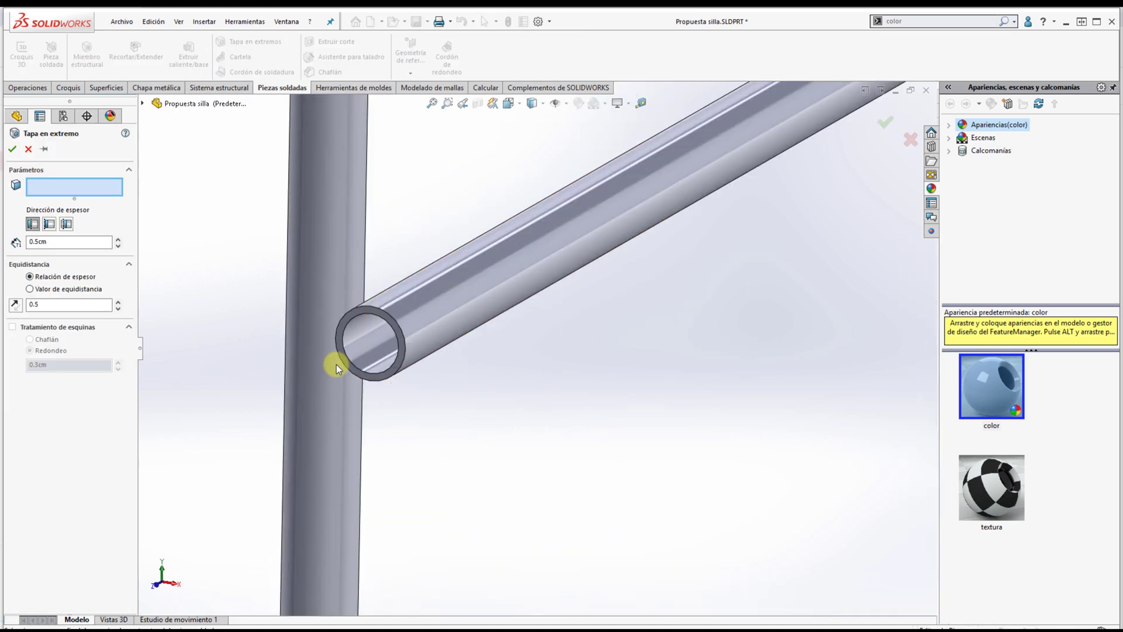
pyautogui.click(396, 369)
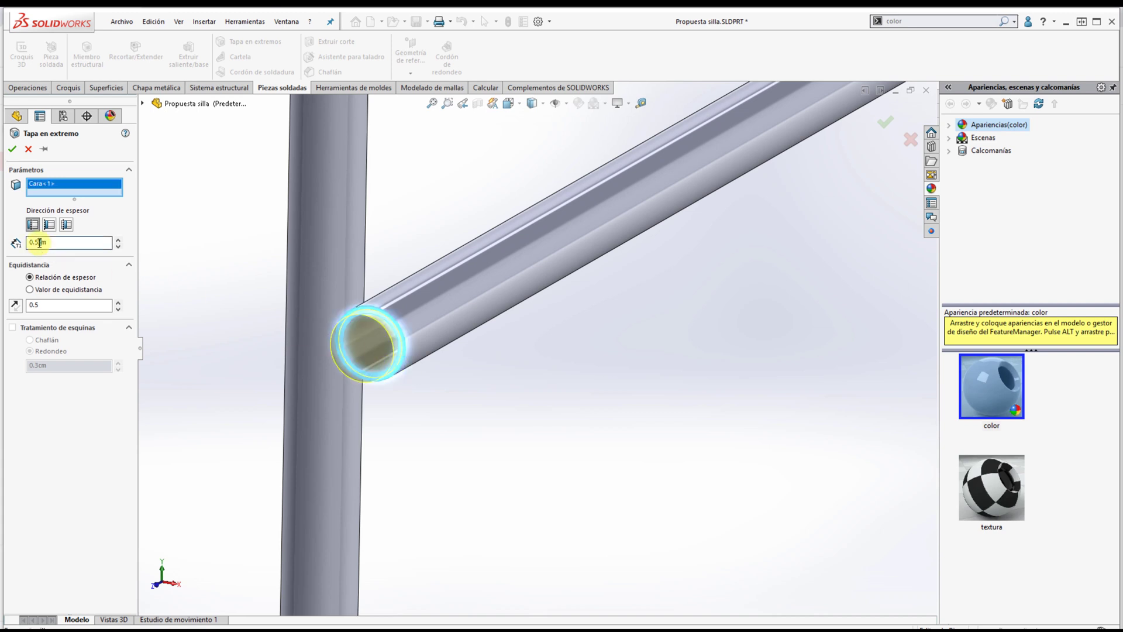
pyautogui.press('Return')
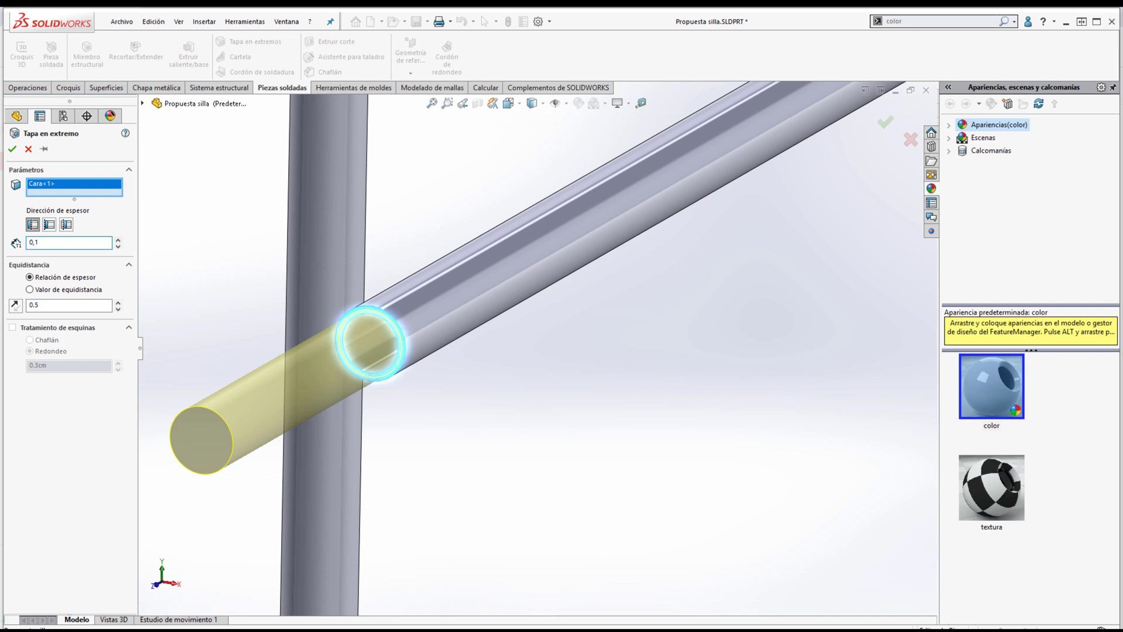
pyautogui.press('Return')
# - Set the end cap's thickness ratio to 0, add the other three open tube ends, and create the caps
pyautogui.scroll(6, 441, 348)
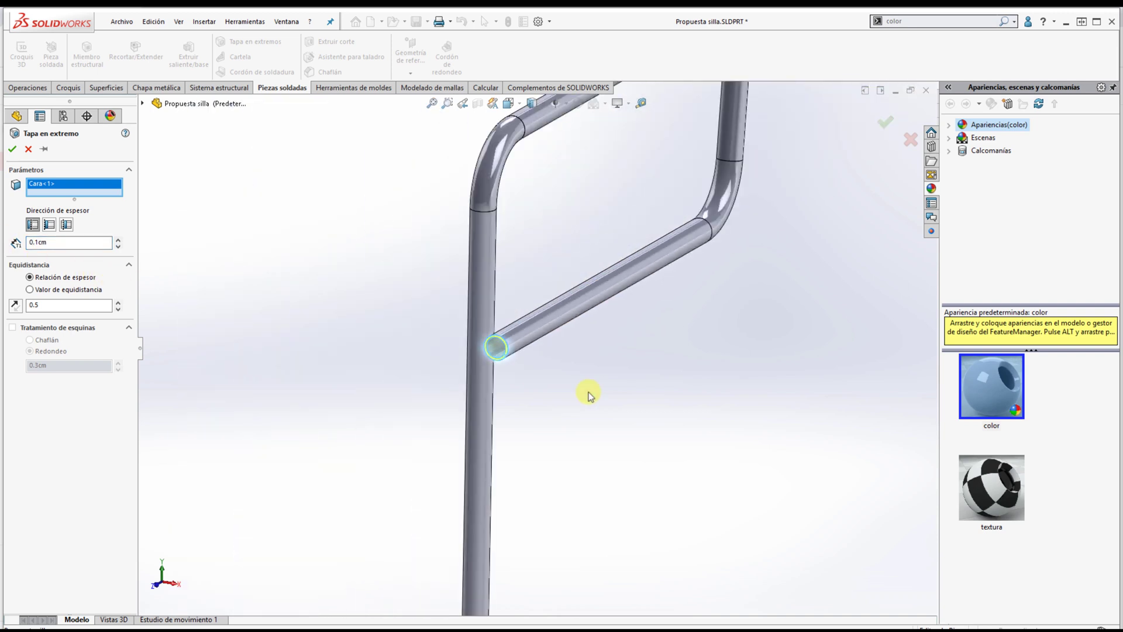
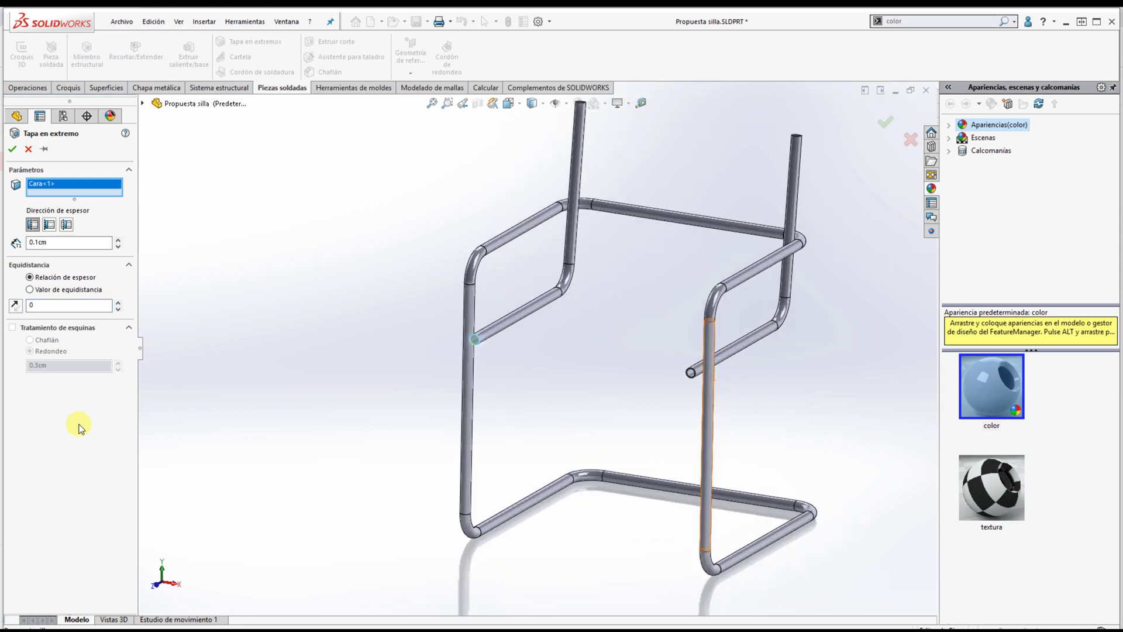
pyautogui.click(587, 402)
pyautogui.scroll(5, 582, 396)
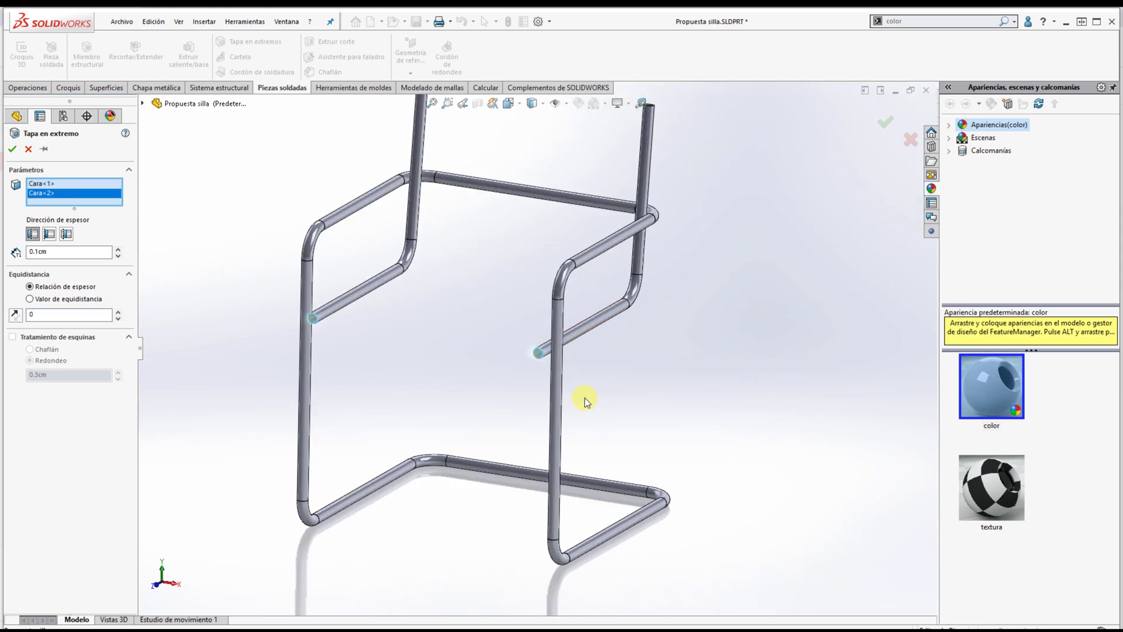
pyautogui.scroll(-8, 582, 396)
pyautogui.click(521, 355)
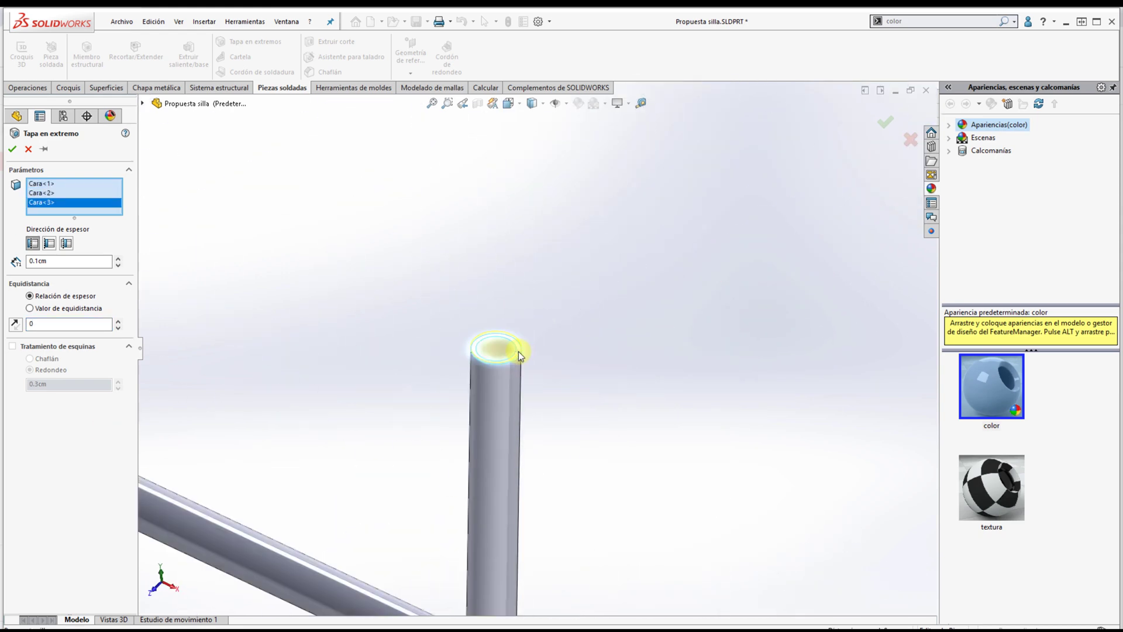
pyautogui.scroll(-8, 520, 351)
pyautogui.scroll(10, 519, 351)
pyautogui.click(610, 313)
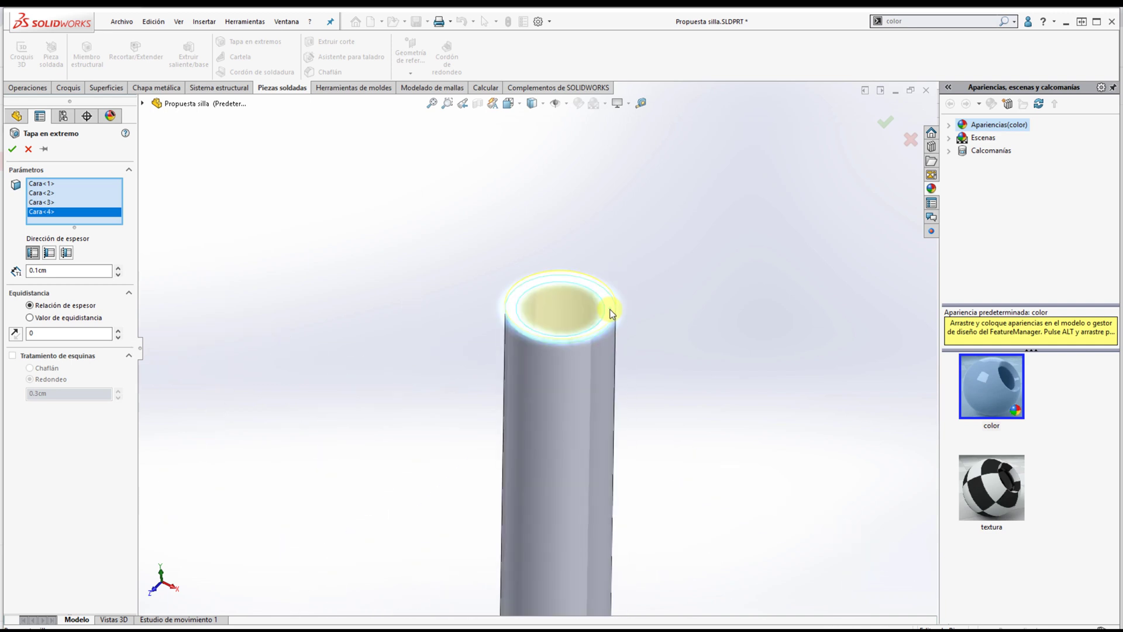
pyautogui.click(11, 150)
# - Apply the polished aluminium appearance (aluminio pulido) to the whole seat and backrest tube feature
pyautogui.scroll(6, 439, 301)
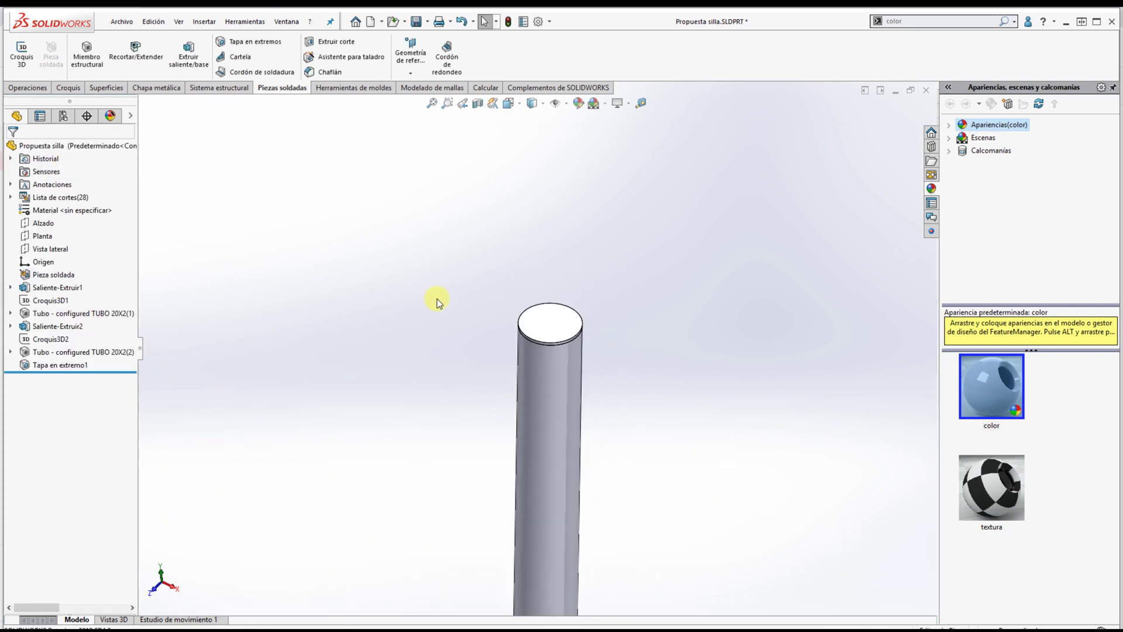
pyautogui.moveTo(439, 300); pyautogui.dragTo(566, 477, button='middle')
pyautogui.scroll(2, 438, 300)
pyautogui.scroll(-4, 567, 476)
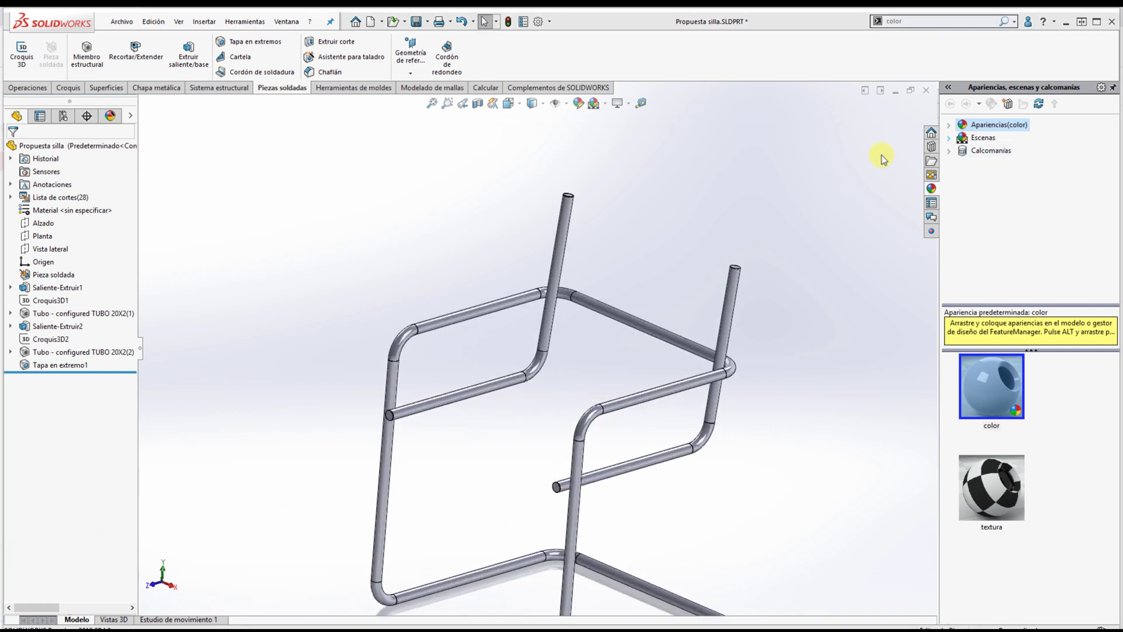
pyautogui.click(949, 125)
pyautogui.click(963, 150)
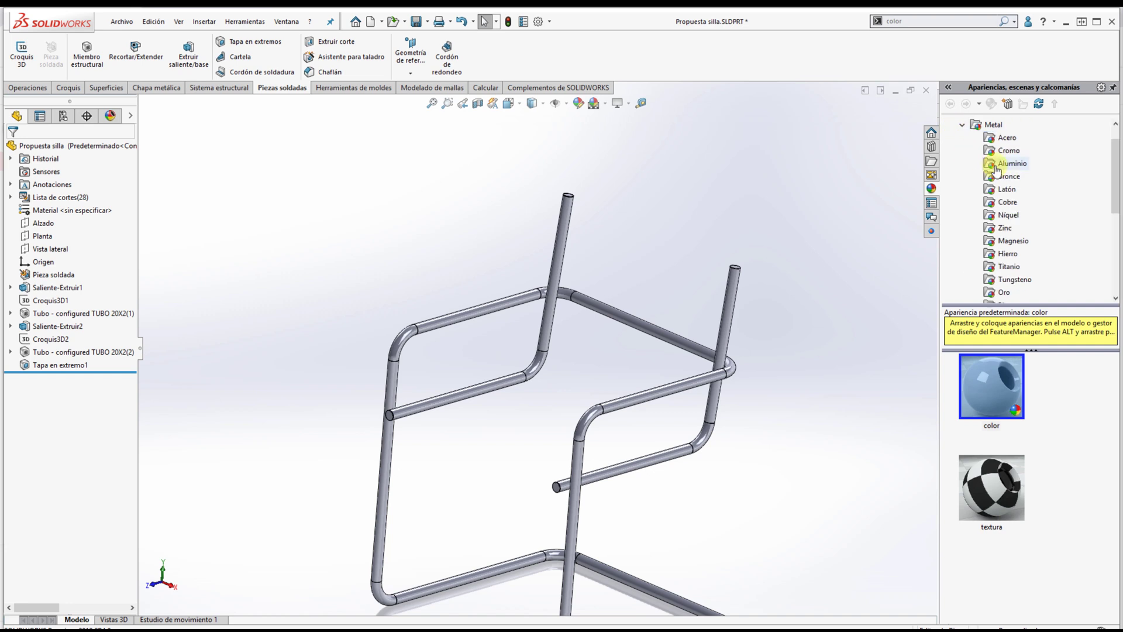
pyautogui.click(1012, 163)
pyautogui.moveTo(1006, 401); pyautogui.dragTo(702, 441)
pyautogui.click(696, 440)
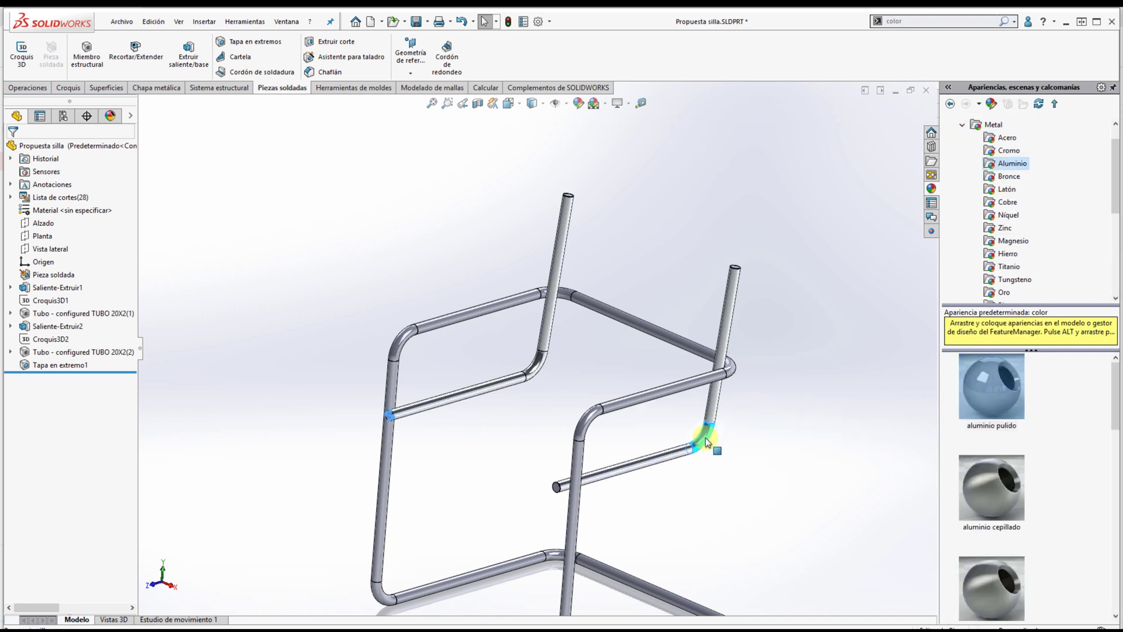
# - Apply the polished aluminium appearance to the main tubular frame of legs, armrests and base
pyautogui.rightClick(705, 446)
pyautogui.moveTo(1000, 391); pyautogui.dragTo(658, 390)
pyautogui.click(661, 391)
pyautogui.scroll(4, 659, 393)
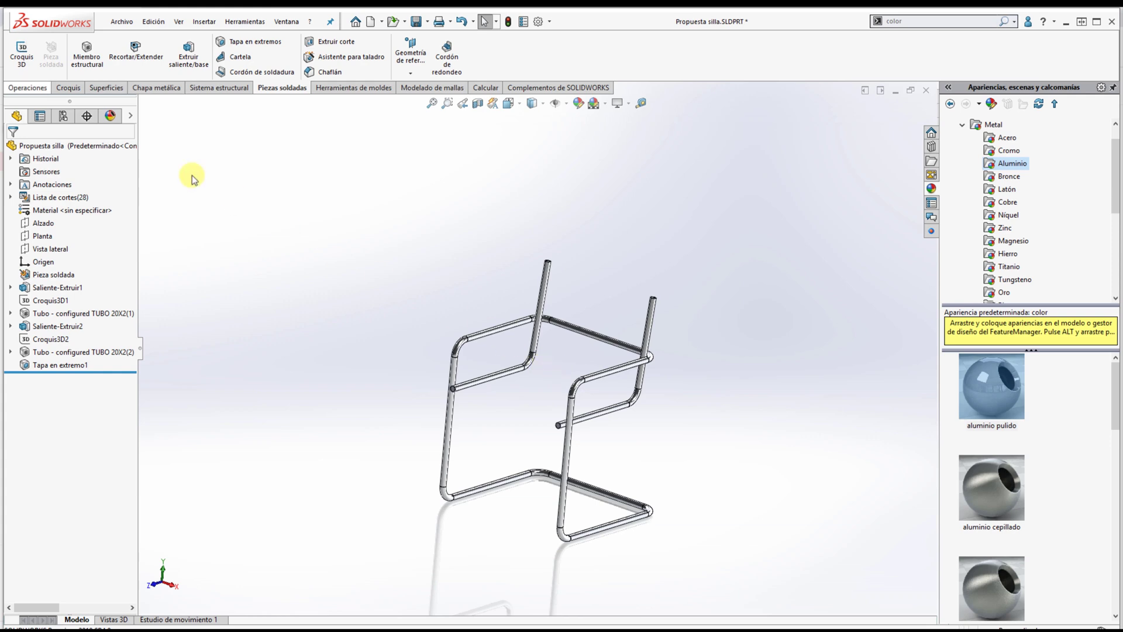
# - Create a reference axis through the cylindrical face of the left front leg
pyautogui.click(34, 90)
pyautogui.scroll(-4, 506, 311)
pyautogui.moveTo(398, 444); pyautogui.dragTo(447, 447, button='middle')
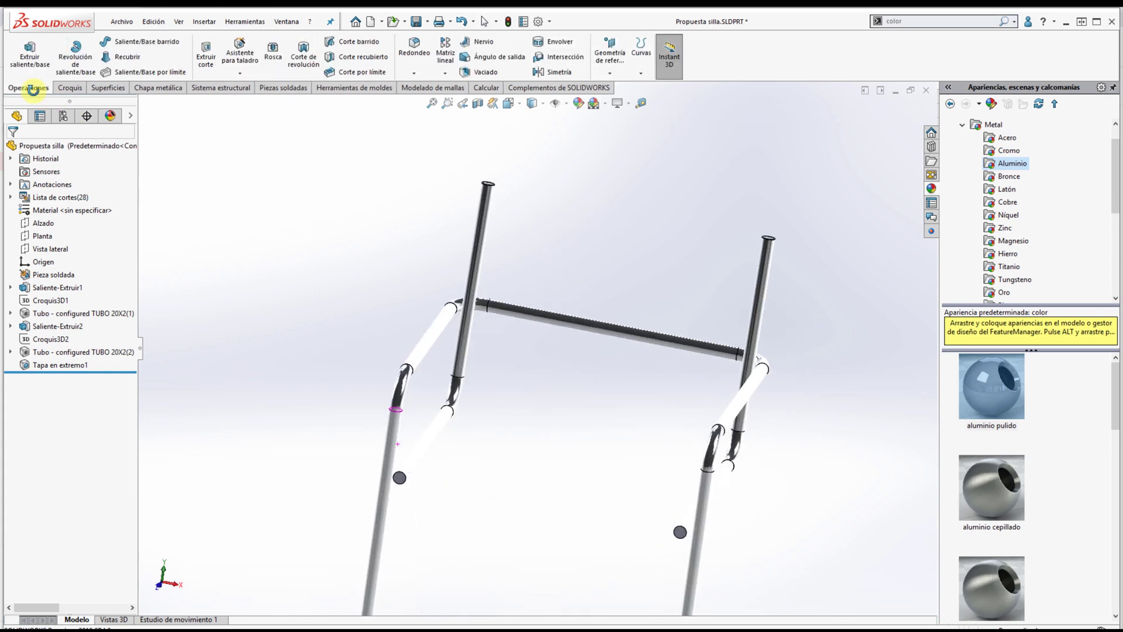
pyautogui.scroll(-4, 404, 472)
pyautogui.moveTo(476, 349); pyautogui.dragTo(412, 337, button='middle')
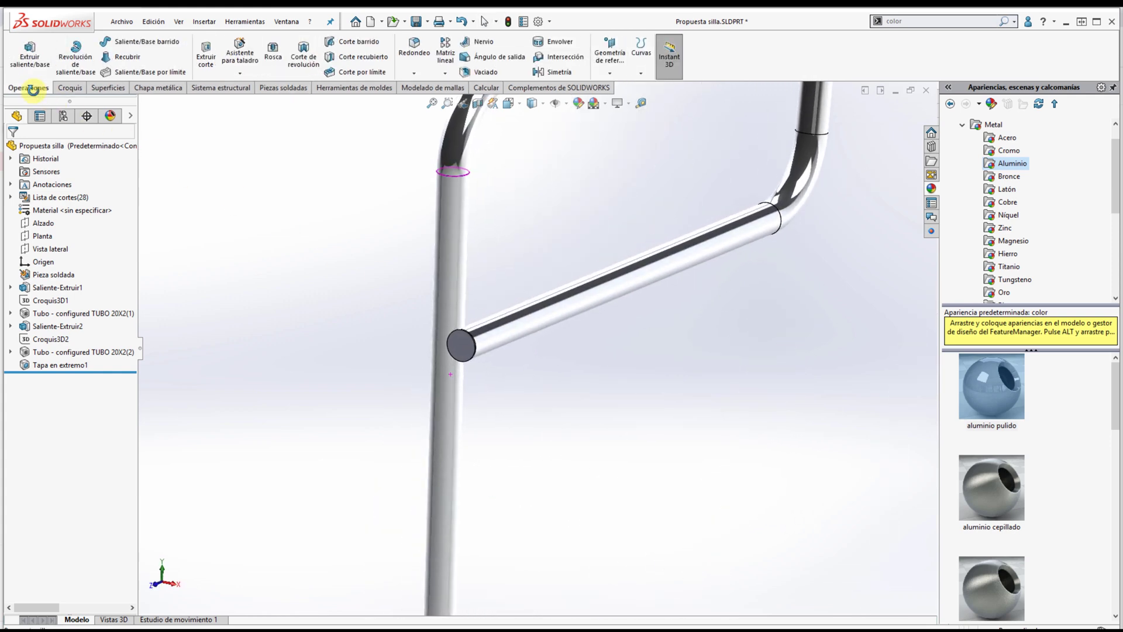
pyautogui.click(639, 76)
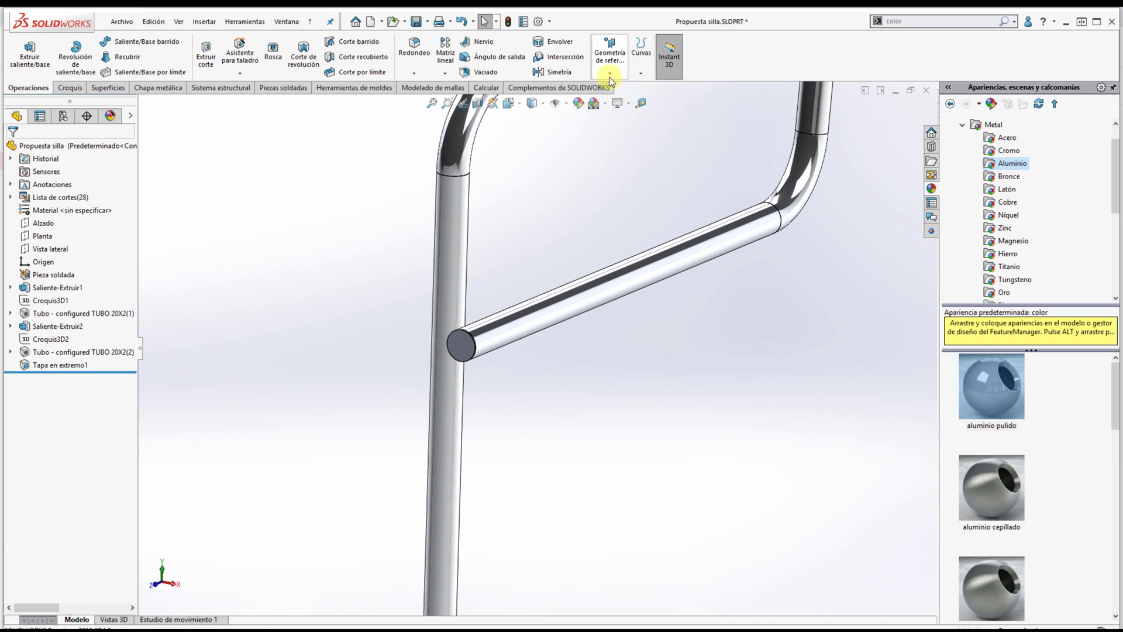
pyautogui.click(610, 75)
pyautogui.click(622, 103)
pyautogui.click(451, 242)
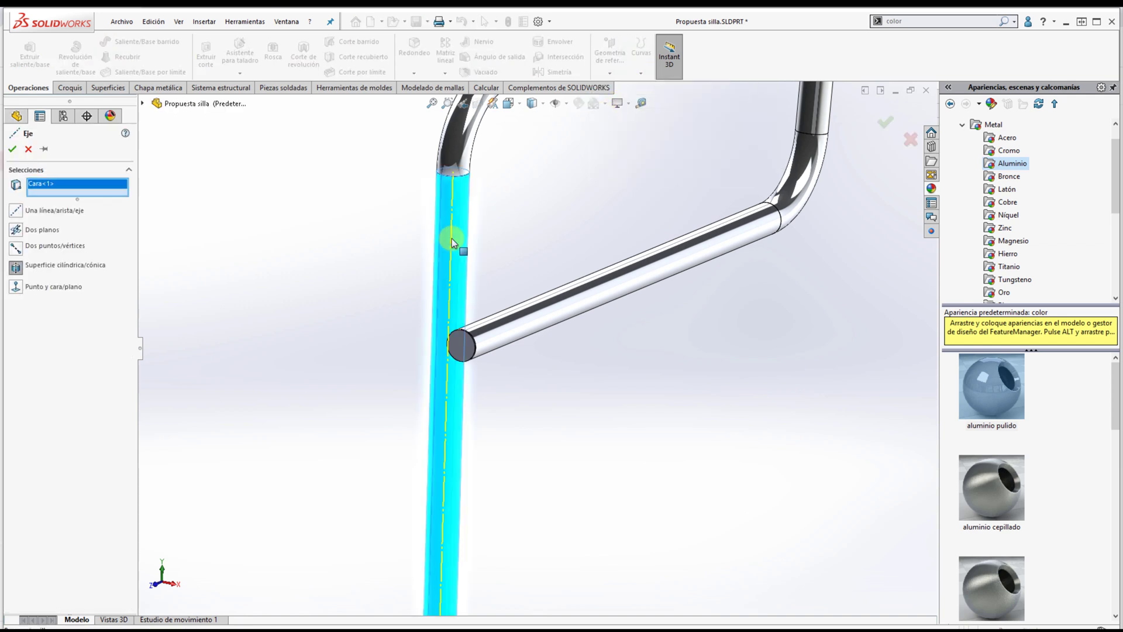
pyautogui.click(13, 149)
# - Create a reference plane coincident with the front leg's axis and perpendicular to the Vista lateral plane
pyautogui.click(610, 75)
pyautogui.click(624, 92)
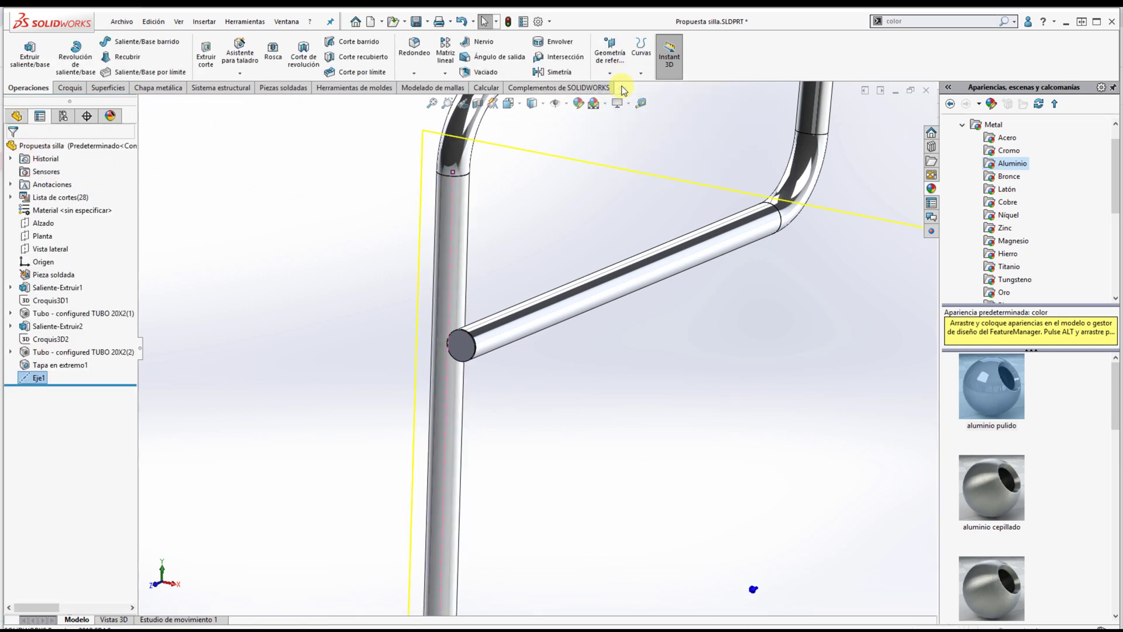
pyautogui.click(143, 104)
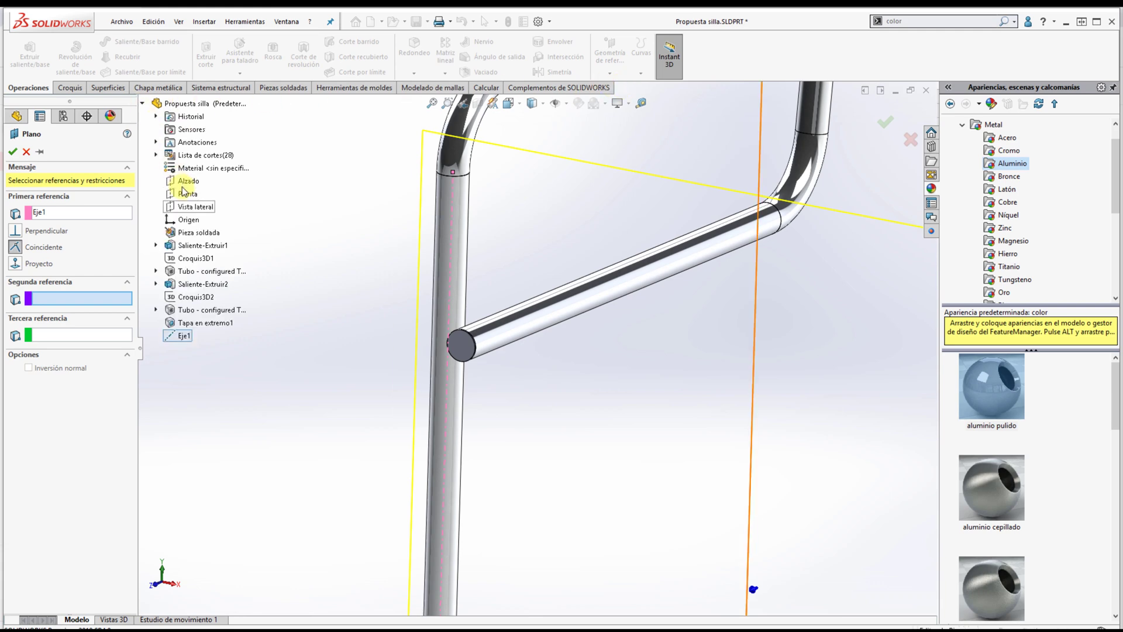
pyautogui.scroll(4, 182, 190)
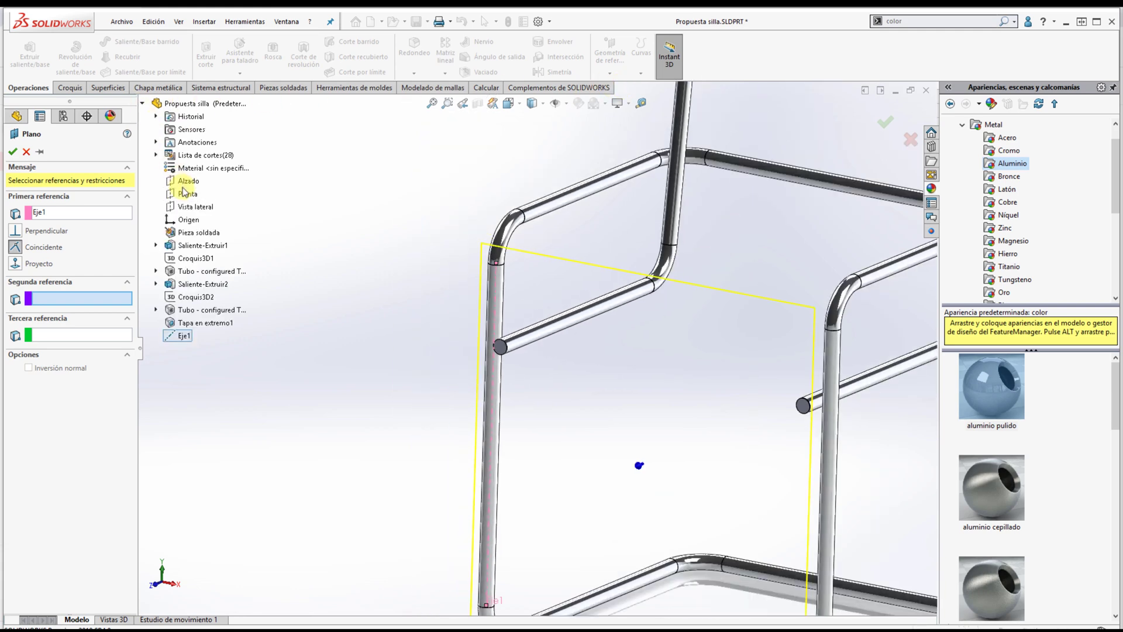
pyautogui.click(203, 207)
pyautogui.click(13, 152)
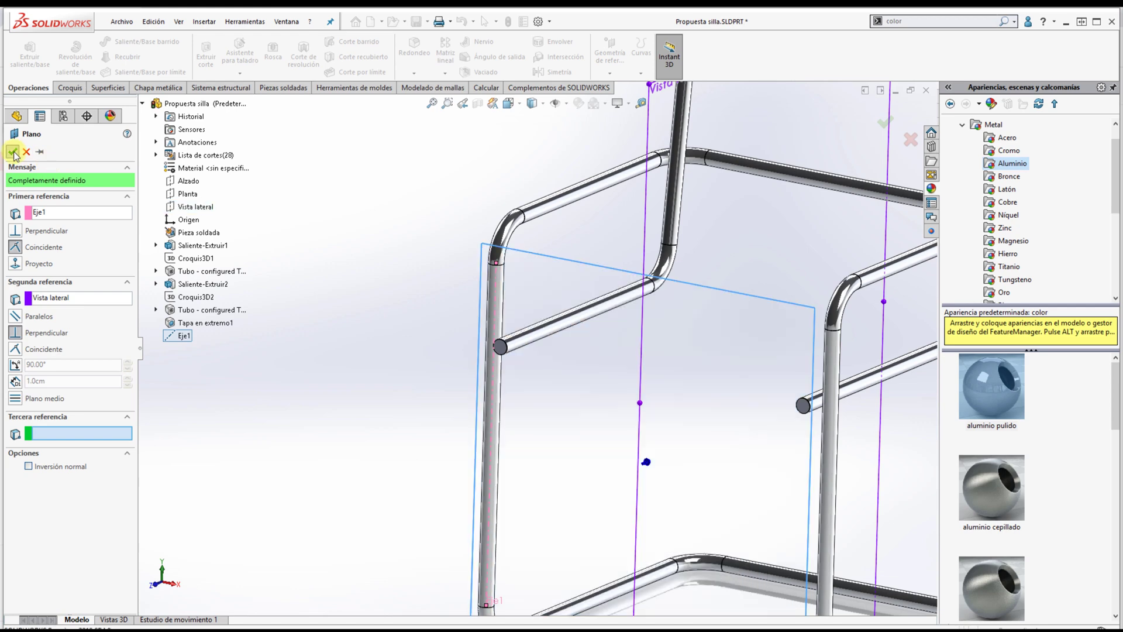
# - Switch to the top view at the left front leg and show the model in wireframe with hidden lines visible
pyautogui.press('space')
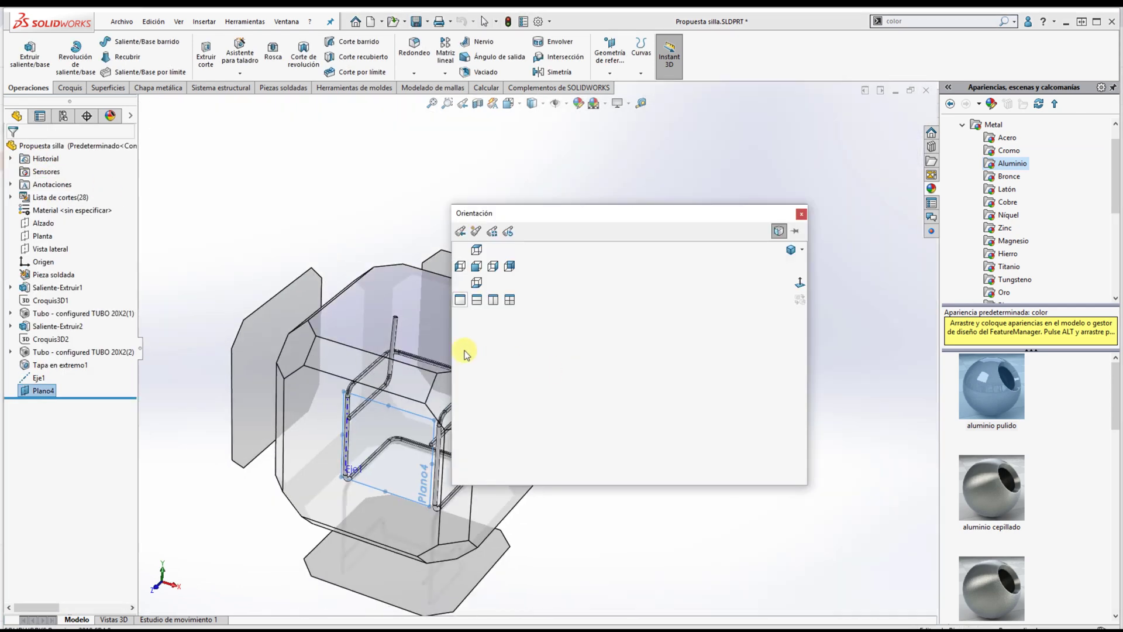
pyautogui.click(405, 338)
pyautogui.scroll(-5, 409, 500)
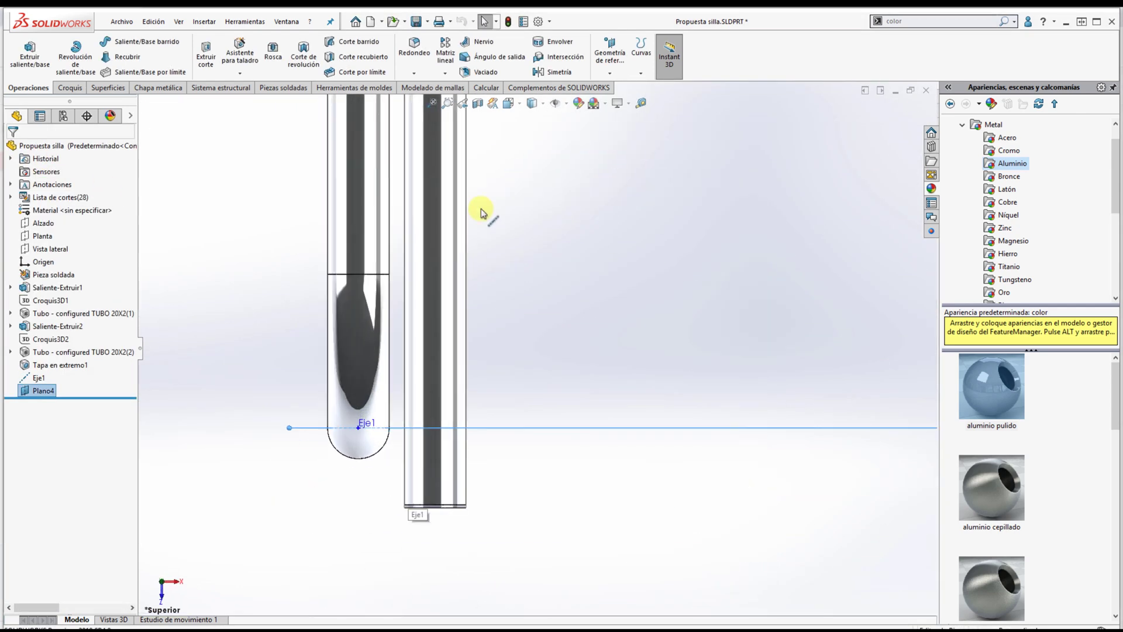
pyautogui.click(543, 103)
pyautogui.click(535, 165)
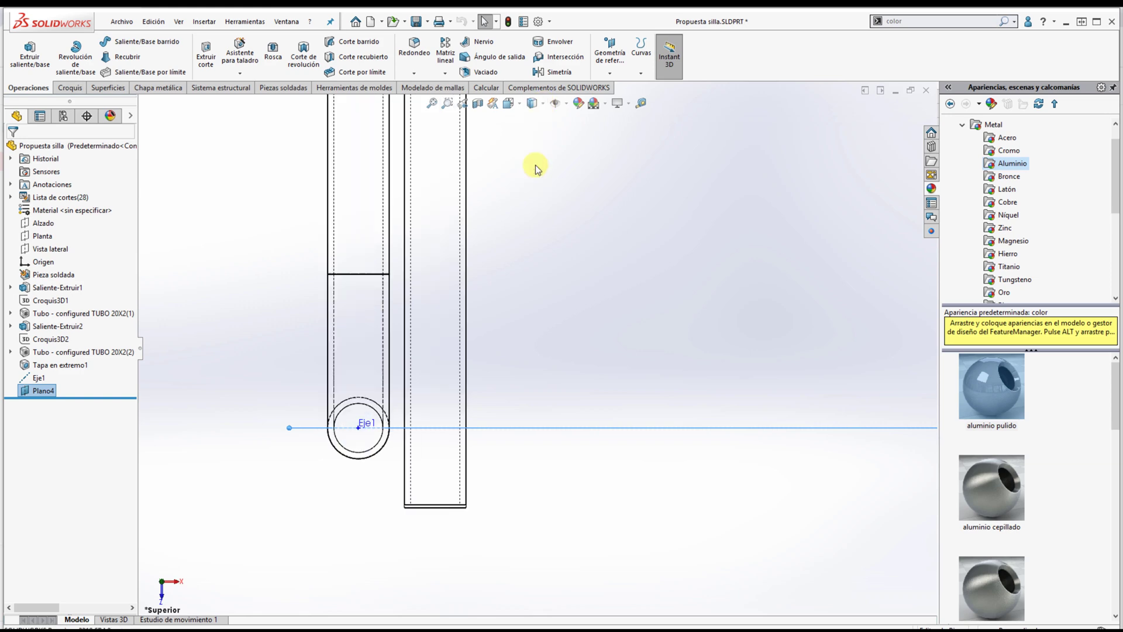
# - Return the chair model's display from hidden-line wireframe to shaded with edges
pyautogui.scroll(-2, 535, 165)
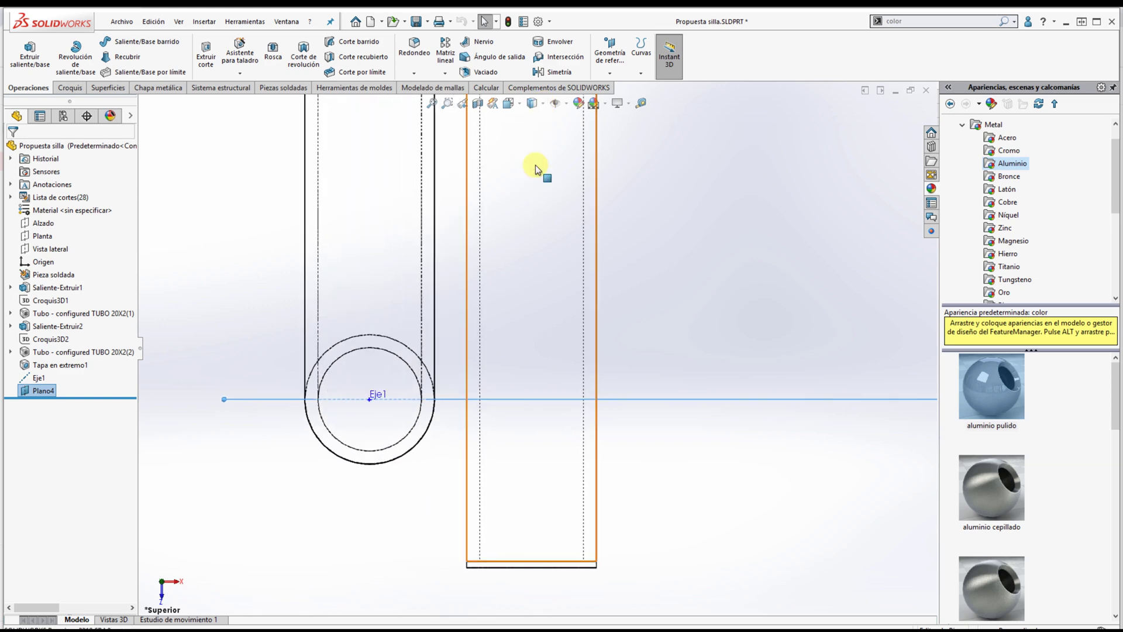
pyautogui.moveTo(536, 165); pyautogui.dragTo(534, 161, button='middle')
pyautogui.click(543, 105)
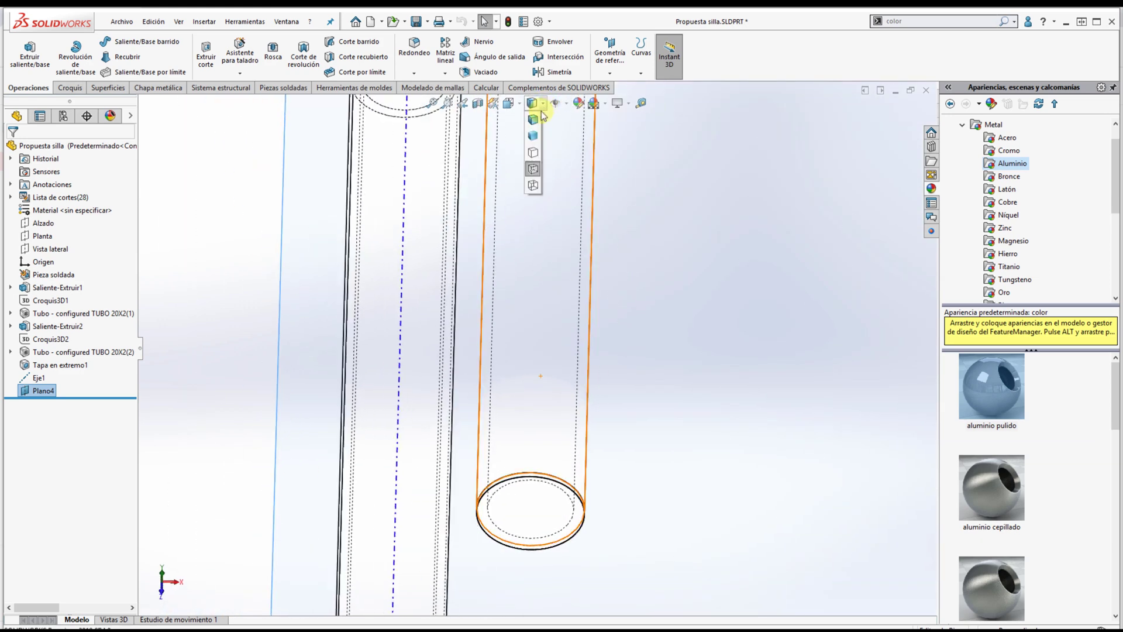
pyautogui.click(535, 120)
pyautogui.scroll(3, 482, 433)
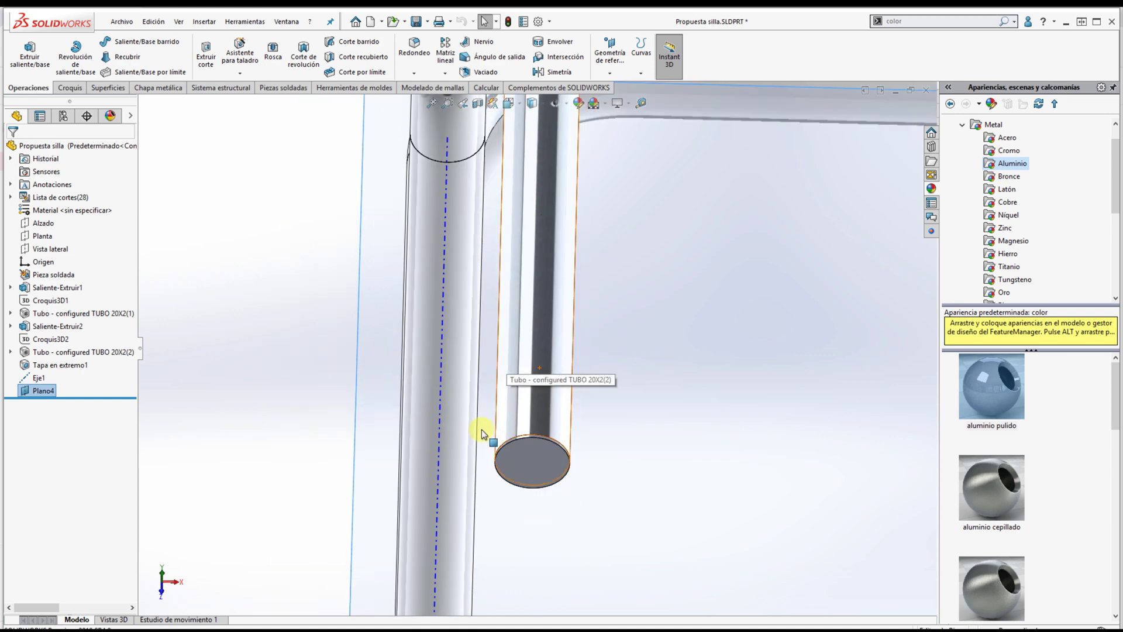
pyautogui.scroll(-3, 482, 433)
pyautogui.scroll(4, 482, 431)
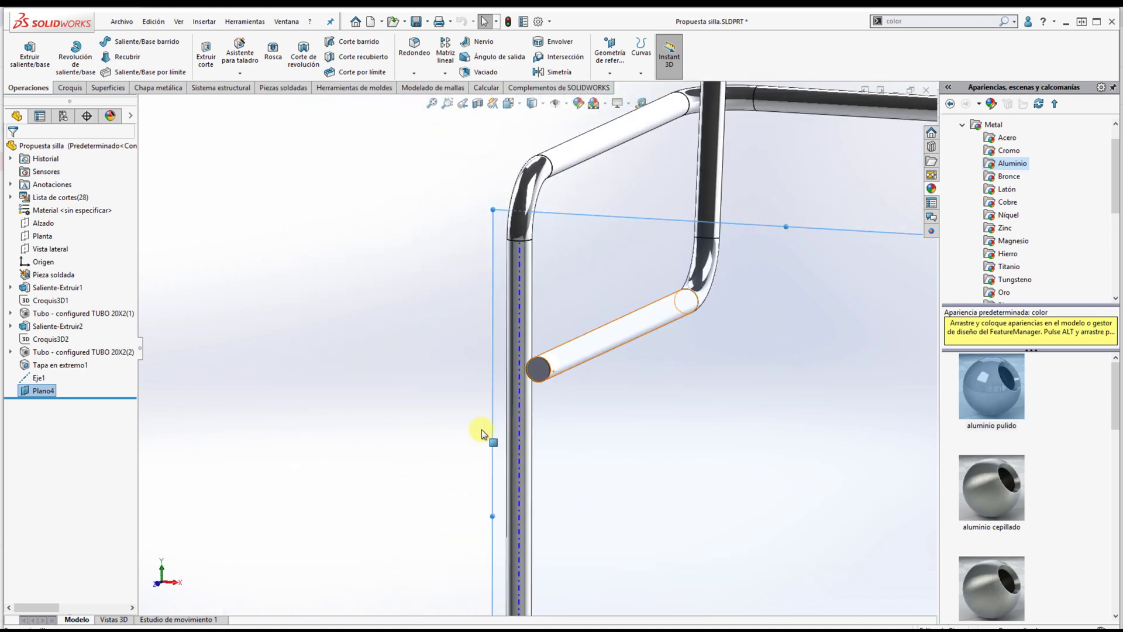
# - Start a sketch on the reference plane through the front leg's axis and hide that plane
pyautogui.click(70, 88)
pyautogui.click(27, 51)
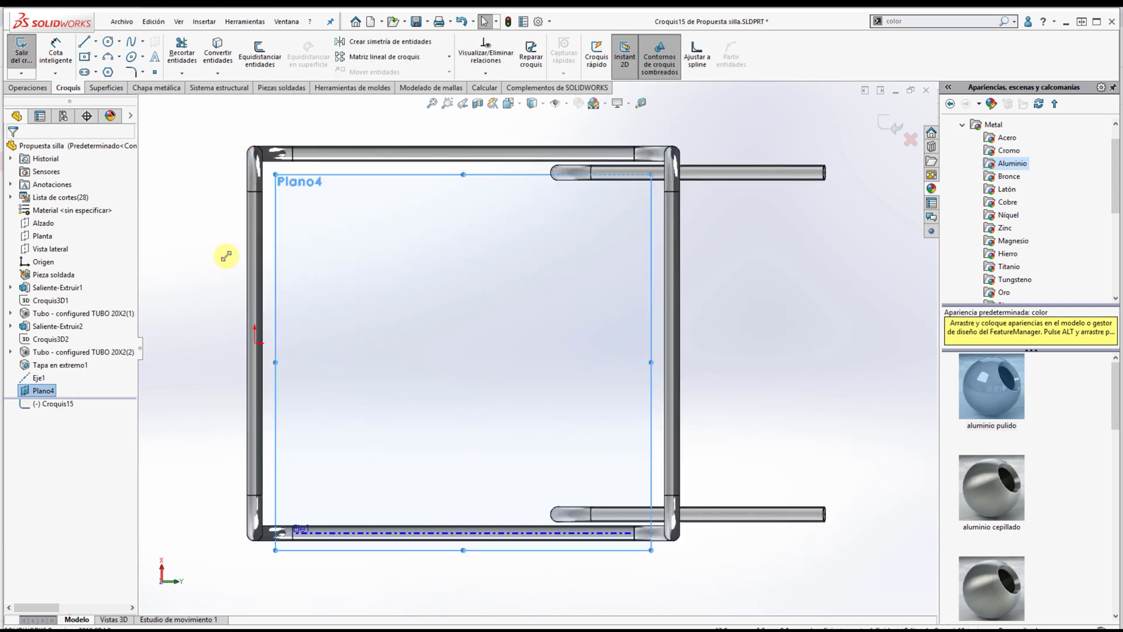
pyautogui.keyDown('shift'); pyautogui.click(162, 583); pyautogui.keyUp('shift')
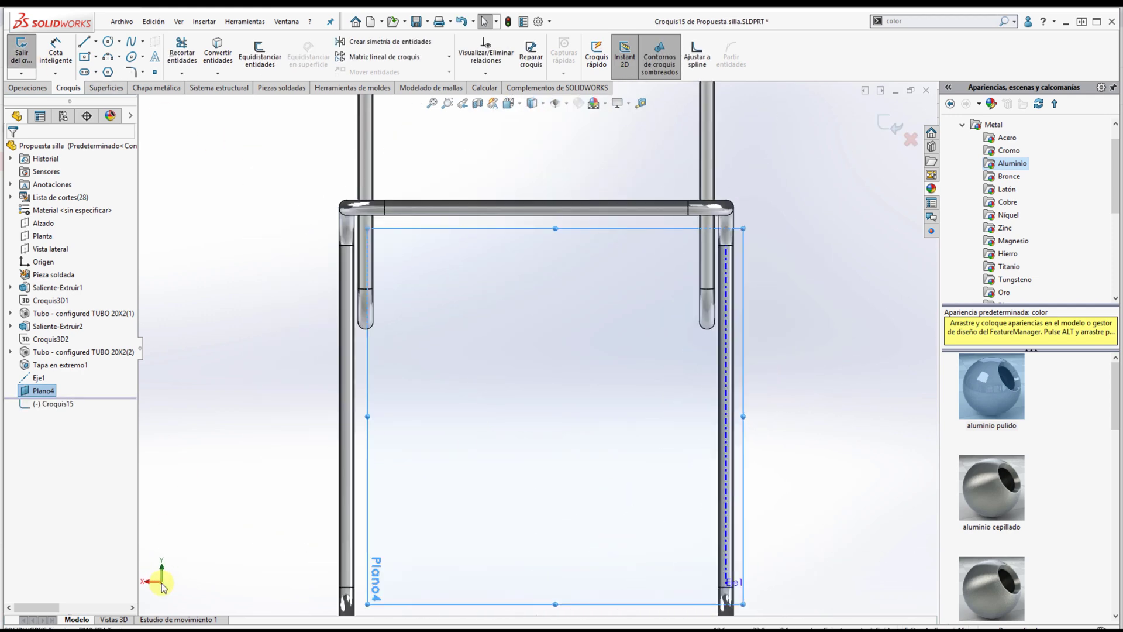
pyautogui.keyDown('shift'); pyautogui.click(163, 585); pyautogui.keyUp('shift')
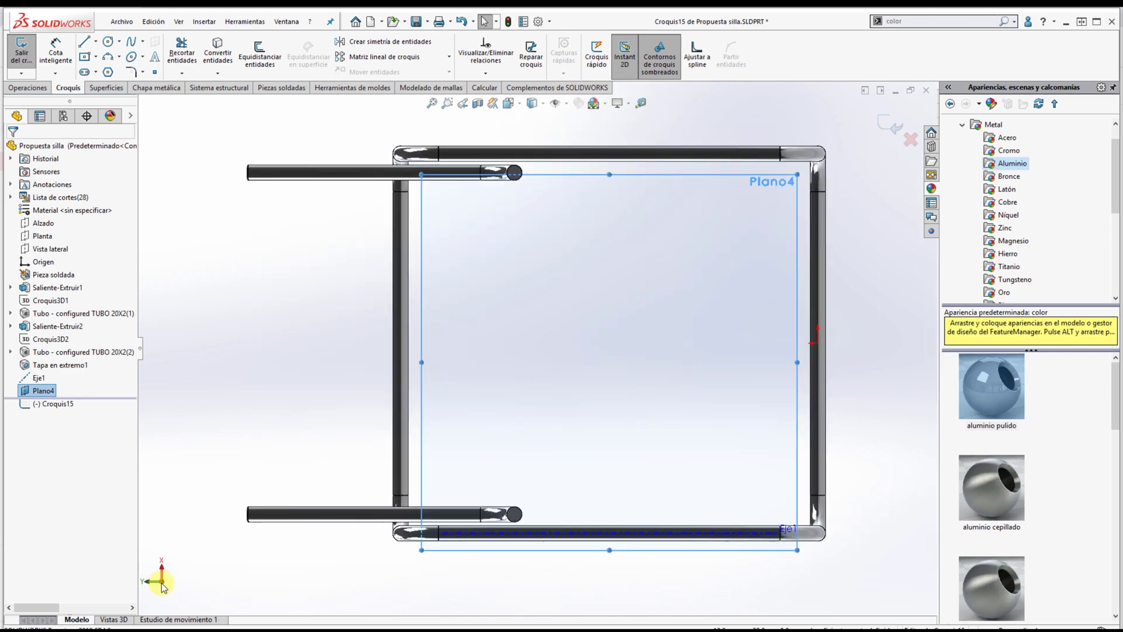
pyautogui.keyDown('shift'); pyautogui.click(163, 585); pyautogui.keyUp('shift')
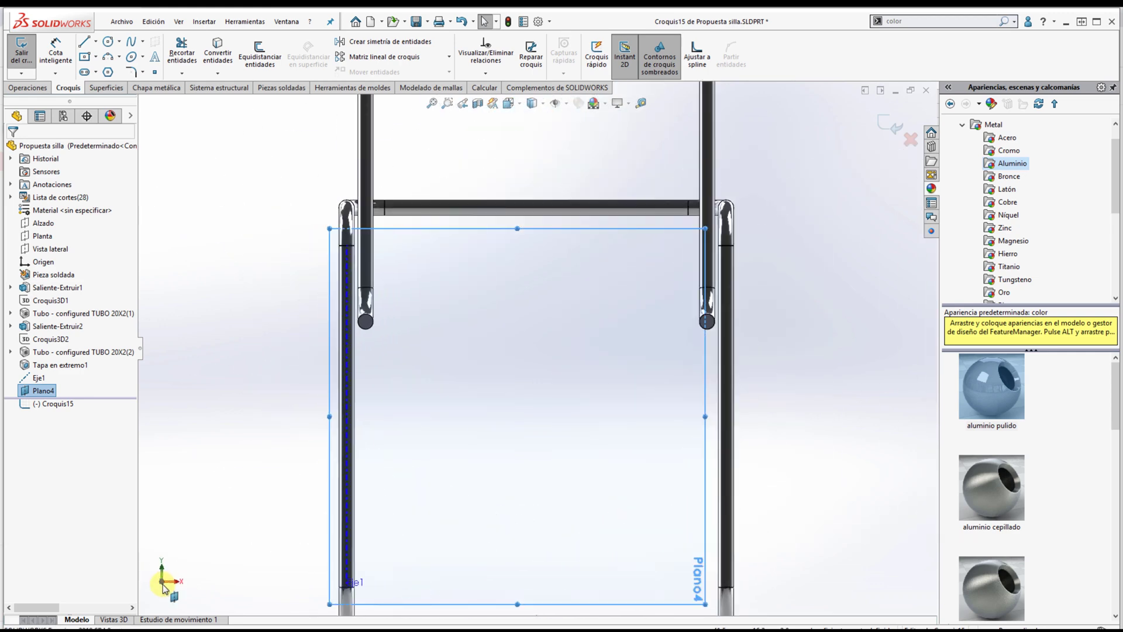
pyautogui.rightClick(544, 296)
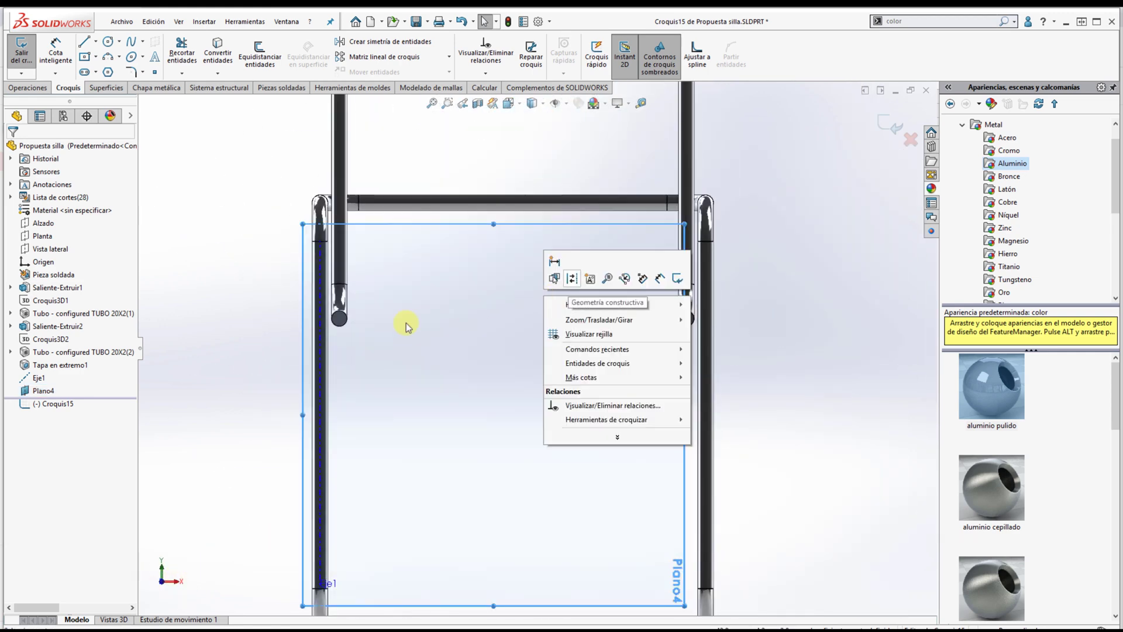
pyautogui.click(43, 391)
pyautogui.click(71, 379)
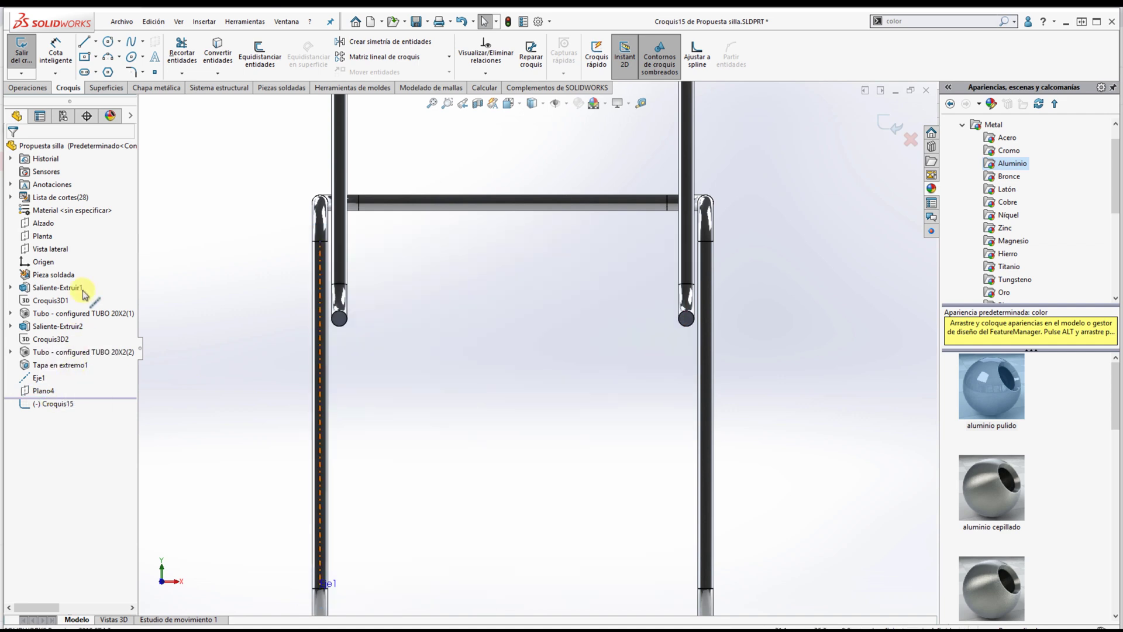
# - Sketch a downward-bowed three-point arc of about 34.8 cm radius between the front end centres of the two seat tubes
pyautogui.click(113, 58)
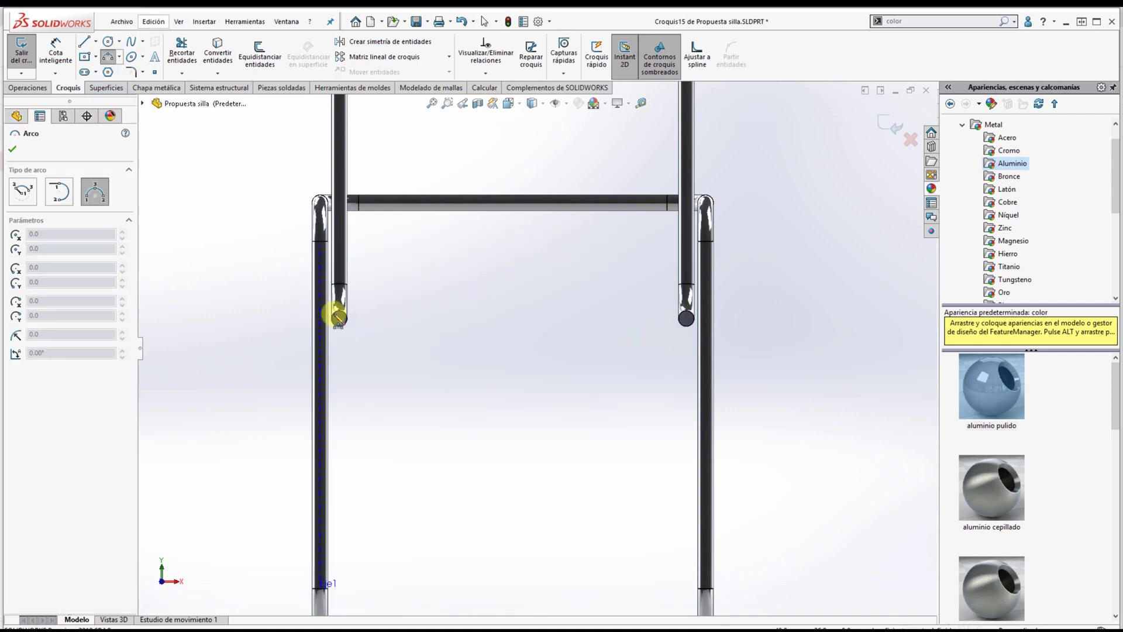
pyautogui.click(686, 319)
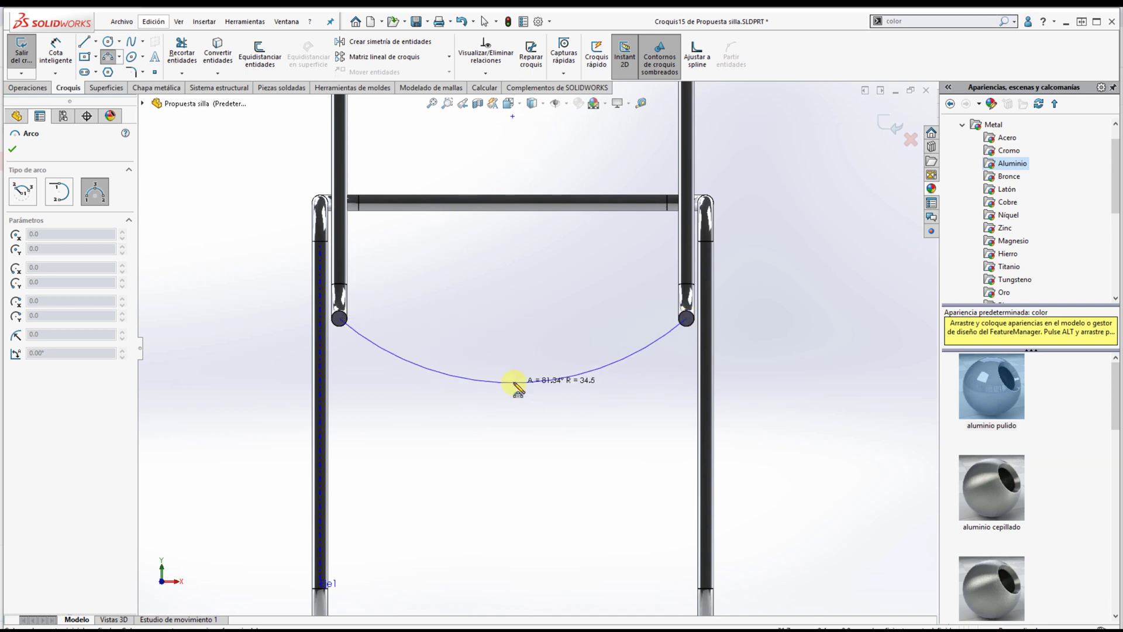
pyautogui.click(515, 384)
pyautogui.press('Escape')
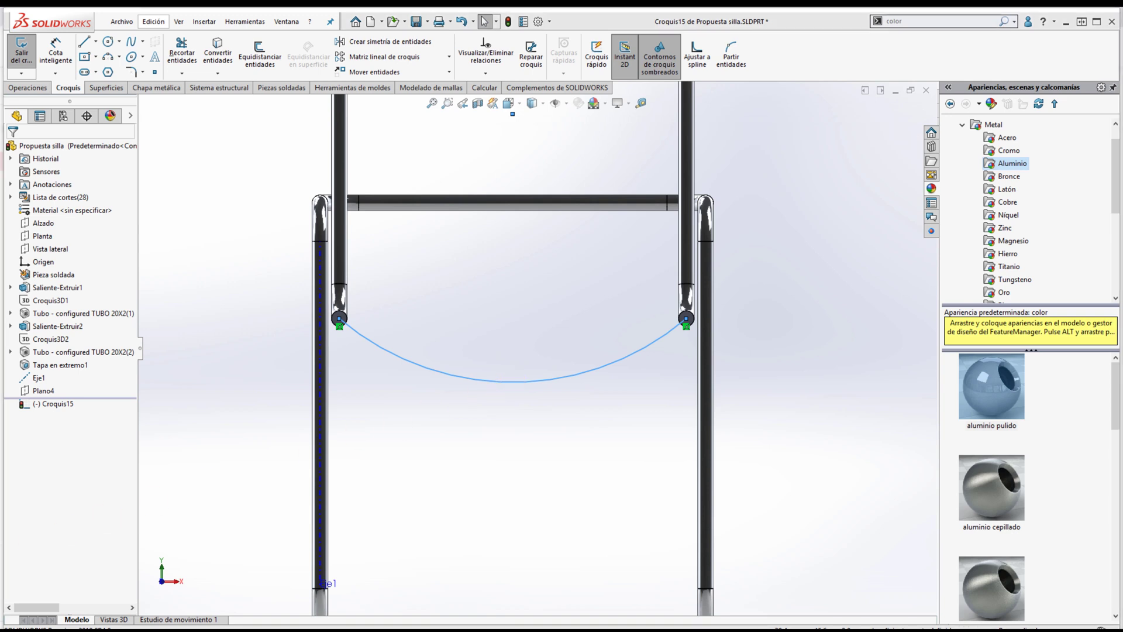
# - Set the arc's radius to 45 cm and finish the sketch
pyautogui.click(66, 49)
pyautogui.click(395, 343)
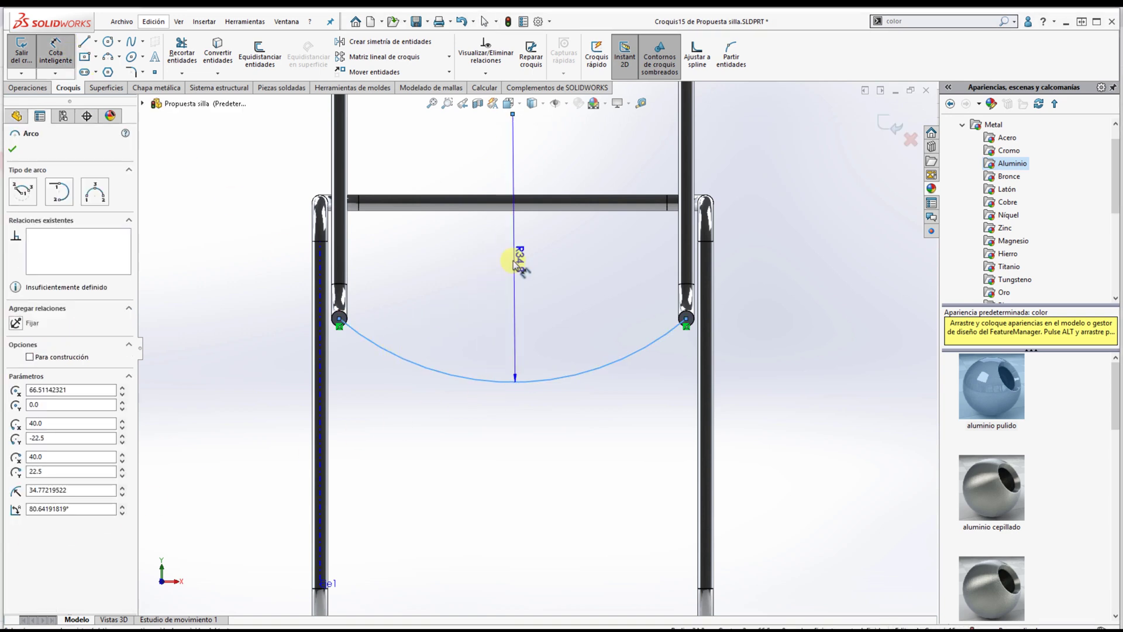
pyautogui.click(516, 261)
pyautogui.write('45')
pyautogui.press('Return')
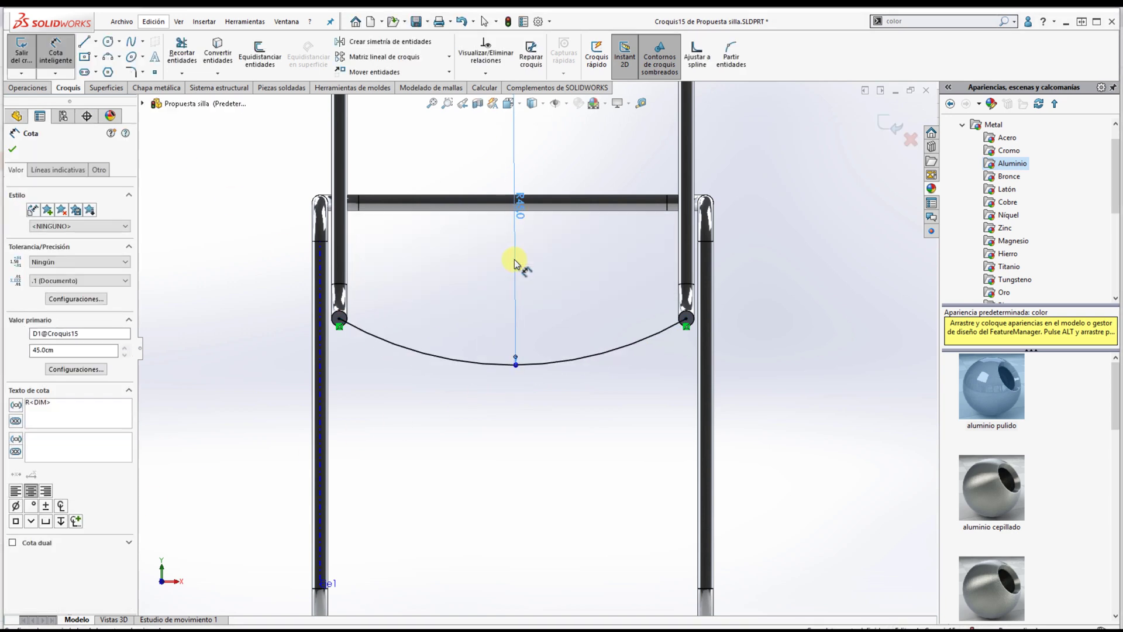
pyautogui.scroll(3, 515, 263)
pyautogui.click(12, 148)
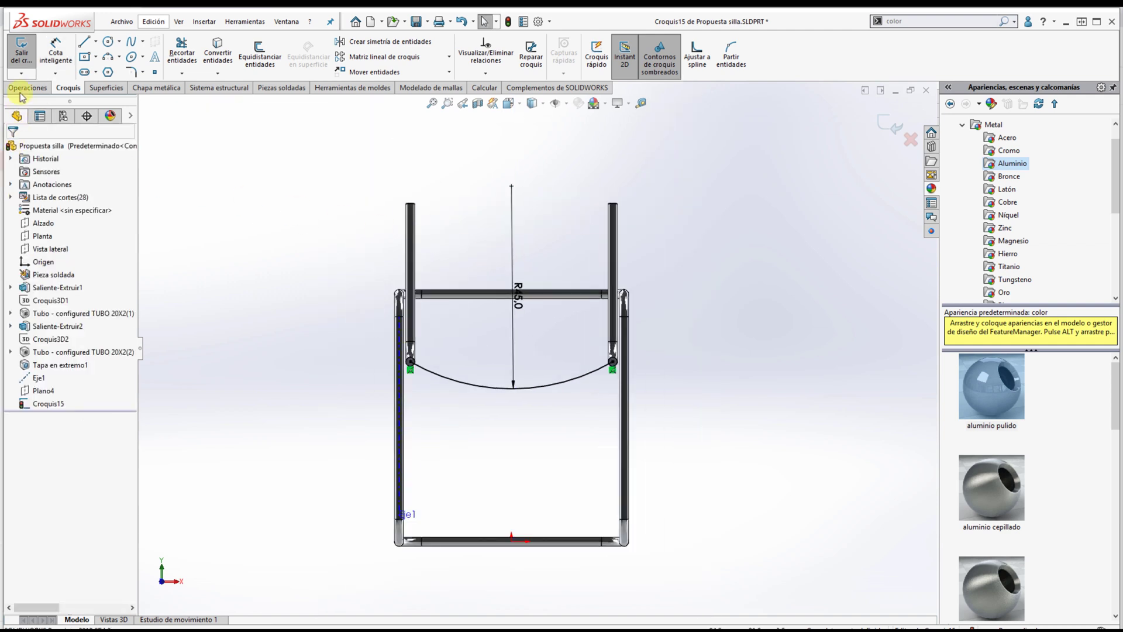
pyautogui.click(24, 56)
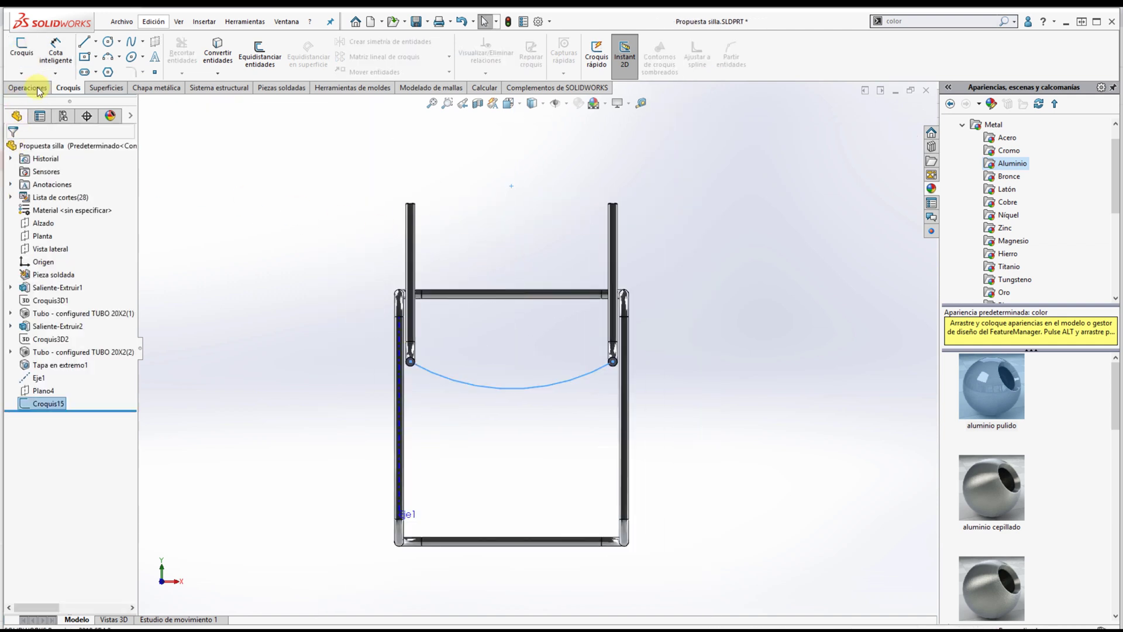
# - Create a structural member along the arc using the Tubo standard, Tubo - Configured type and size Tubo 10x1
pyautogui.click(283, 87)
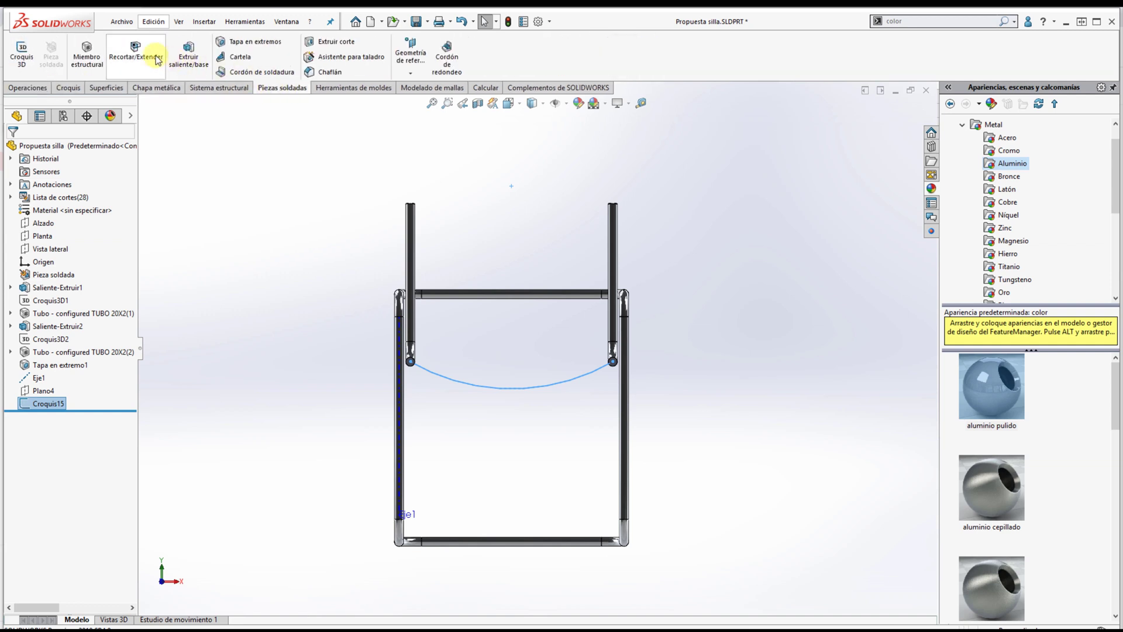
pyautogui.click(88, 57)
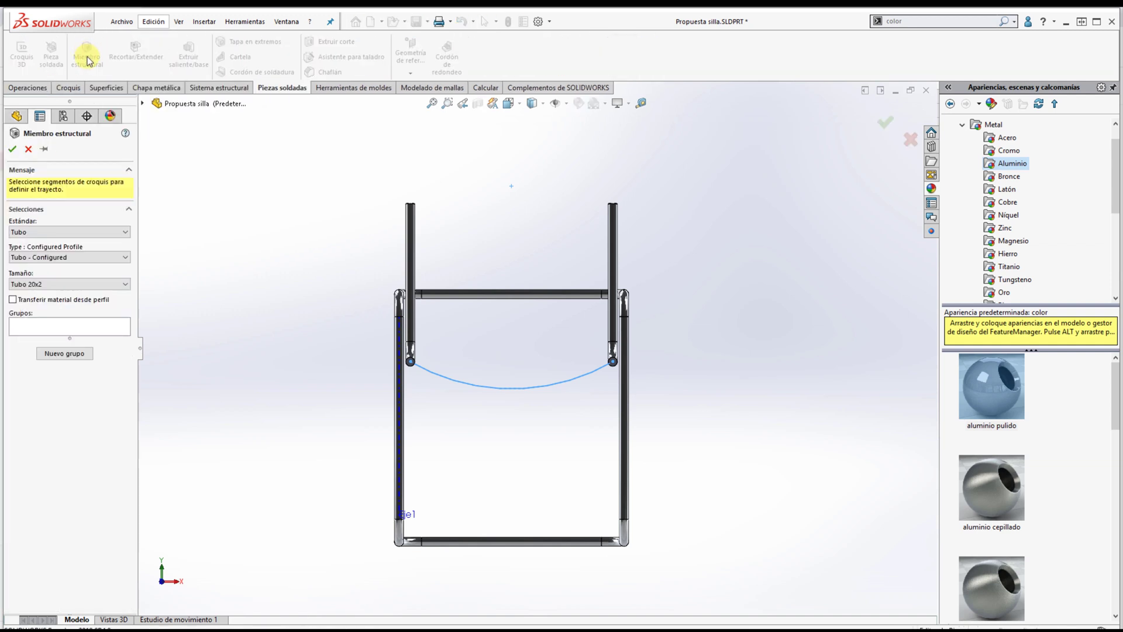
pyautogui.click(91, 279)
pyautogui.click(67, 309)
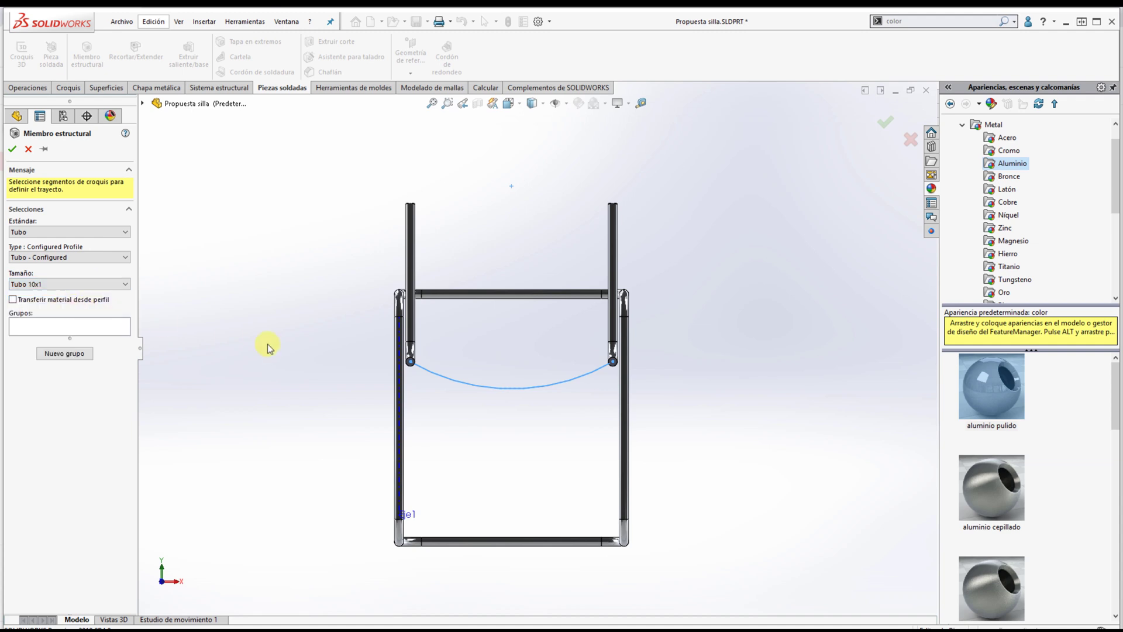
pyautogui.click(472, 384)
pyautogui.moveTo(471, 384); pyautogui.dragTo(380, 338, button='middle')
pyautogui.click(12, 151)
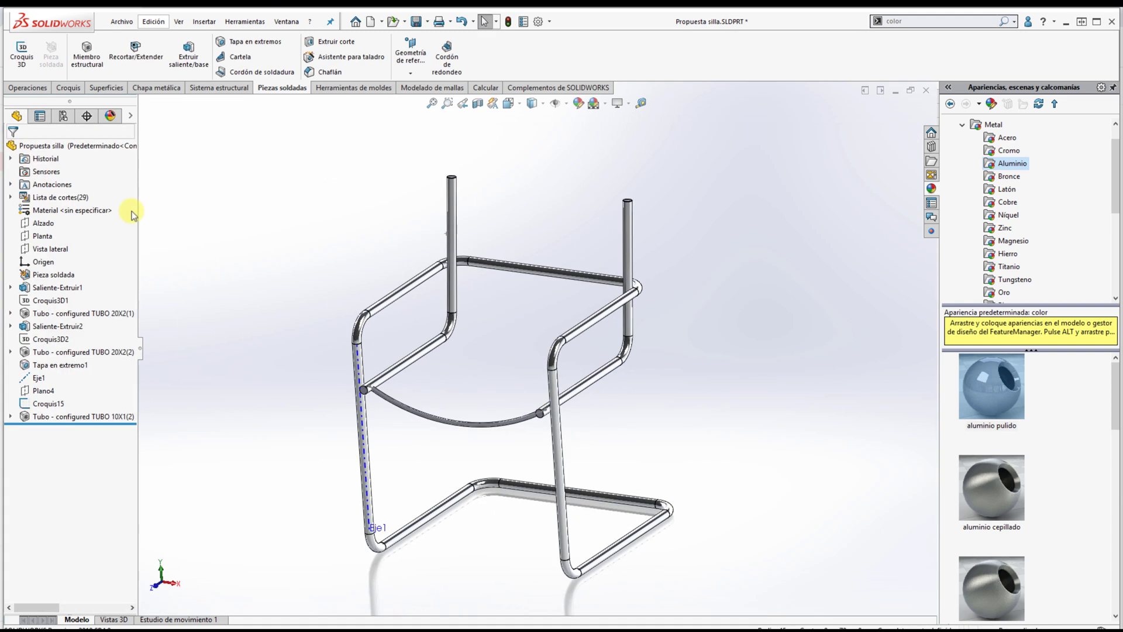
# - Hide the reference axis on the front leg
pyautogui.moveTo(462, 377)
pyautogui.mouseDown(button='middle')
pyautogui.moveTo(542, 366)
pyautogui.moveTo(475, 368)
pyautogui.mouseUp(button='middle')
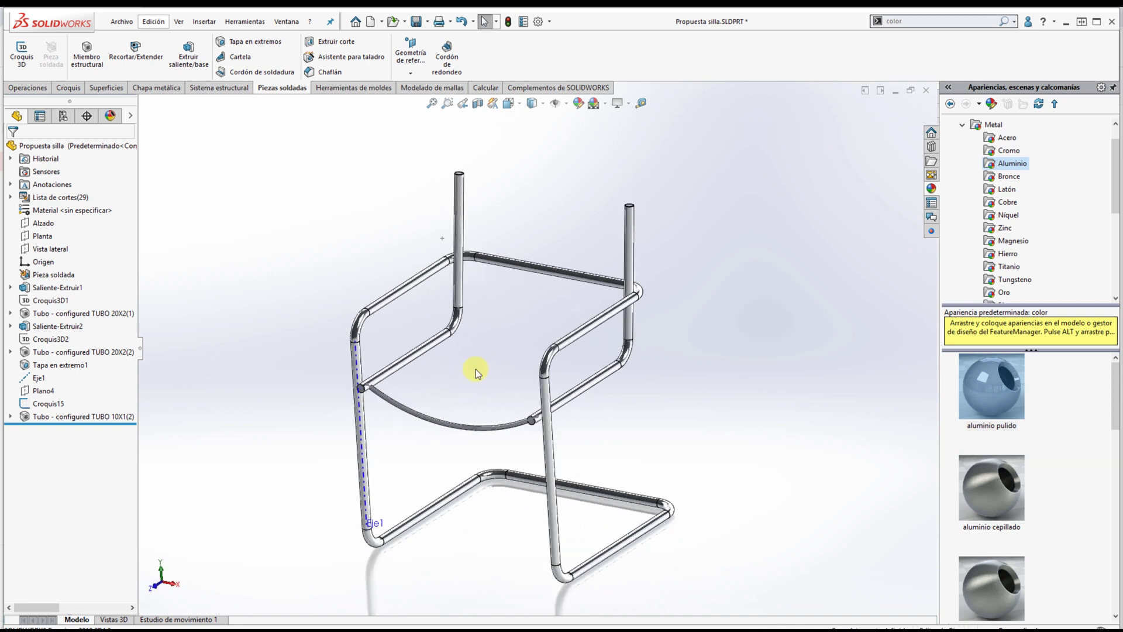
pyautogui.click(109, 532)
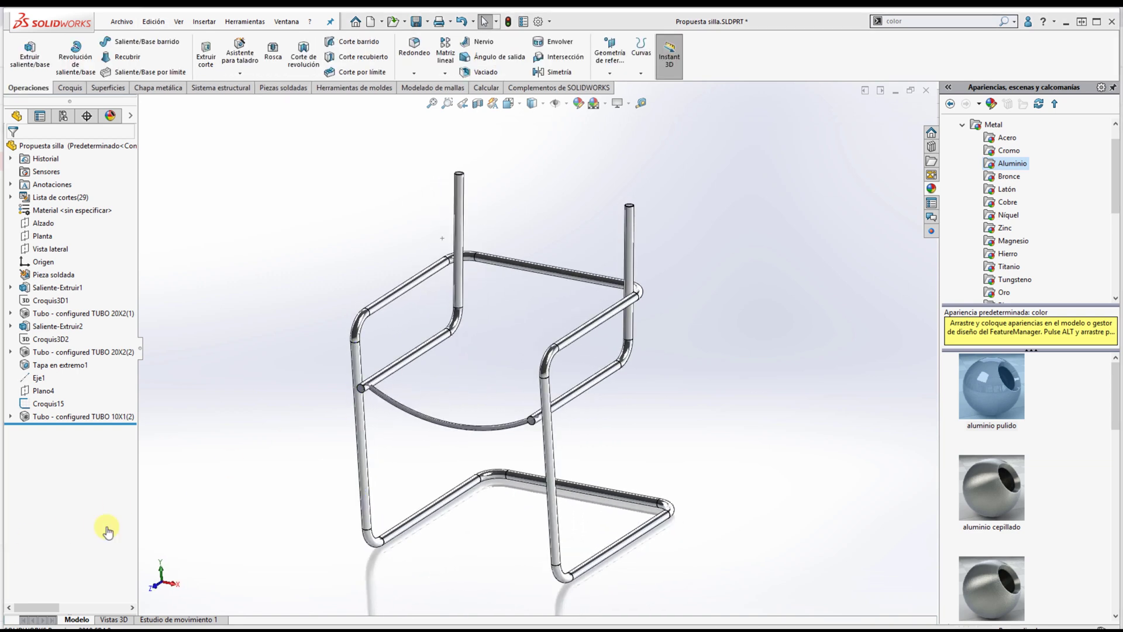
pyautogui.rightClick(576, 398)
pyautogui.press('Escape')
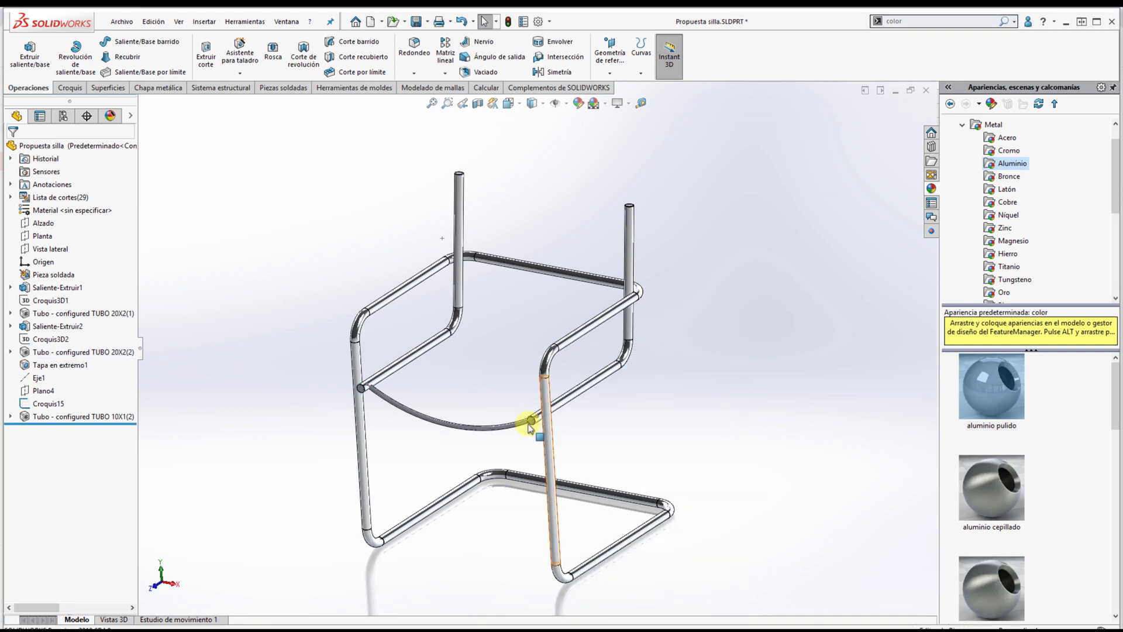
pyautogui.rightClick(95, 419)
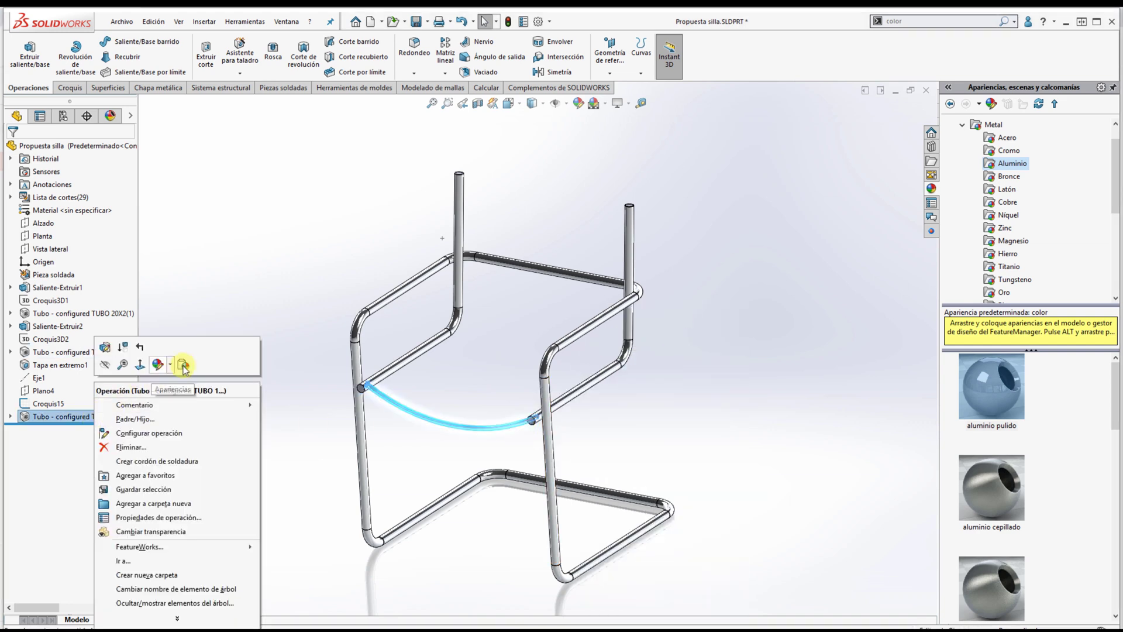
pyautogui.click(185, 367)
pyautogui.scroll(-2, 391, 437)
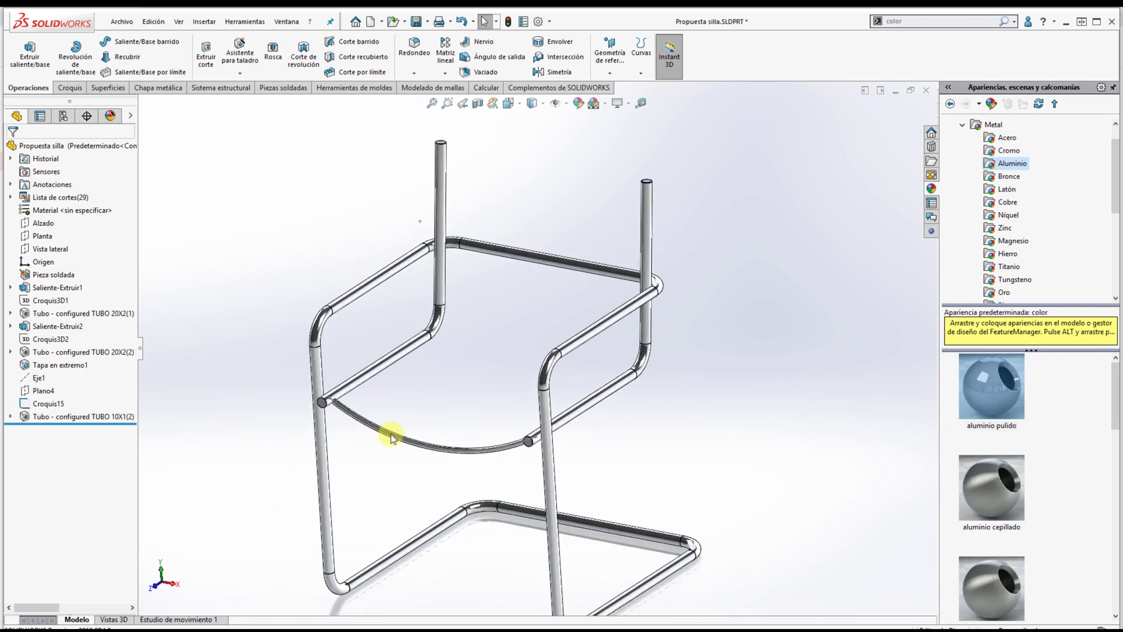
pyautogui.rightClick(404, 439)
pyautogui.click(432, 422)
# - Start a linear pattern for the curved cross tube, showing Croquis3D2 and using its straight line inside the left seat tube as direction 1
pyautogui.scroll(1, 432, 423)
pyautogui.moveTo(432, 422); pyautogui.dragTo(442, 428, button='middle')
pyautogui.scroll(-3, 430, 419)
pyautogui.click(442, 428)
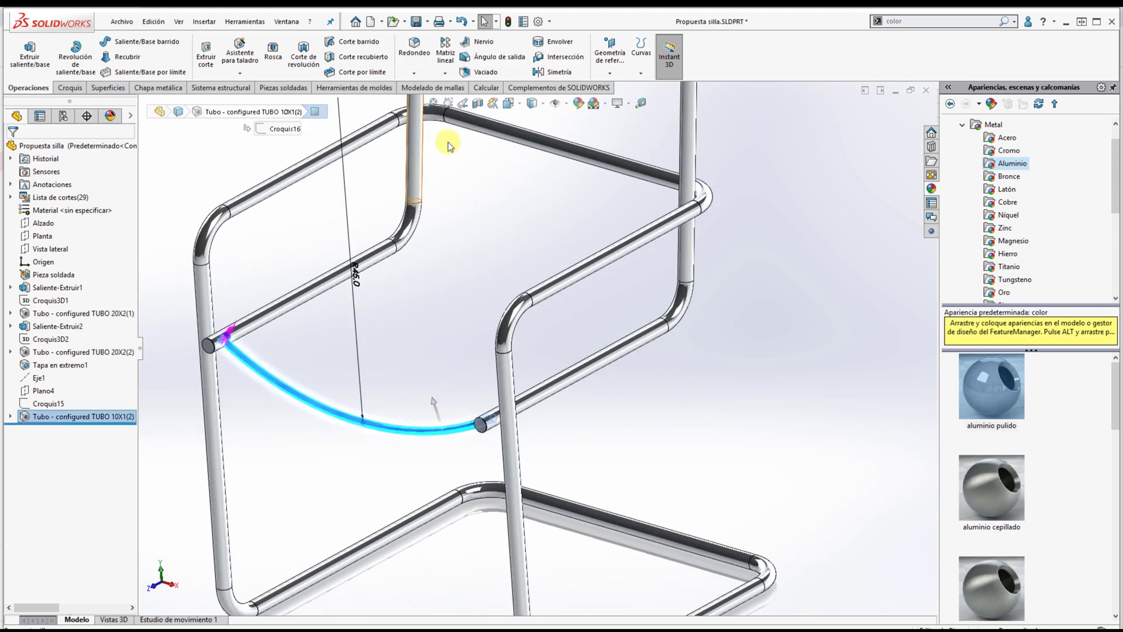
pyautogui.click(445, 73)
pyautogui.click(454, 86)
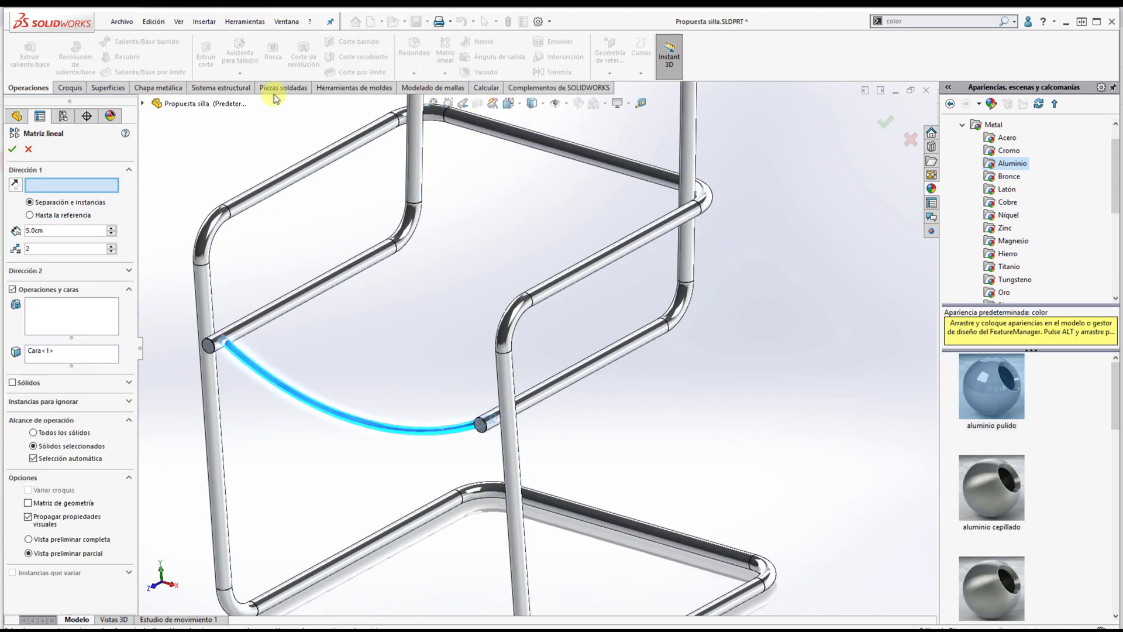
pyautogui.click(143, 103)
pyautogui.rightClick(184, 296)
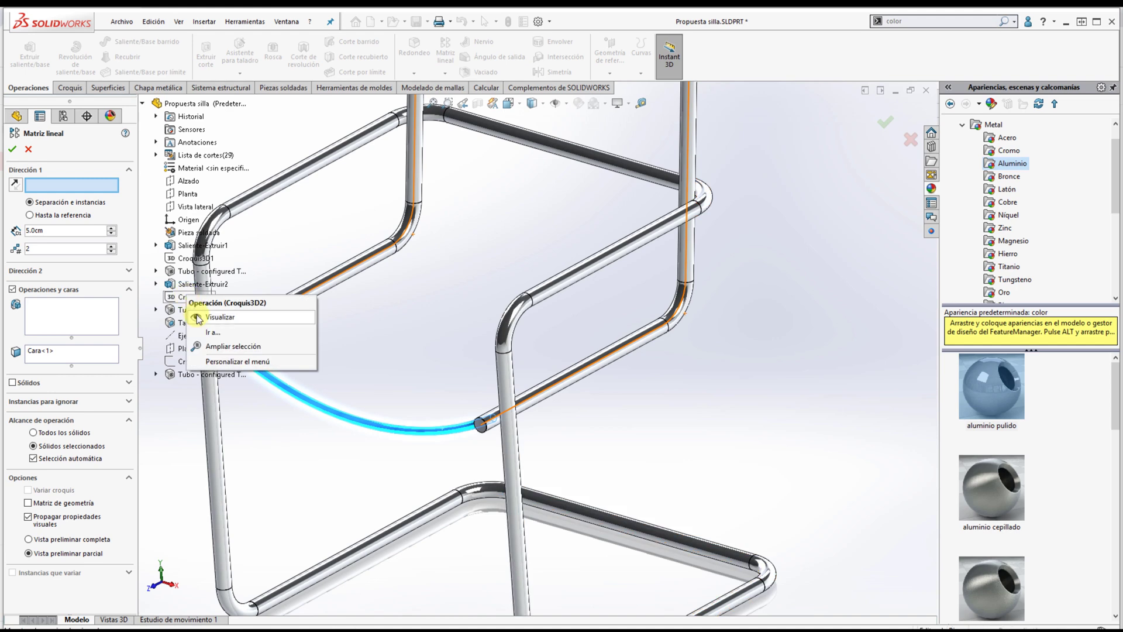
pyautogui.click(198, 317)
pyautogui.moveTo(282, 308); pyautogui.dragTo(430, 284, button='middle')
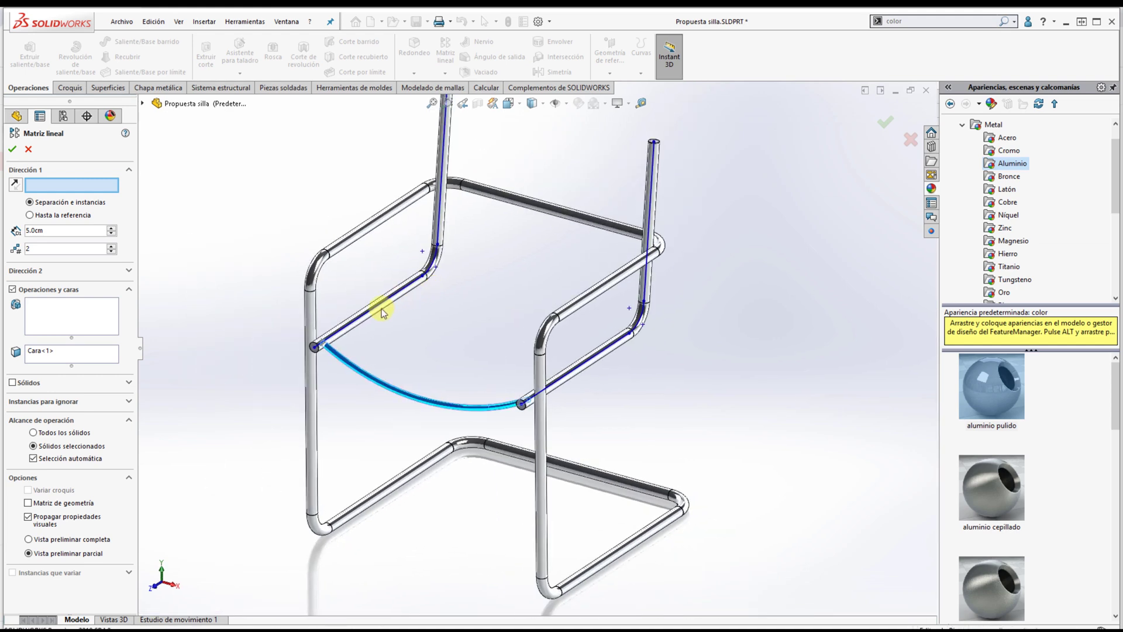
pyautogui.click(359, 318)
# - Make the pattern run up to the rear end point of the seat tube's sketch line, measured from the centroid
pyautogui.click(29, 215)
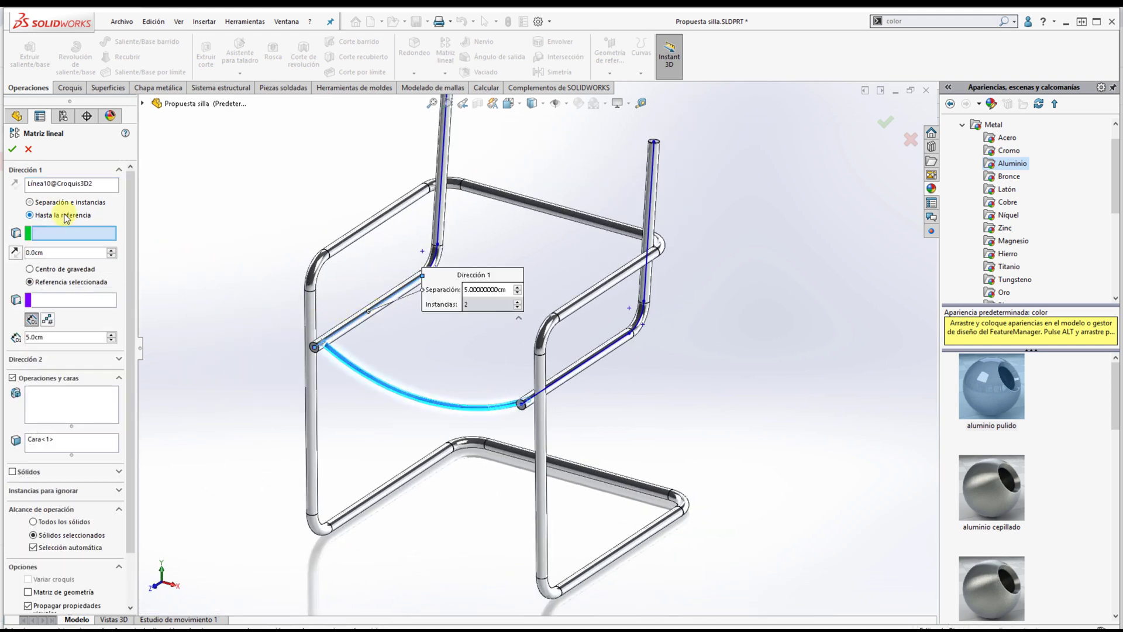
pyautogui.click(65, 269)
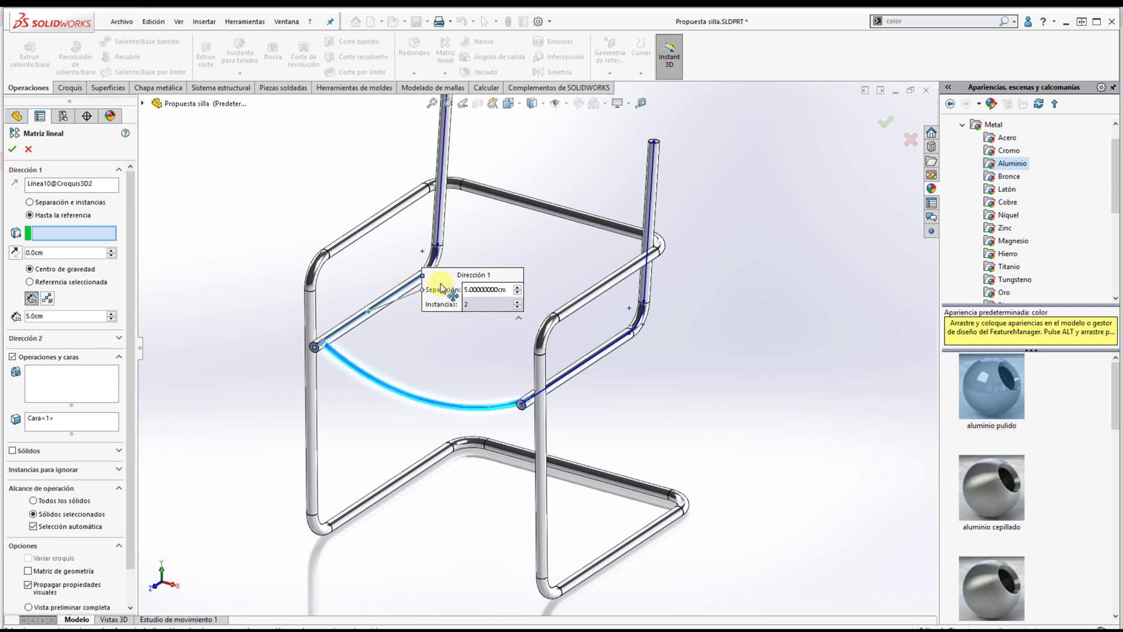
pyautogui.moveTo(441, 287); pyautogui.dragTo(294, 205)
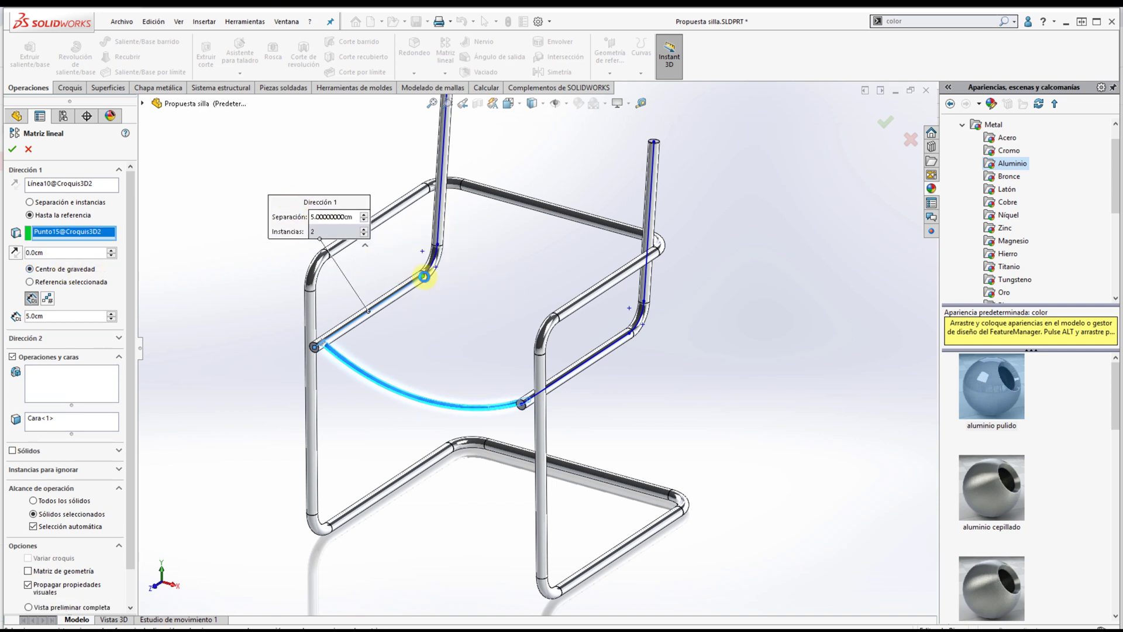
# - Pattern the curved 10x1 cross tube as a solid body with 2 instances and finish the pattern
pyautogui.click(20, 449)
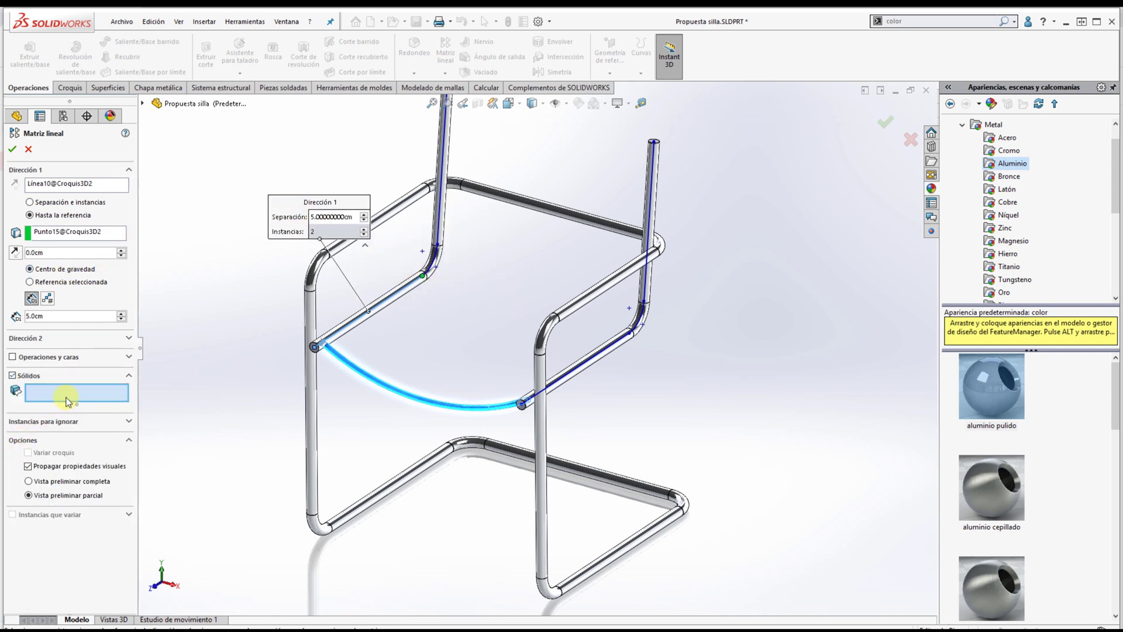
pyautogui.click(358, 368)
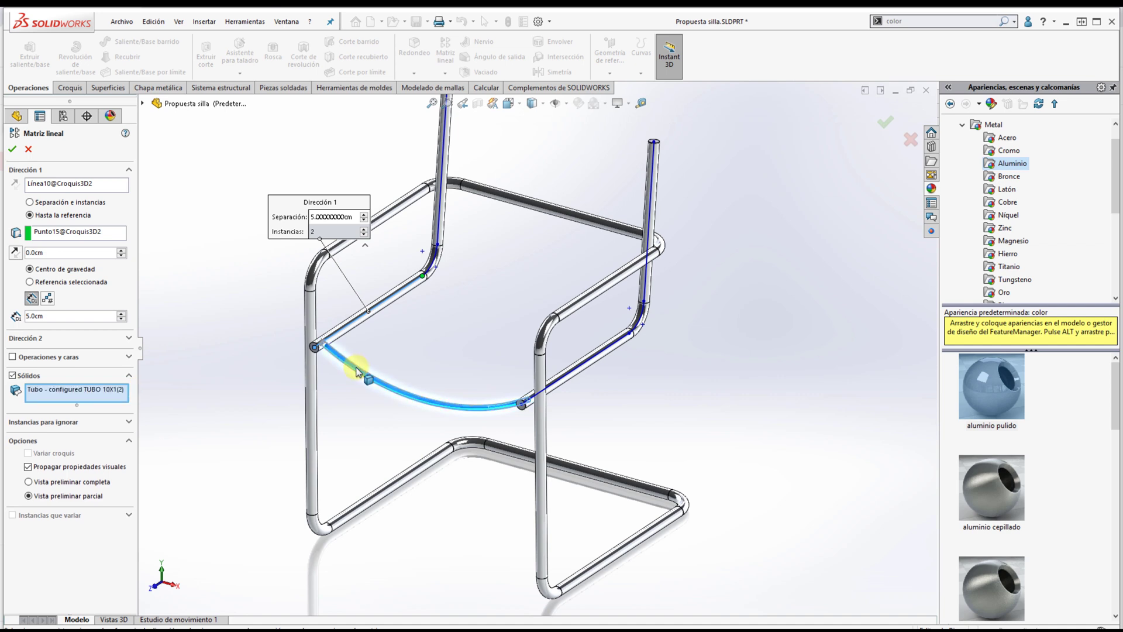
pyautogui.click(49, 300)
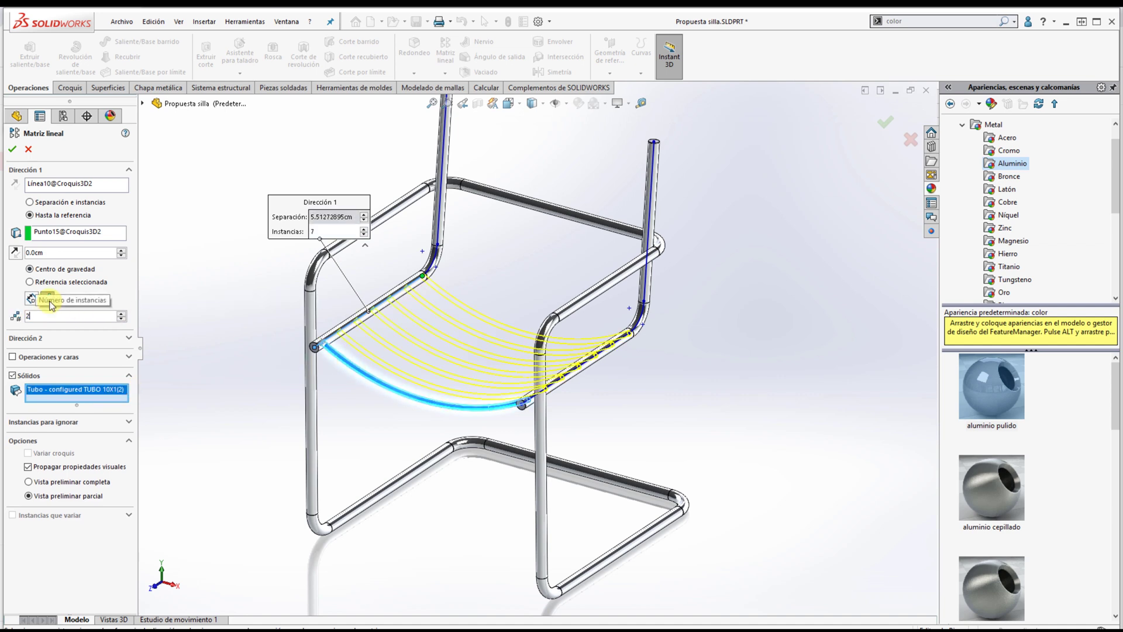
pyautogui.write('2')
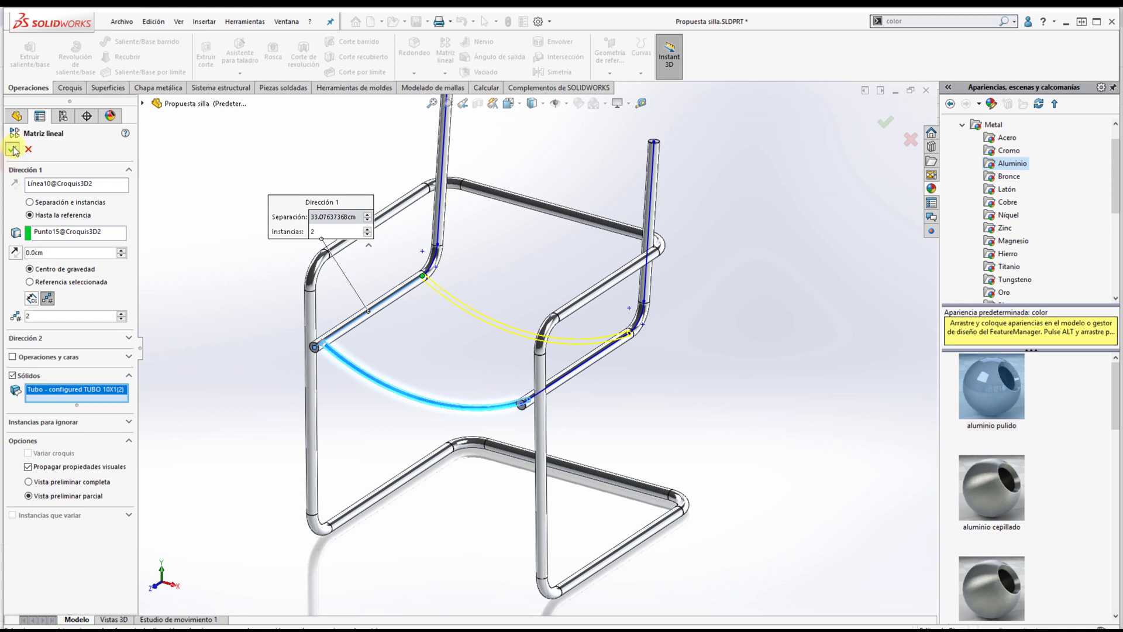
pyautogui.click(13, 149)
# - Hide the 3D sketch Croquis3D2 running through the seat tubes
pyautogui.scroll(-4, 389, 283)
pyautogui.rightClick(411, 295)
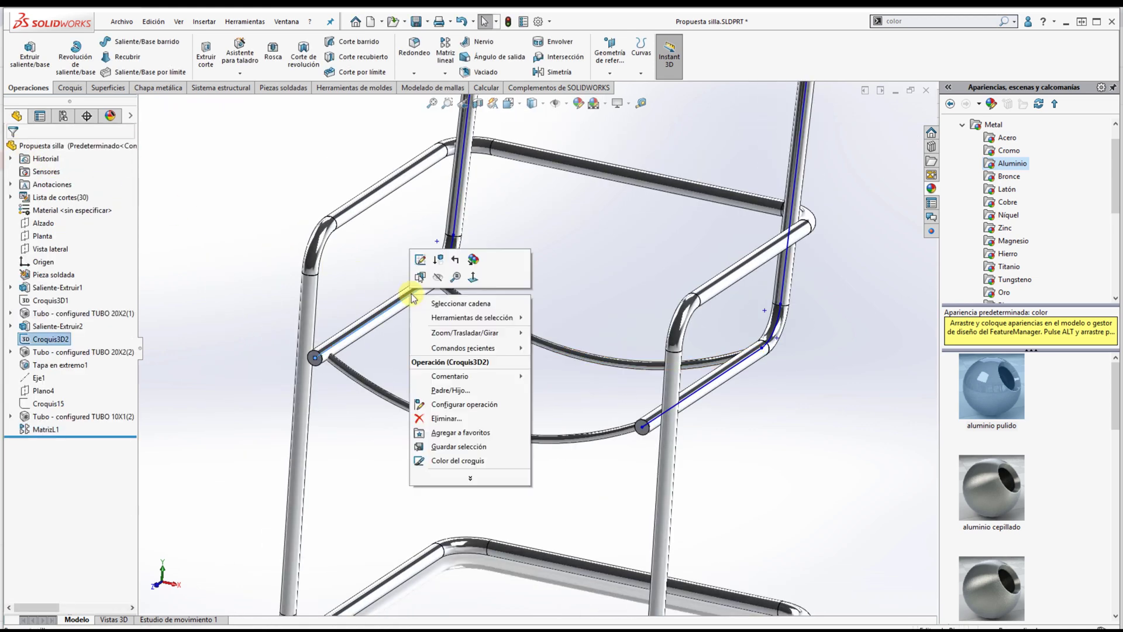
pyautogui.click(438, 277)
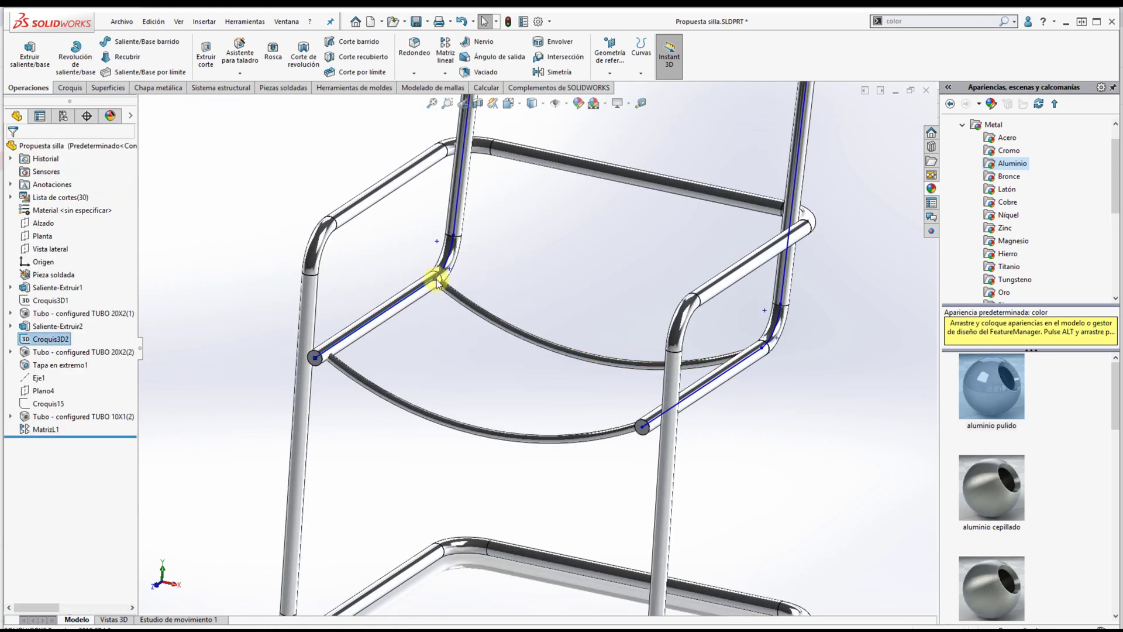
# - Trim the front and rear curved cross tubes against the two straight seat tubes with Trim/Extend, using the tube bodies as trimming boundary
pyautogui.click(269, 90)
pyautogui.click(135, 54)
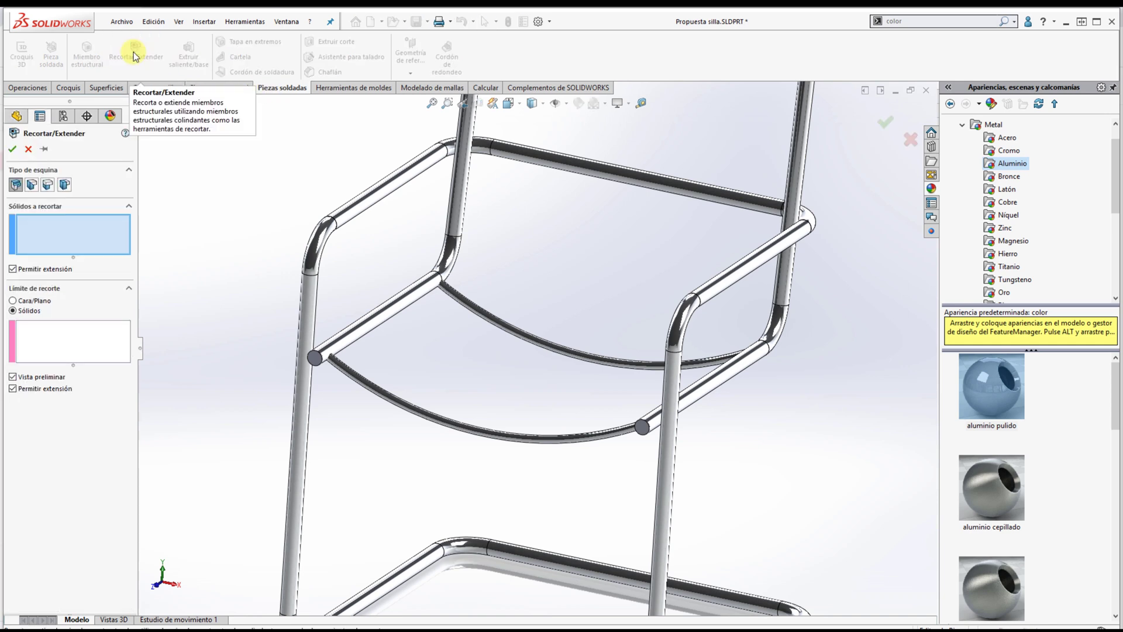
pyautogui.click(475, 307)
pyautogui.click(401, 404)
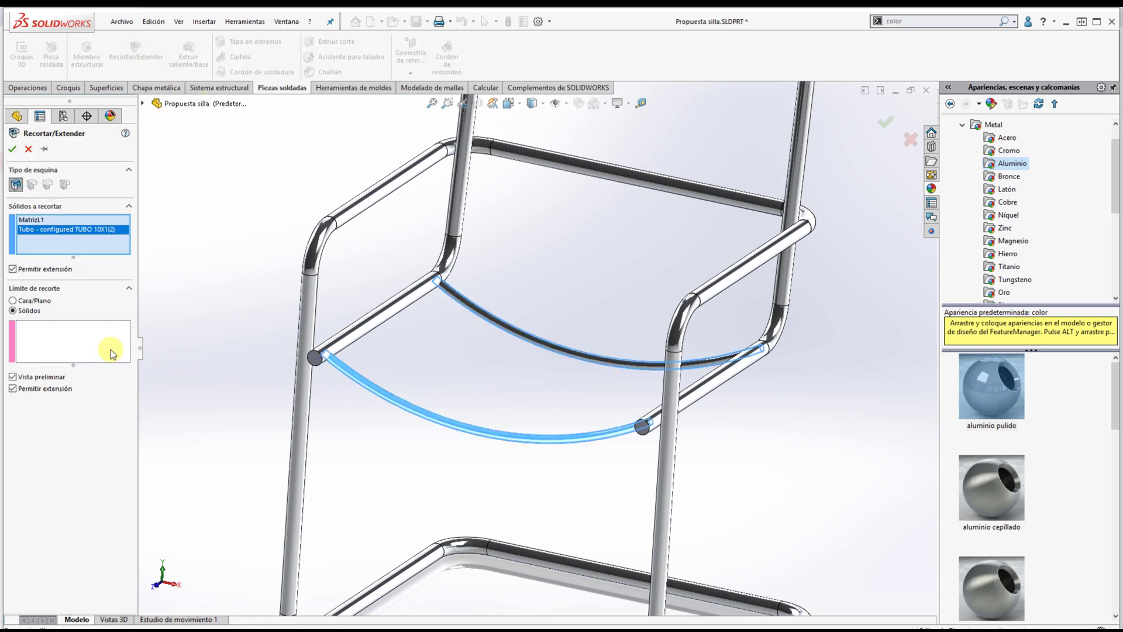
pyautogui.click(113, 354)
pyautogui.click(349, 338)
pyautogui.click(700, 401)
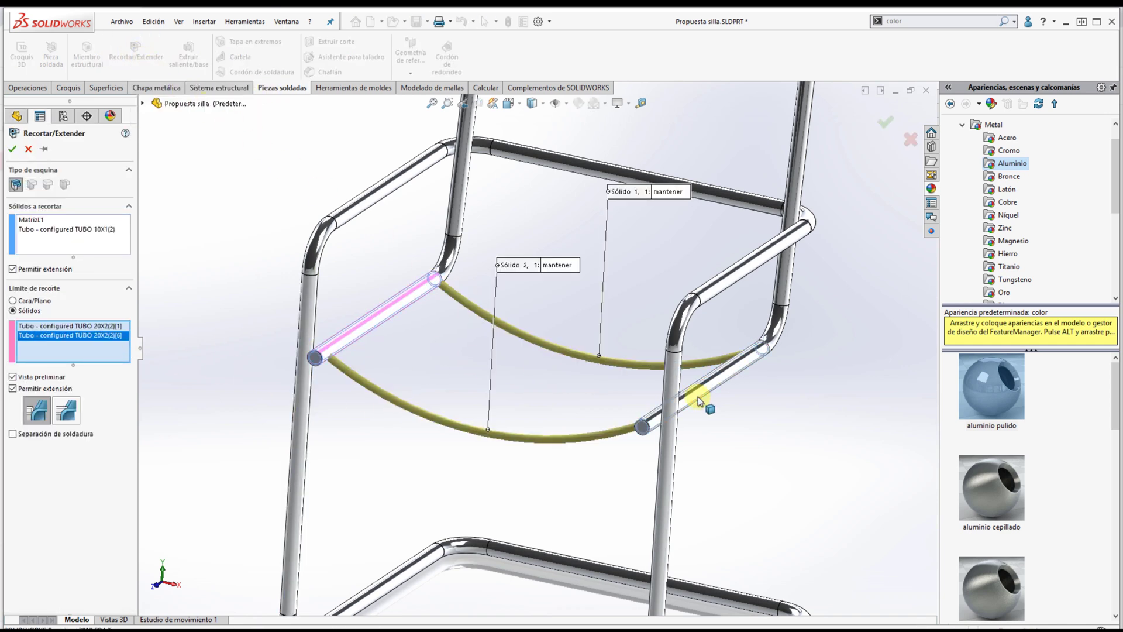
pyautogui.scroll(-8, 697, 397)
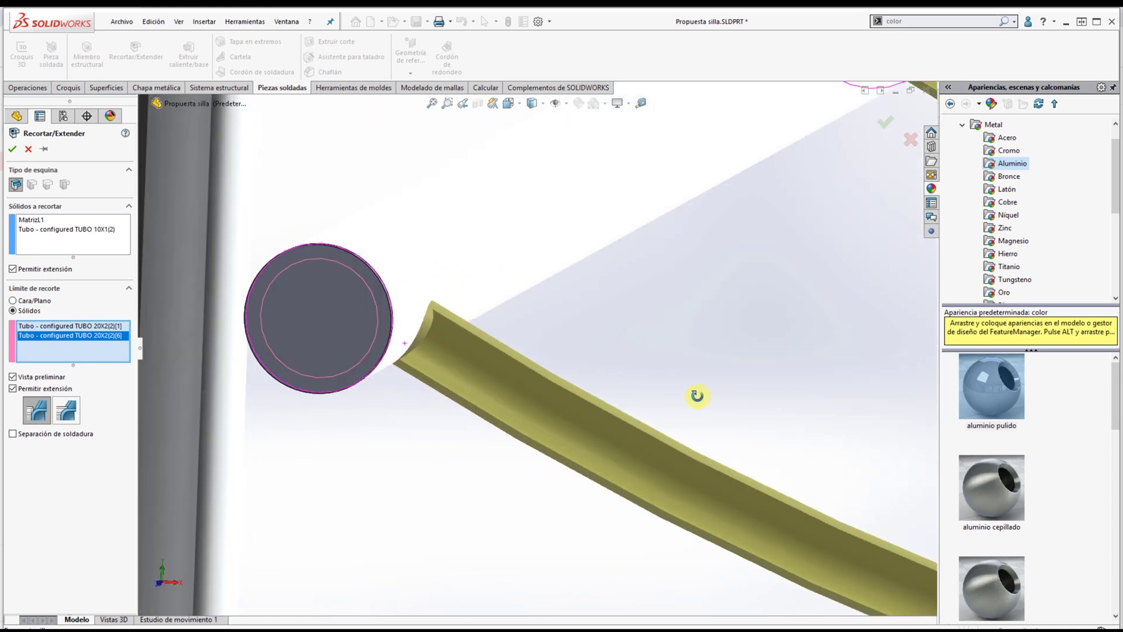
pyautogui.scroll(8, 697, 396)
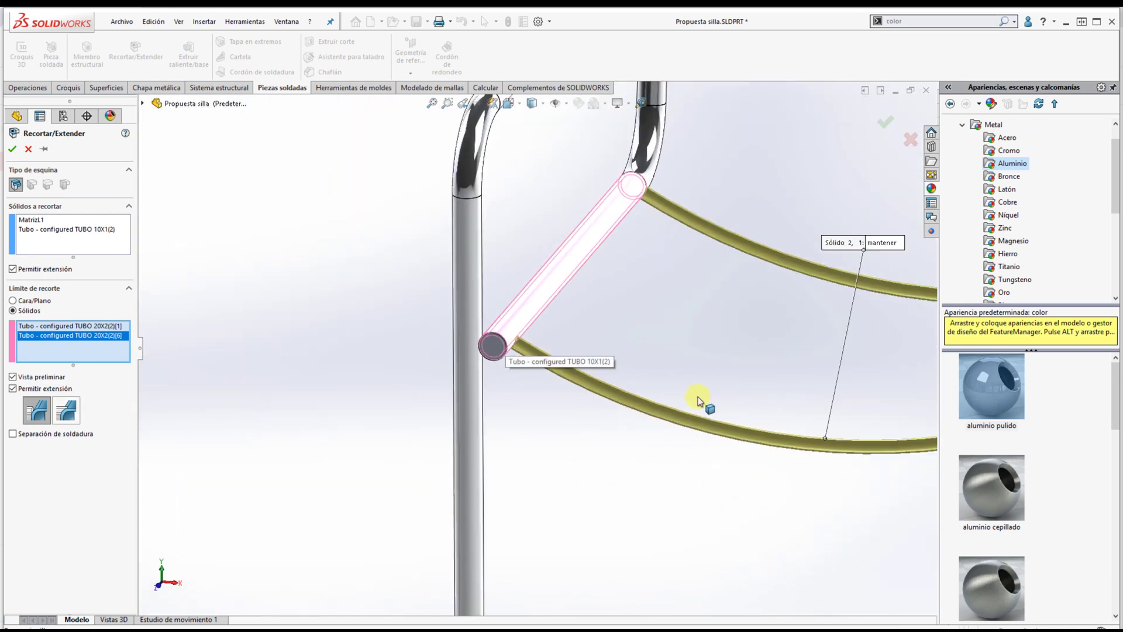
pyautogui.scroll(10, 602, 331)
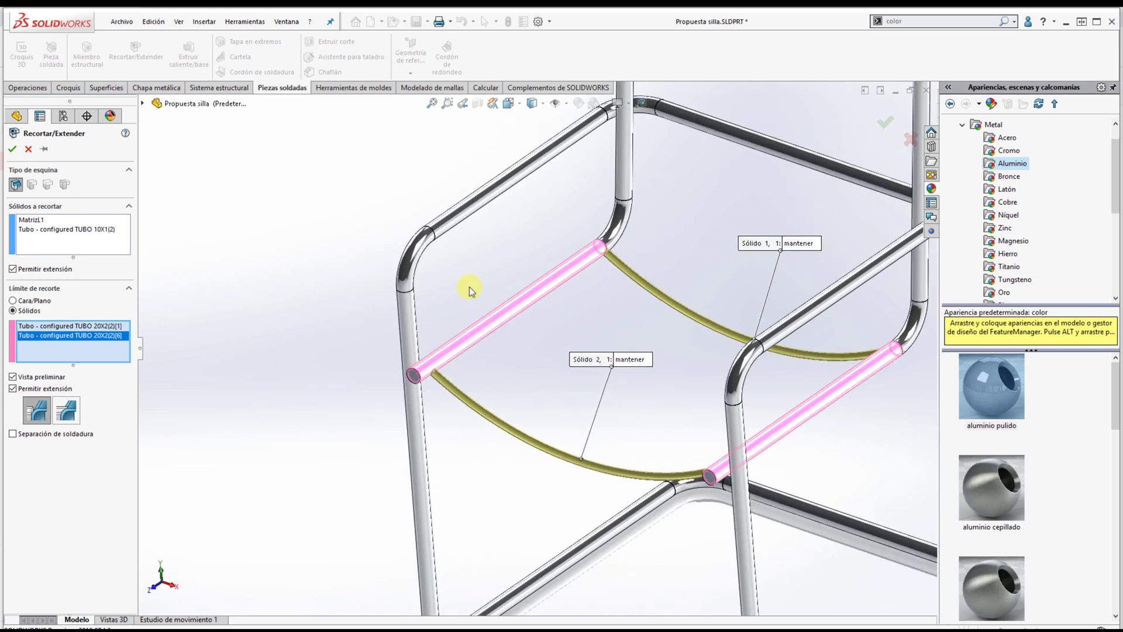
pyautogui.click(15, 150)
# - Rename the reference plane Plano4 as Plano transversal - Frontal
pyautogui.scroll(5, 618, 404)
pyautogui.moveTo(618, 403); pyautogui.dragTo(584, 334, button='middle')
pyautogui.hotkey('ctrl', '7')
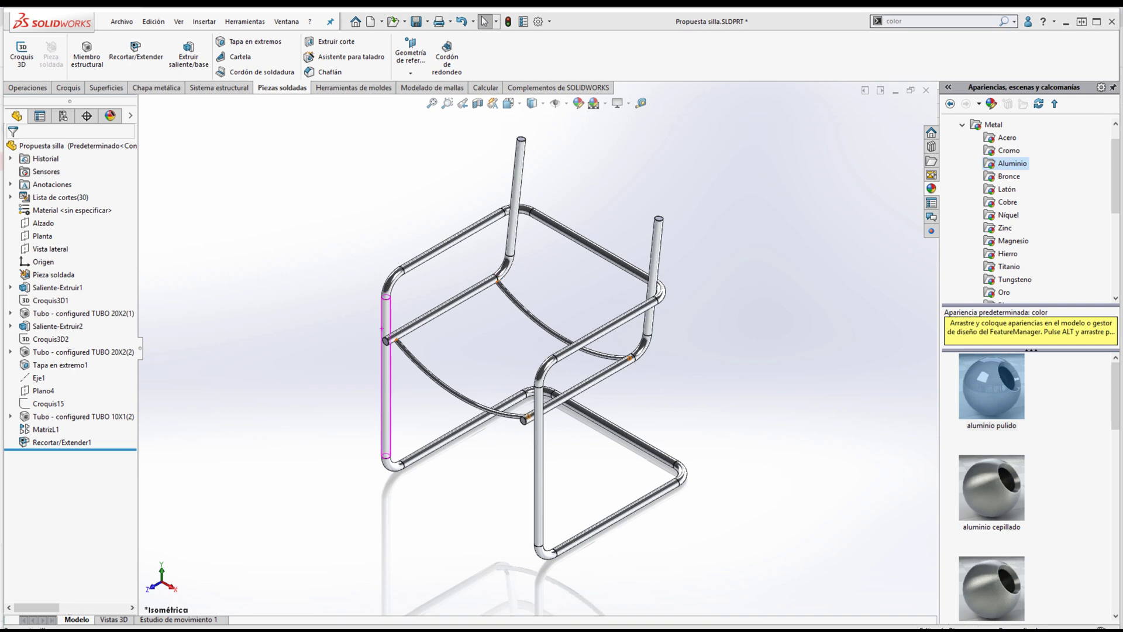
pyautogui.click(43, 391)
pyautogui.click(43, 390)
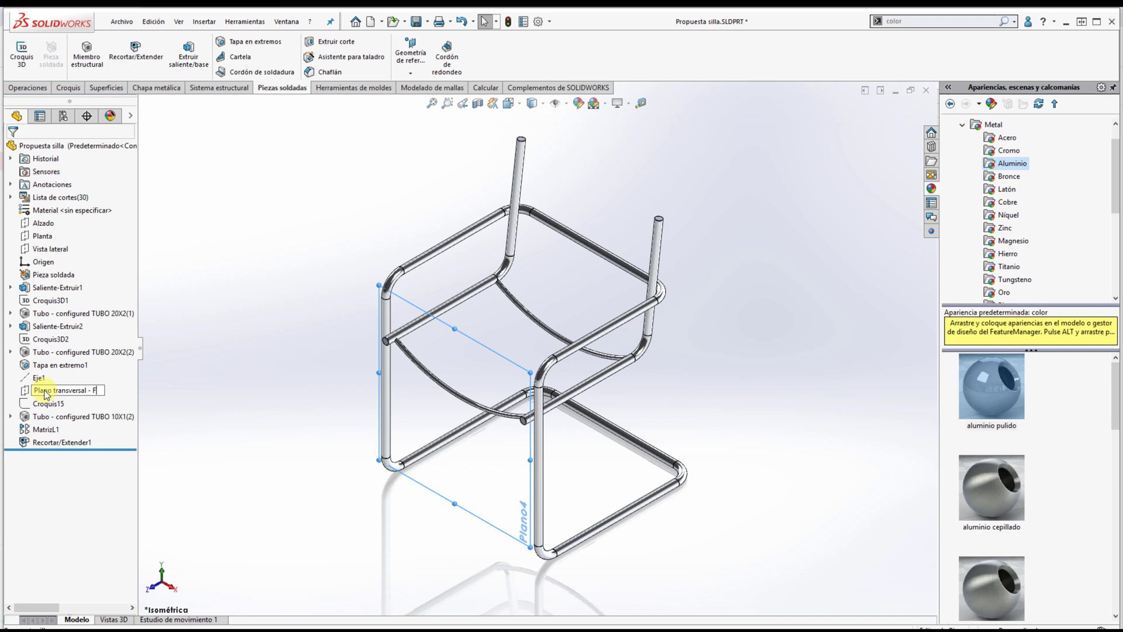
pyautogui.write('Plano transversal - Frontal')
pyautogui.press('Return')
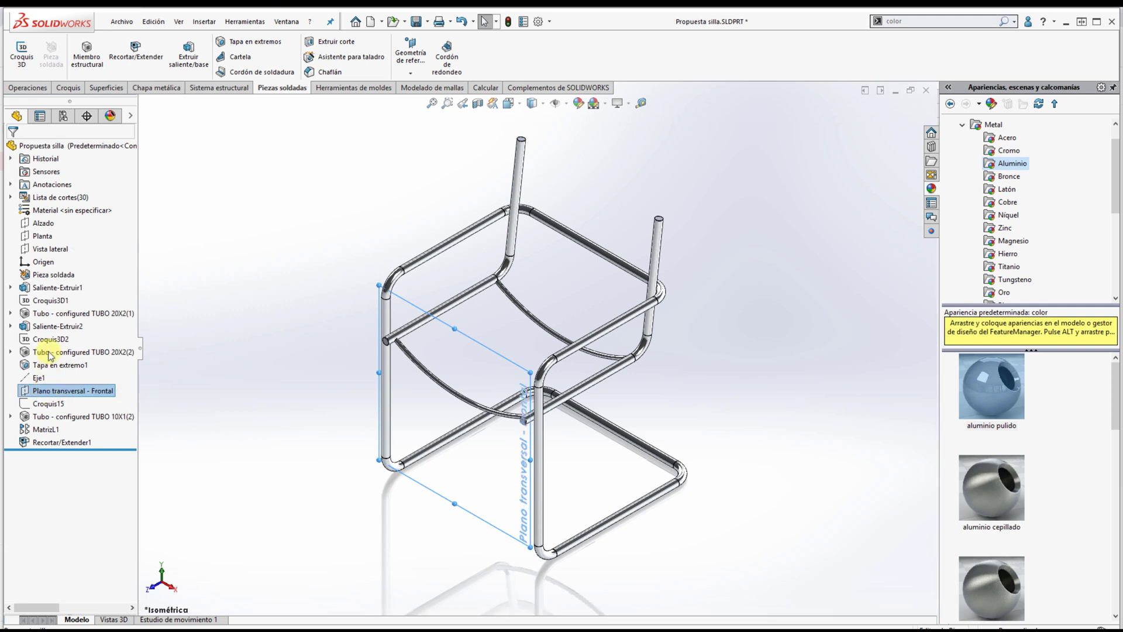
# - Start a sketch on Plano transversal - Frontal, face it upright and display the model with hidden lines visible
pyautogui.click(68, 87)
pyautogui.click(22, 52)
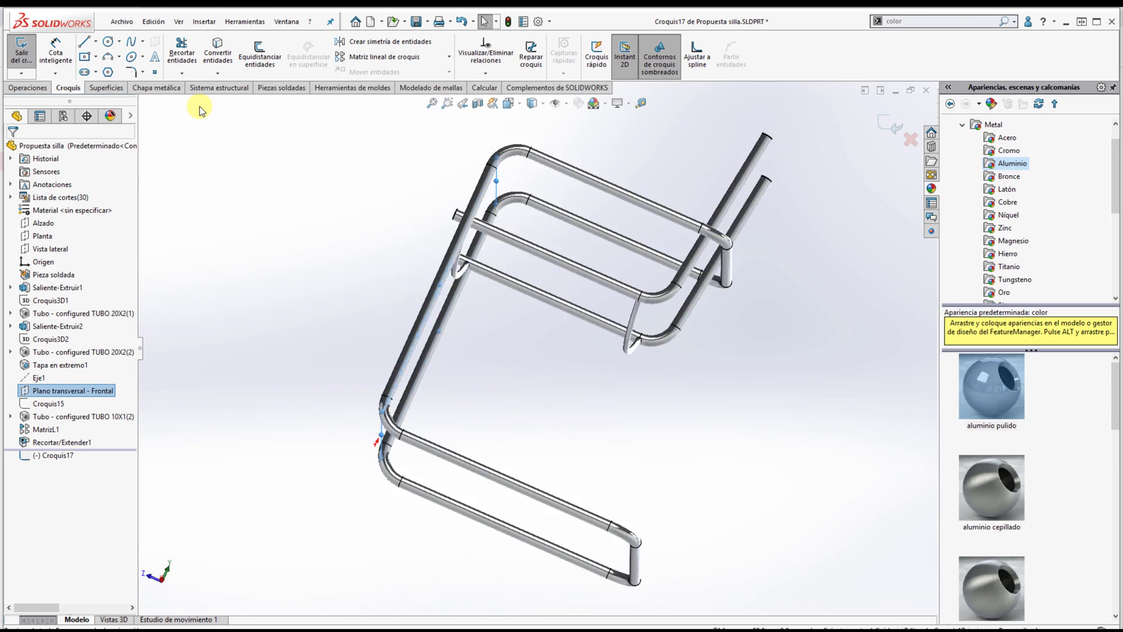
pyautogui.hotkey('ctrl', '8')
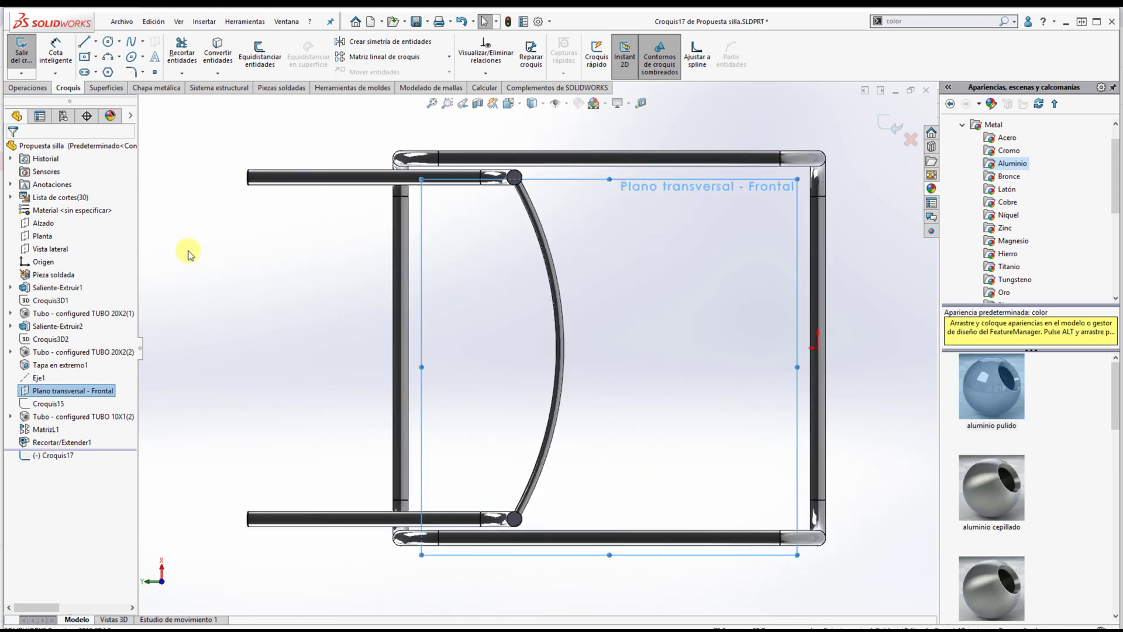
pyautogui.keyDown('shift'); pyautogui.click(163, 581); pyautogui.keyUp('shift')
pyautogui.scroll(-6, 358, 329)
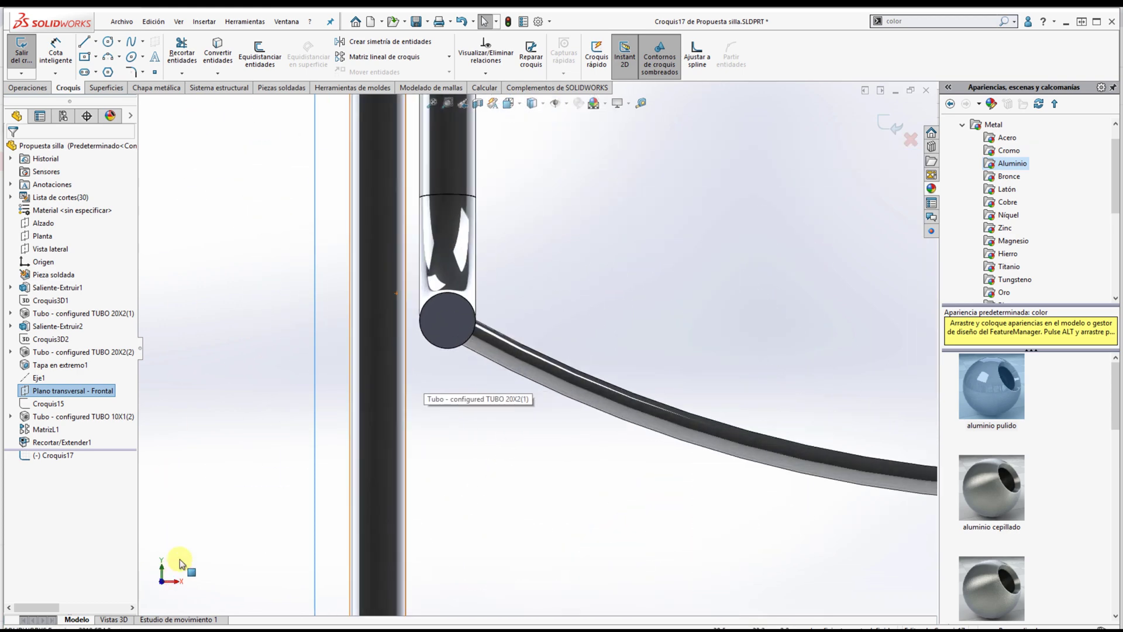
pyautogui.click(543, 103)
pyautogui.click(533, 168)
pyautogui.click(527, 318)
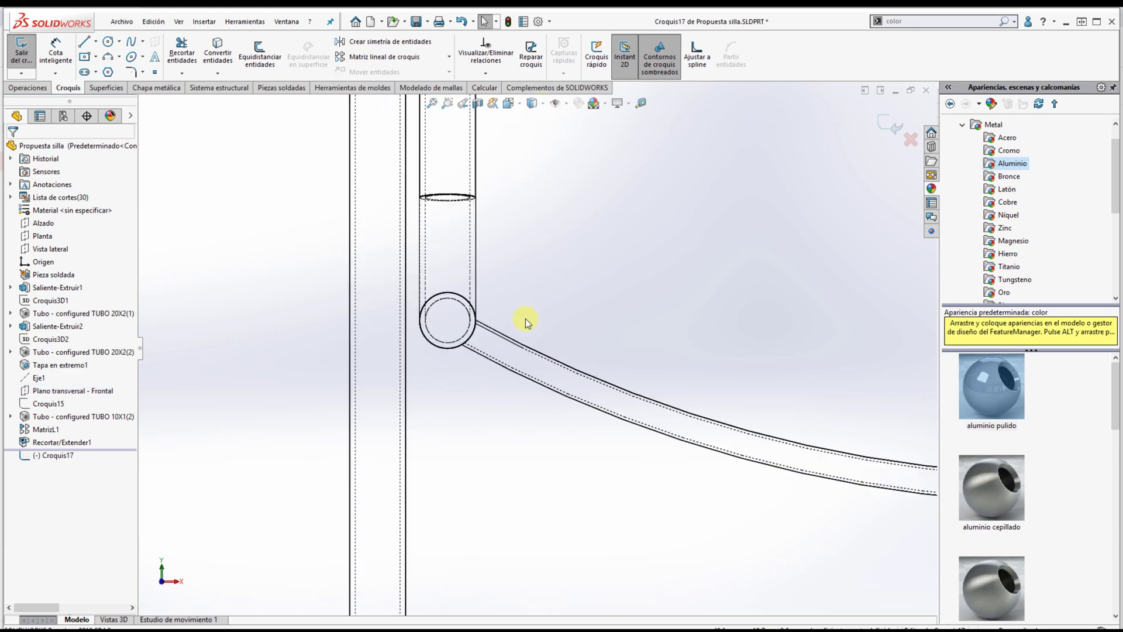
# - Draw a horizontal construction line about 2.1 cm long from the seat tube's centre outward into the adjacent front leg
pyautogui.scroll(-3, 525, 318)
pyautogui.click(96, 41)
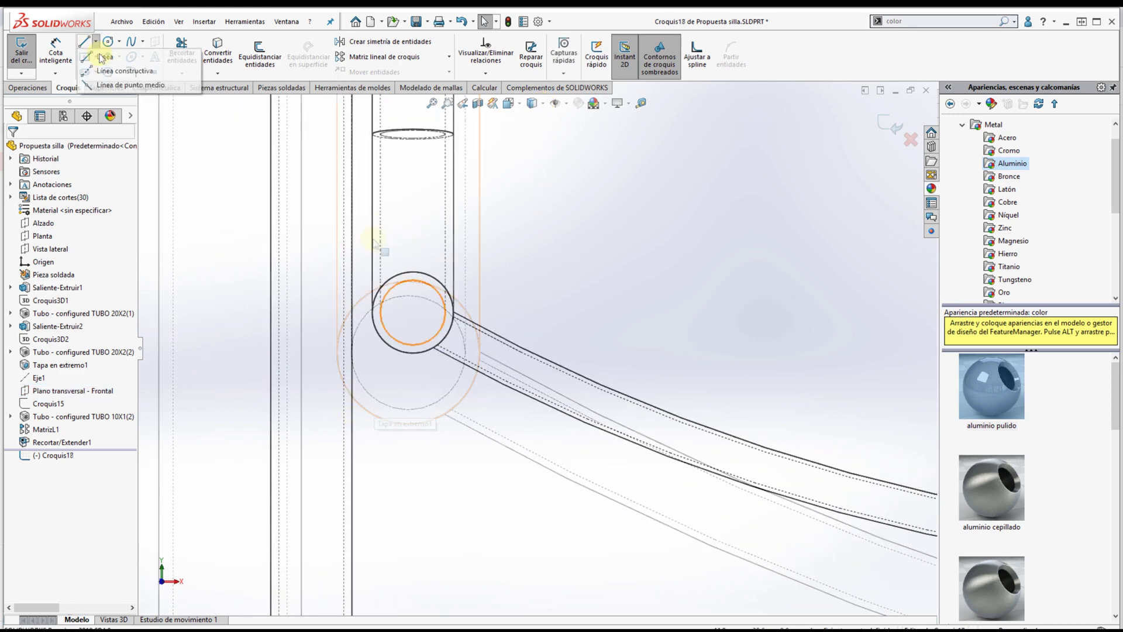
pyautogui.click(117, 70)
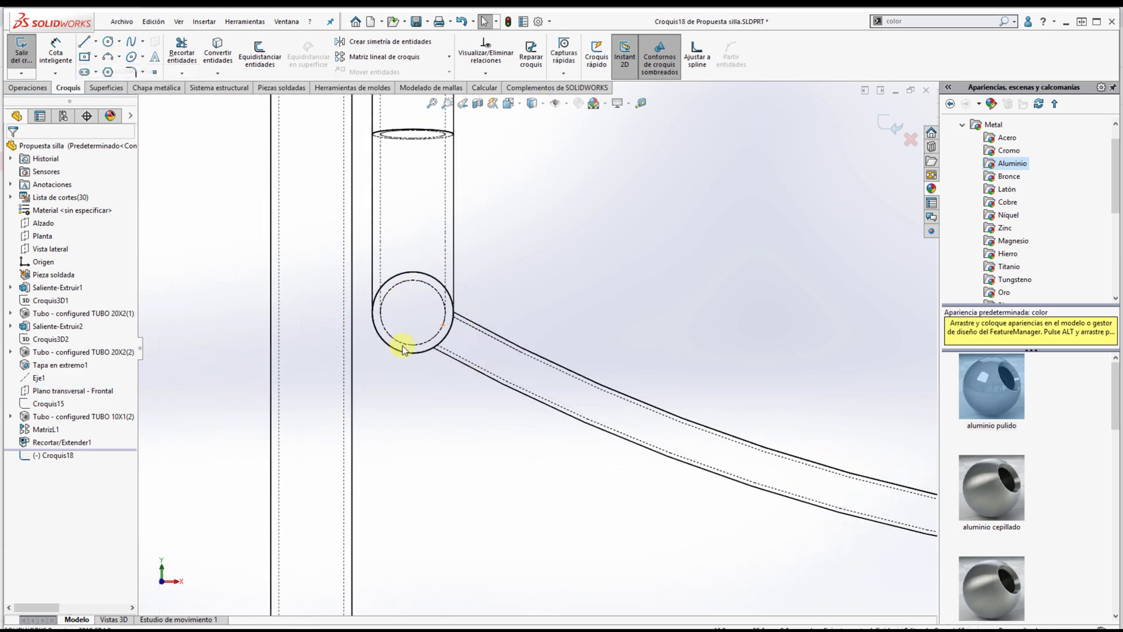
pyautogui.click(413, 312)
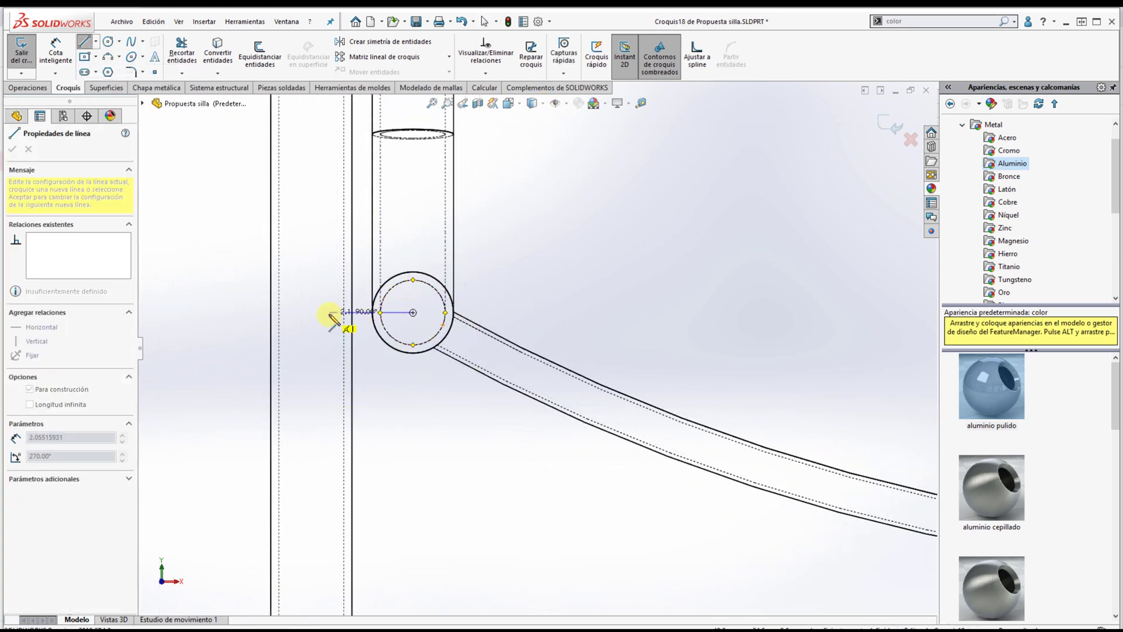
pyautogui.click(327, 314)
pyautogui.press('Escape')
# - Dimension the construction line's outer end to the front leg's inner edge at 0.2 cm
pyautogui.scroll(-3, 430, 271)
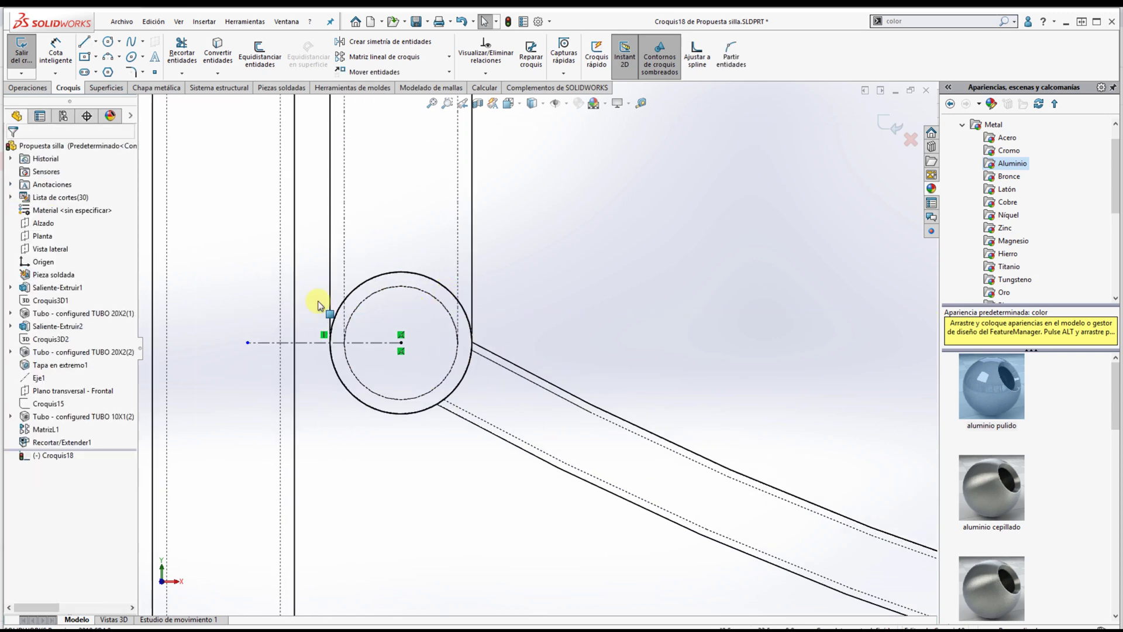
pyautogui.click(56, 53)
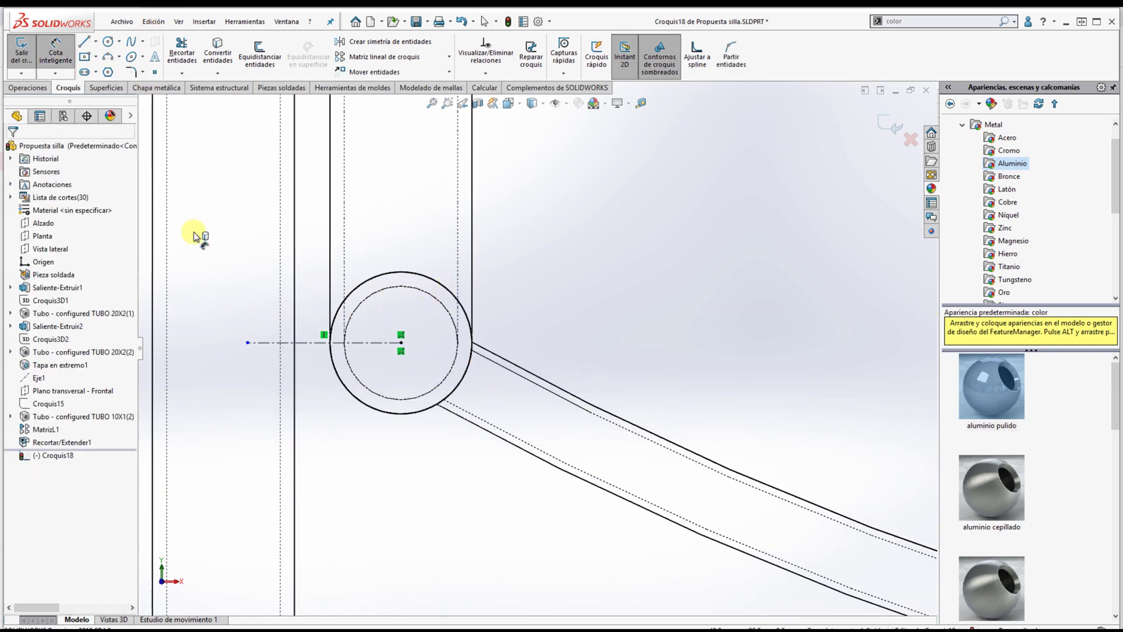
pyautogui.click(247, 343)
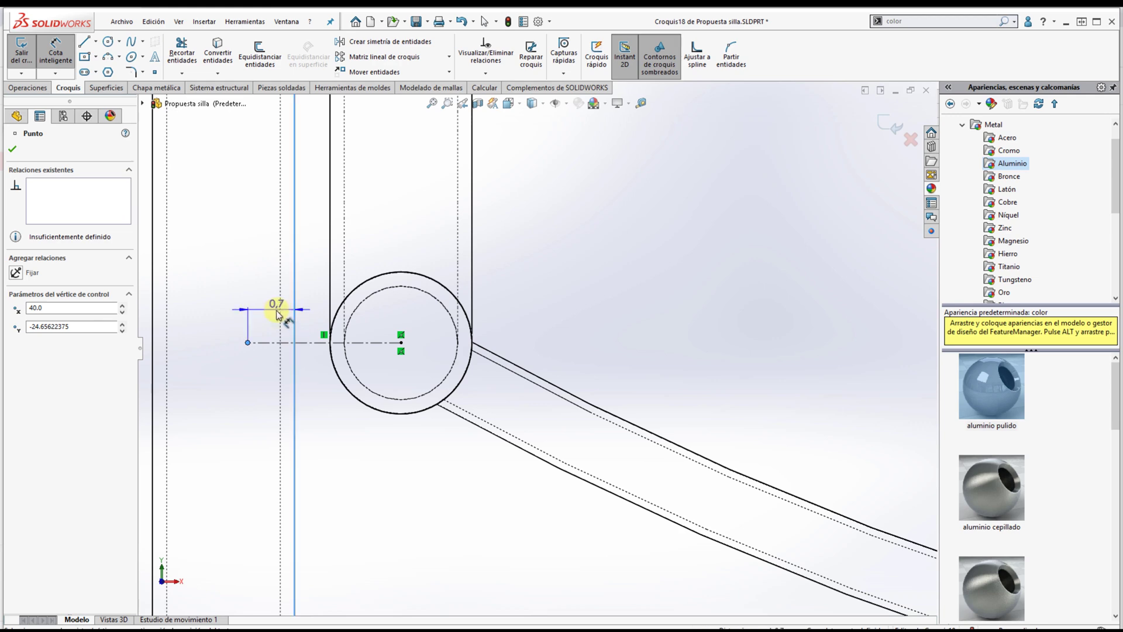
pyautogui.click(276, 314)
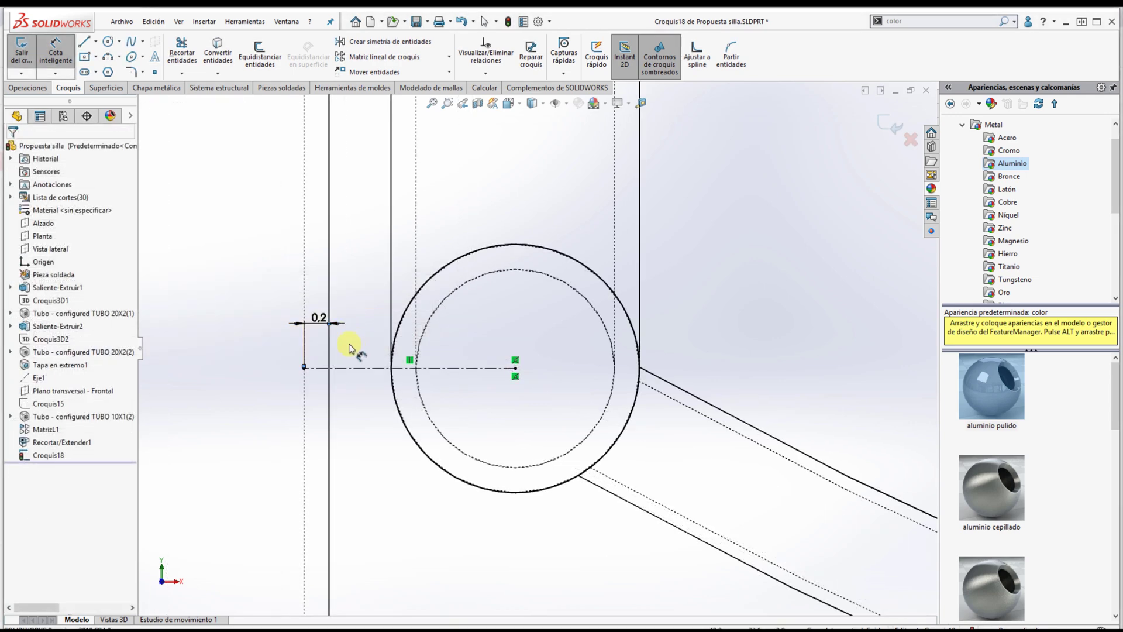
# - Draw a three-point arc with a radius of about 0.6 cm, rising from the construction line's outer end
pyautogui.scroll(-2, 349, 348)
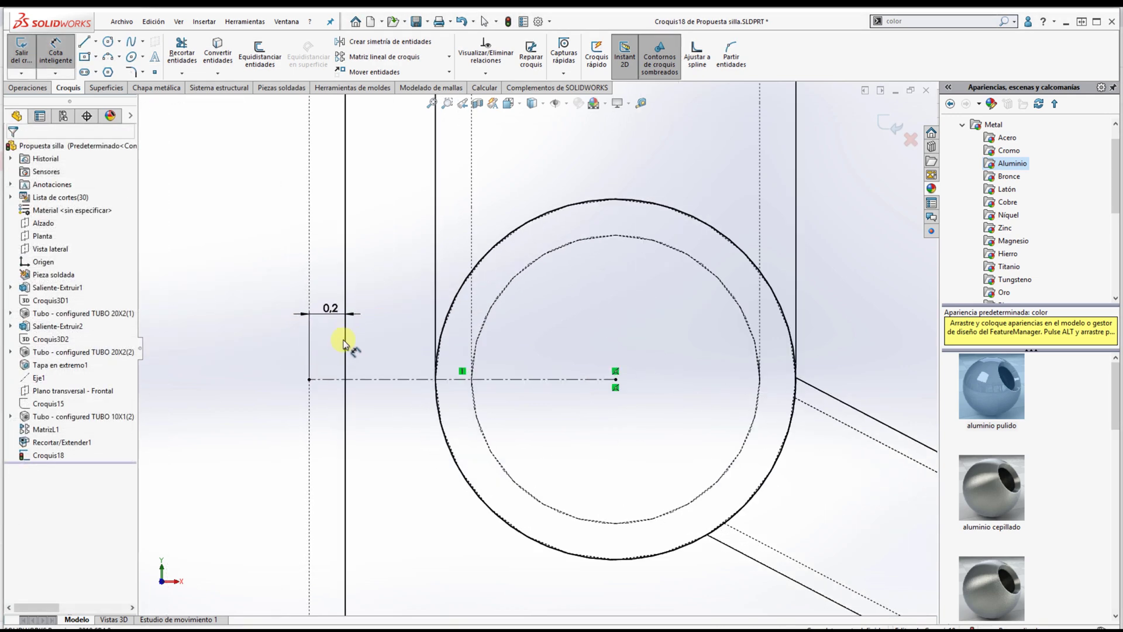
pyautogui.click(128, 70)
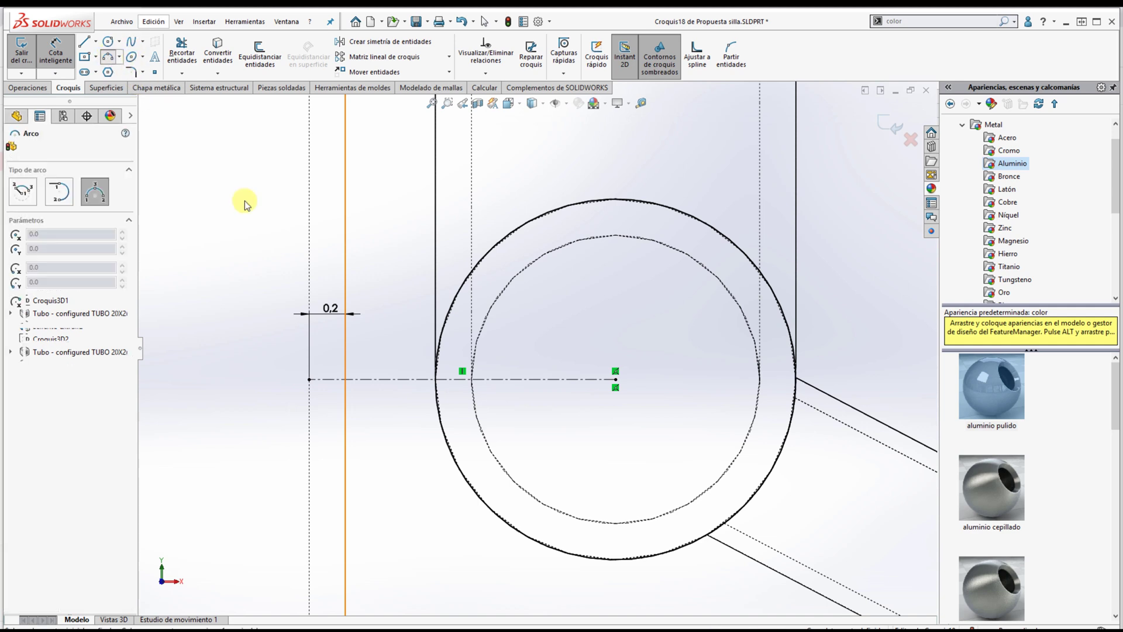
pyautogui.click(309, 379)
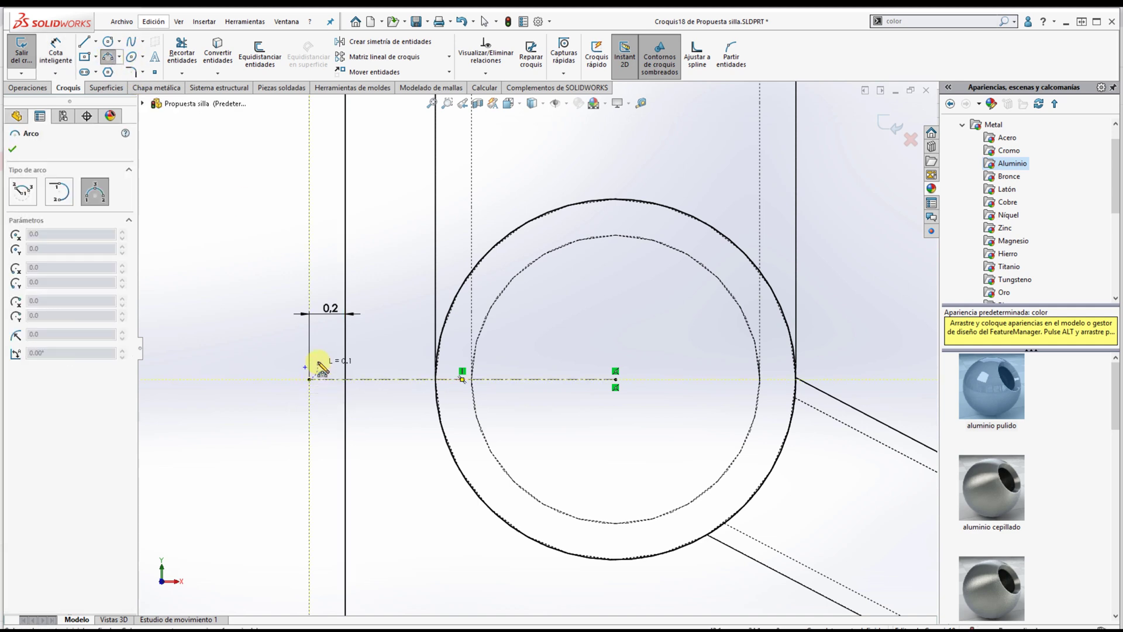
pyautogui.click(356, 232)
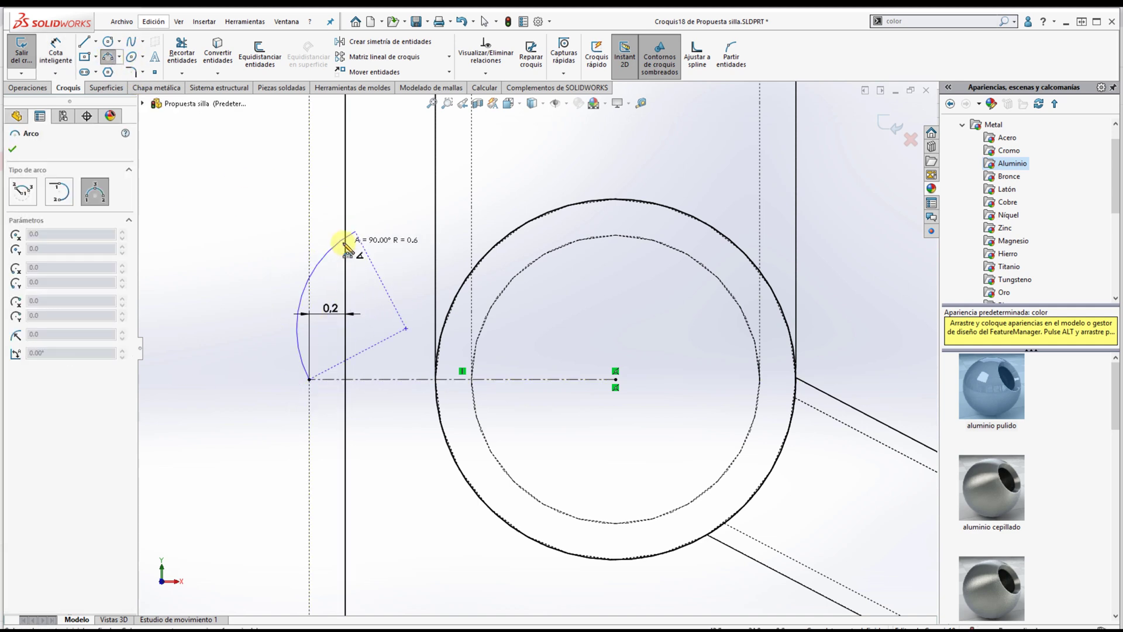
pyautogui.click(341, 242)
pyautogui.press('Escape')
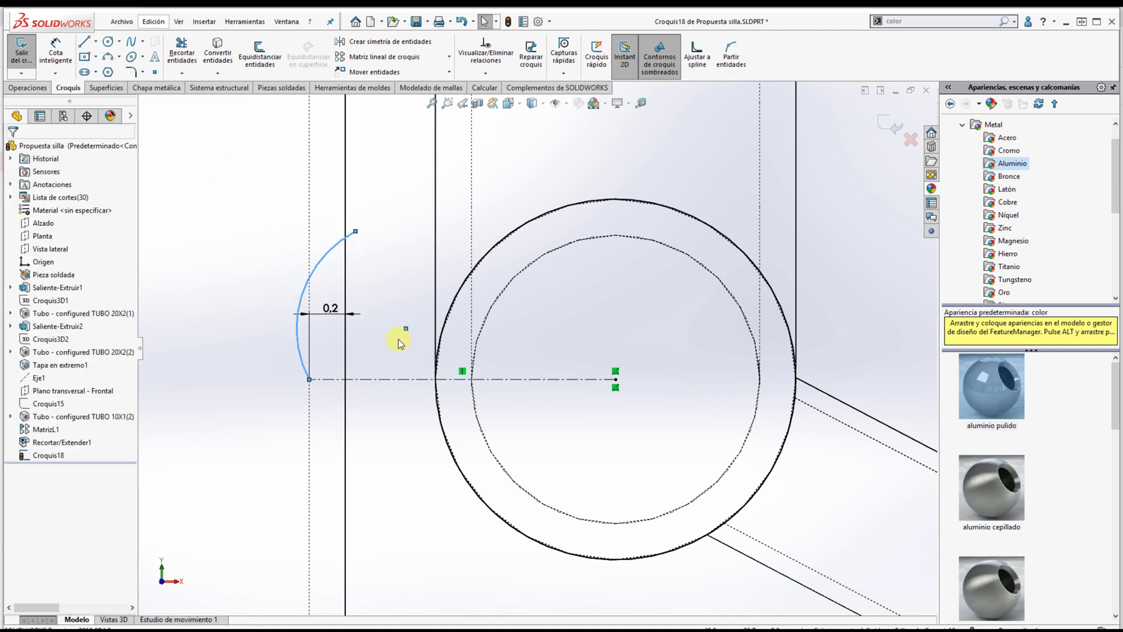
# - Make the arc's centre point coincident with the horizontal construction line
pyautogui.click(406, 328)
pyautogui.keyDown('ctrl'); pyautogui.click(421, 379); pyautogui.keyUp('ctrl')
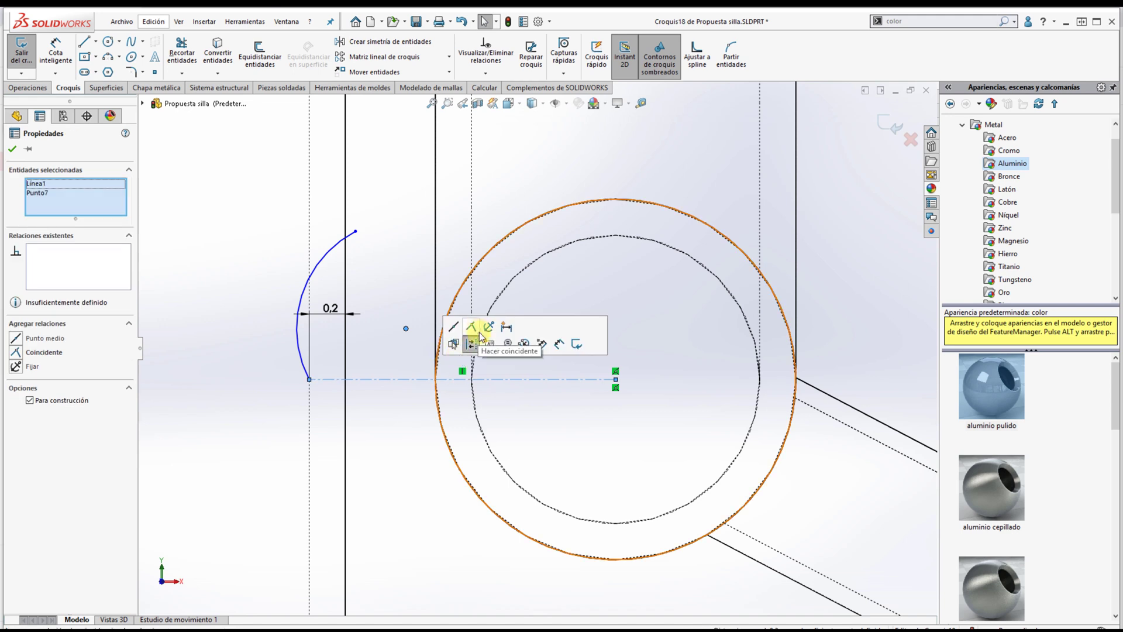
pyautogui.click(471, 326)
pyautogui.click(397, 292)
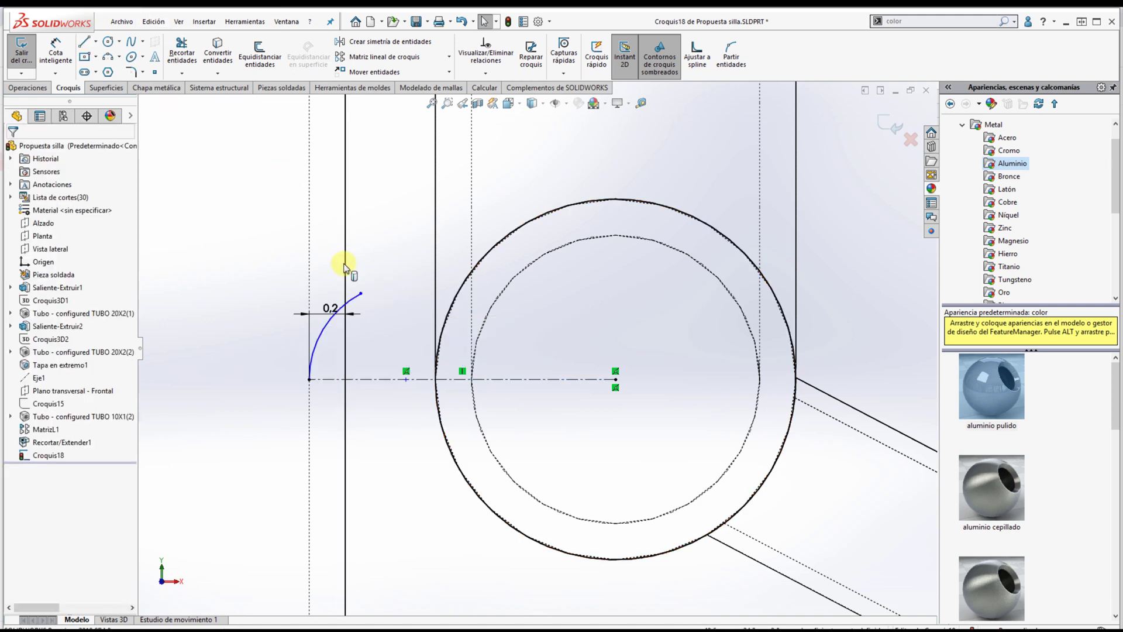
# - Close the arc profile with a vertical line about 0.5 cm long down to the construction line and a horizontal line to the arc's start
pyautogui.click(96, 42)
pyautogui.click(126, 71)
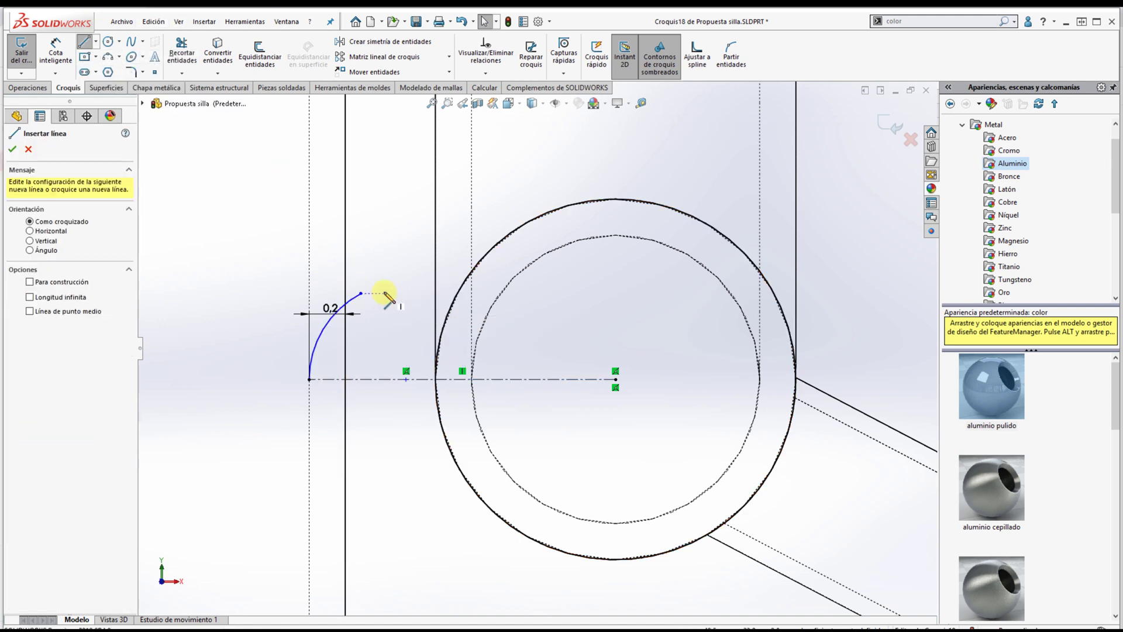
pyautogui.click(361, 293)
pyautogui.click(361, 379)
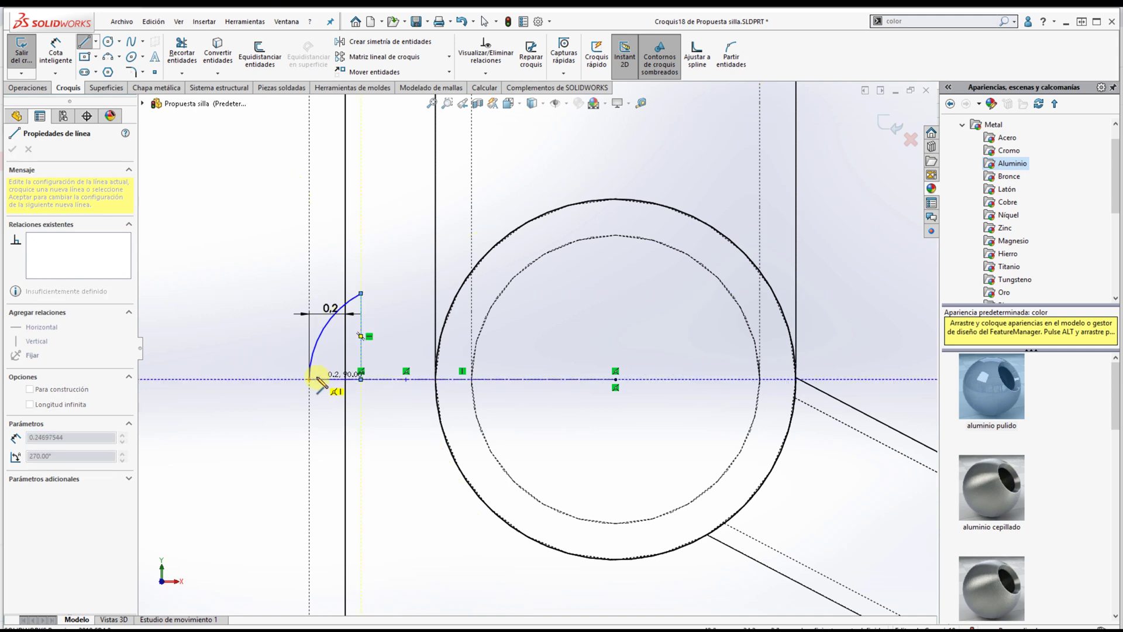
pyautogui.click(308, 380)
pyautogui.press('Escape')
# - Try dimensioning the profile's vertical line at 1 cm before constraining the arc
pyautogui.click(56, 47)
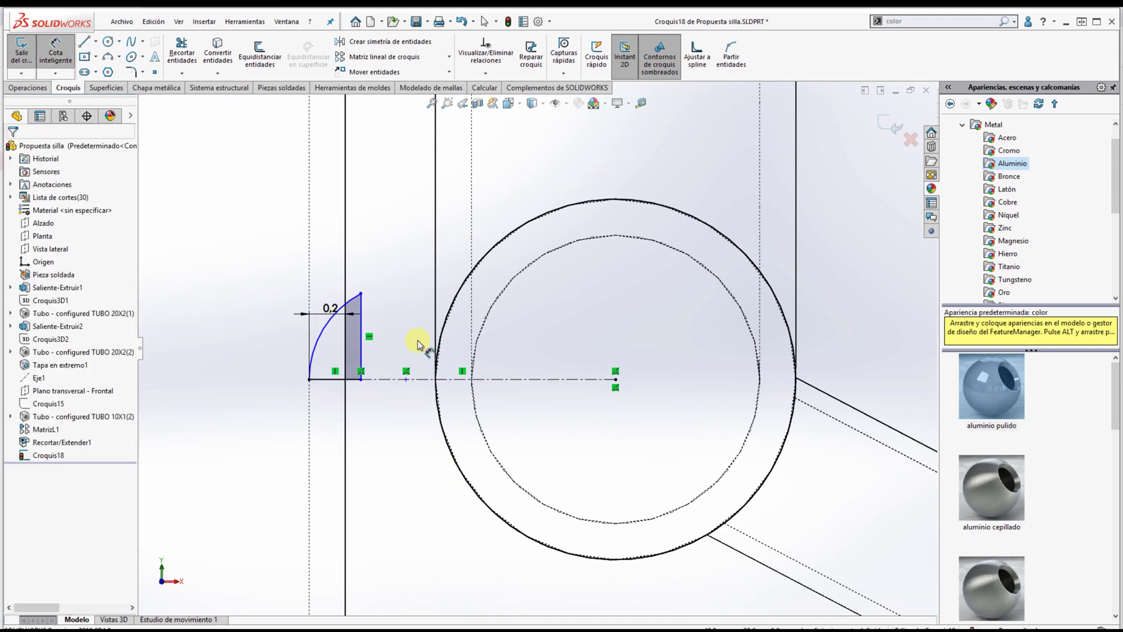
pyautogui.click(360, 306)
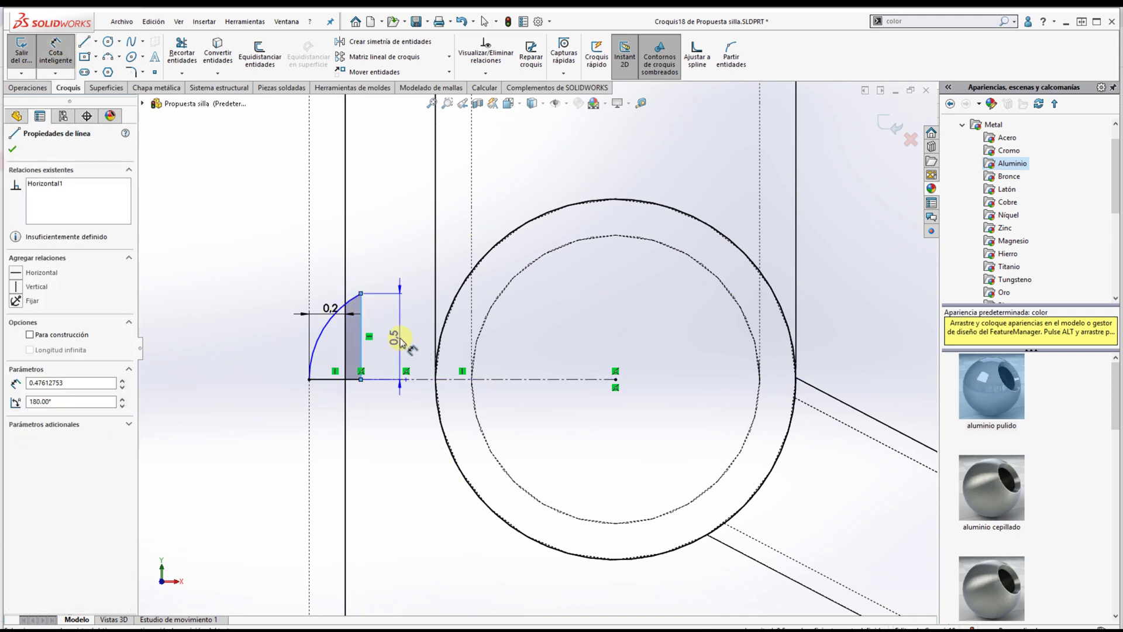
pyautogui.click(401, 338)
pyautogui.write('1')
pyautogui.press('Return')
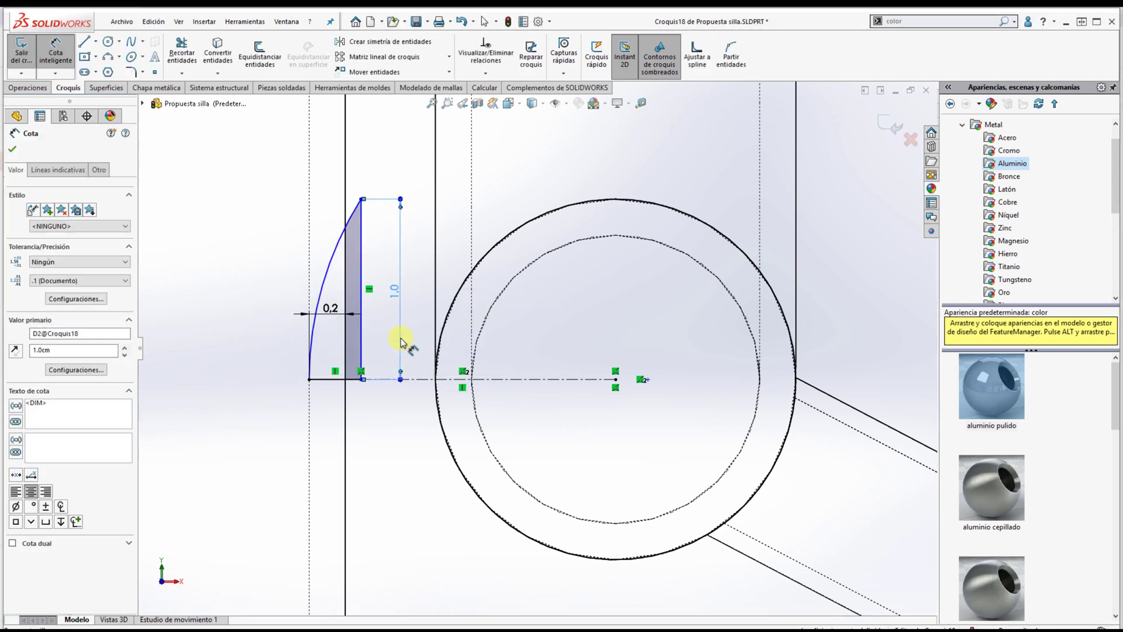
pyautogui.press('Escape')
pyautogui.press('Escape')
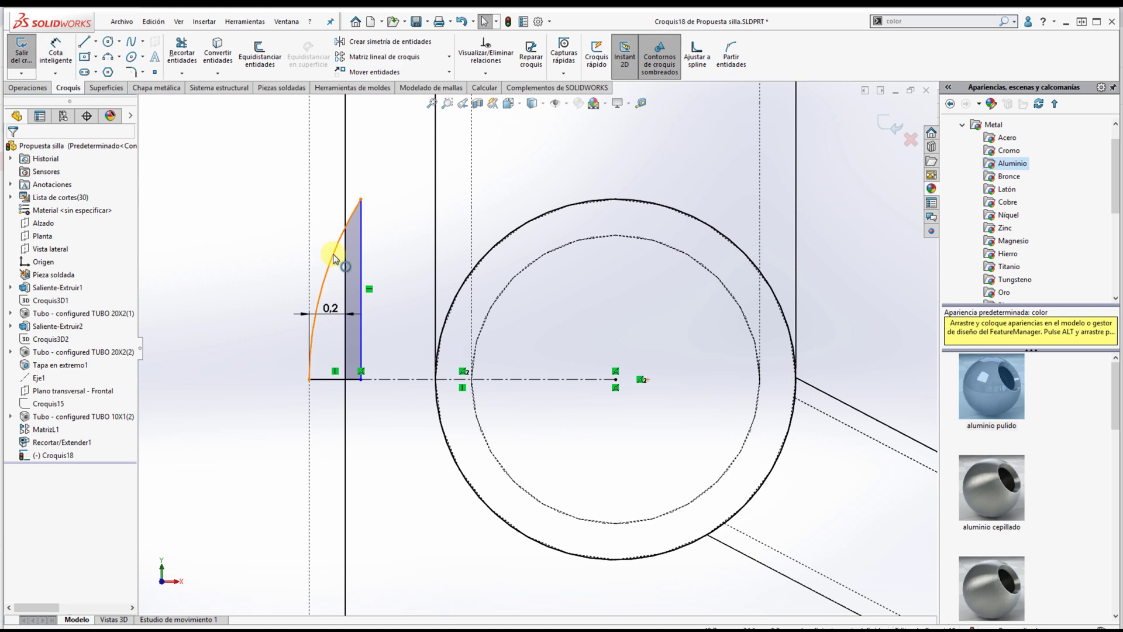
# - Make the profile's arc concentric with the seat tube's outer circular edge
pyautogui.click(331, 258)
pyautogui.keyDown('ctrl'); pyautogui.click(460, 296); pyautogui.keyUp('ctrl')
pyautogui.press('Escape')
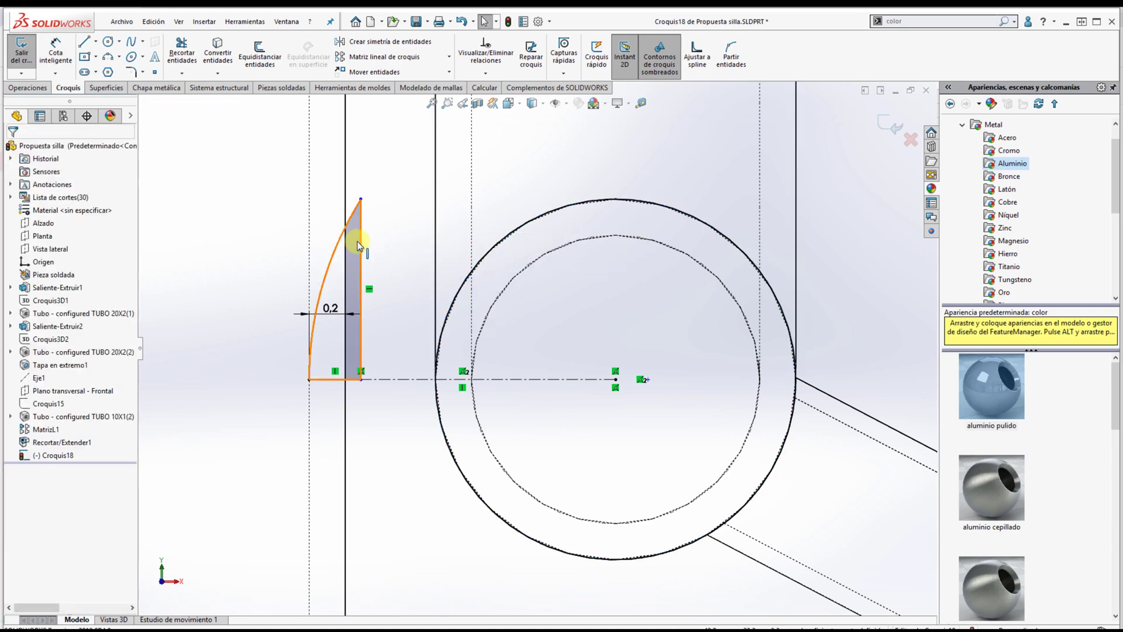
pyautogui.click(342, 241)
pyautogui.keyDown('ctrl'); pyautogui.click(459, 291); pyautogui.keyUp('ctrl')
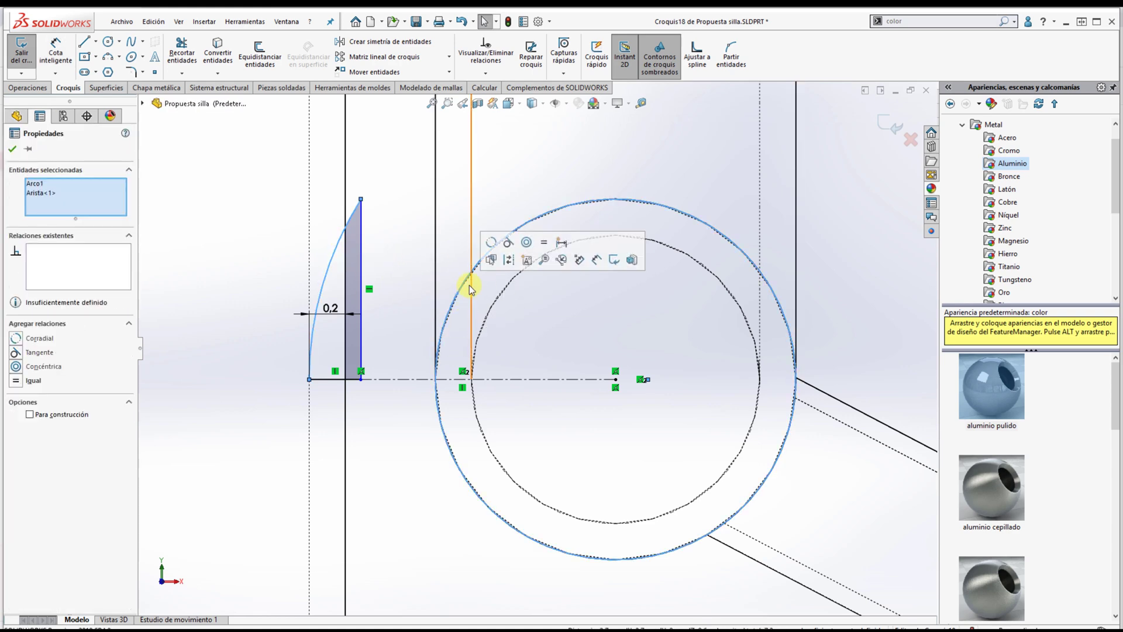
pyautogui.click(527, 243)
# - Dimension the profile's vertical line at 1 cm
pyautogui.press('d')
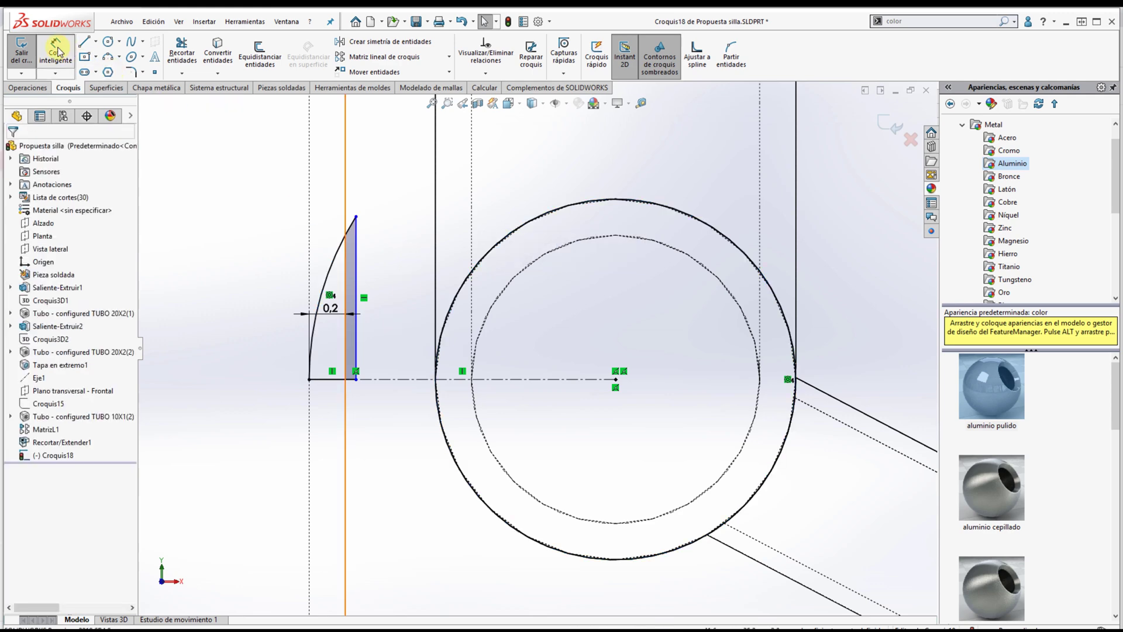
pyautogui.click(358, 284)
pyautogui.click(393, 320)
pyautogui.write('1')
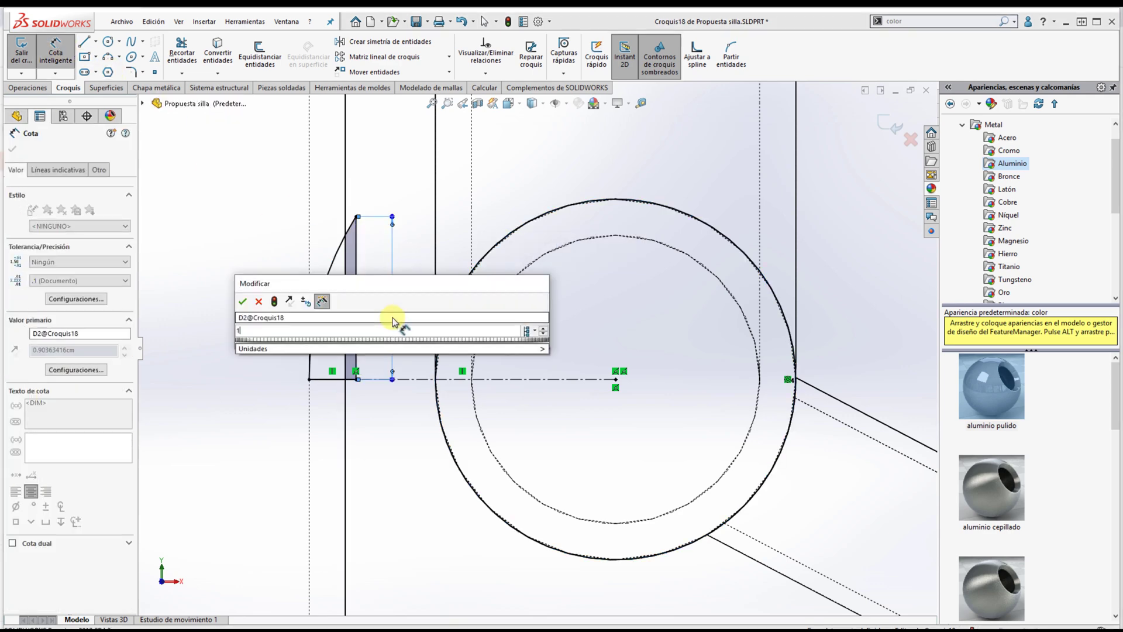
pyautogui.press('Return')
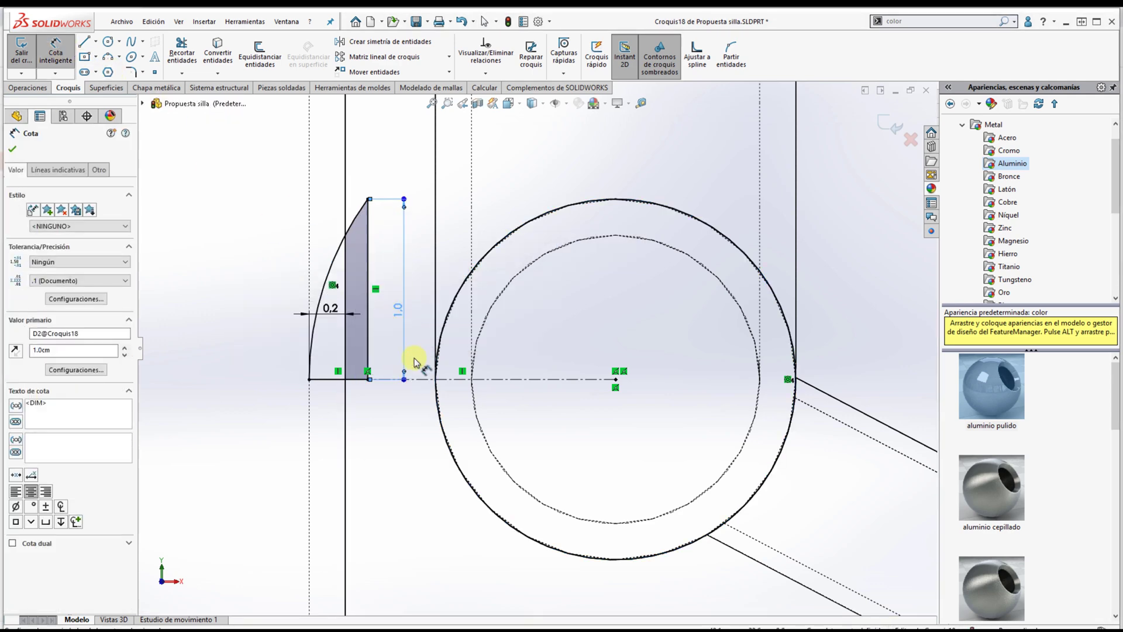
# - Revolve the closed profile 360° about the horizontal construction line without merging the result
pyautogui.click(40, 90)
pyautogui.click(76, 55)
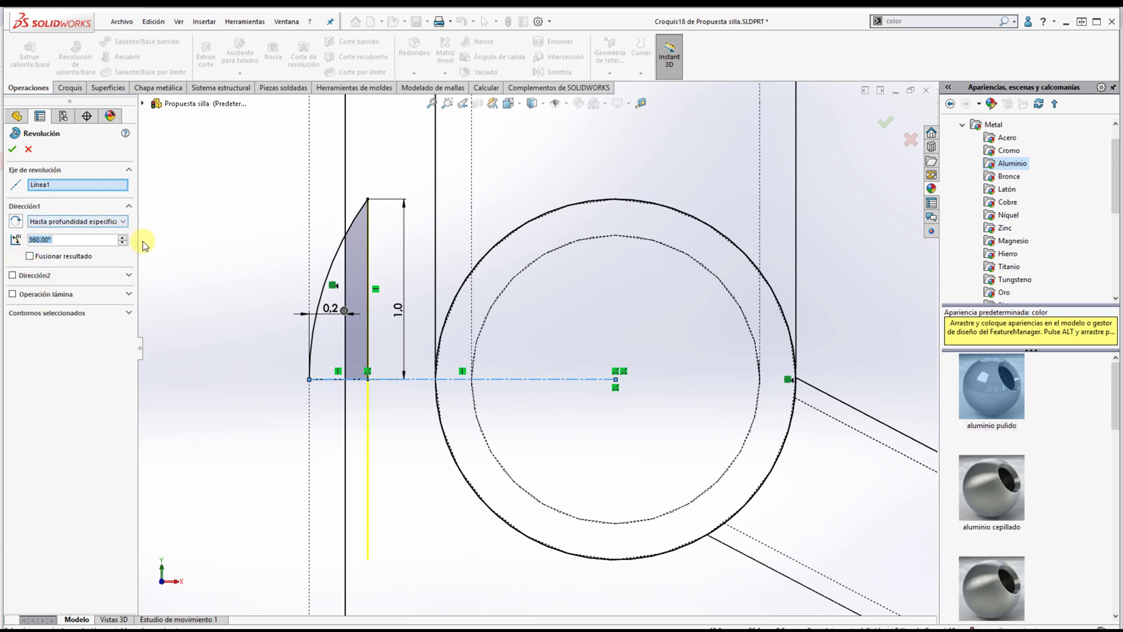
pyautogui.scroll(1, 420, 406)
pyautogui.moveTo(420, 406); pyautogui.dragTo(403, 386, button='middle')
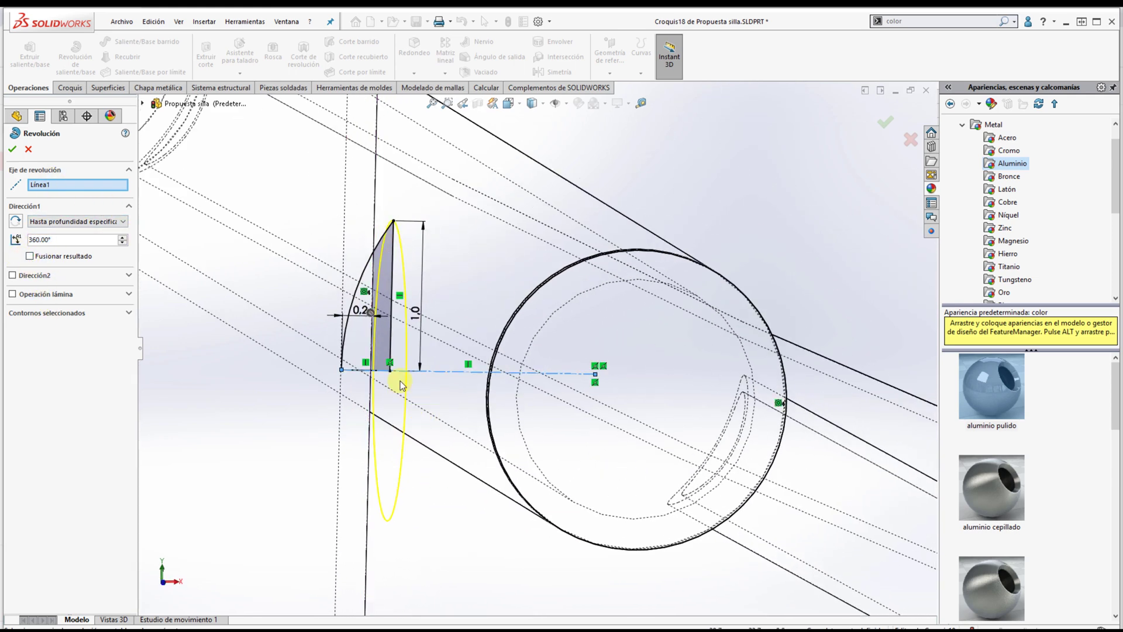
pyautogui.click(12, 152)
# - Display the model shaded with edges around the seat tube and front leg
pyautogui.scroll(1, 463, 283)
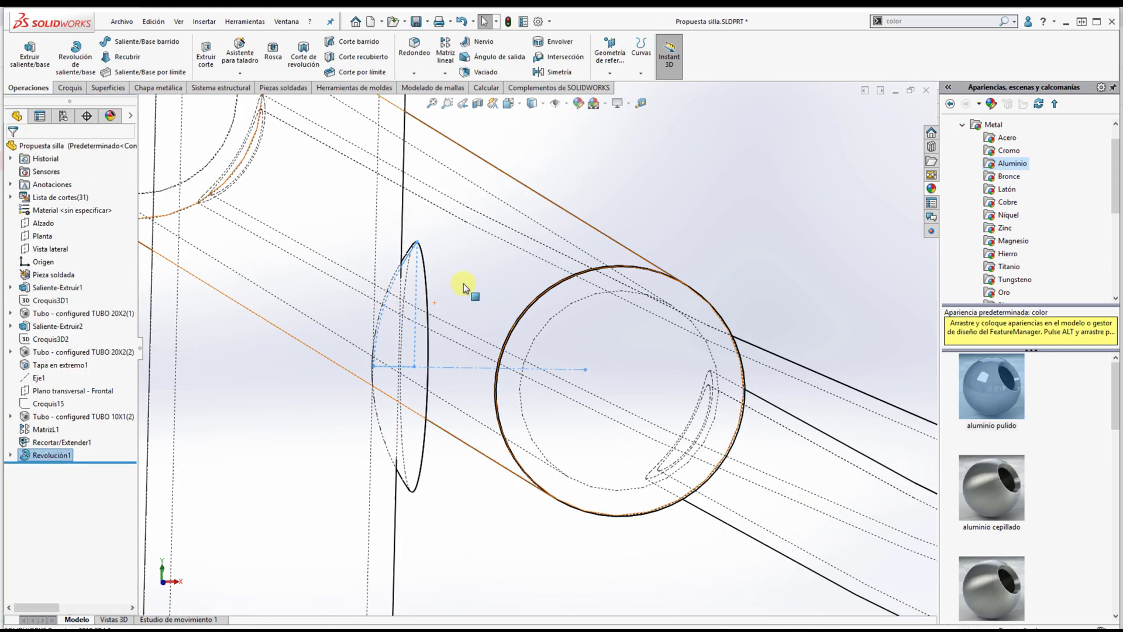
pyautogui.moveTo(463, 283); pyautogui.dragTo(437, 282, button='middle')
pyautogui.click(533, 119)
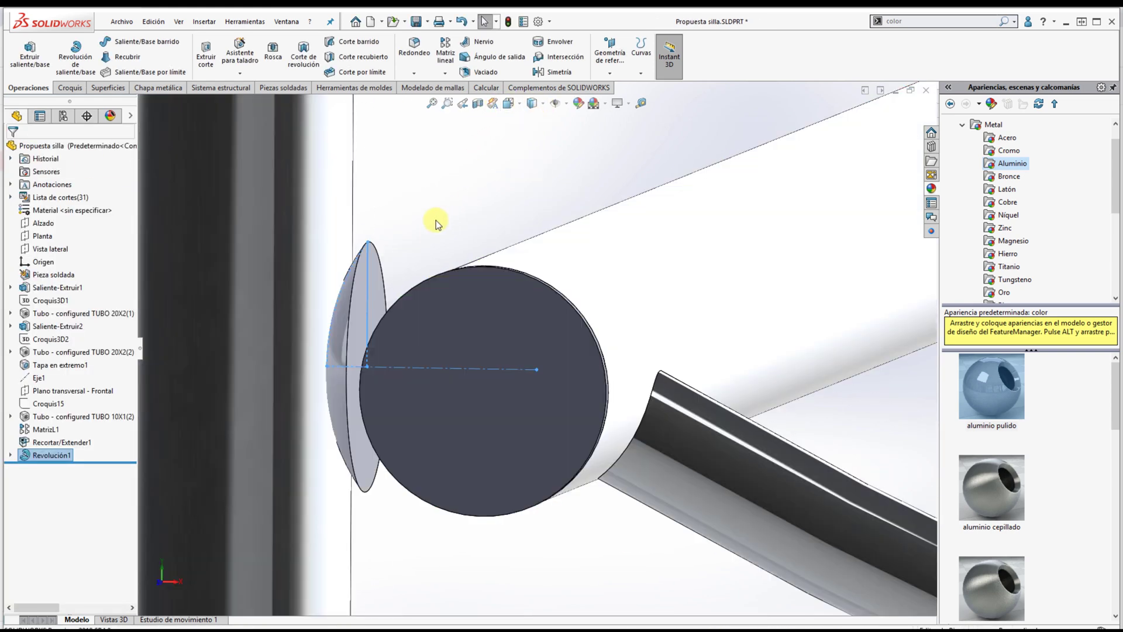
pyautogui.moveTo(436, 221)
pyautogui.mouseDown(button='middle')
pyautogui.moveTo(386, 293)
pyautogui.moveTo(472, 262)
pyautogui.moveTo(474, 331)
pyautogui.moveTo(505, 330)
pyautogui.mouseUp(button='middle')
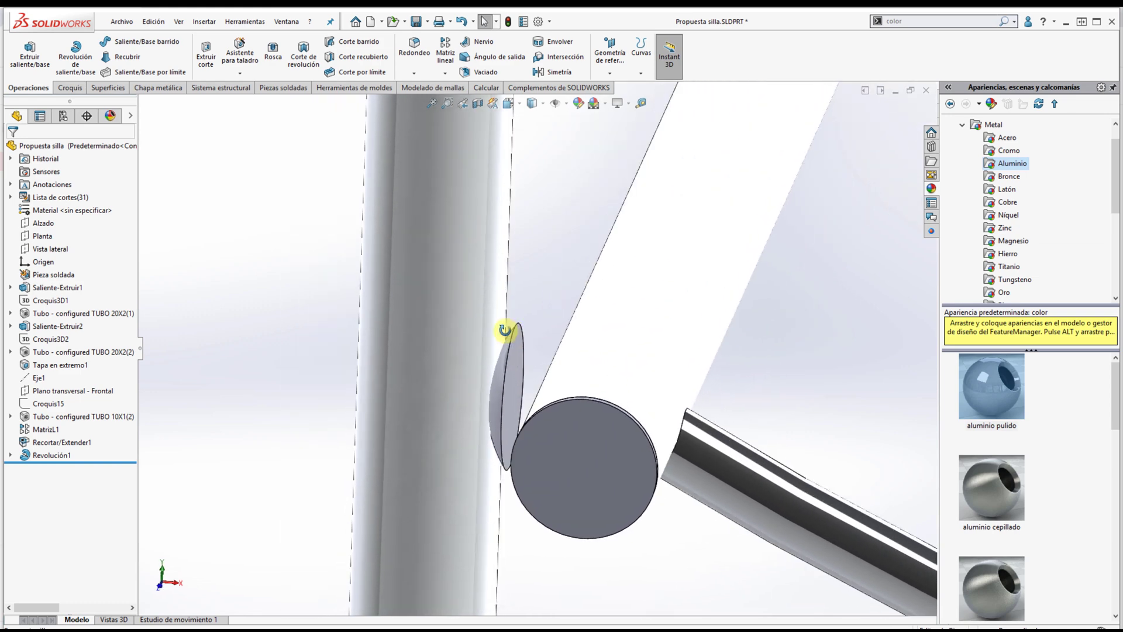
# - Indent the front leg tube with the revolved body's curved face, using remove selections, 0.1 cm thickness and 0.0 cm clearance, and hide the revolved body
pyautogui.click(217, 24)
pyautogui.moveTo(227, 66)
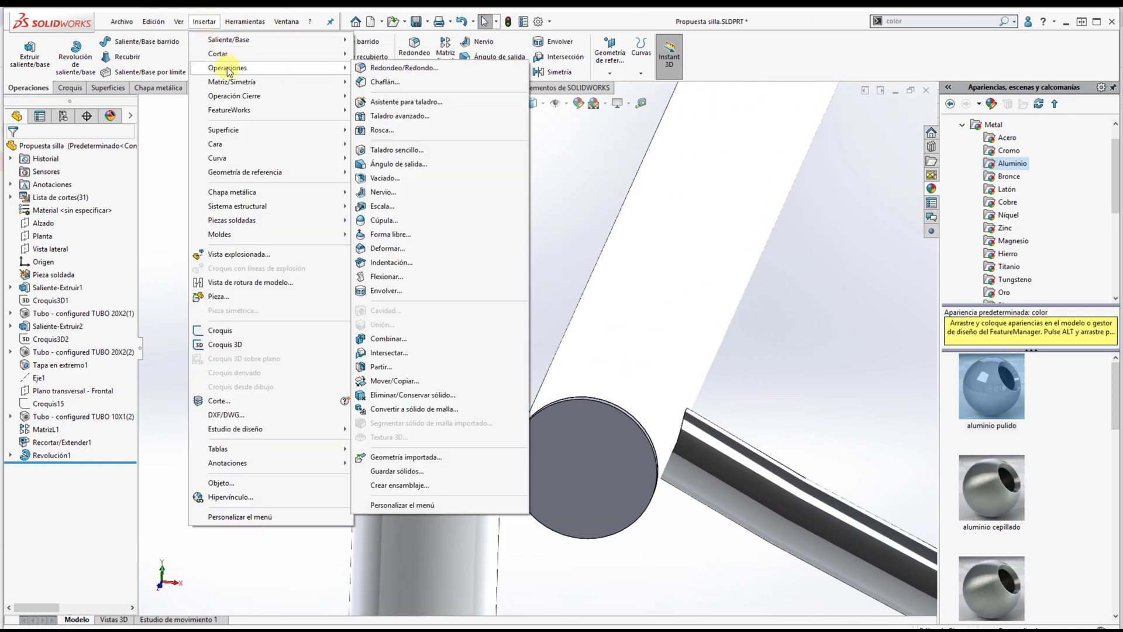
pyautogui.click(385, 263)
pyautogui.click(391, 237)
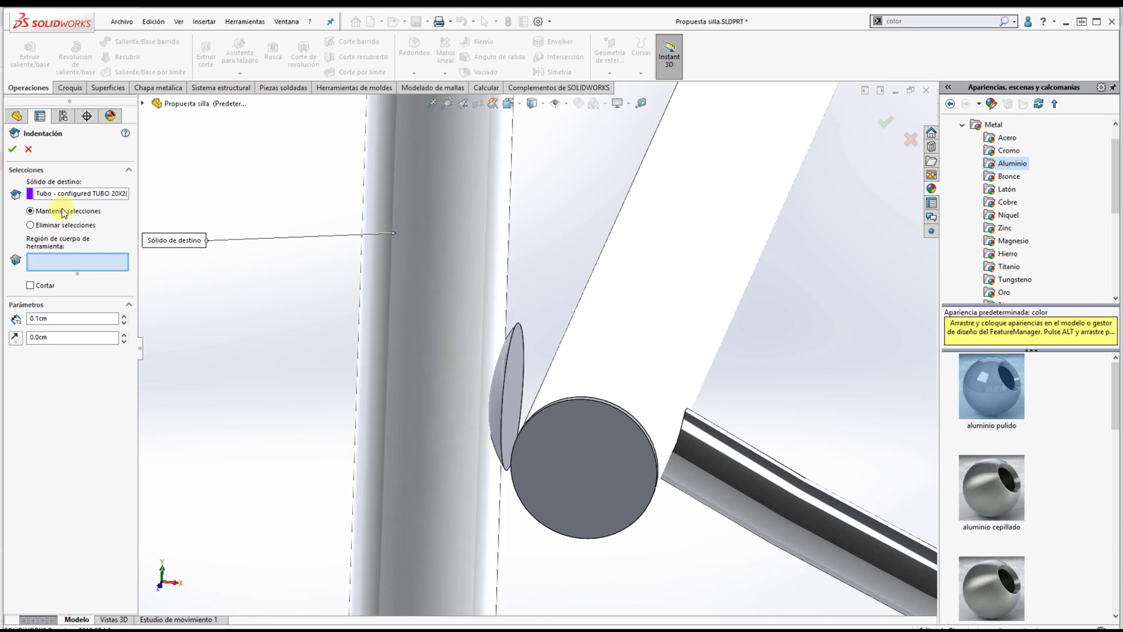
pyautogui.click(496, 383)
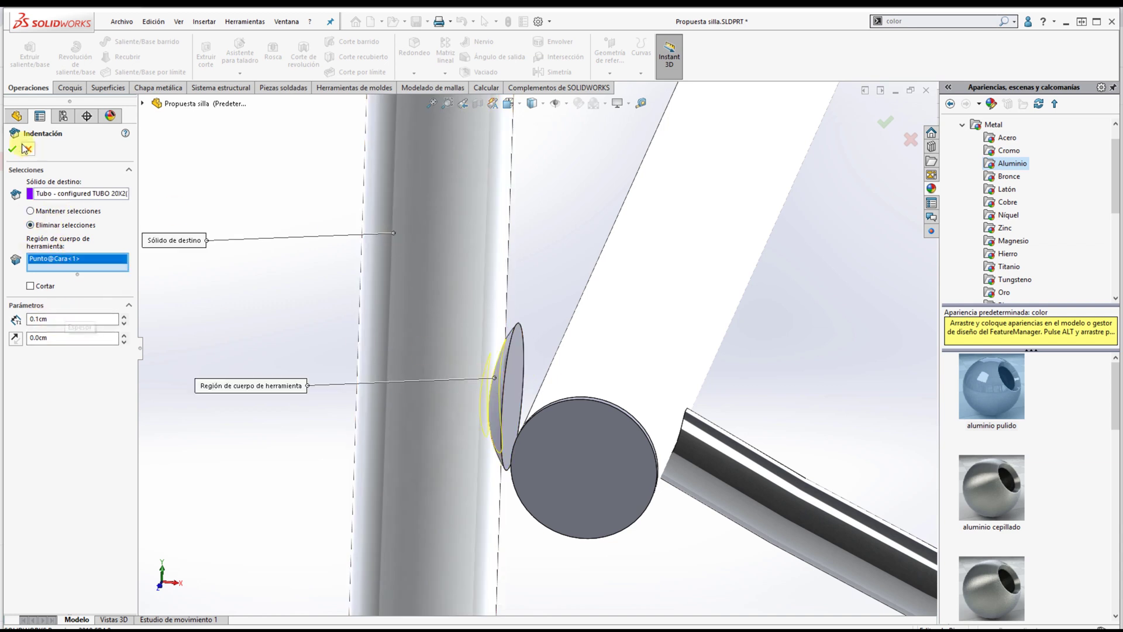
pyautogui.click(13, 151)
pyautogui.rightClick(513, 398)
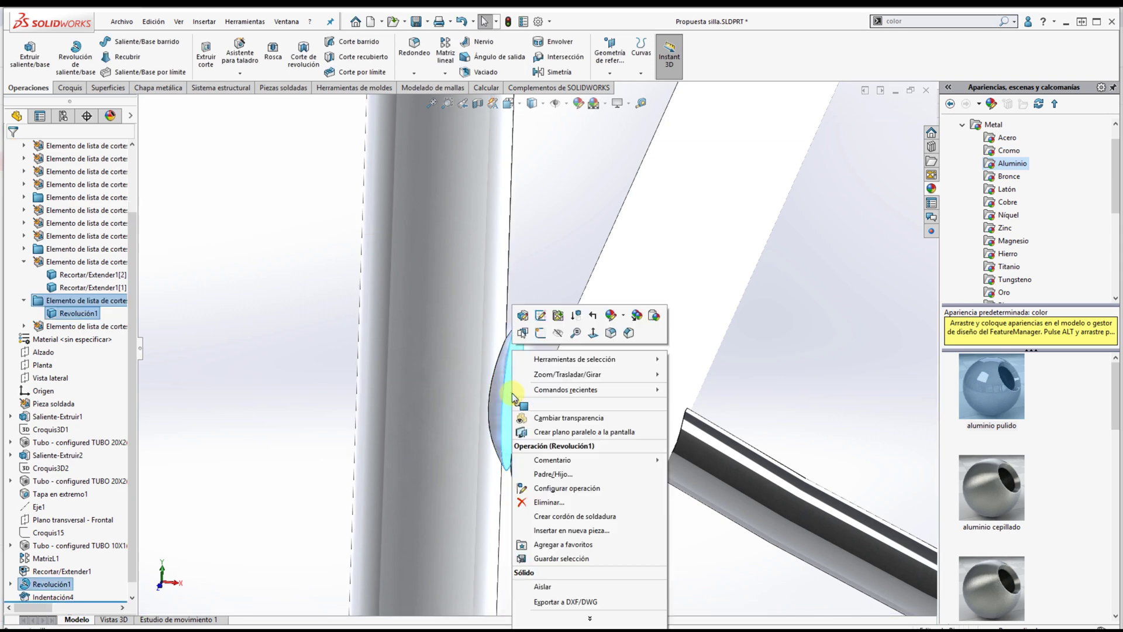
pyautogui.click(559, 333)
# - Examine the indentation in the front leg tube's wall with a section view
pyautogui.moveTo(545, 279); pyautogui.dragTo(536, 329, button='middle')
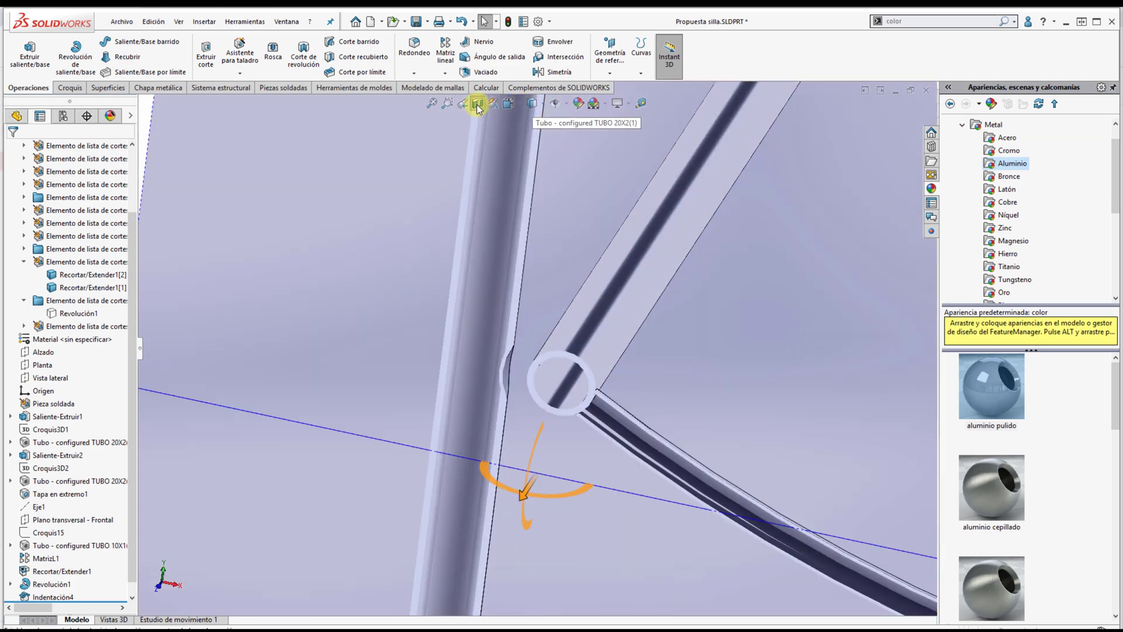
pyautogui.click(478, 104)
pyautogui.click(12, 150)
pyautogui.scroll(-6, 599, 396)
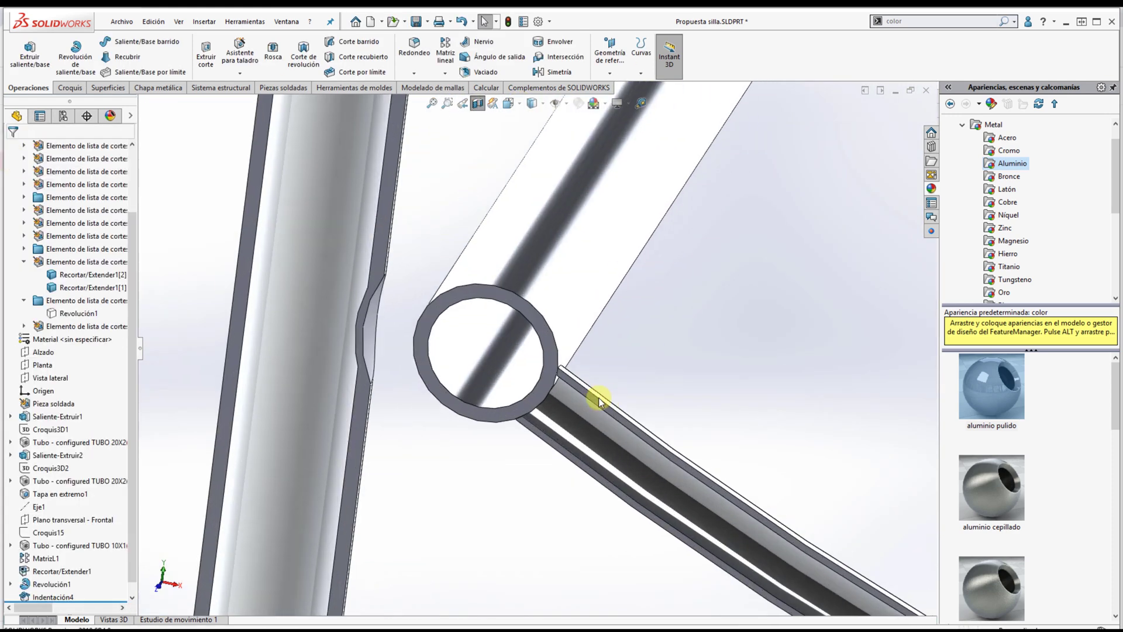
pyautogui.moveTo(394, 329)
pyautogui.mouseDown(button='middle')
pyautogui.moveTo(394, 339)
pyautogui.moveTo(432, 312)
pyautogui.moveTo(374, 319)
pyautogui.moveTo(409, 318)
pyautogui.moveTo(389, 319)
pyautogui.mouseUp(button='middle')
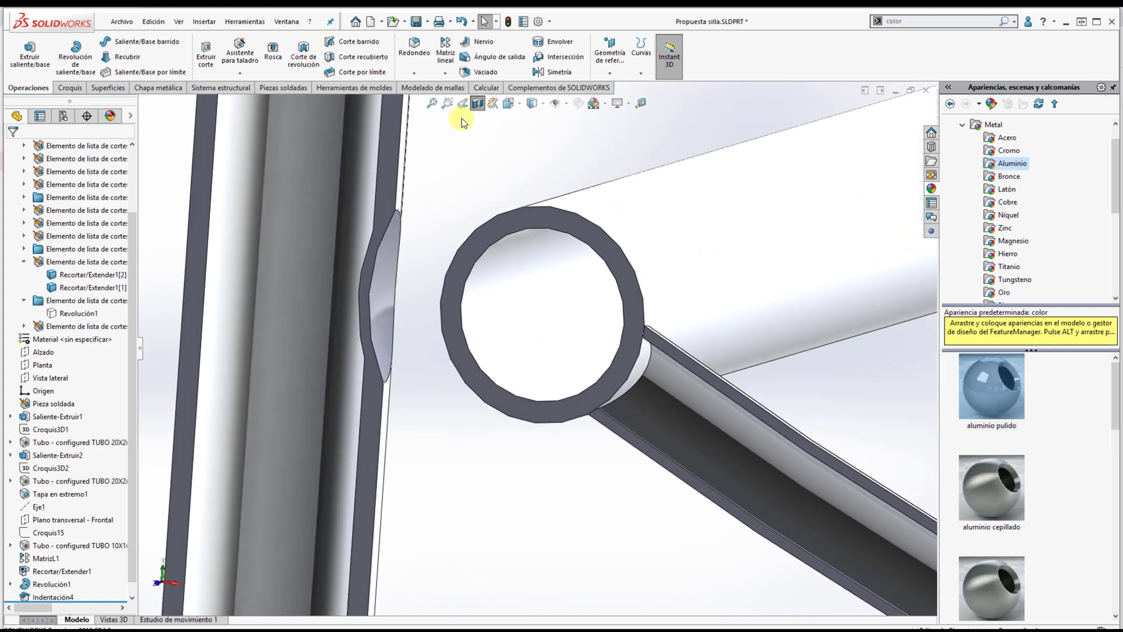
pyautogui.click(477, 104)
# - Create a reference axis through the cylindrical face of one backrest upright
pyautogui.scroll(8, 483, 424)
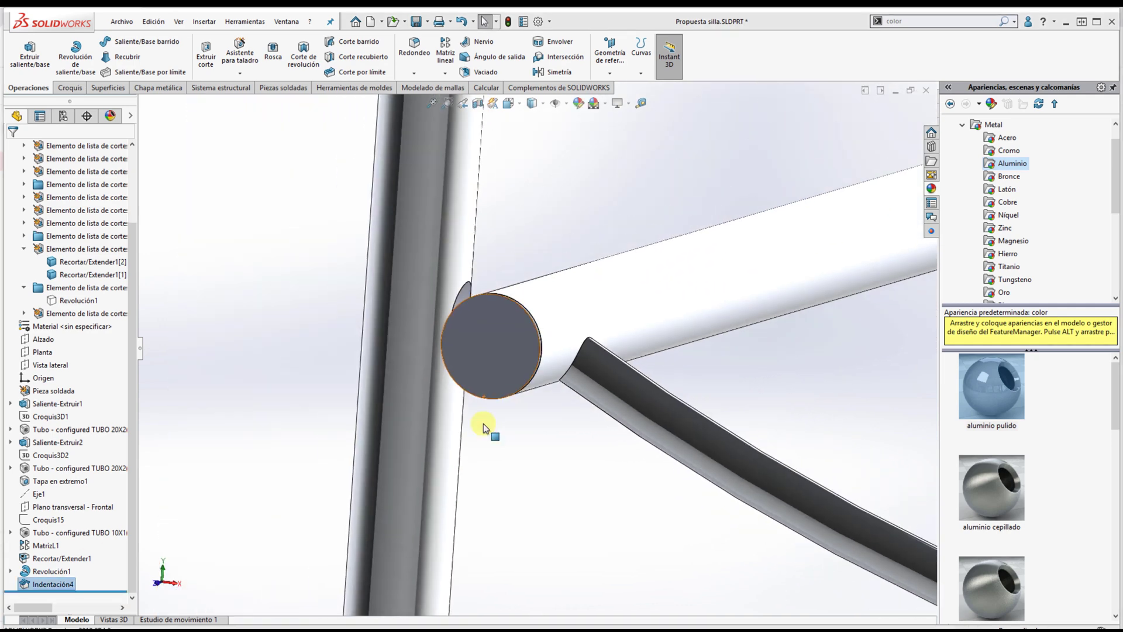
pyautogui.moveTo(492, 417); pyautogui.dragTo(560, 386, button='middle')
pyautogui.scroll(3, 563, 389)
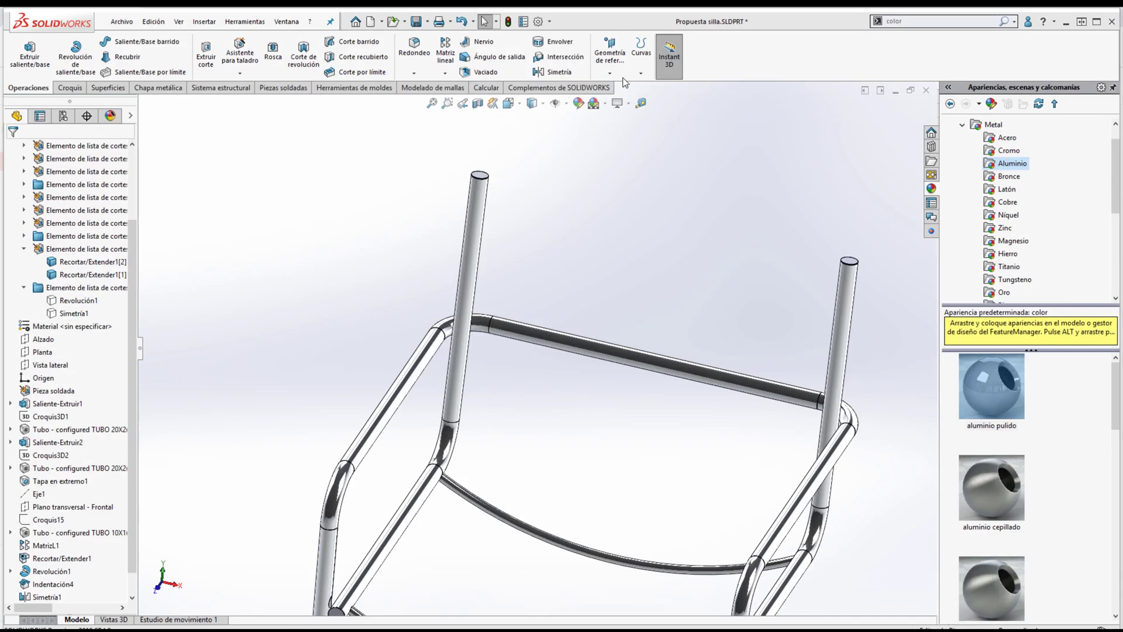
pyautogui.click(609, 74)
pyautogui.click(673, 100)
pyautogui.click(470, 281)
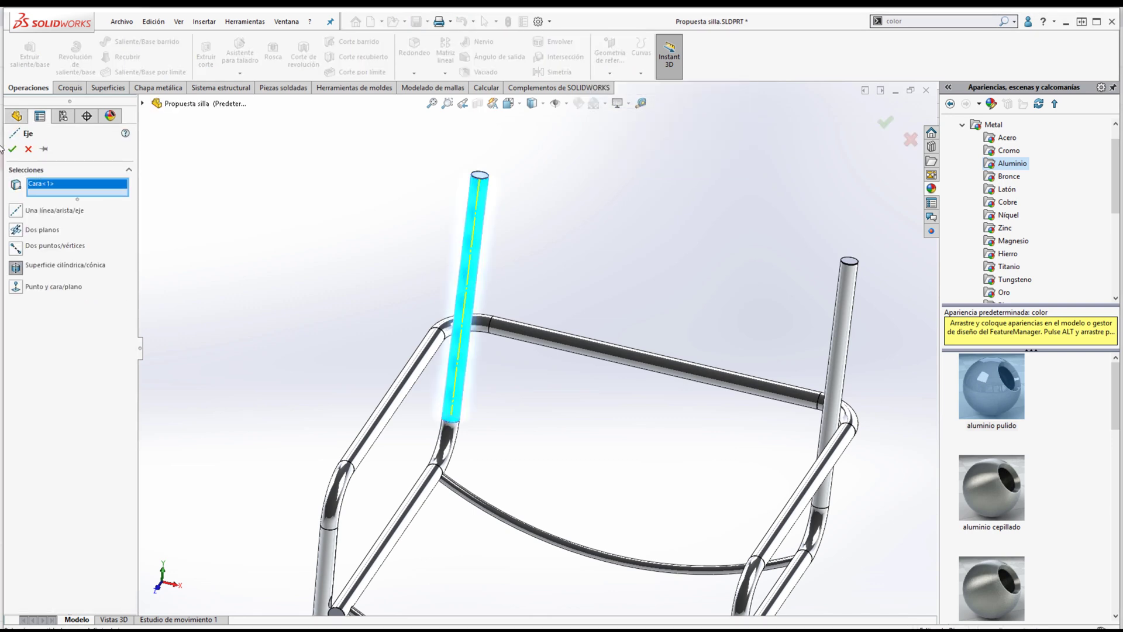
pyautogui.press('Return')
# - Create a reference plane using the backrest upright's axis and the Vista lateral plane as references
pyautogui.click(609, 73)
pyautogui.click(673, 88)
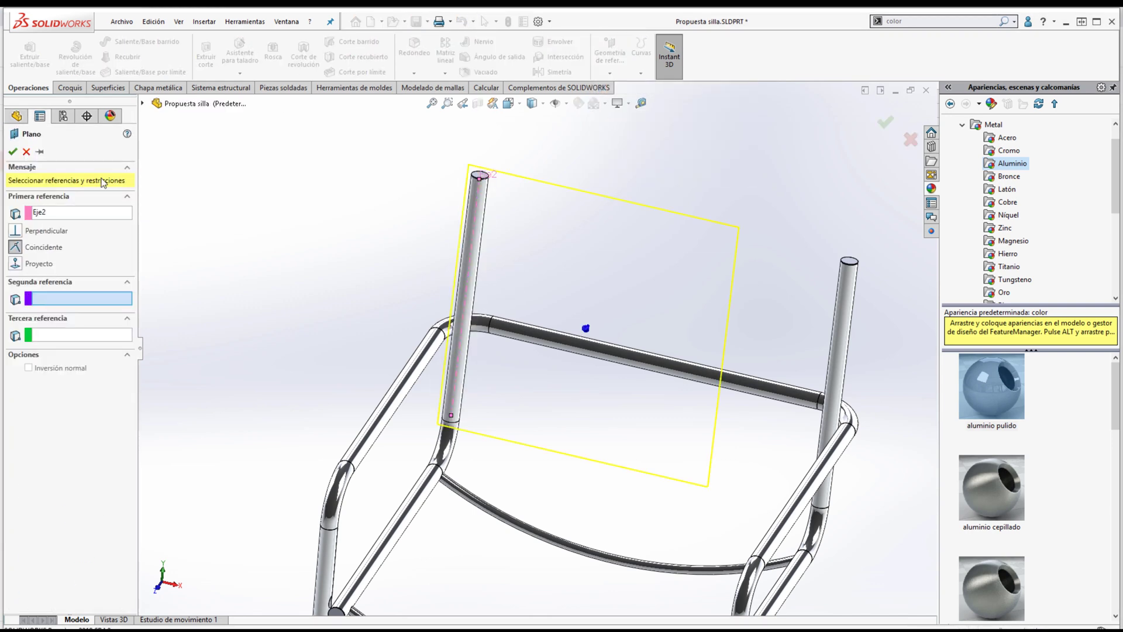
pyautogui.click(145, 106)
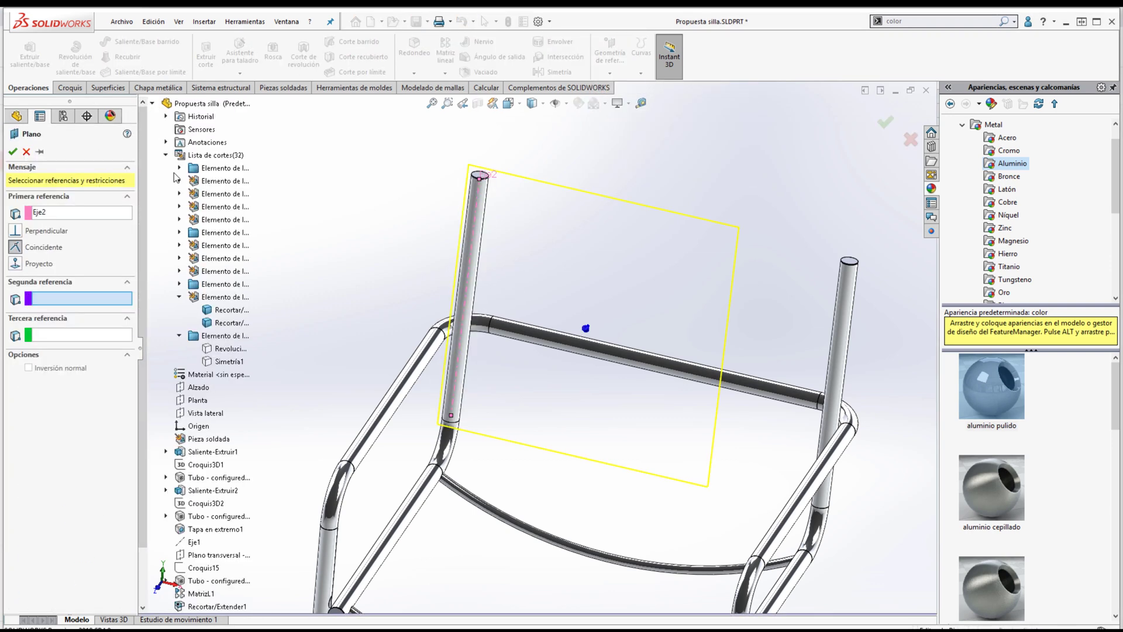
pyautogui.click(203, 413)
pyautogui.click(12, 151)
# - Start a sketch on the new backrest plane, show the model with hidden lines visible and face the sketch plane
pyautogui.moveTo(503, 351); pyautogui.dragTo(540, 311, button='middle')
pyautogui.scroll(3, 441, 326)
pyautogui.click(70, 88)
pyautogui.click(21, 56)
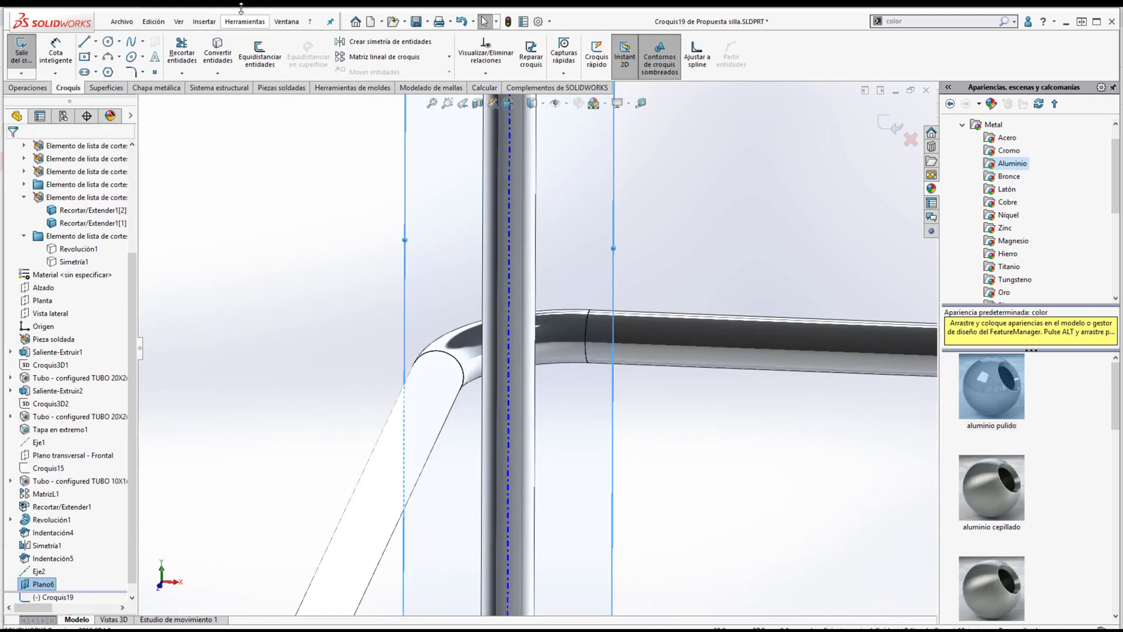
pyautogui.click(85, 44)
pyautogui.scroll(-3, 506, 372)
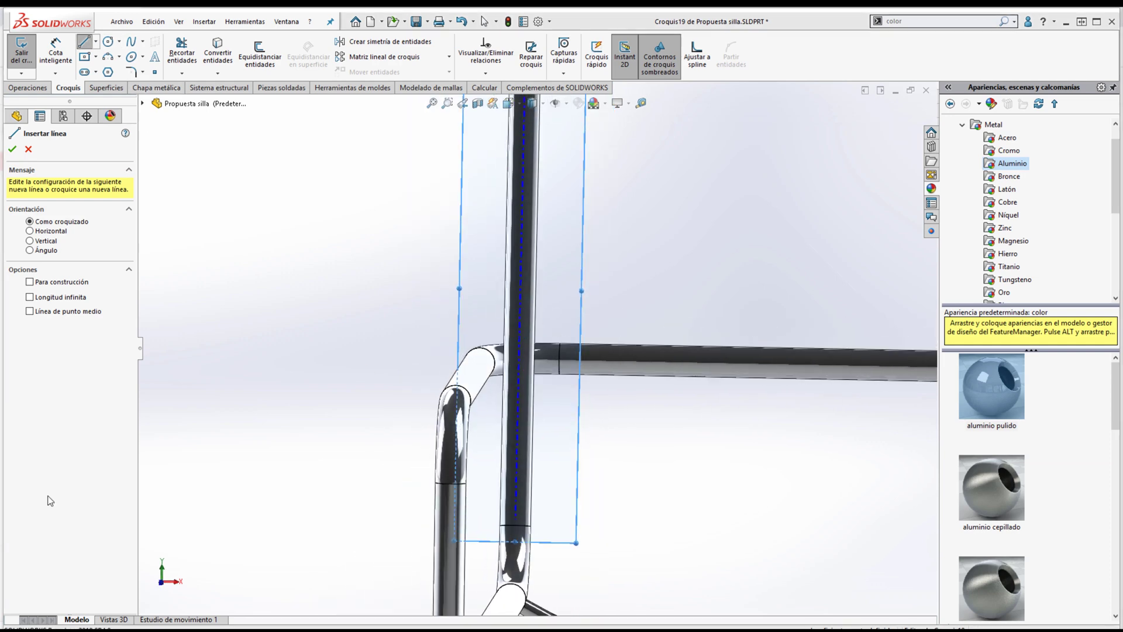
pyautogui.click(532, 103)
pyautogui.click(547, 153)
pyautogui.moveTo(496, 383)
pyautogui.mouseDown(button='middle')
pyautogui.moveTo(577, 325)
pyautogui.moveTo(609, 400)
pyautogui.mouseUp(button='middle')
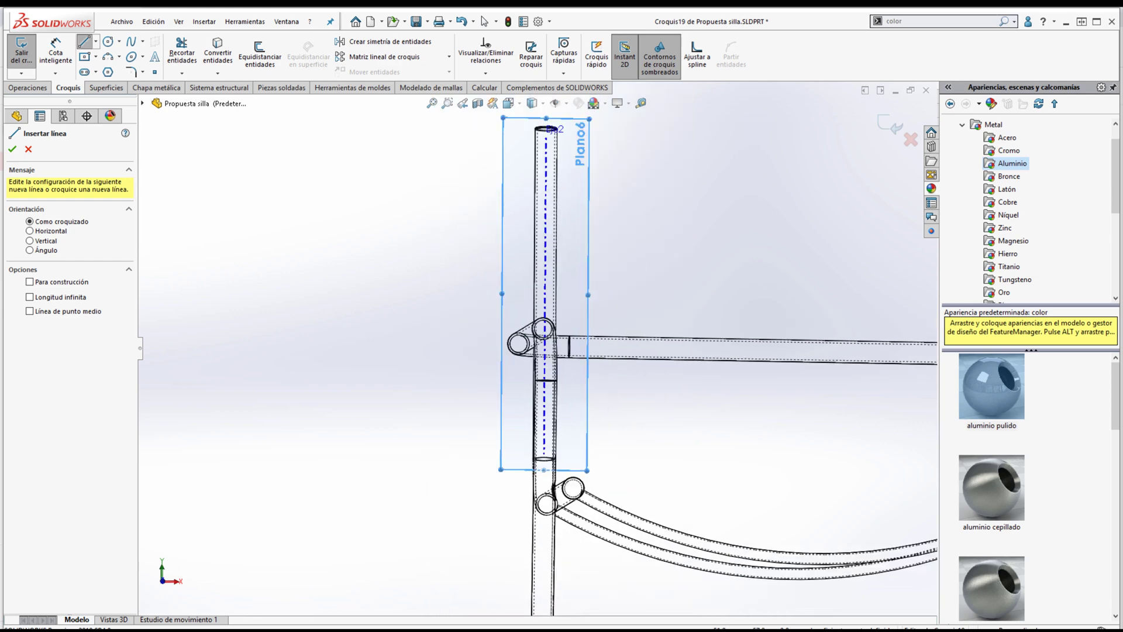
pyautogui.press('Escape')
pyautogui.hotkey('ctrl', '8')
# - Sketch a vertical line between the side rail tube's centre and the backrest upright's axis
pyautogui.click(84, 41)
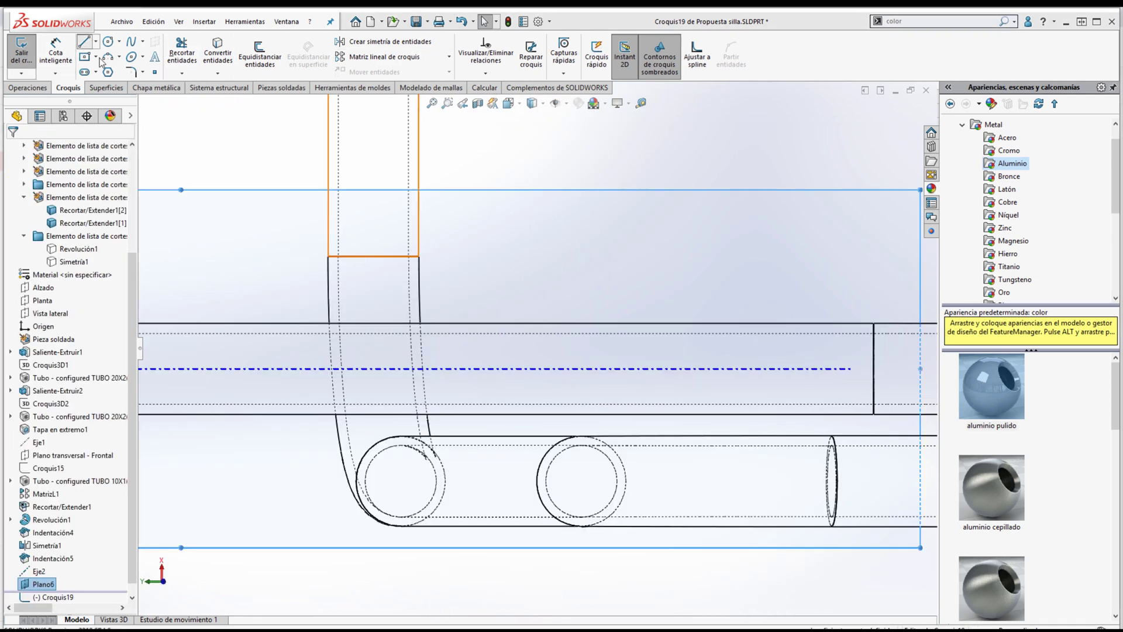
pyautogui.click(401, 481)
pyautogui.click(402, 368)
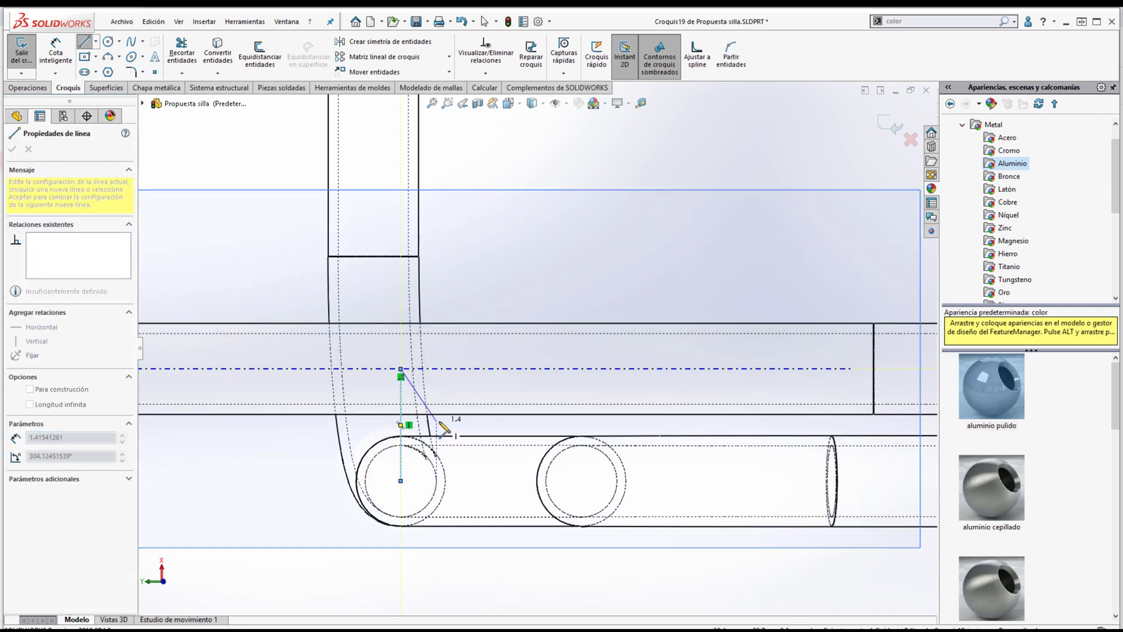
pyautogui.press('Escape')
# - Make the line's free end concentric with the side rail tube's circular edge and convert the line to construction geometry
pyautogui.click(399, 370)
pyautogui.moveTo(409, 408); pyautogui.dragTo(391, 410)
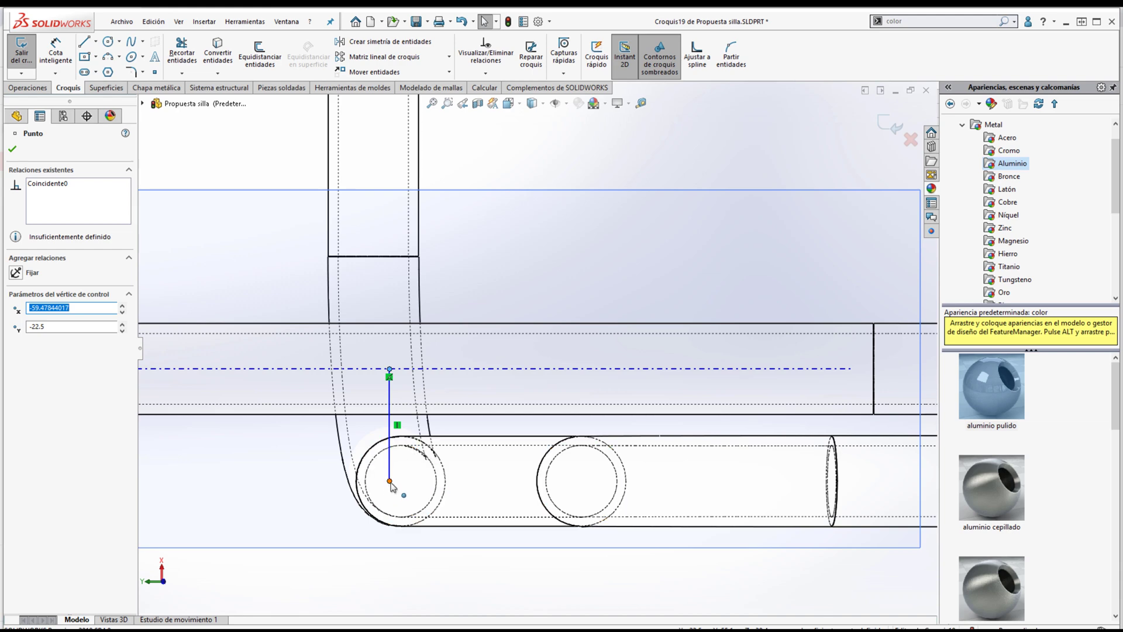
pyautogui.keyDown('ctrl'); pyautogui.click(441, 465); pyautogui.keyUp('ctrl')
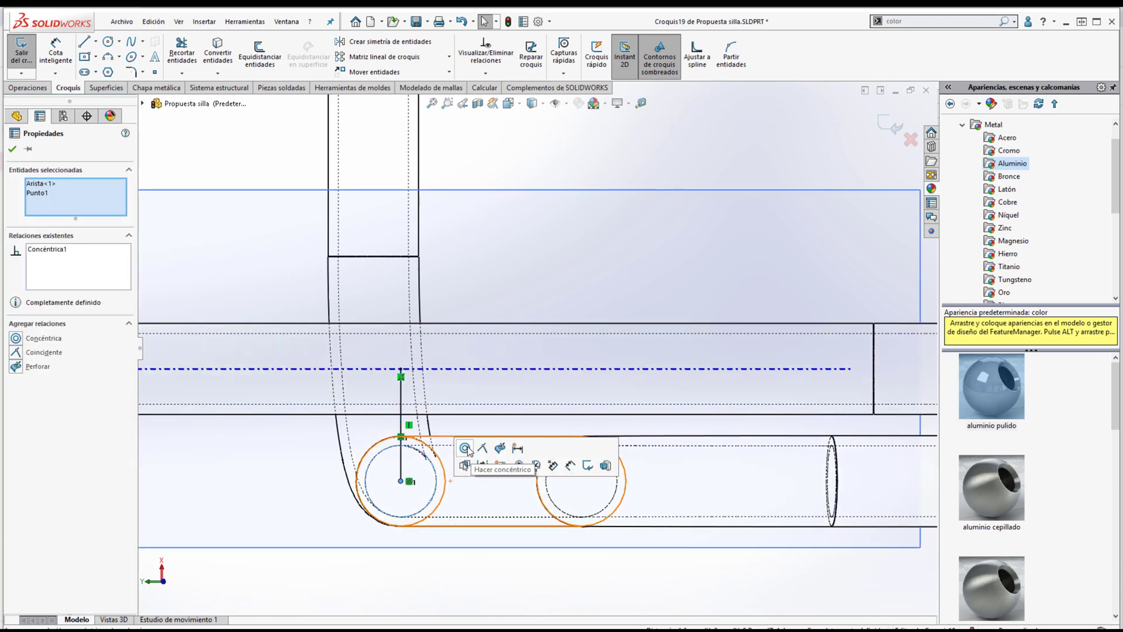
pyautogui.click(468, 449)
pyautogui.click(401, 411)
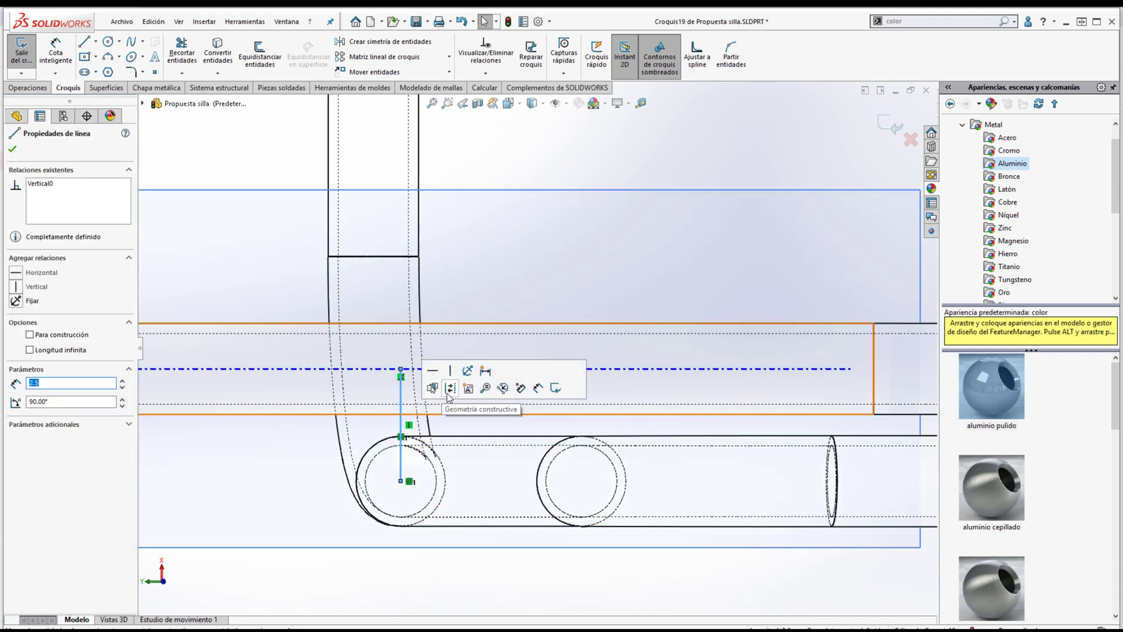
pyautogui.press('Escape')
# - Sketch a line over the construction line from the upright's inner wall to the rail's inner wall, its lower end coincident with the rail's inner edge
pyautogui.scroll(2, 456, 451)
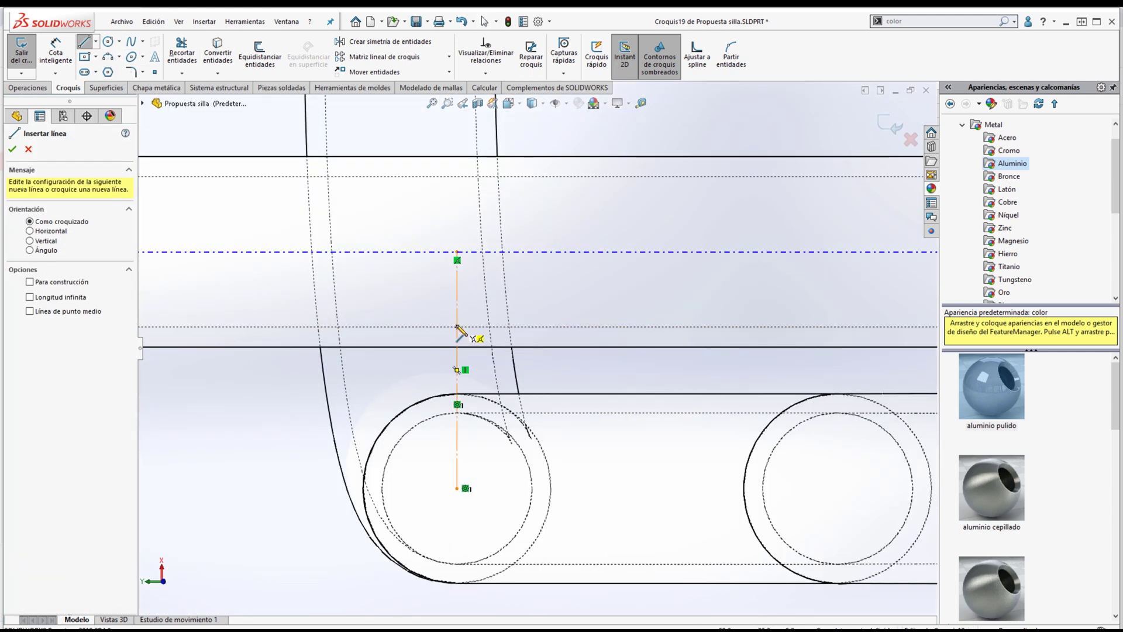
pyautogui.click(458, 327)
pyautogui.click(457, 414)
pyautogui.press('Escape')
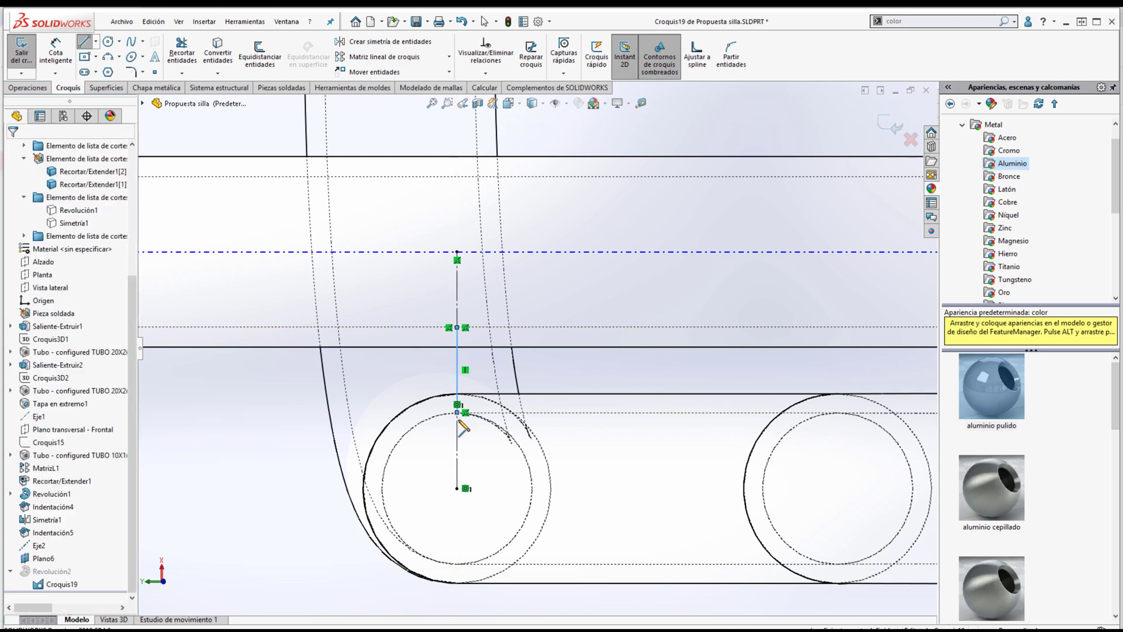
pyautogui.scroll(3, 484, 403)
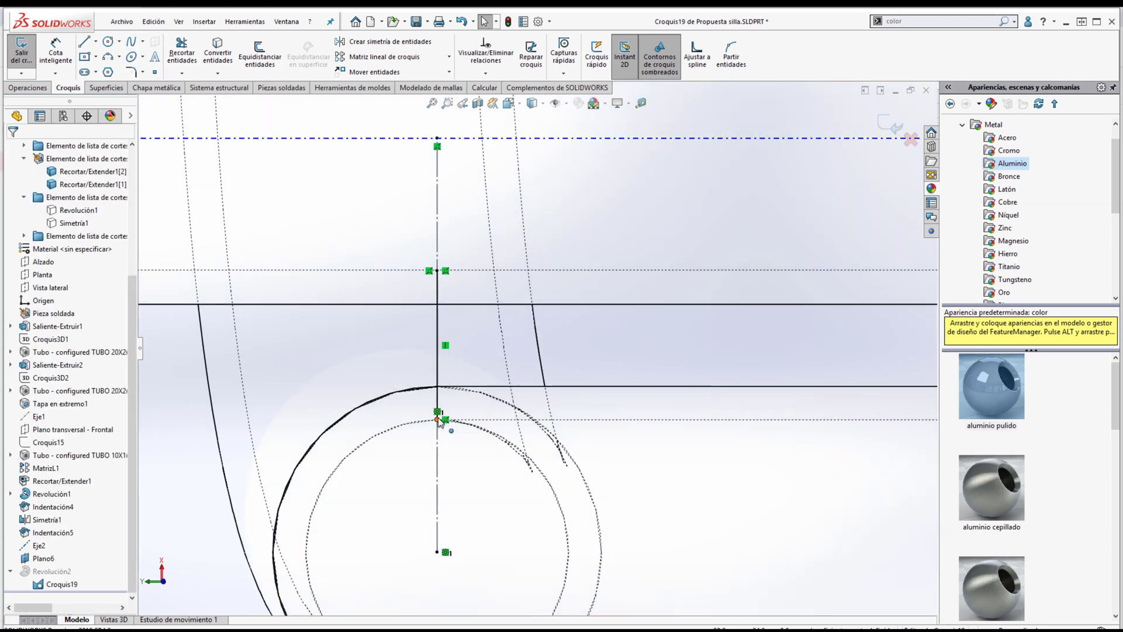
pyautogui.click(463, 390)
pyautogui.keyDown('ctrl'); pyautogui.click(438, 419); pyautogui.keyUp('ctrl')
pyautogui.click(477, 377)
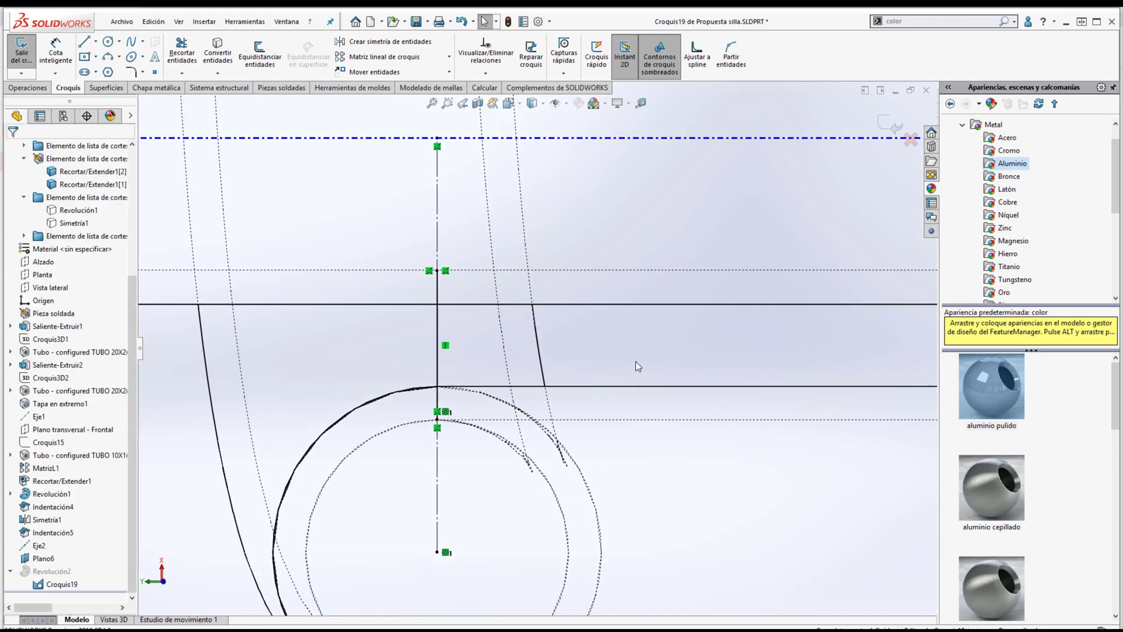
# - Draw a three-point arc between the short line's ends and constrain its centre onto that line to form a semicircle
pyautogui.click(107, 58)
pyautogui.click(437, 271)
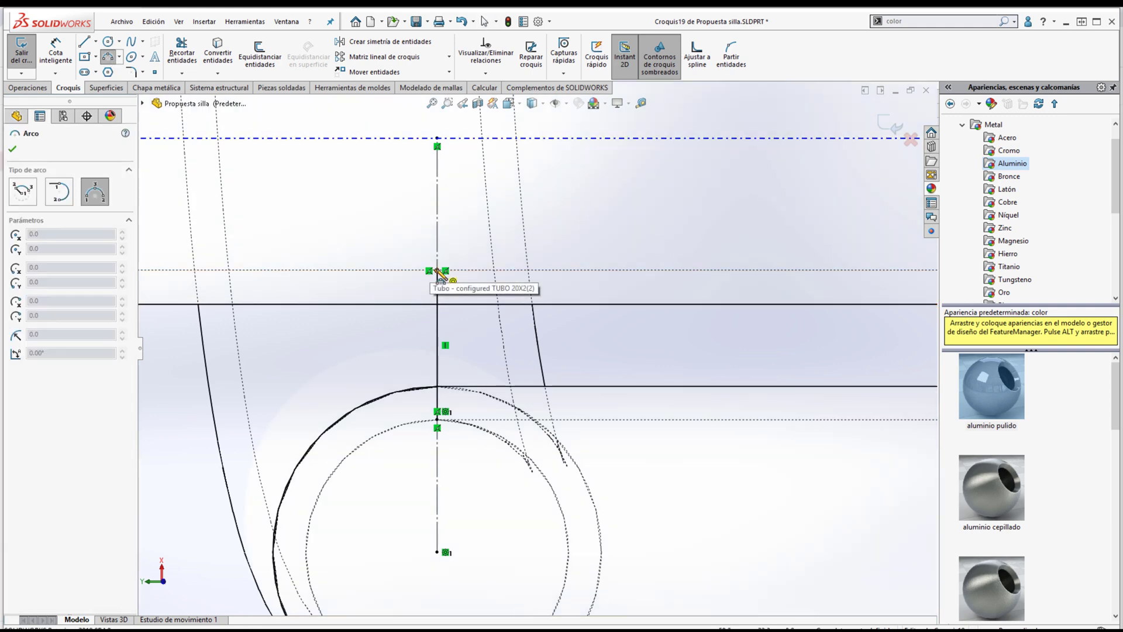
pyautogui.click(437, 418)
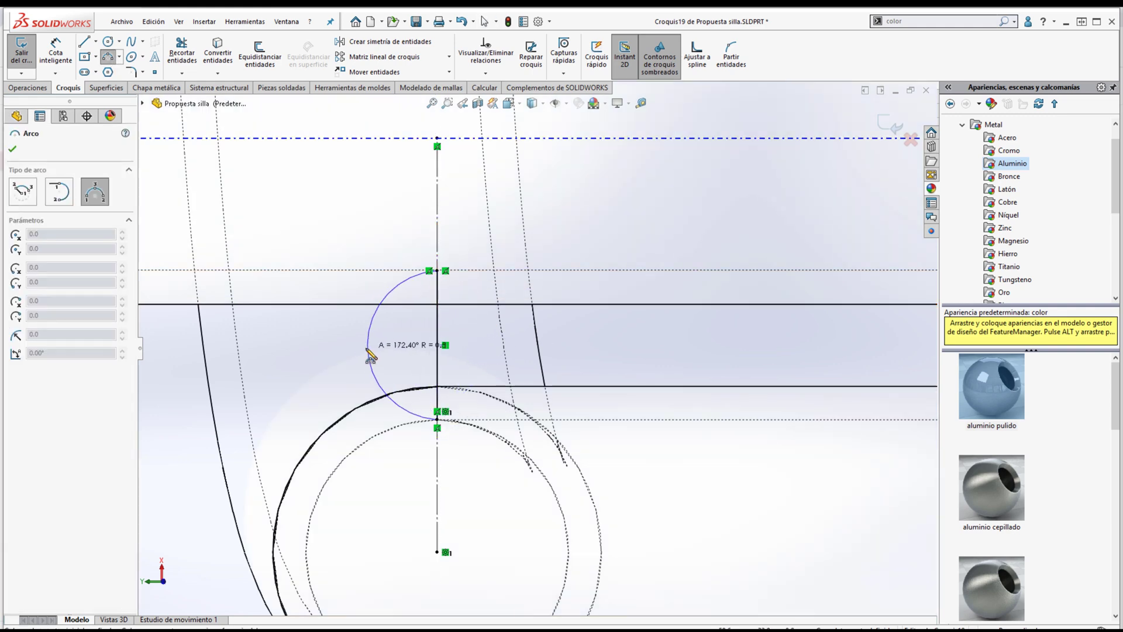
pyautogui.click(357, 348)
pyautogui.press('Escape')
pyautogui.click(432, 346)
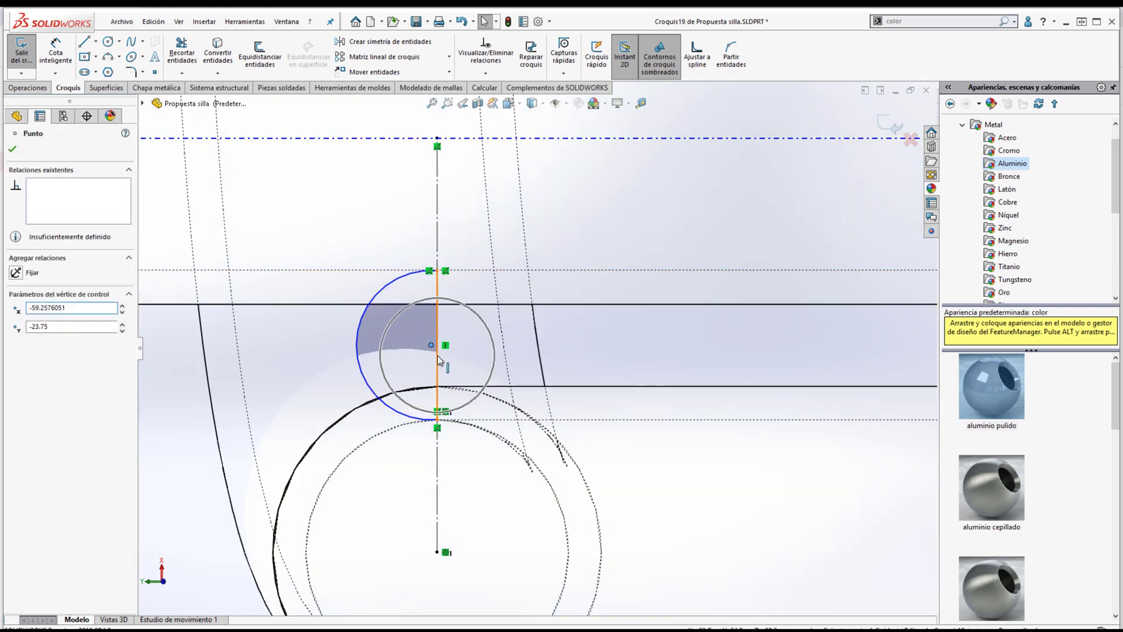
pyautogui.keyDown('ctrl'); pyautogui.click(437, 356); pyautogui.keyUp('ctrl')
pyautogui.click(489, 303)
pyautogui.click(483, 357)
pyautogui.scroll(3, 483, 358)
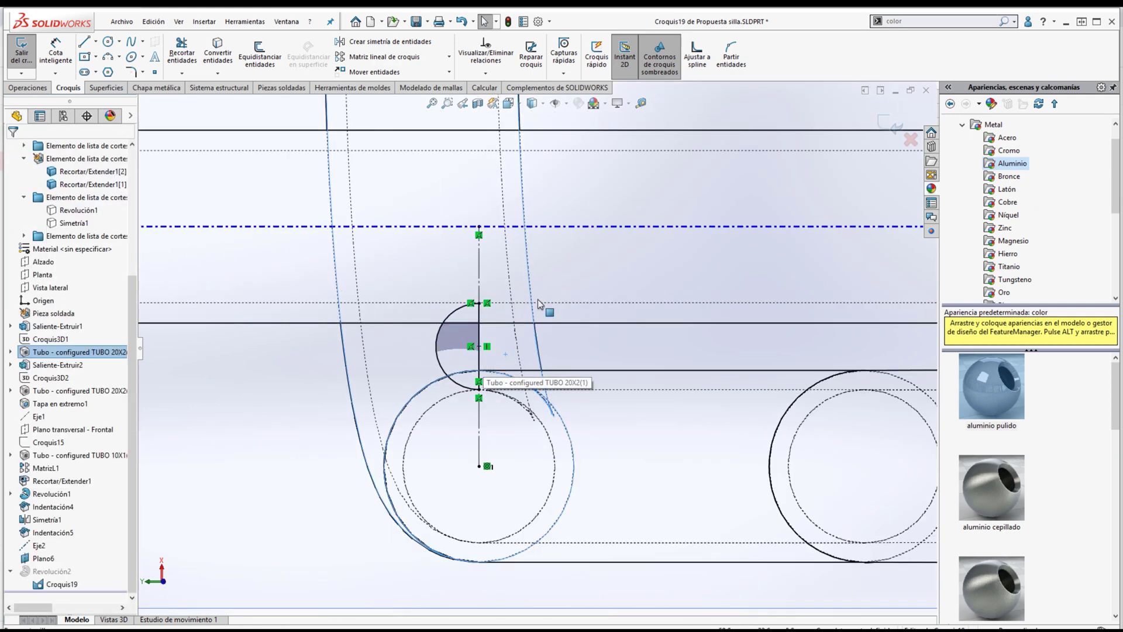
# - Revolve the semicircular profile 360° about the vertical construction line as a separate, unmerged body
pyautogui.click(890, 124)
pyautogui.click(460, 346)
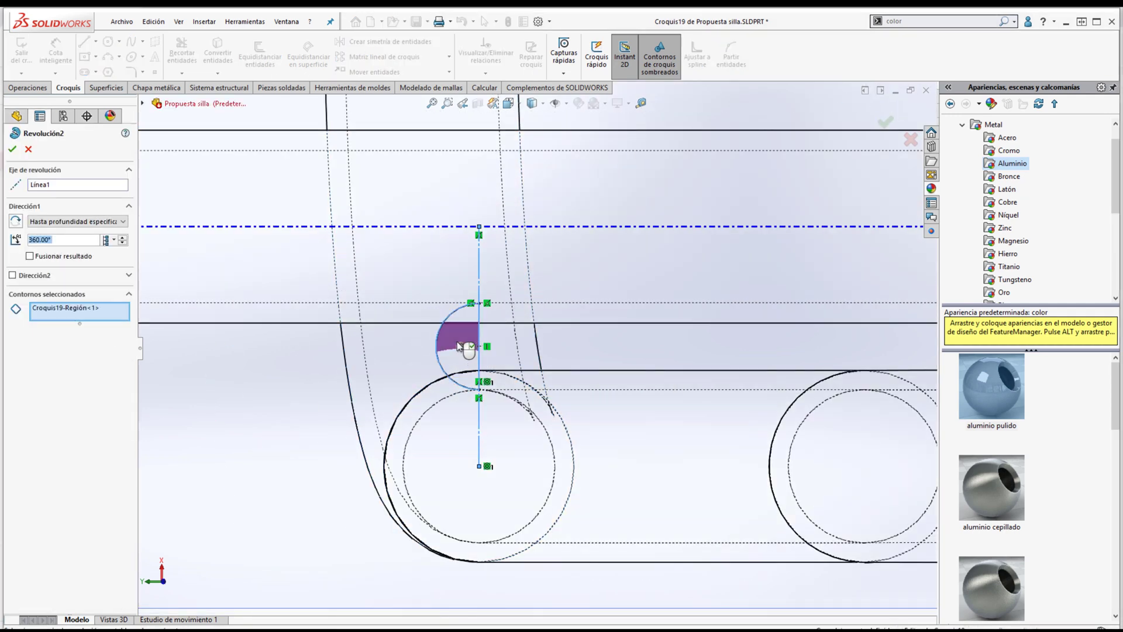
pyautogui.click(96, 185)
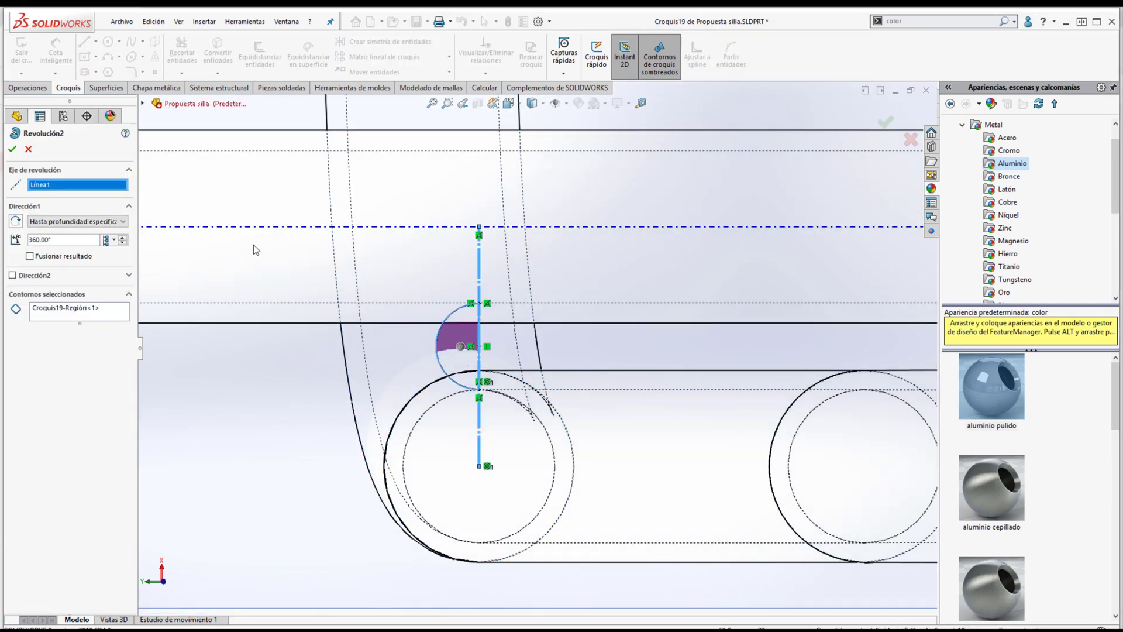
pyautogui.click(12, 151)
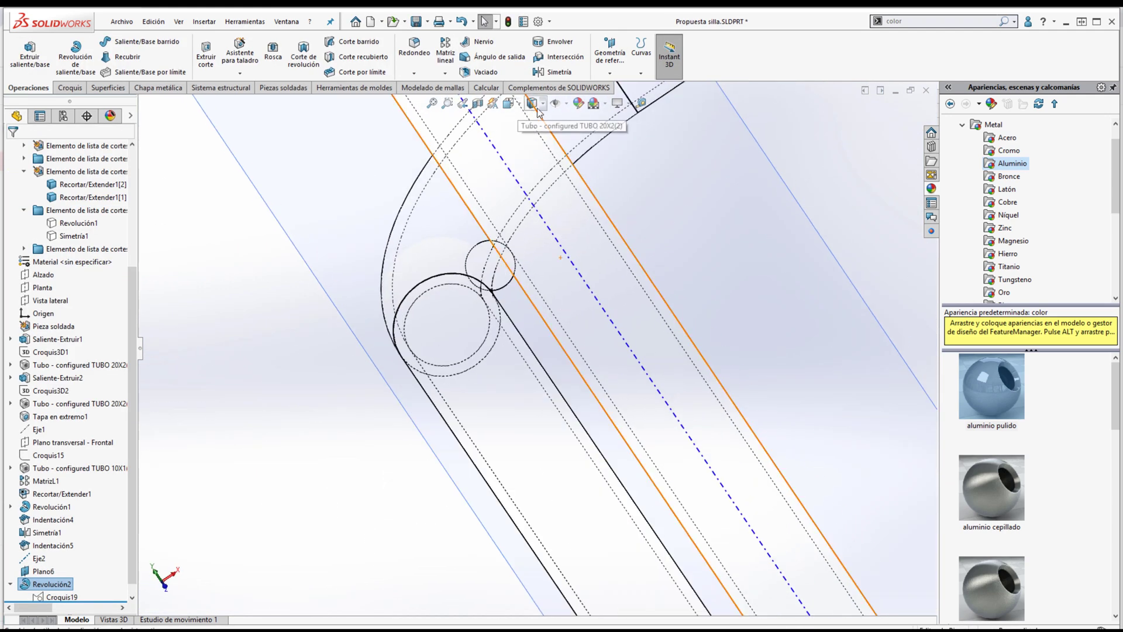
# - Set up an indentation with the backrest upright as target, the revolved sphere as tool region and the Eliminar selecciones option
pyautogui.click(205, 22)
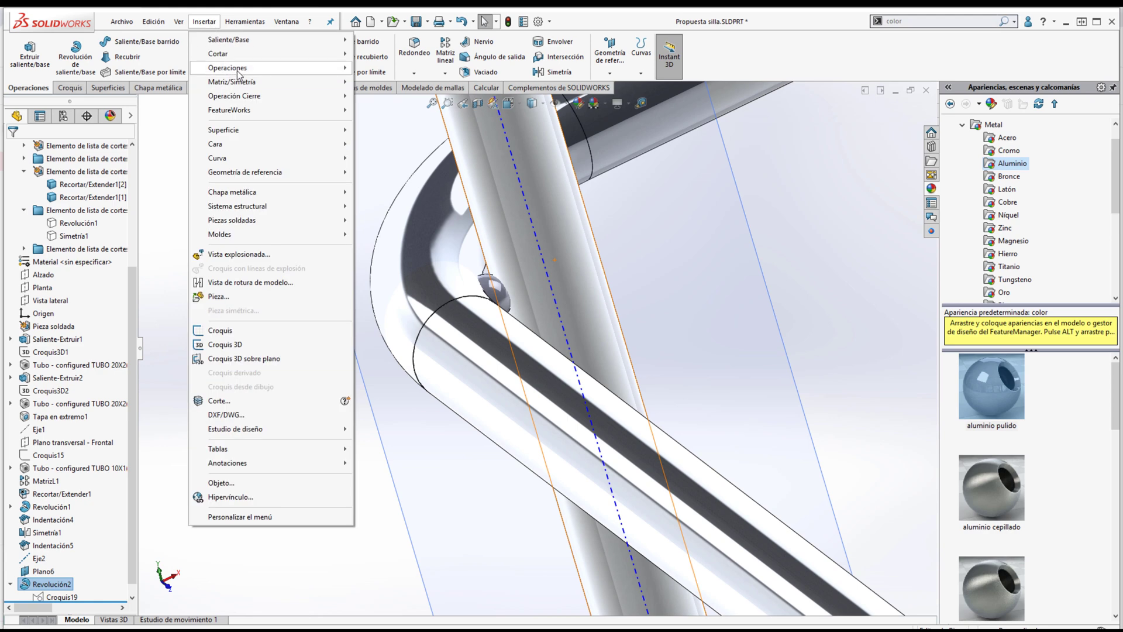
pyautogui.moveTo(231, 68)
pyautogui.click(386, 267)
pyautogui.click(658, 262)
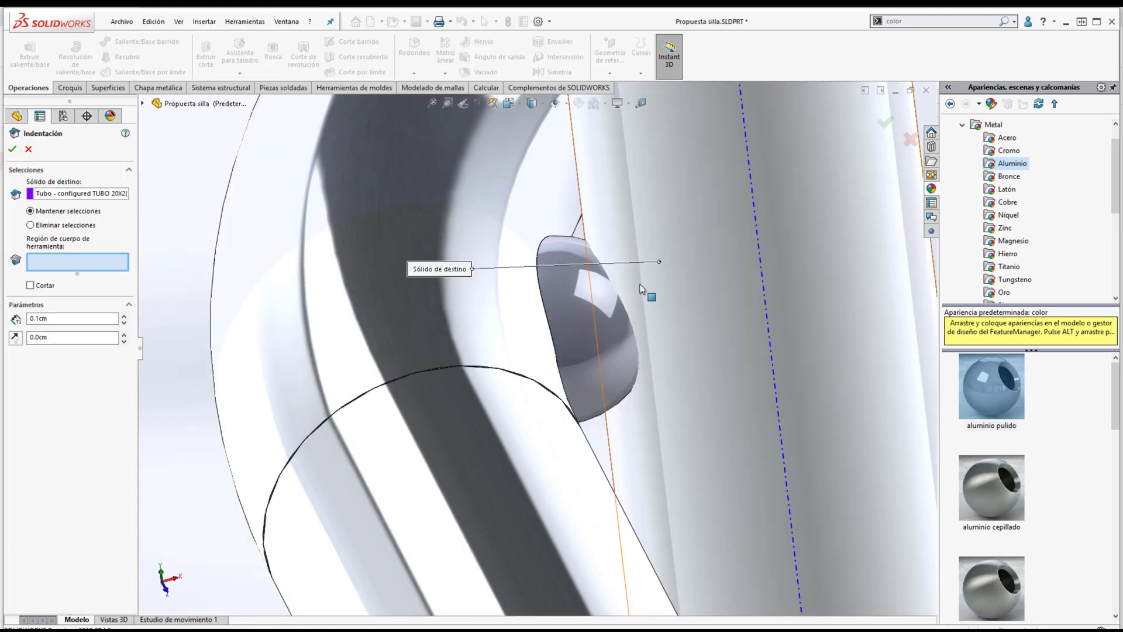
pyautogui.click(606, 314)
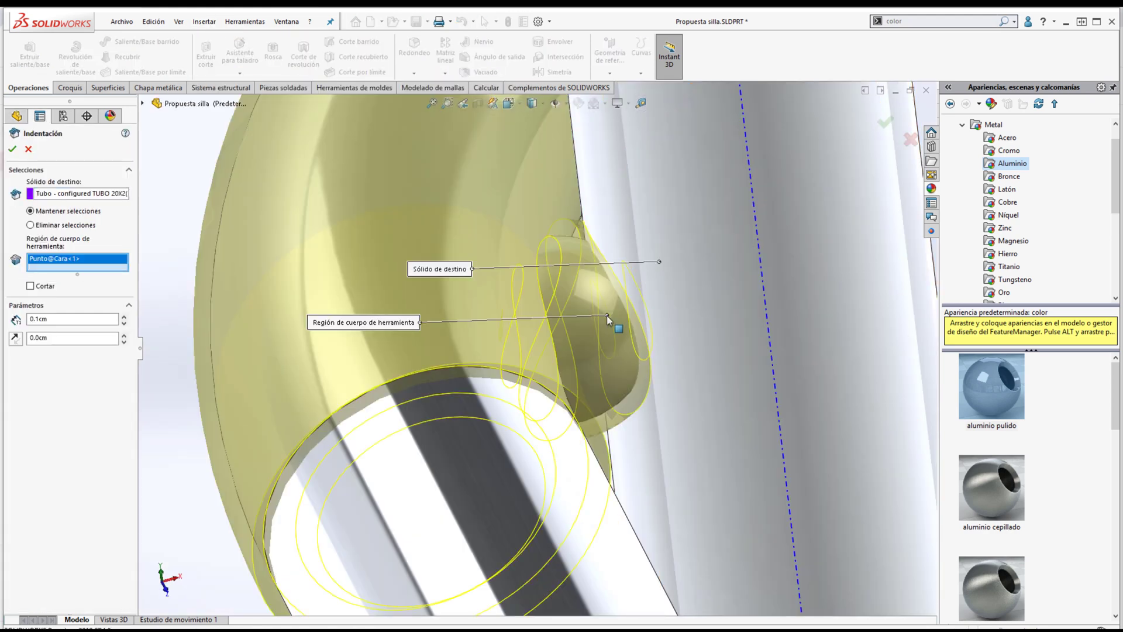
pyautogui.click(84, 193)
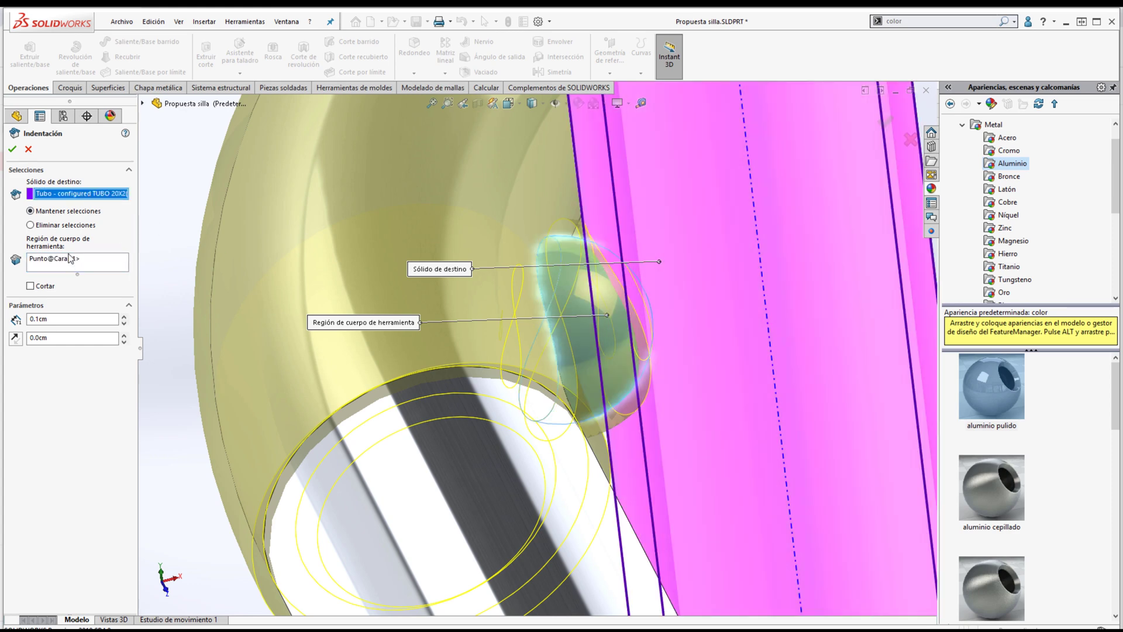
pyautogui.click(30, 225)
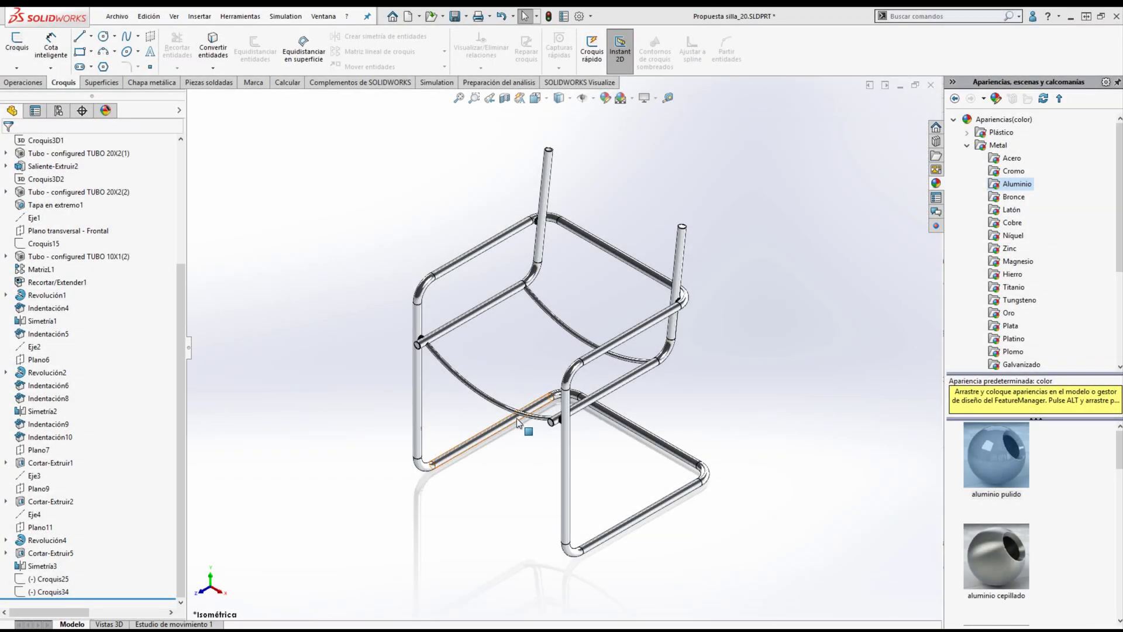
# - Hide the end cap on the front end of one seat side tube
pyautogui.moveTo(519, 424); pyautogui.dragTo(493, 358, button='middle')
pyautogui.scroll(-4, 494, 358)
pyautogui.moveTo(468, 316); pyautogui.dragTo(497, 293, button='middle')
pyautogui.click(467, 314)
pyautogui.click(538, 281)
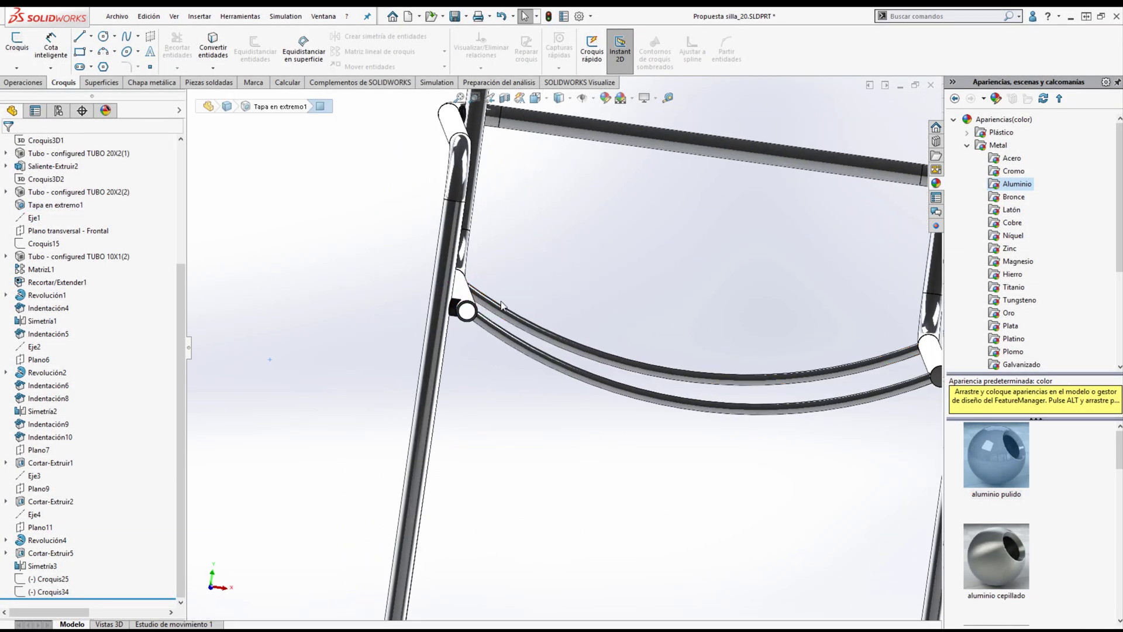
# - Start a sketch on the seat side tube's ring-shaped end face and face the sketch plane
pyautogui.scroll(-4, 499, 307)
pyautogui.click(460, 352)
pyautogui.click(495, 318)
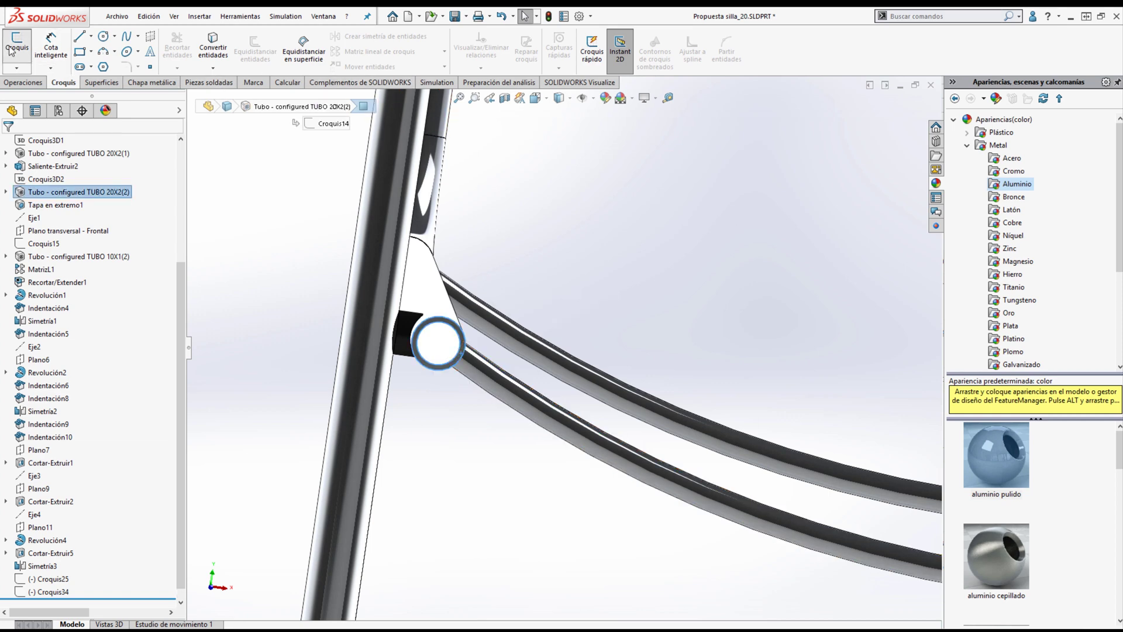
pyautogui.click(482, 298)
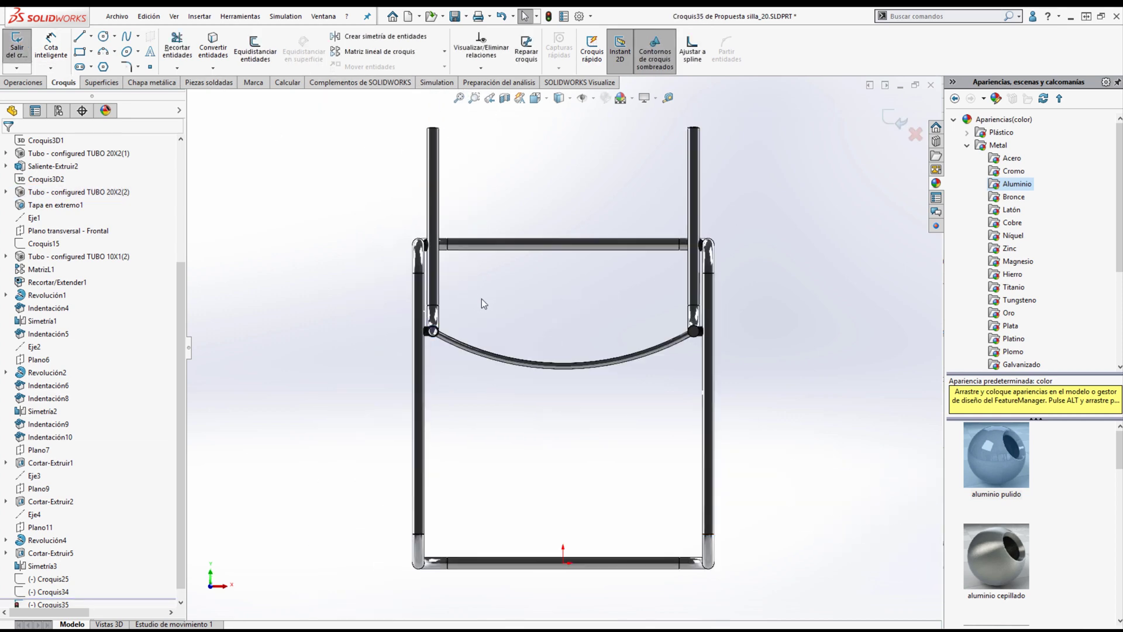
# - Convert the outer circular edge of the seat side tube's end into a sketch circle
pyautogui.scroll(-6, 432, 332)
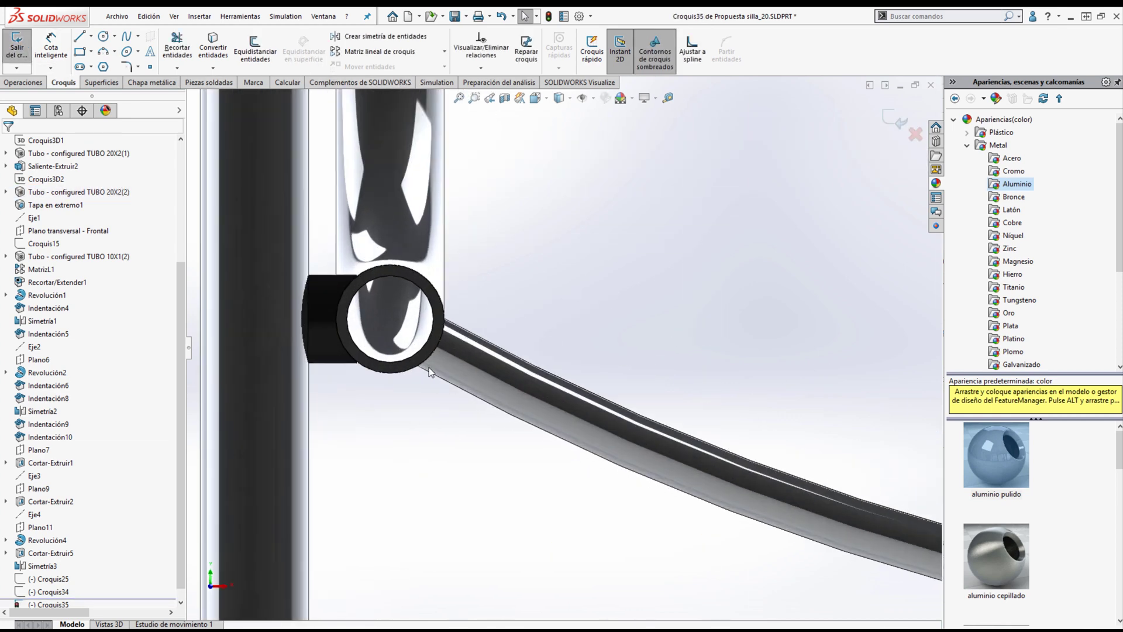
pyautogui.click(443, 319)
pyautogui.click(221, 44)
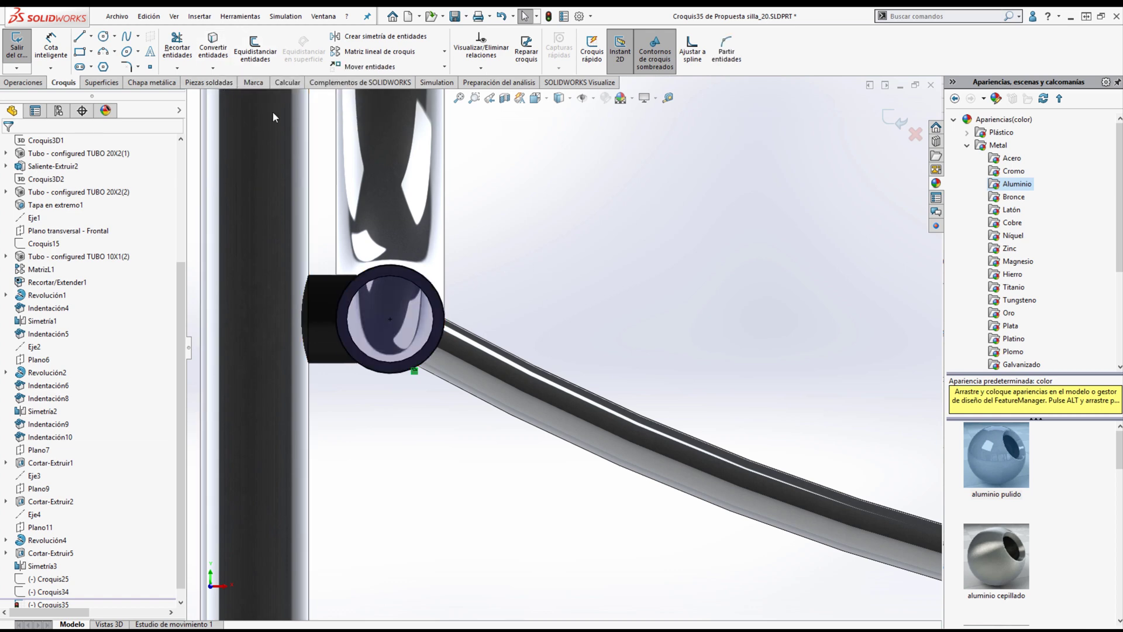
# - Sketch a horizontal line 22.5 cm long from the top of the tube's circle to the middle of the chair
pyautogui.click(79, 39)
pyautogui.click(390, 266)
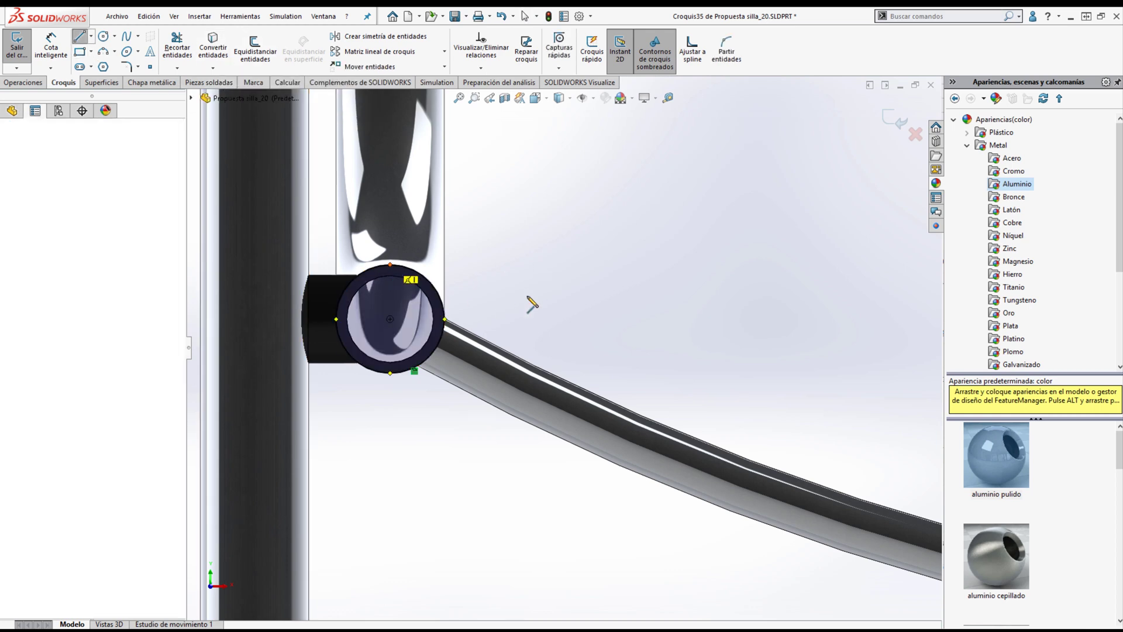
pyautogui.scroll(5, 626, 283)
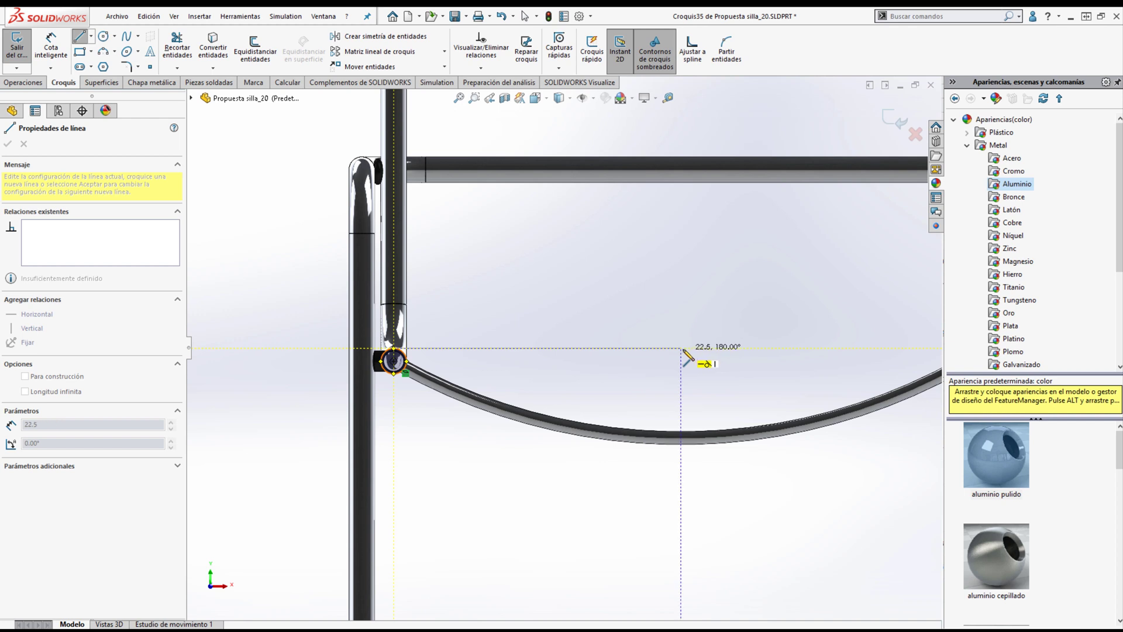
pyautogui.click(681, 349)
pyautogui.press('Escape')
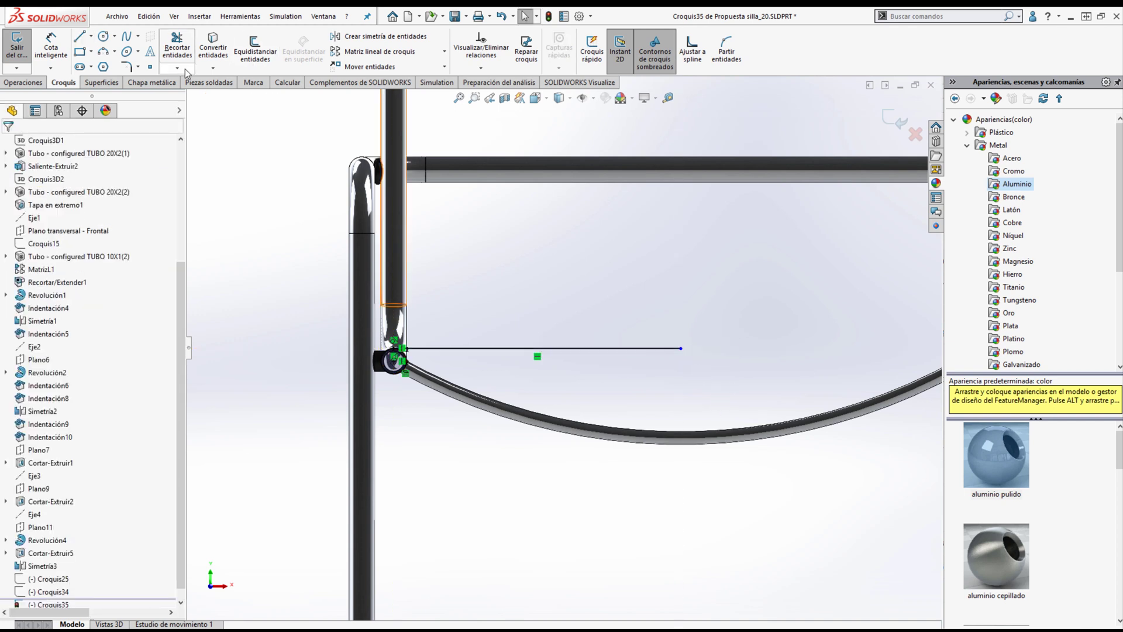
# - Draw a vertical construction centreline from the horizontal line's free end down to the origin
pyautogui.click(91, 36)
pyautogui.click(117, 48)
pyautogui.click(682, 349)
pyautogui.scroll(2, 568, 351)
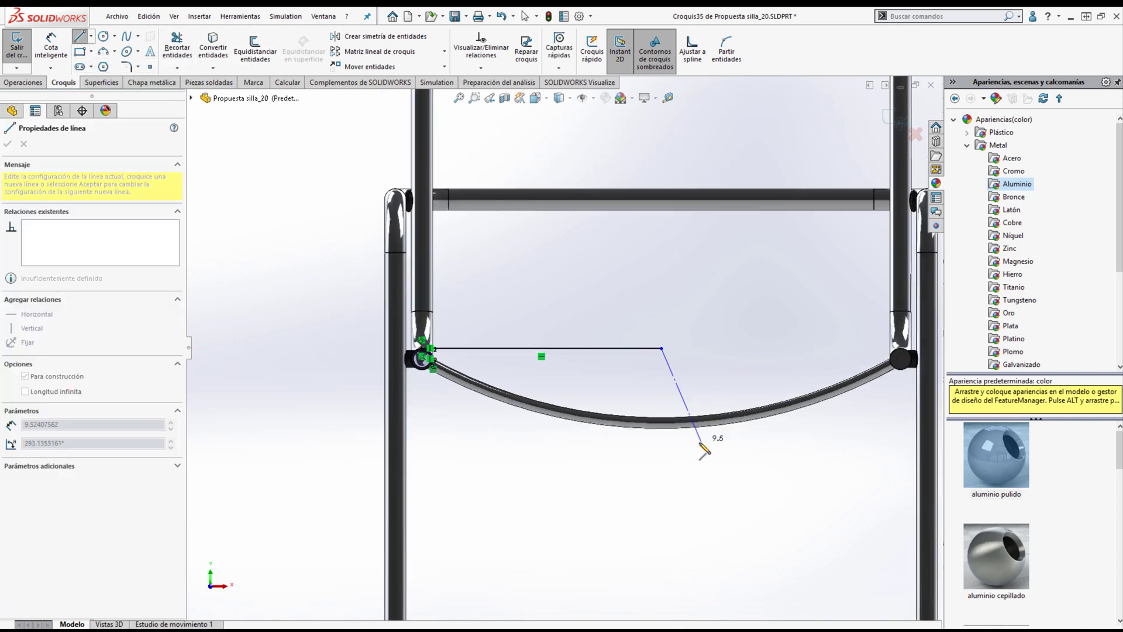
pyautogui.scroll(3, 690, 485)
pyautogui.click(562, 474)
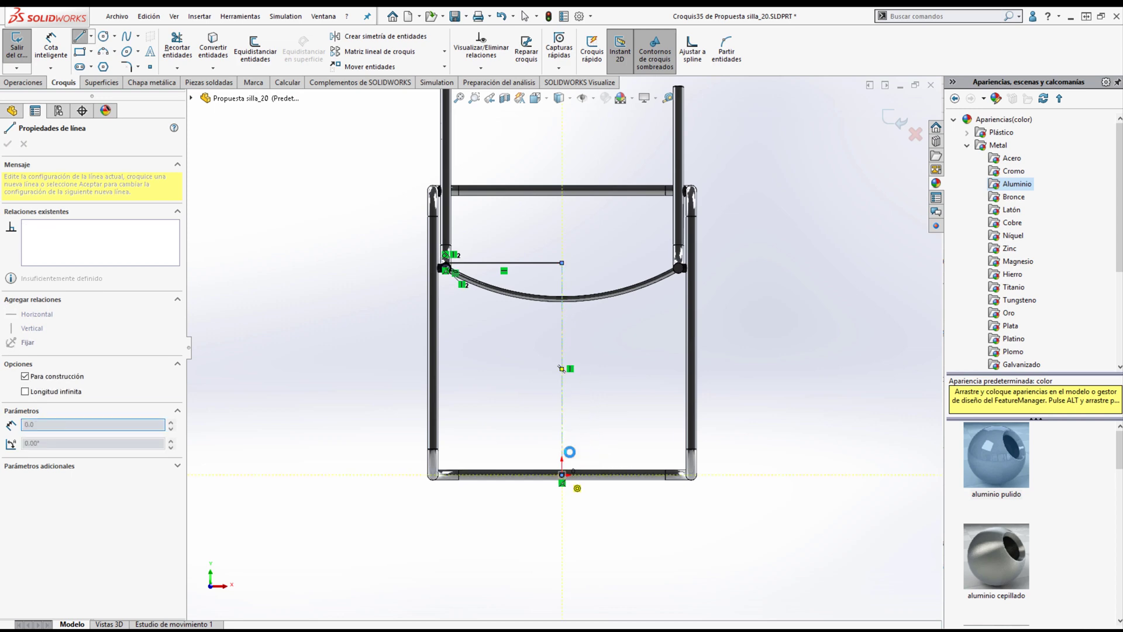
pyautogui.press('Escape')
# - Sketch a short horizontal line just below the long seat line, a little inward from the side tube
pyautogui.scroll(-6, 570, 260)
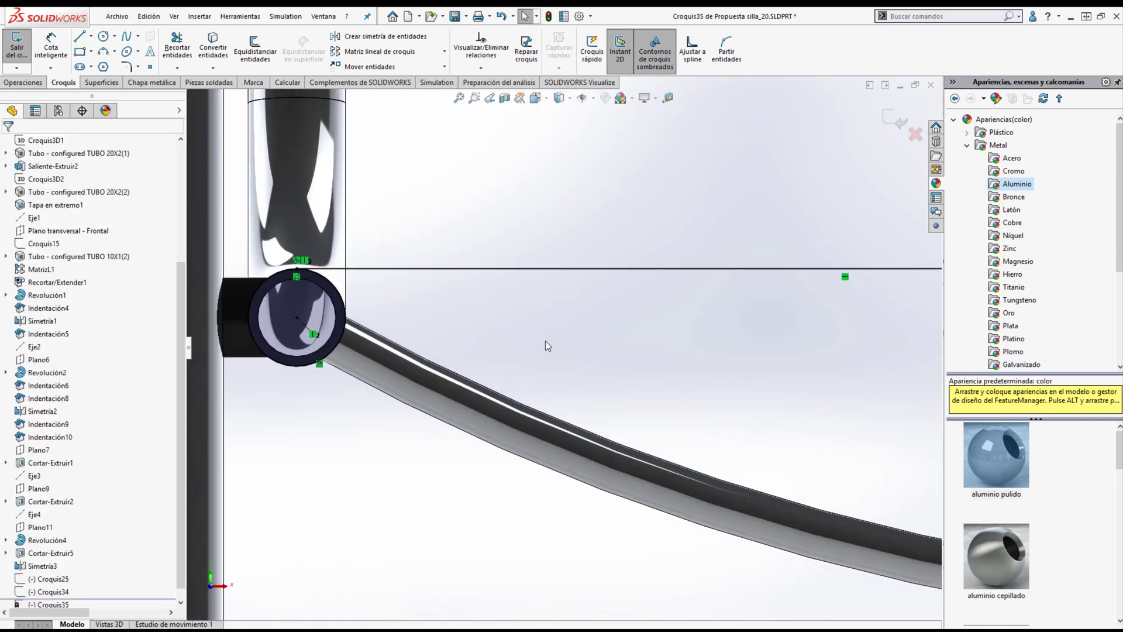
pyautogui.click(79, 38)
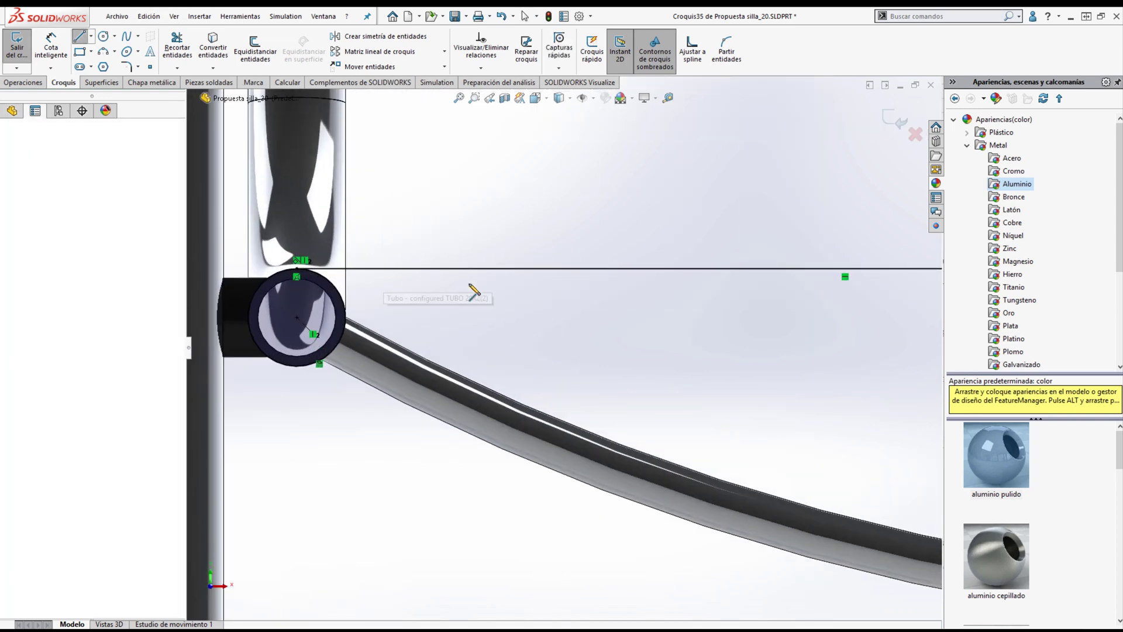
pyautogui.moveTo(383, 274); pyautogui.dragTo(521, 274)
pyautogui.press('Escape')
# - Set the gap between the short horizontal line and the long seat line to 0.01 cm
pyautogui.click(51, 47)
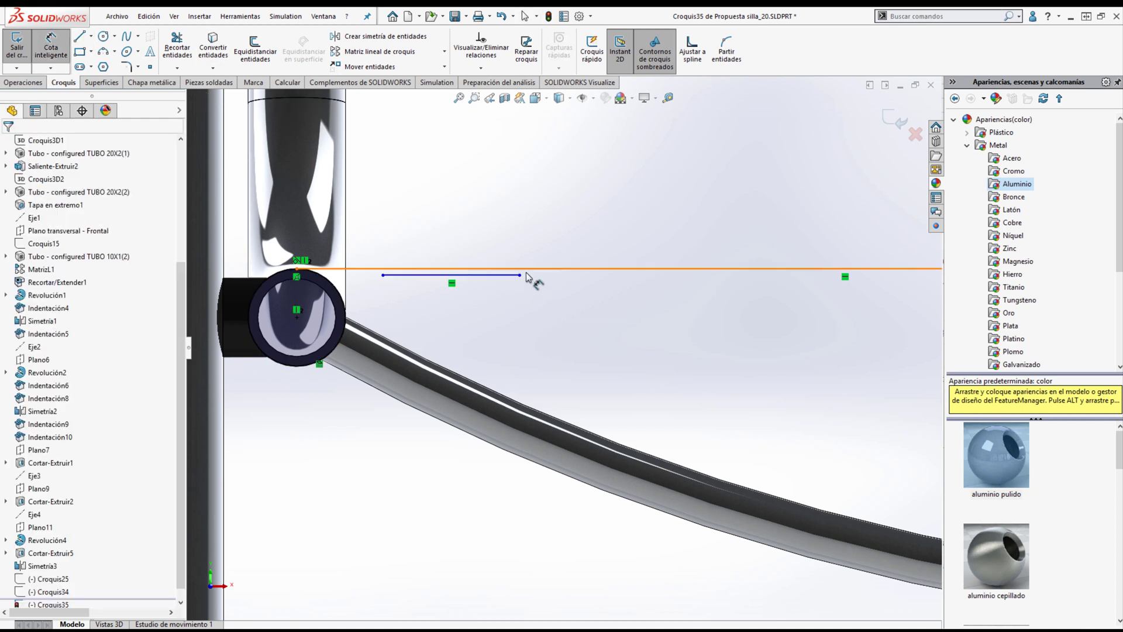
pyautogui.click(507, 275)
pyautogui.click(507, 270)
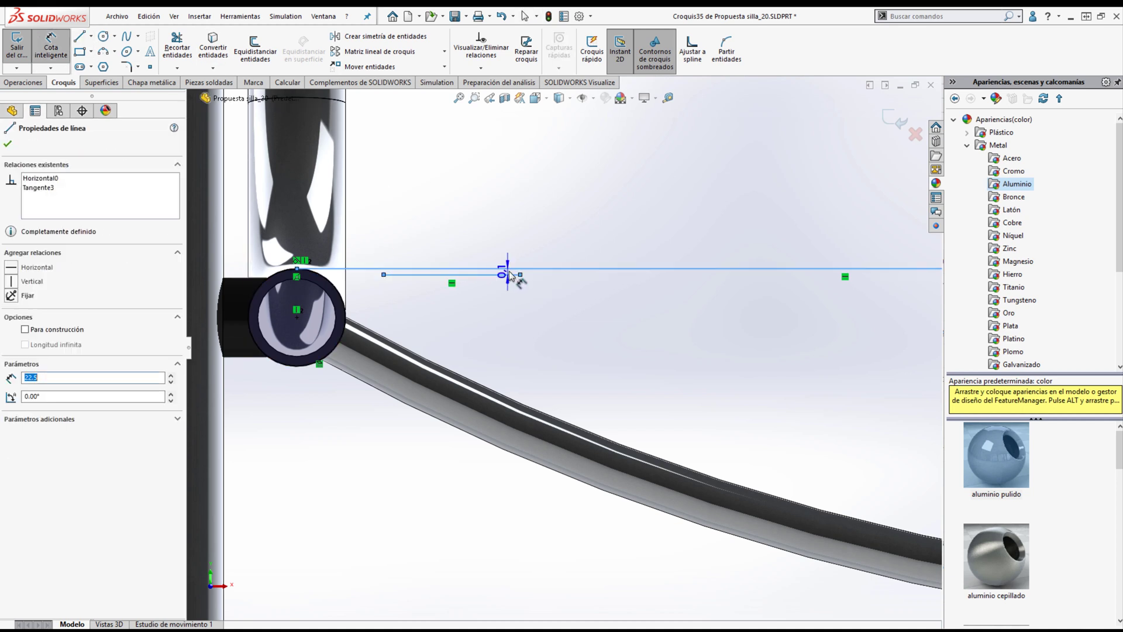
pyautogui.click(524, 341)
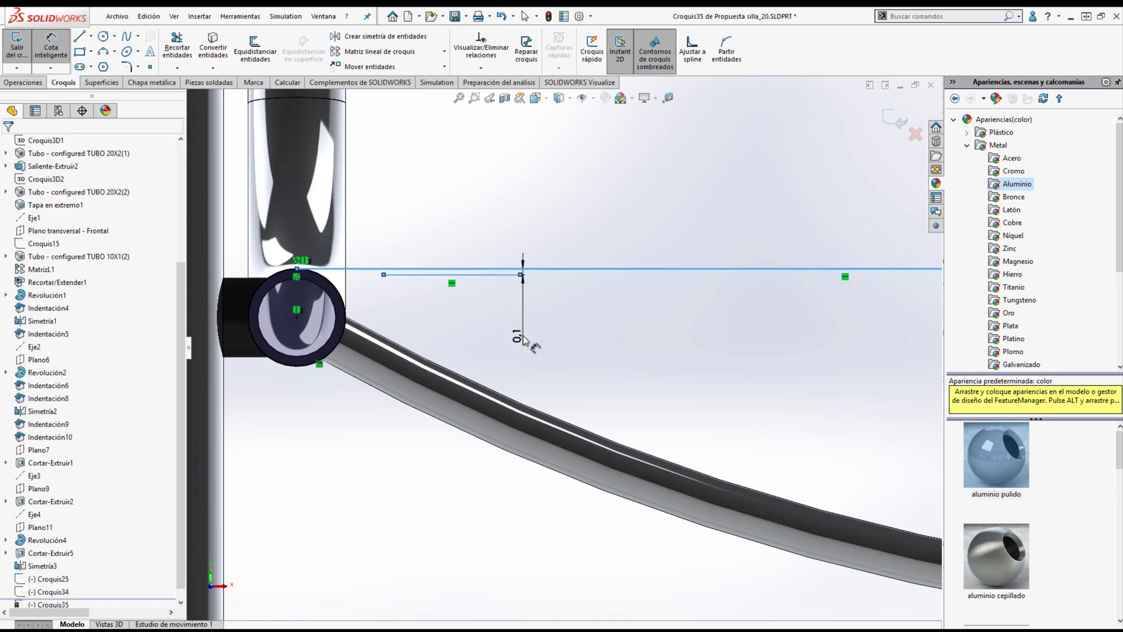
pyautogui.write('0,01')
pyautogui.press('Return')
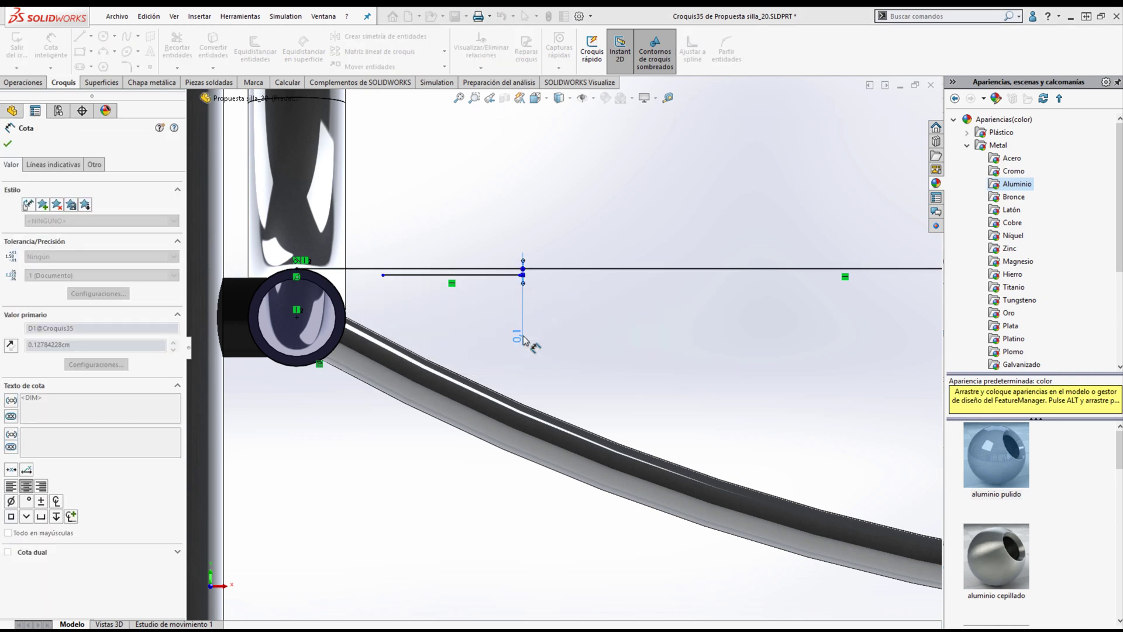
# - Sketch a three-point arc from the lower inner side of the tube's circle to the short line's nearest end
pyautogui.scroll(-4, 410, 269)
pyautogui.click(103, 52)
pyautogui.click(375, 482)
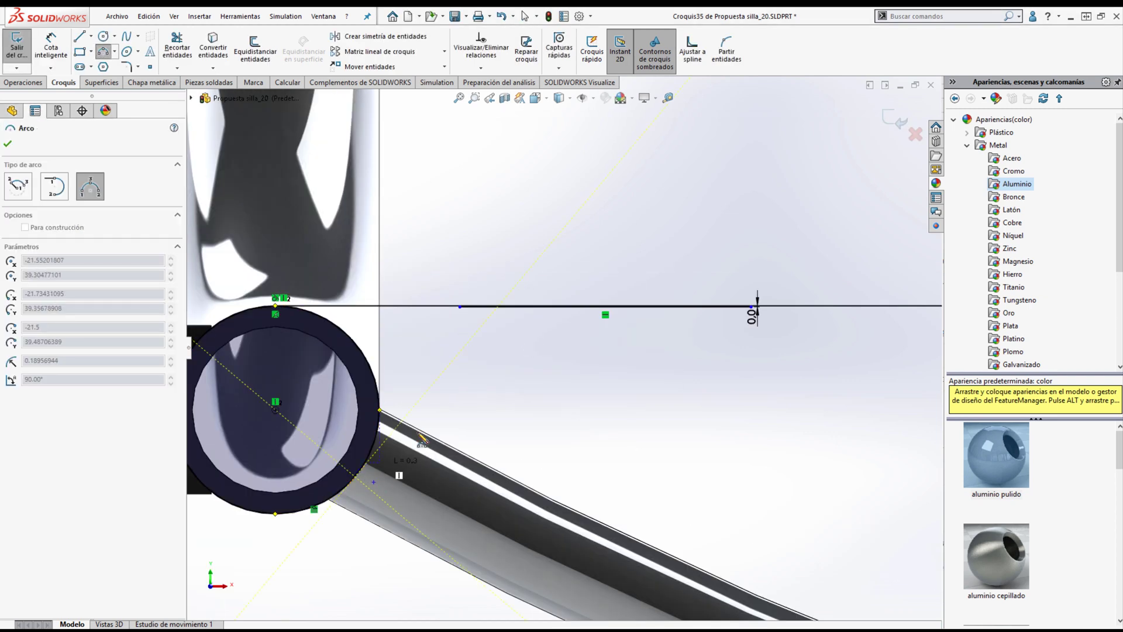
pyautogui.click(460, 308)
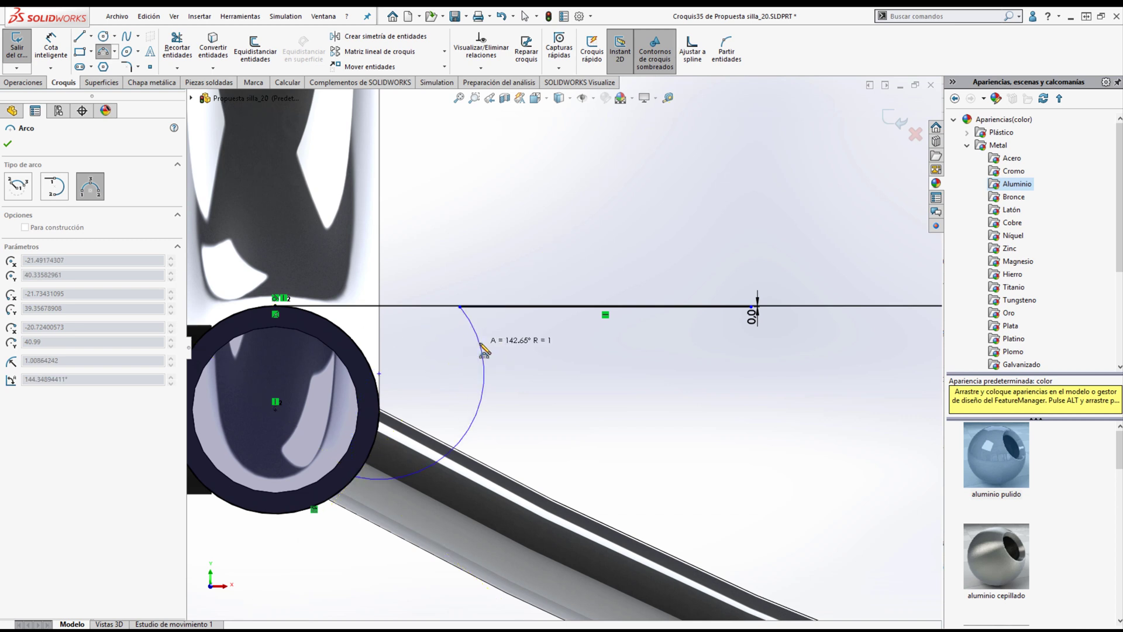
pyautogui.click(443, 342)
pyautogui.press('Escape')
# - Make the new arc tangent to the side tube's circle
pyautogui.scroll(-2, 450, 370)
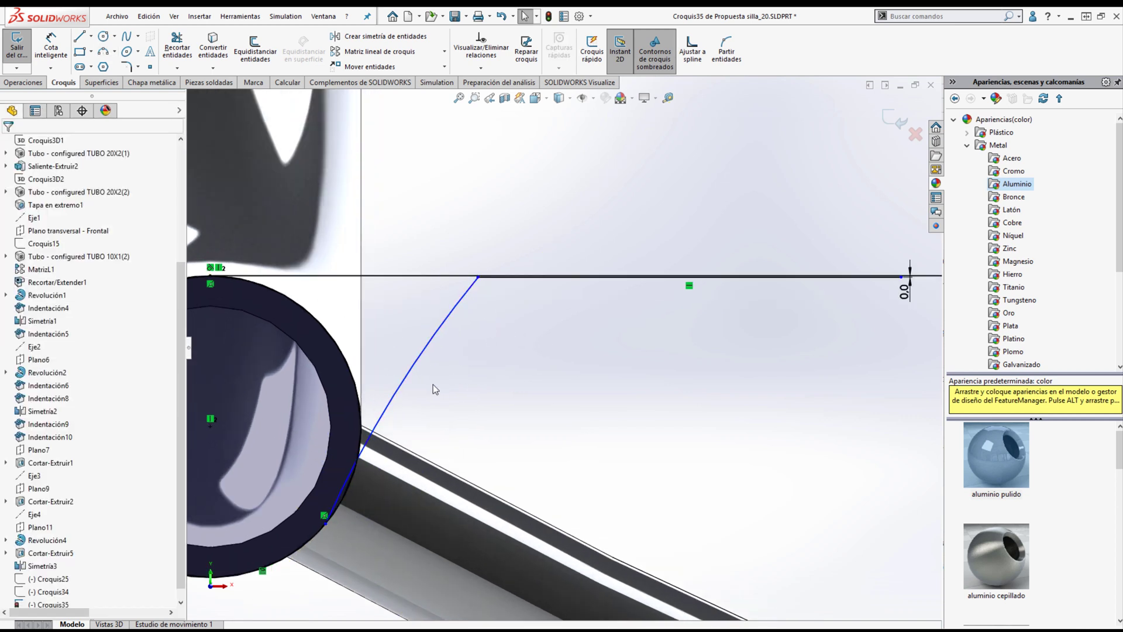
pyautogui.click(407, 378)
pyautogui.keyDown('ctrl'); pyautogui.click(353, 476); pyautogui.keyUp('ctrl')
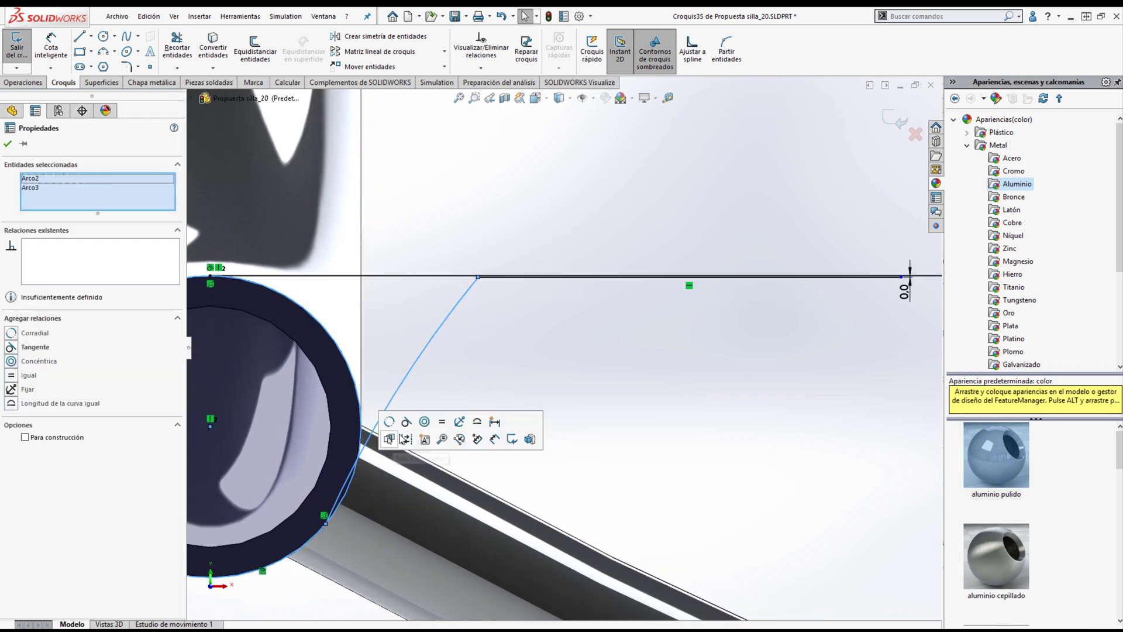
pyautogui.click(403, 426)
pyautogui.press('Escape')
# - Fillet the corner between the arc and the short horizontal line with a 1.0 cm radius
pyautogui.moveTo(458, 301); pyautogui.dragTo(478, 301)
pyautogui.scroll(-2, 417, 181)
pyautogui.click(126, 67)
pyautogui.click(546, 327)
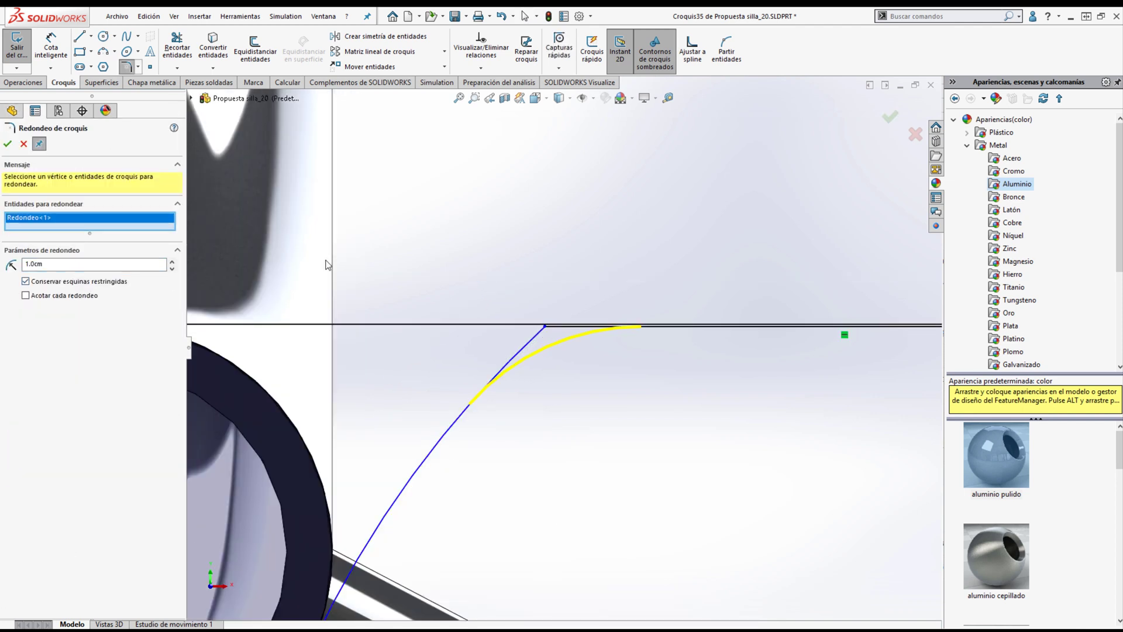
pyautogui.click(7, 144)
pyautogui.scroll(1, 611, 392)
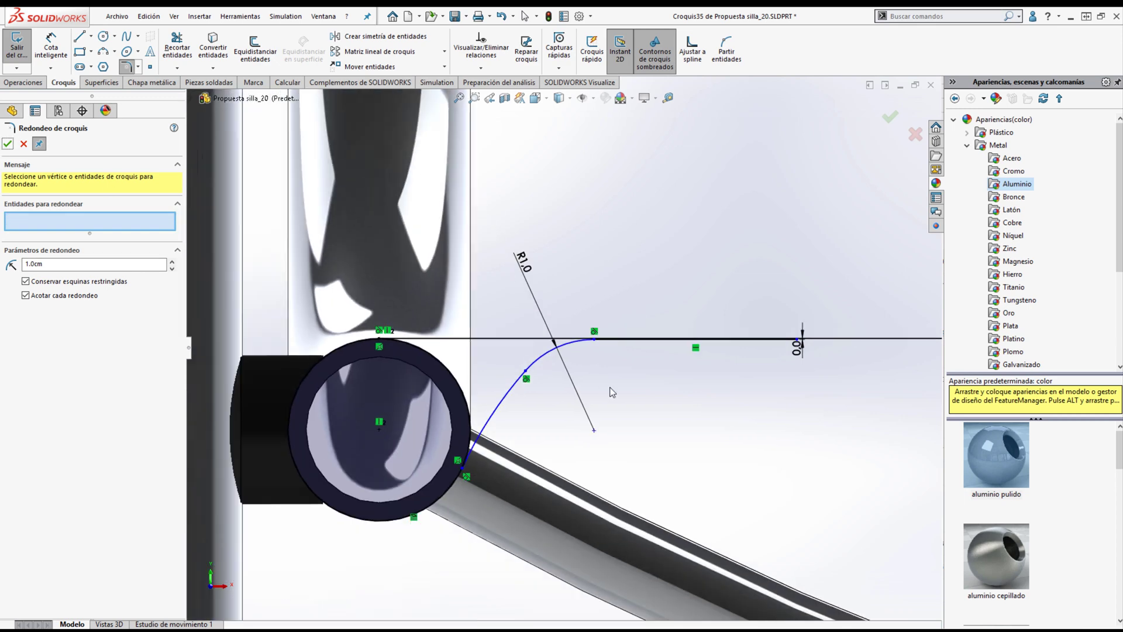
pyautogui.press('Escape')
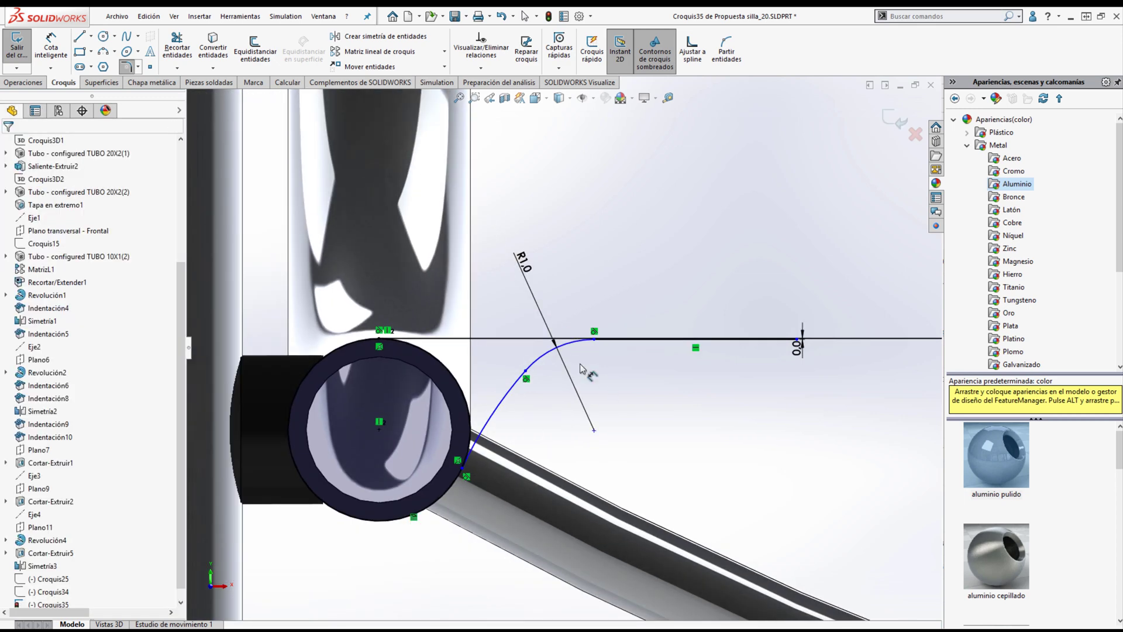
# - Reshape the arc by shifting its fillet toward the middle of the chair, giving a wider curve
pyautogui.scroll(-1, 624, 386)
pyautogui.moveTo(586, 330); pyautogui.dragTo(635, 336)
pyautogui.click(722, 427)
pyautogui.scroll(2, 499, 429)
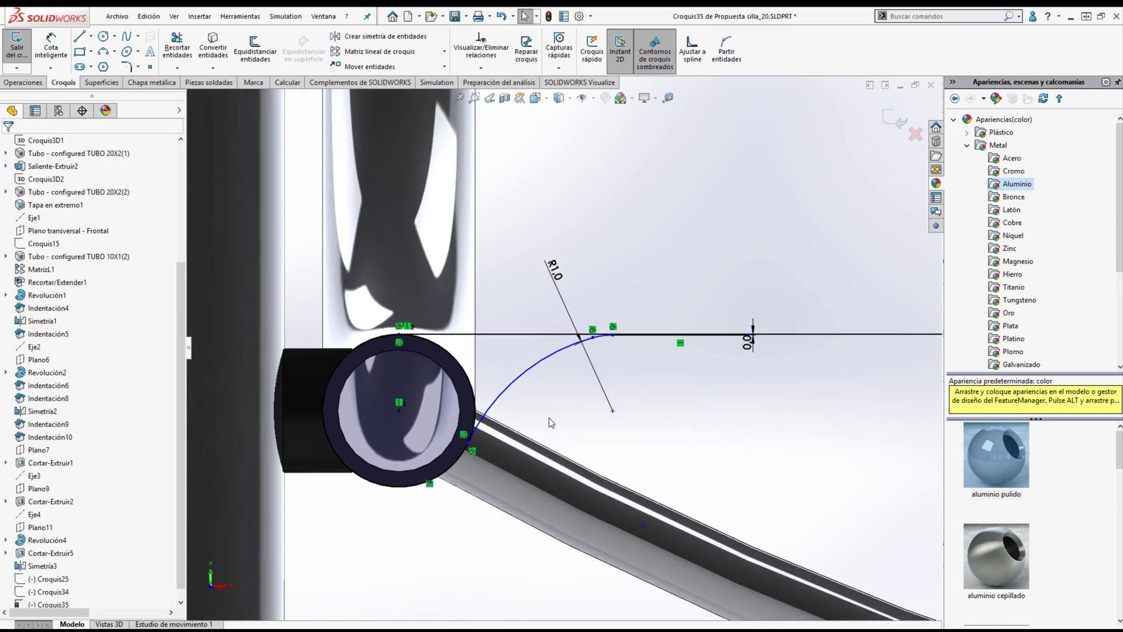
# - Trim the tube circle between the seat line and the arc, keeping trimmed entities as construction geometry
pyautogui.click(177, 46)
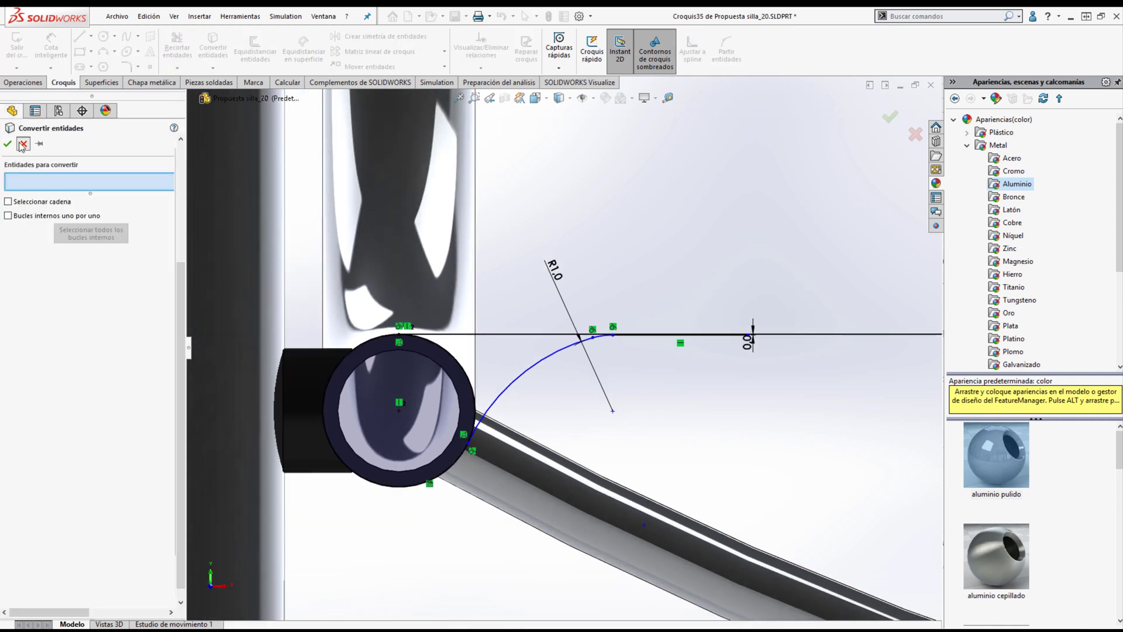
pyautogui.click(178, 45)
pyautogui.click(177, 47)
pyautogui.click(45, 417)
pyautogui.scroll(-2, 529, 442)
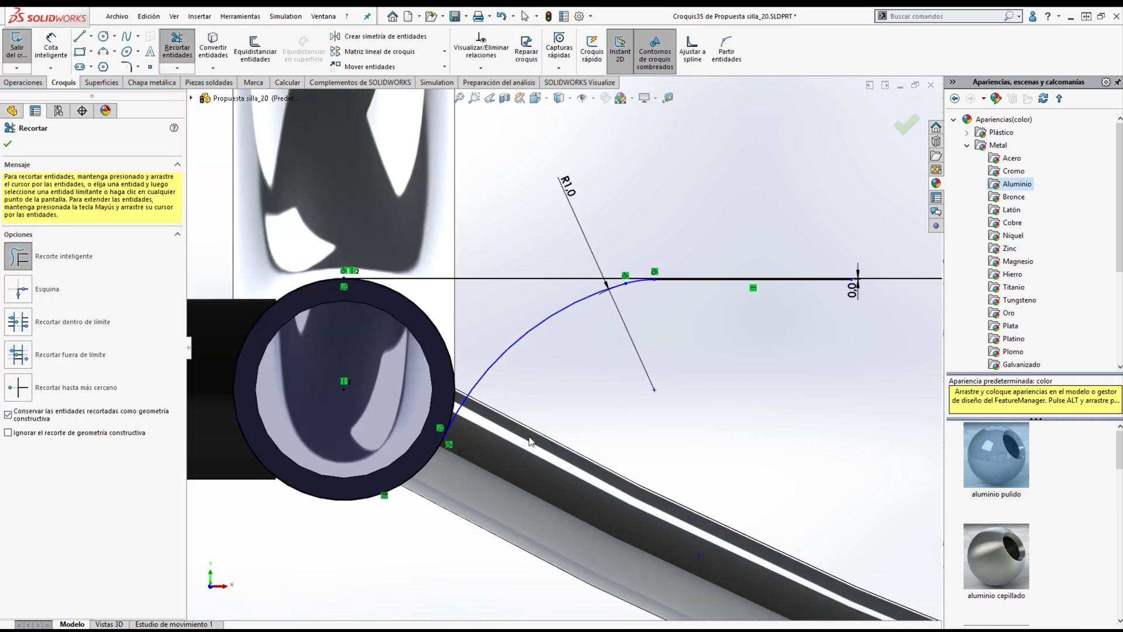
pyautogui.scroll(6, 446, 350)
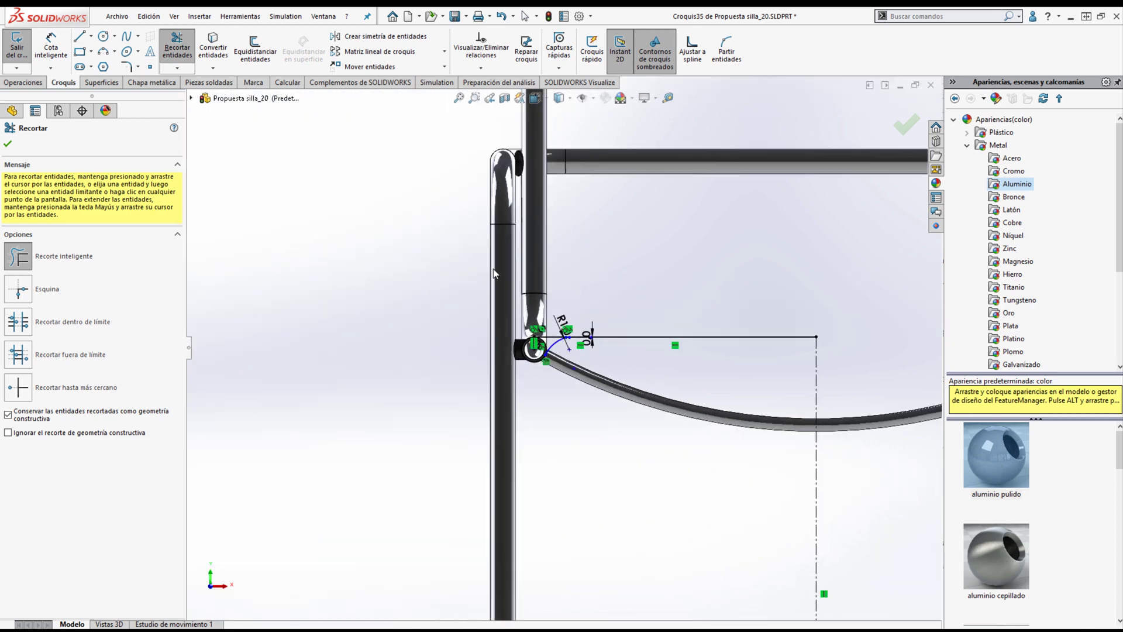
pyautogui.click(8, 145)
# - Mirror the long line, tube circle, arc, fillet and short line about the vertical centreline, keeping the originals
pyautogui.click(417, 41)
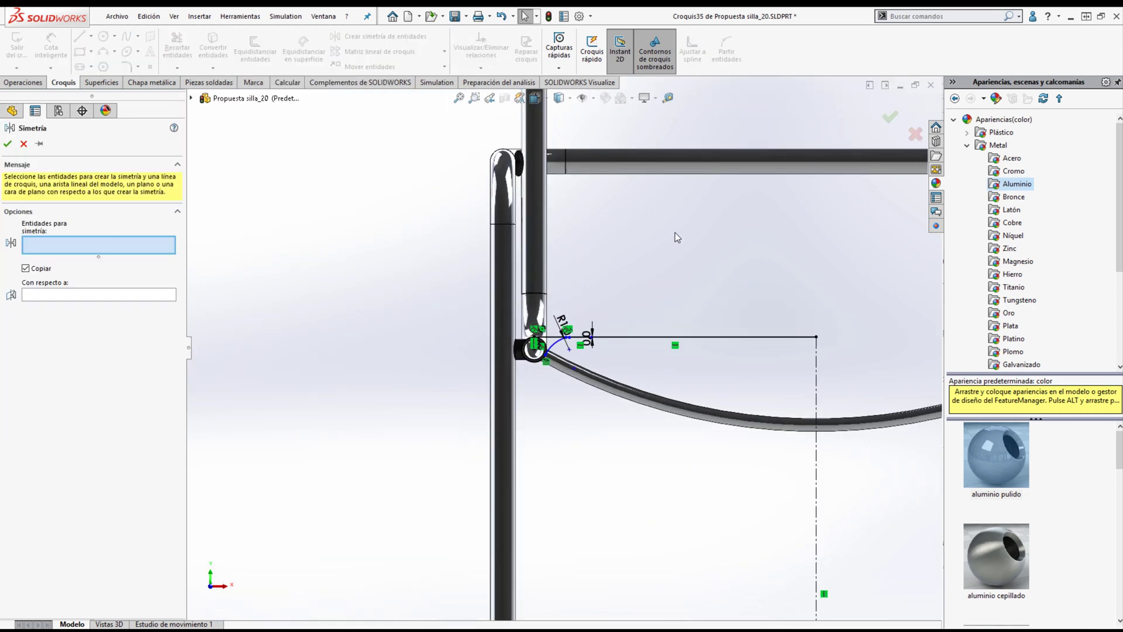
pyautogui.scroll(-3, 632, 283)
pyautogui.click(735, 373)
pyautogui.scroll(-3, 528, 377)
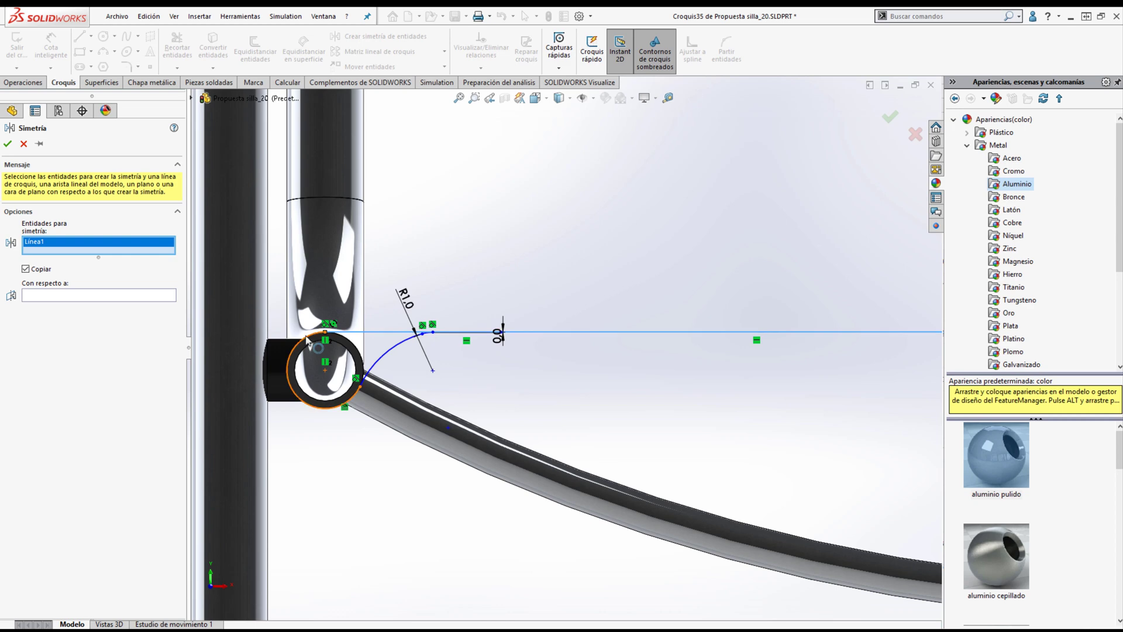
pyautogui.click(319, 348)
pyautogui.click(385, 359)
pyautogui.scroll(-3, 443, 343)
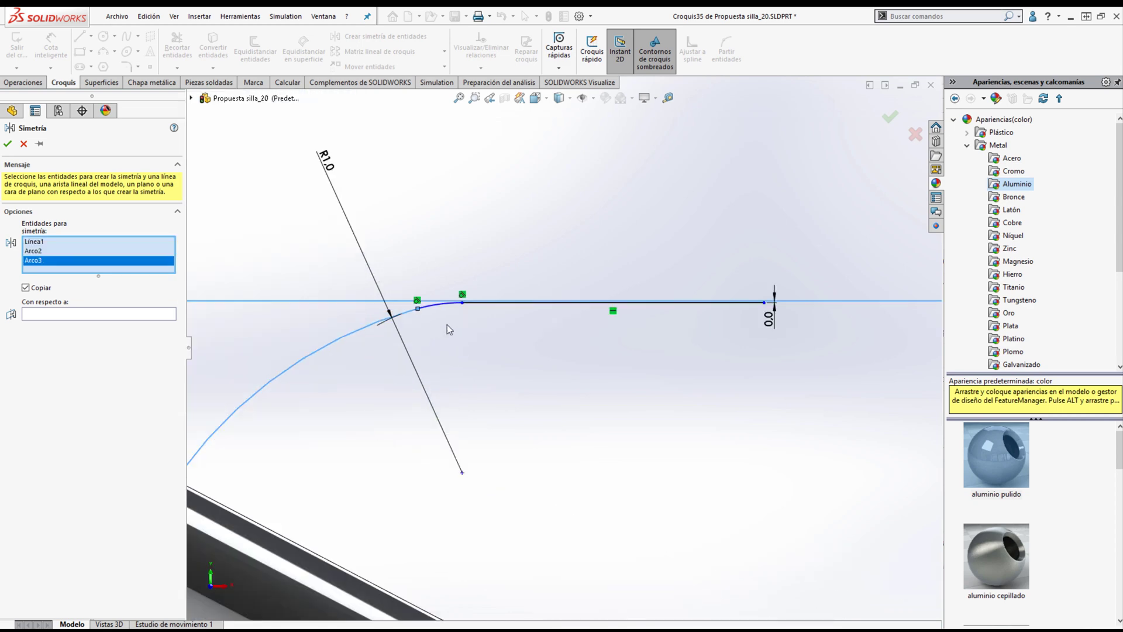
pyautogui.click(437, 307)
pyautogui.click(468, 303)
pyautogui.click(114, 332)
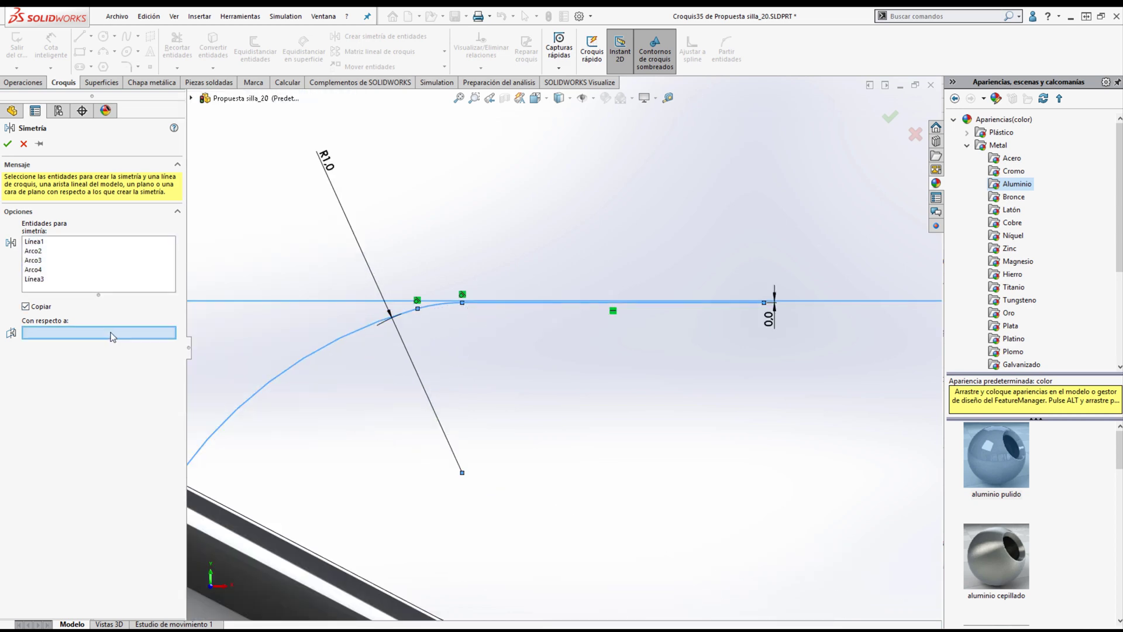
pyautogui.scroll(4, 760, 392)
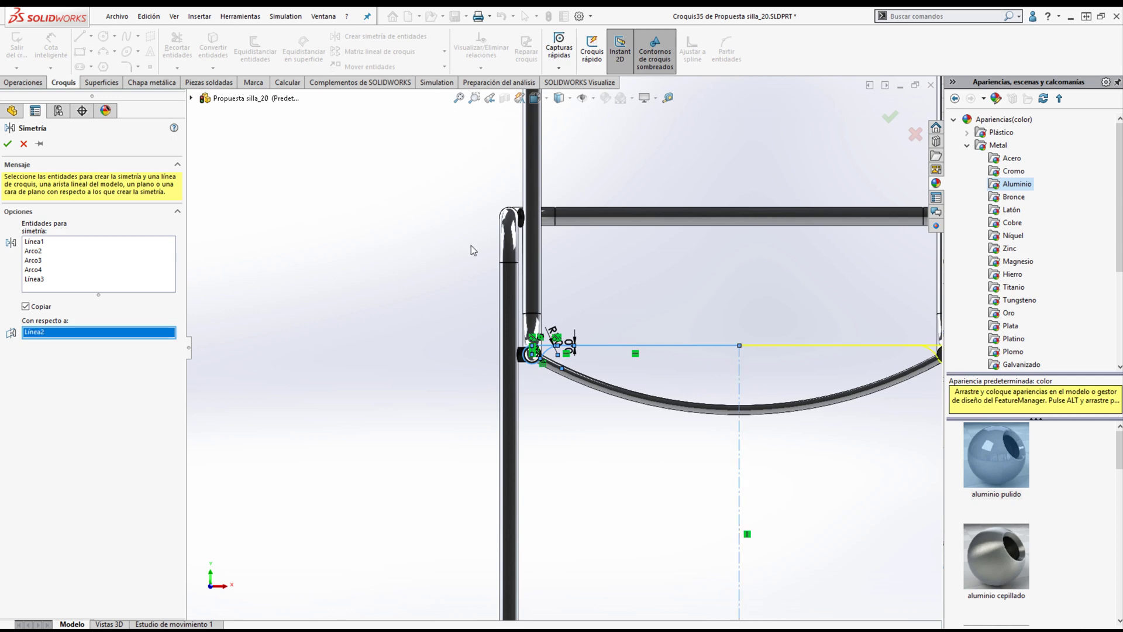
pyautogui.click(8, 143)
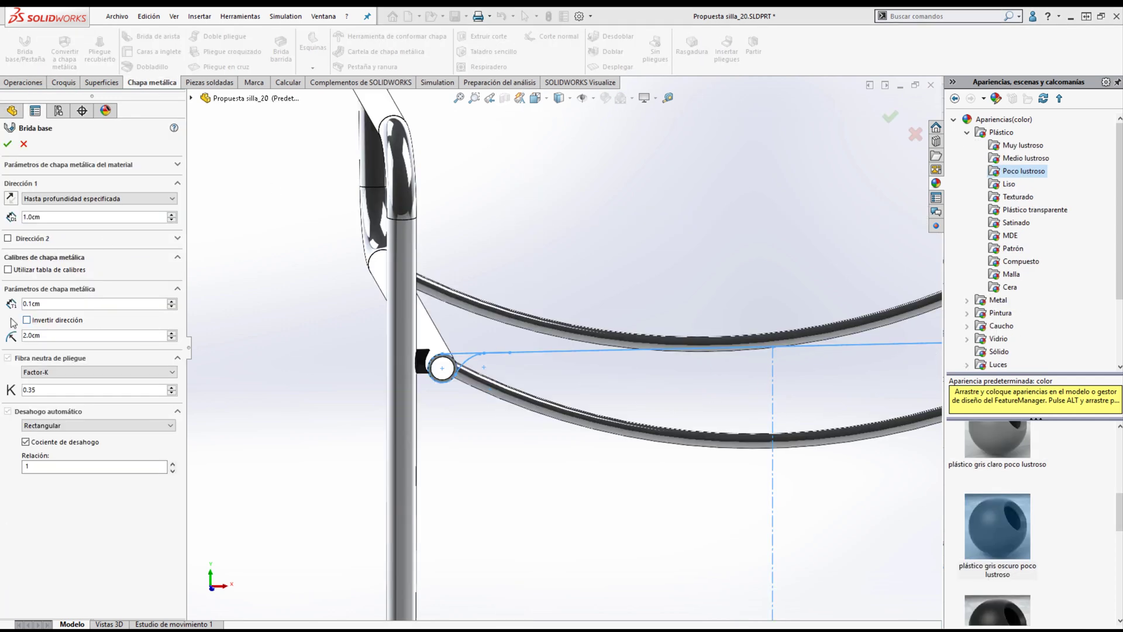
# - Create the seat as a 0.1 cm sheet-metal base flange with reversed thickness direction, extending to the rear end of the side tube
pyautogui.click(26, 321)
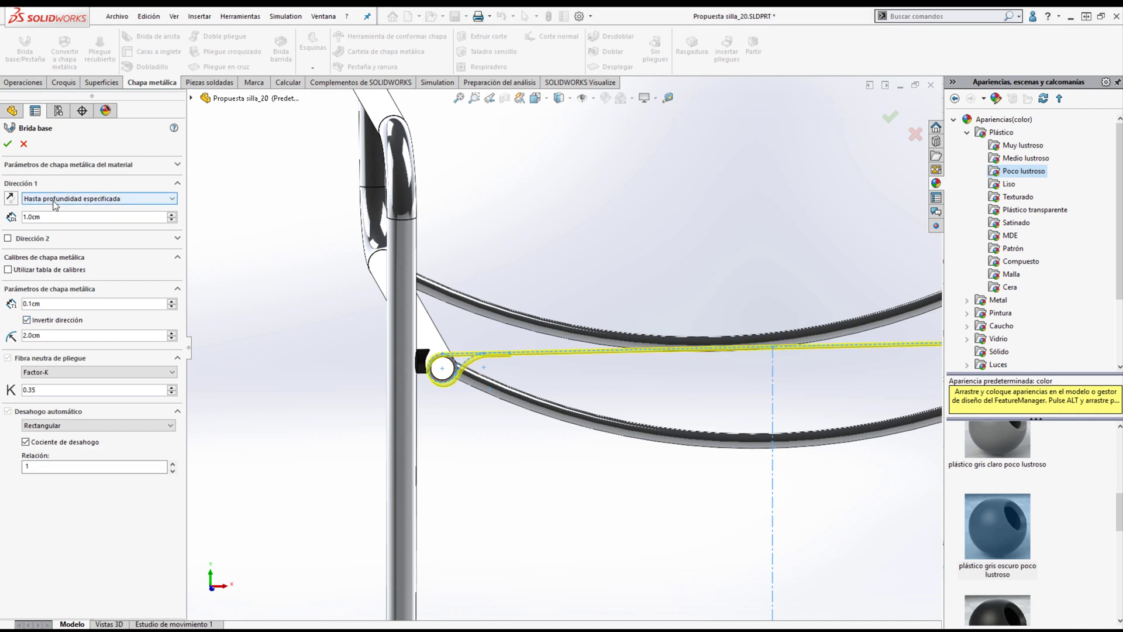
pyautogui.click(191, 98)
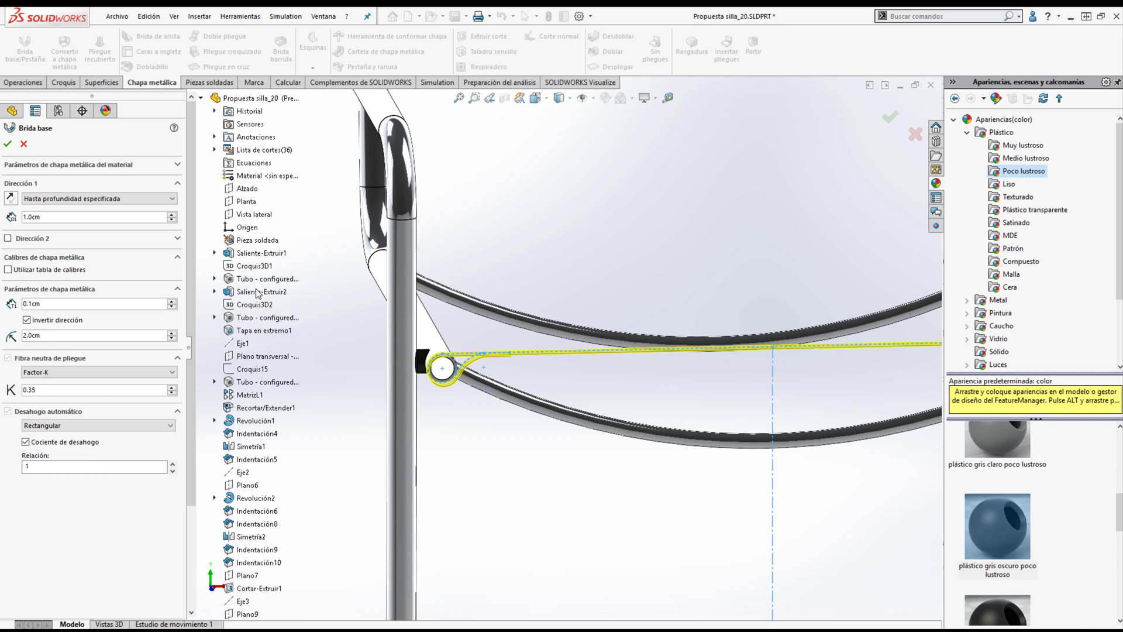
pyautogui.click(257, 292)
pyautogui.click(383, 264)
pyautogui.moveTo(390, 288); pyautogui.dragTo(435, 310, button='middle')
pyautogui.click(8, 143)
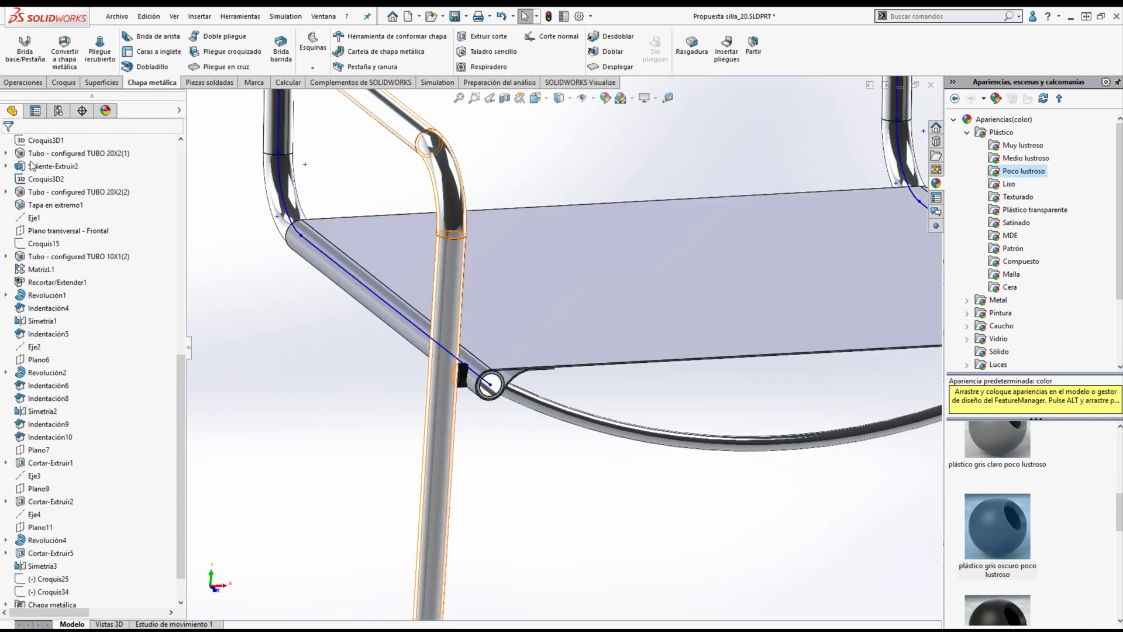
# - Apply the dark grey low-gloss plastic appearance to the seat sheet and hide the 3D path sketch of the side tube
pyautogui.moveTo(997, 526); pyautogui.dragTo(727, 296)
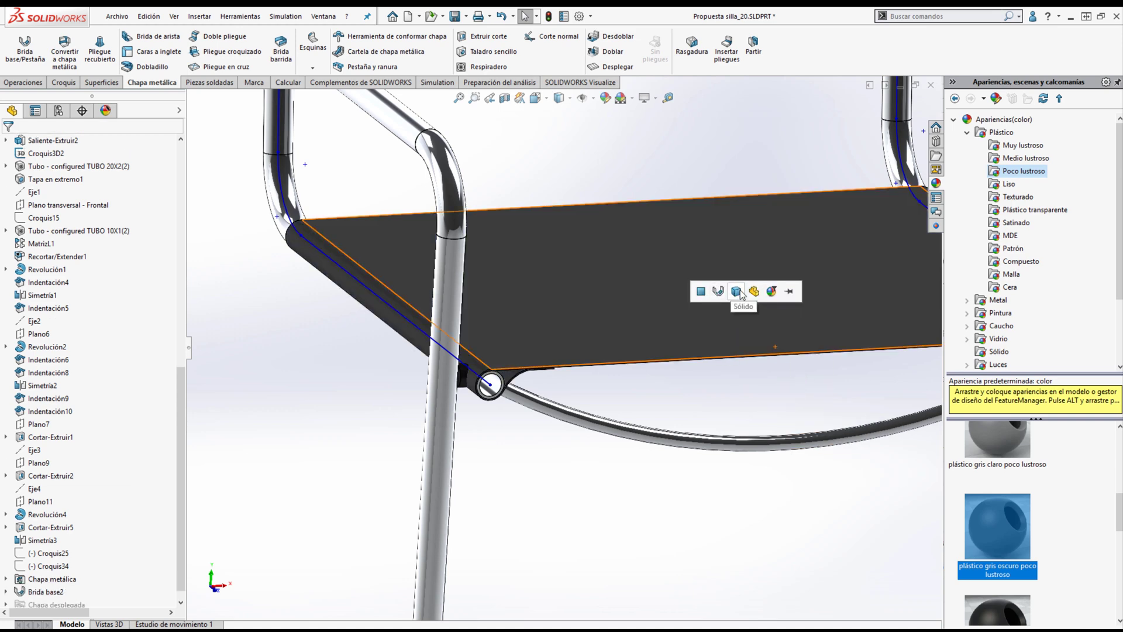
pyautogui.click(721, 291)
pyautogui.rightClick(487, 382)
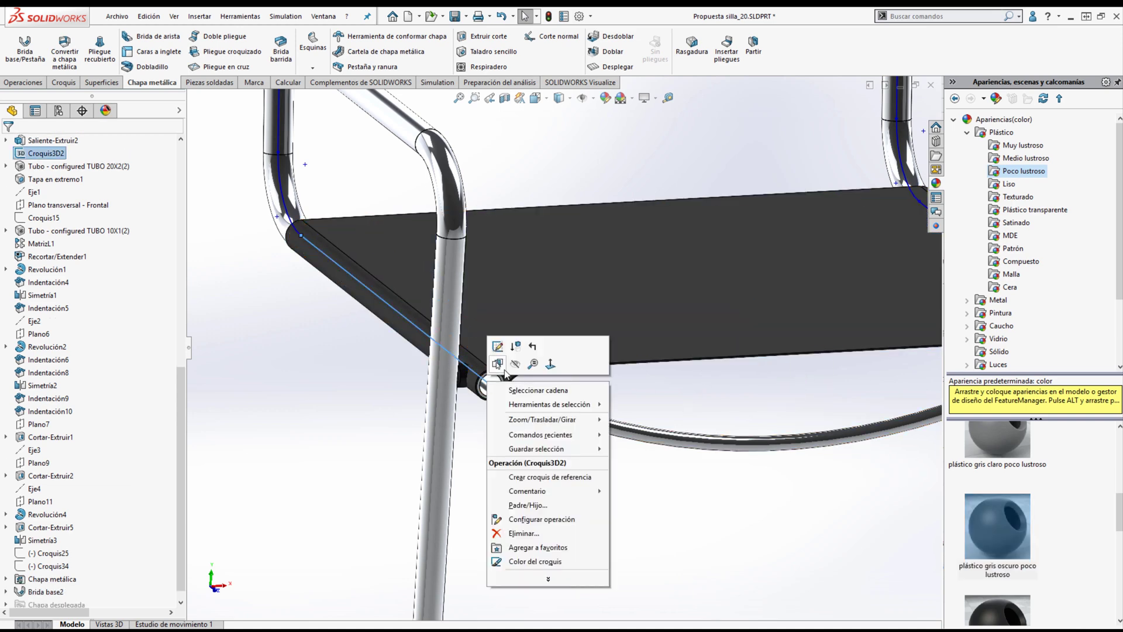
pyautogui.click(499, 366)
# - Show the hidden end-cap bodies Tapa en extremo1[1] and Tapa en extremo1[4] from the cut list
pyautogui.scroll(8, 32, 214)
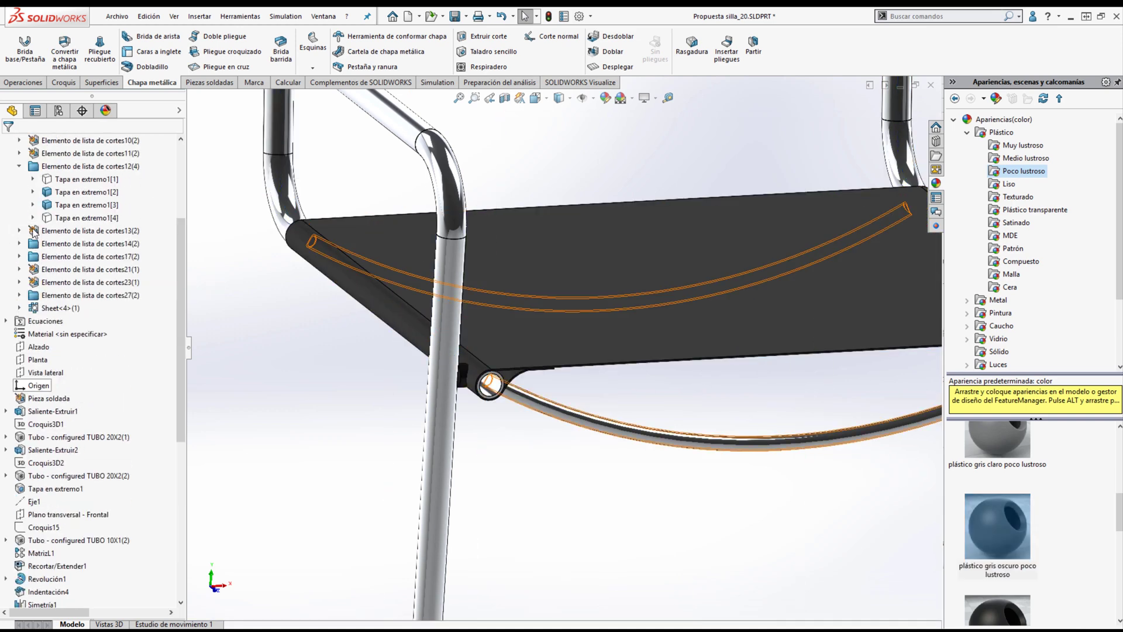
pyautogui.click(68, 217)
pyautogui.keyDown('ctrl'); pyautogui.click(59, 180); pyautogui.keyUp('ctrl')
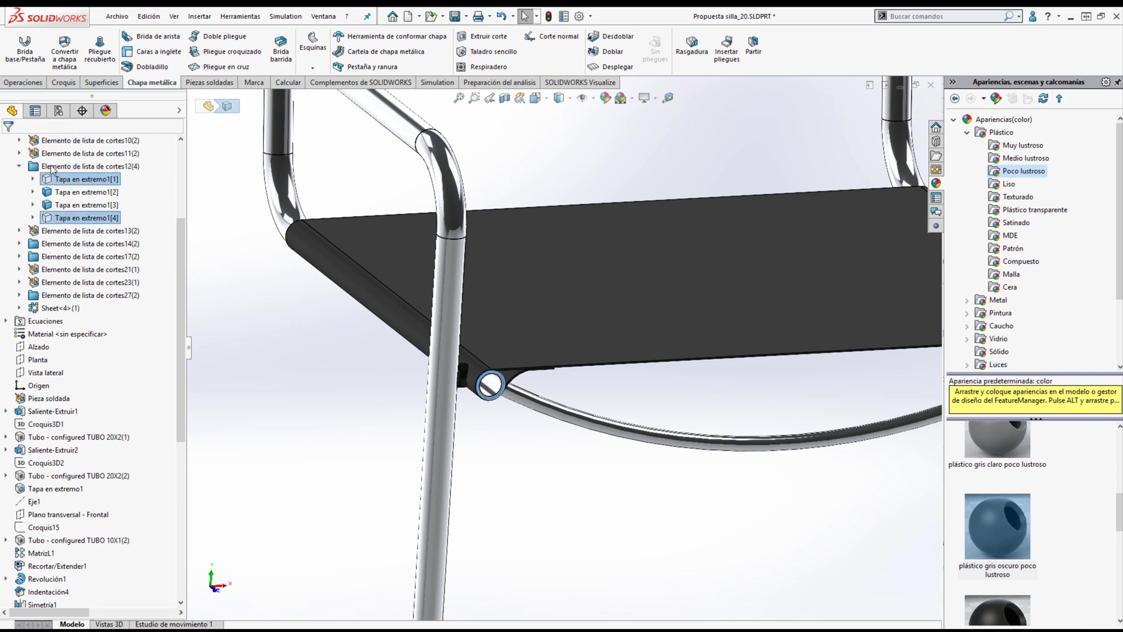
pyautogui.click(20, 168)
pyautogui.scroll(2, 556, 375)
# - Create a 3D sketch of intersection curves between the curved cross rail's outer face and the two curved faces of the seat sheet's fold
pyautogui.moveTo(559, 386); pyautogui.dragTo(676, 571, button='middle')
pyautogui.scroll(-5, 515, 372)
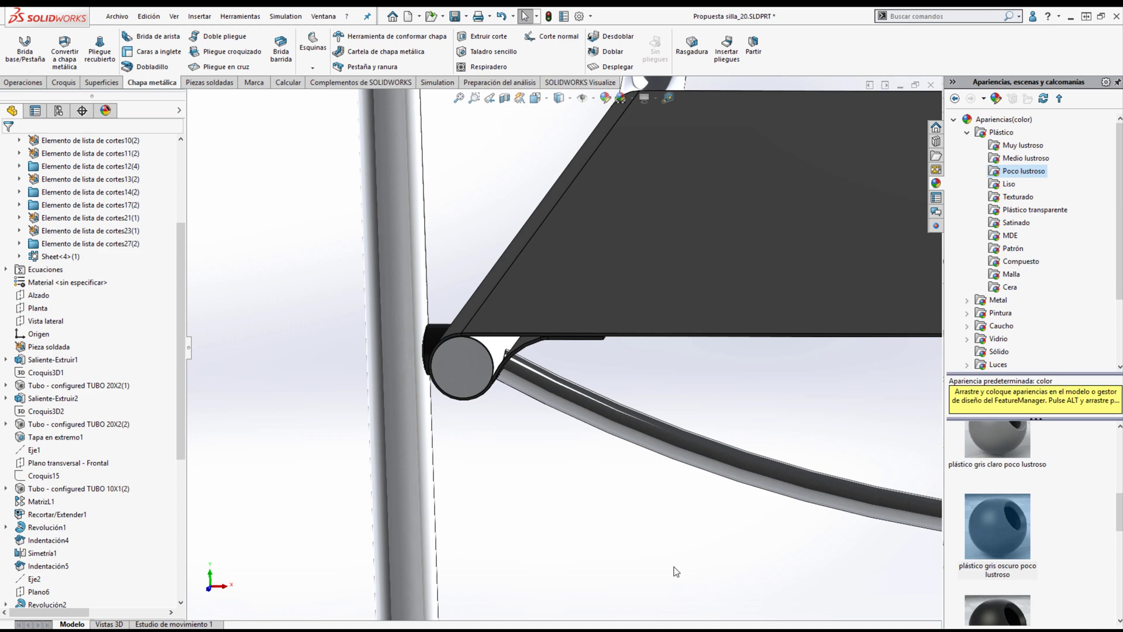
pyautogui.click(70, 84)
pyautogui.moveTo(556, 358); pyautogui.dragTo(519, 313, button='middle')
pyautogui.click(523, 342)
pyautogui.click(496, 380)
pyautogui.moveTo(465, 342); pyautogui.dragTo(391, 309, button='middle')
pyautogui.click(504, 369)
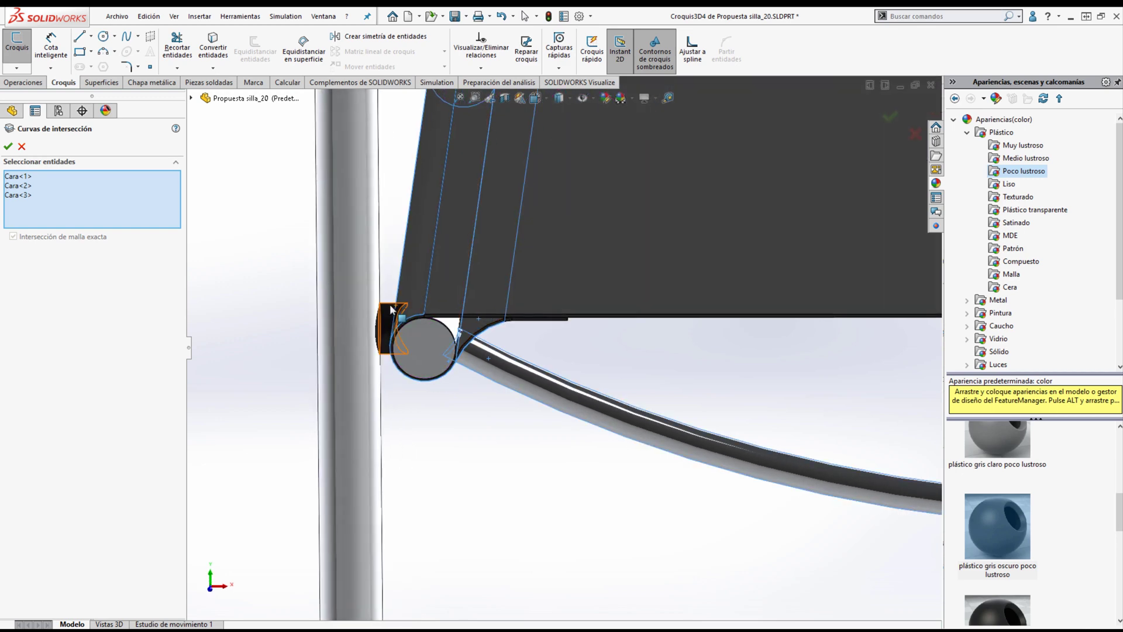
pyautogui.click(11, 149)
pyautogui.scroll(-3, 472, 351)
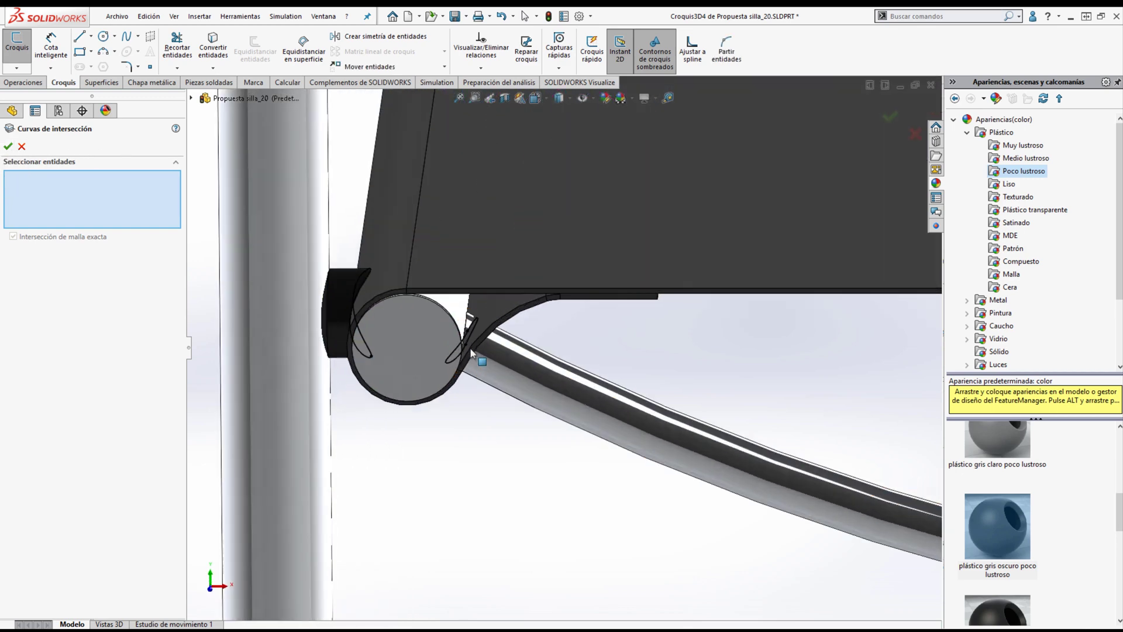
pyautogui.moveTo(442, 350); pyautogui.dragTo(492, 316, button='middle')
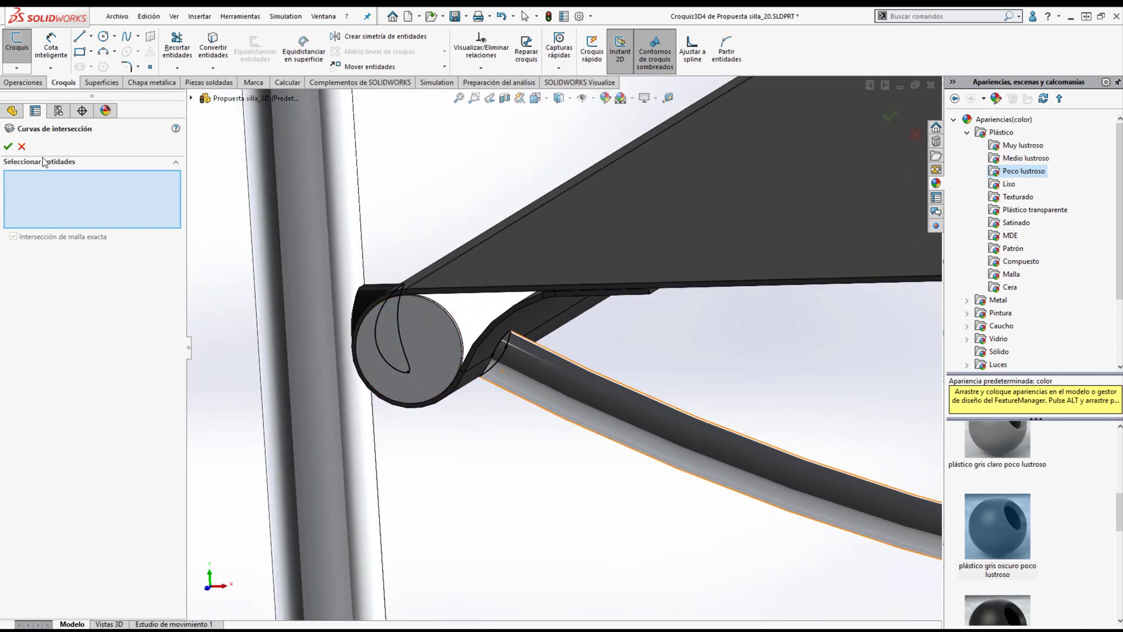
pyautogui.click(890, 115)
pyautogui.click(886, 116)
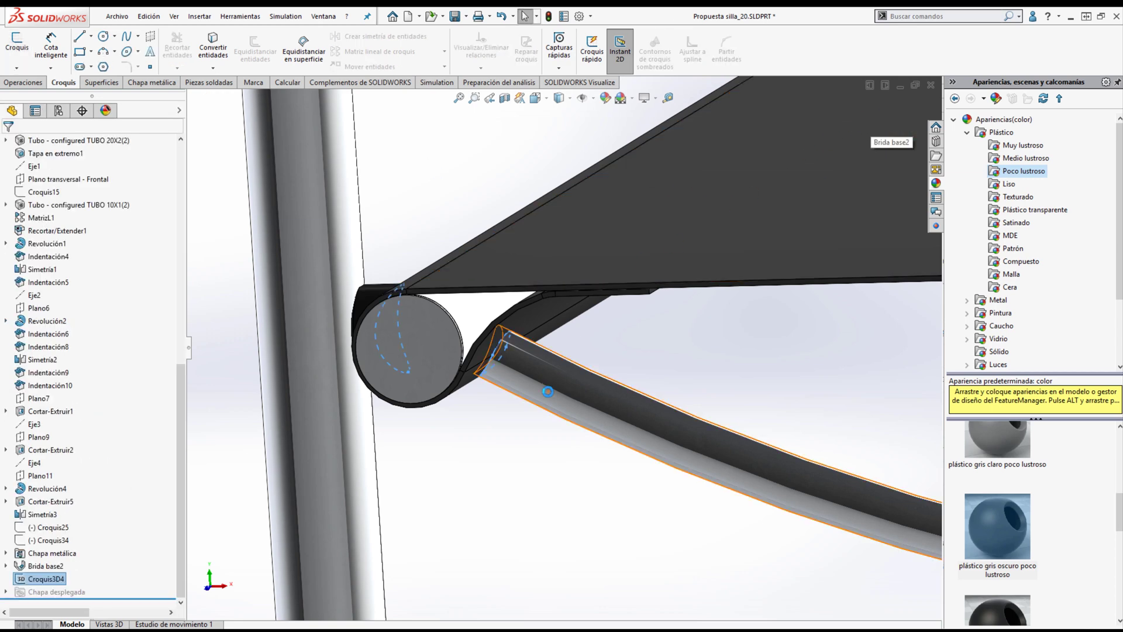
# - Cut the seat flange with the intersection-curve contour along the straight seat edge, linked to thickness, limited to body Brida base2 and keeping Sólido 1
pyautogui.scroll(2, 549, 374)
pyautogui.scroll(-1, 546, 363)
pyautogui.moveTo(407, 289)
pyautogui.mouseDown(button='middle')
pyautogui.moveTo(424, 285)
pyautogui.moveTo(351, 304)
pyautogui.mouseUp(button='middle')
pyautogui.click(350, 310)
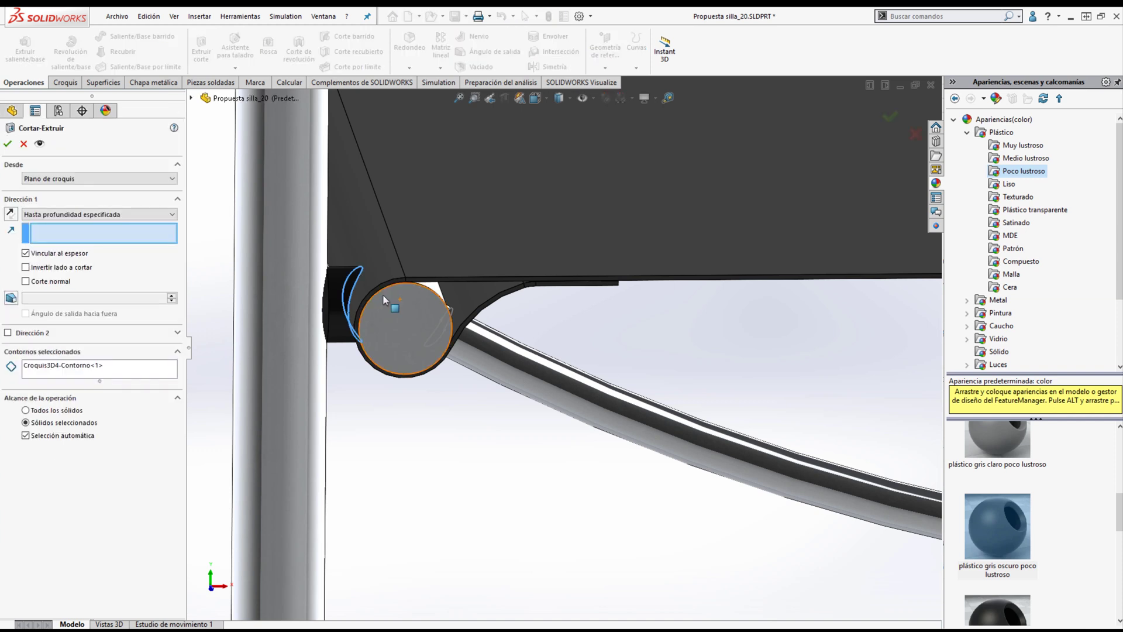
pyautogui.click(424, 280)
pyautogui.click(65, 439)
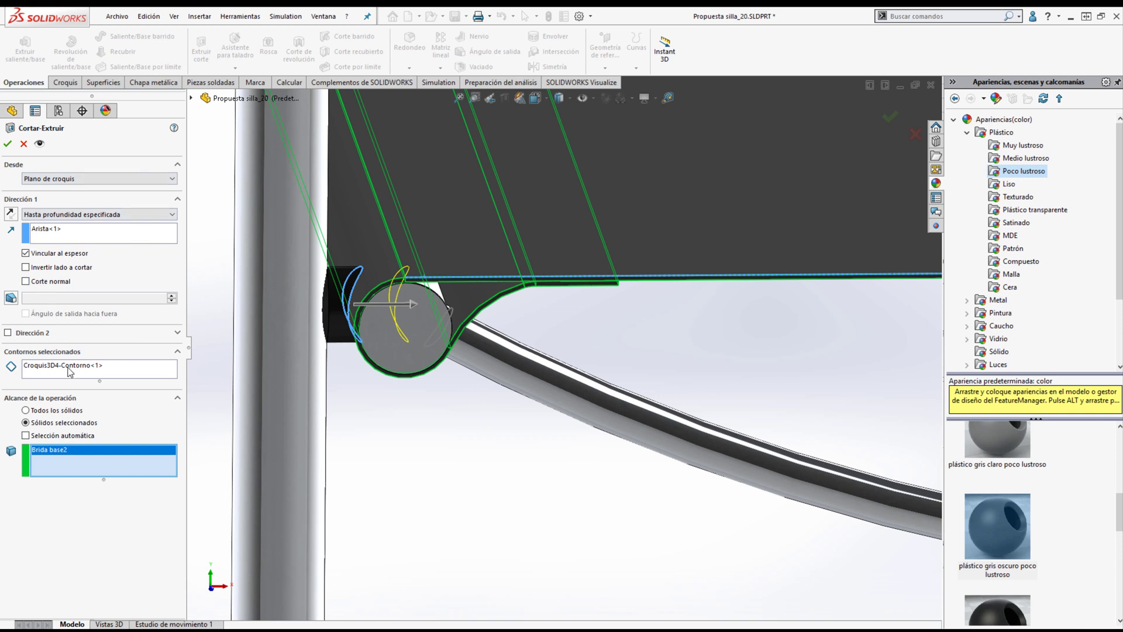
pyautogui.click(7, 147)
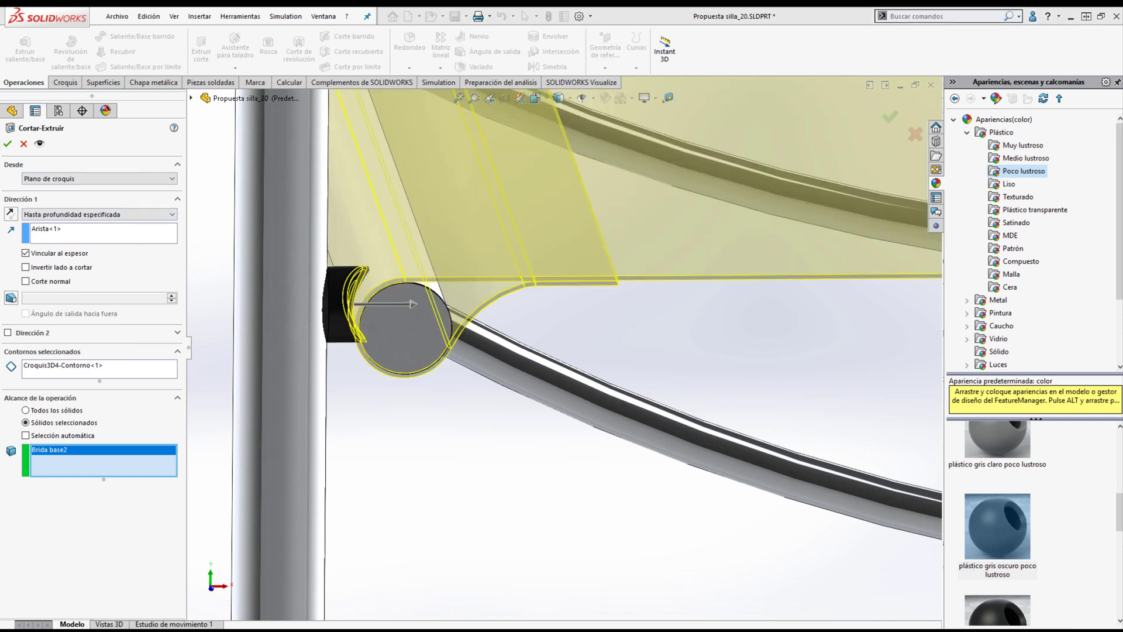
pyautogui.click(273, 361)
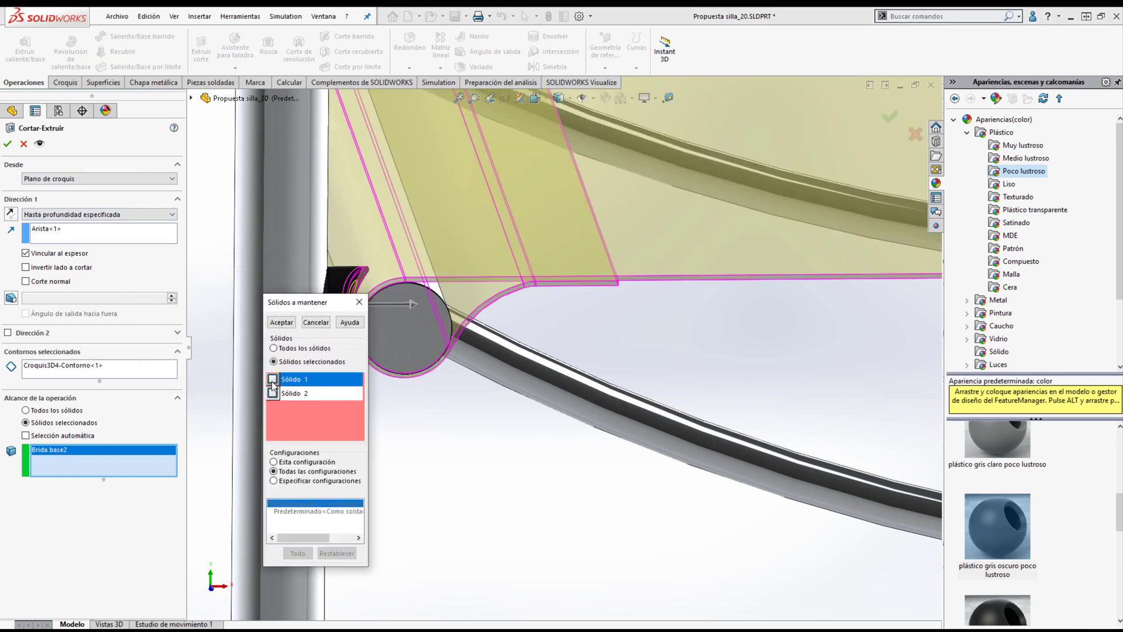
pyautogui.click(273, 379)
pyautogui.click(283, 321)
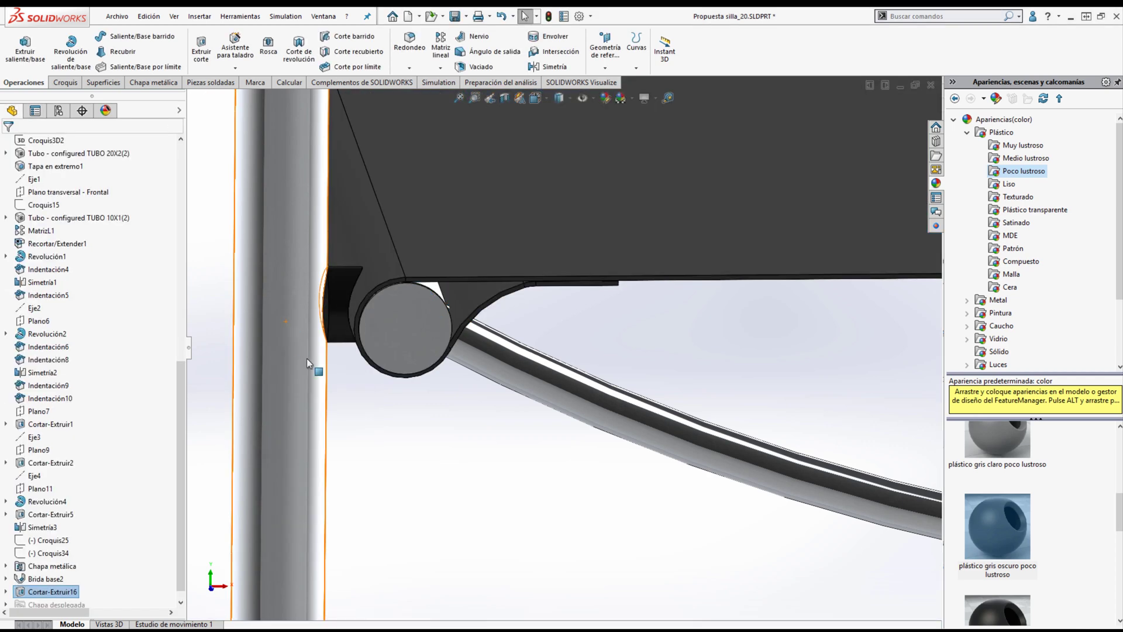
# - Inspect the rail cutout in the seat sheet's fold around the side tube
pyautogui.scroll(-3, 351, 272)
pyautogui.moveTo(373, 289); pyautogui.dragTo(396, 290, button='middle')
pyautogui.scroll(-3, 337, 291)
pyautogui.scroll(2, 430, 354)
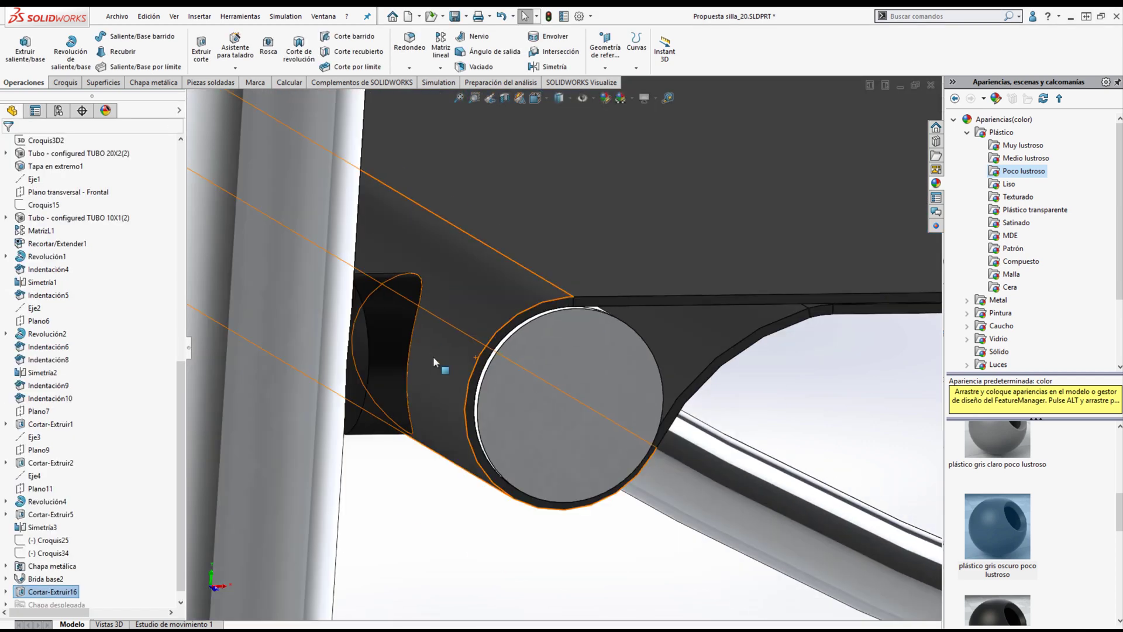
pyautogui.moveTo(433, 358); pyautogui.dragTo(396, 331, button='middle')
pyautogui.scroll(4, 462, 379)
pyautogui.moveTo(462, 379); pyautogui.dragTo(621, 350, button='middle')
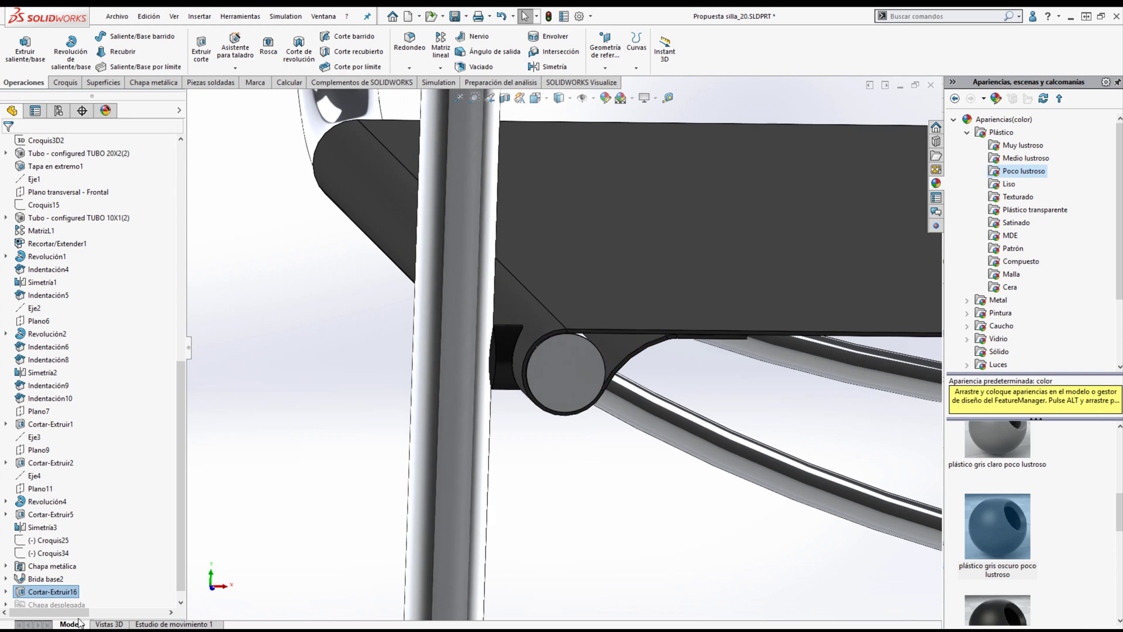
# - Flatten the seat sheet to examine the cutout in its flat pattern, and return it to the folded state
pyautogui.click(175, 83)
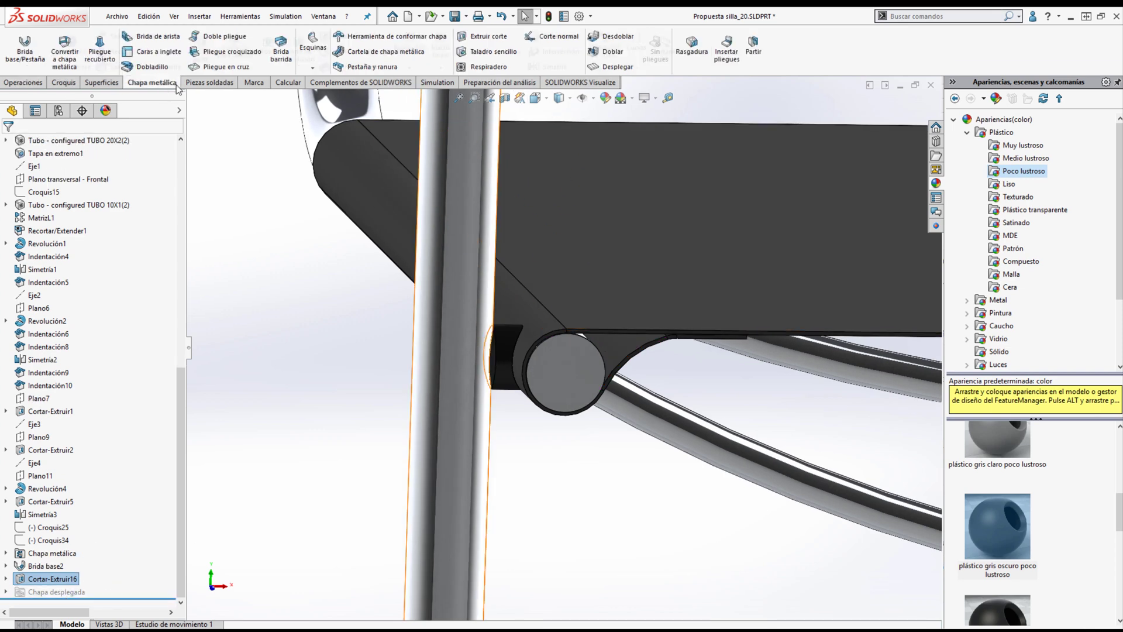
pyautogui.click(601, 69)
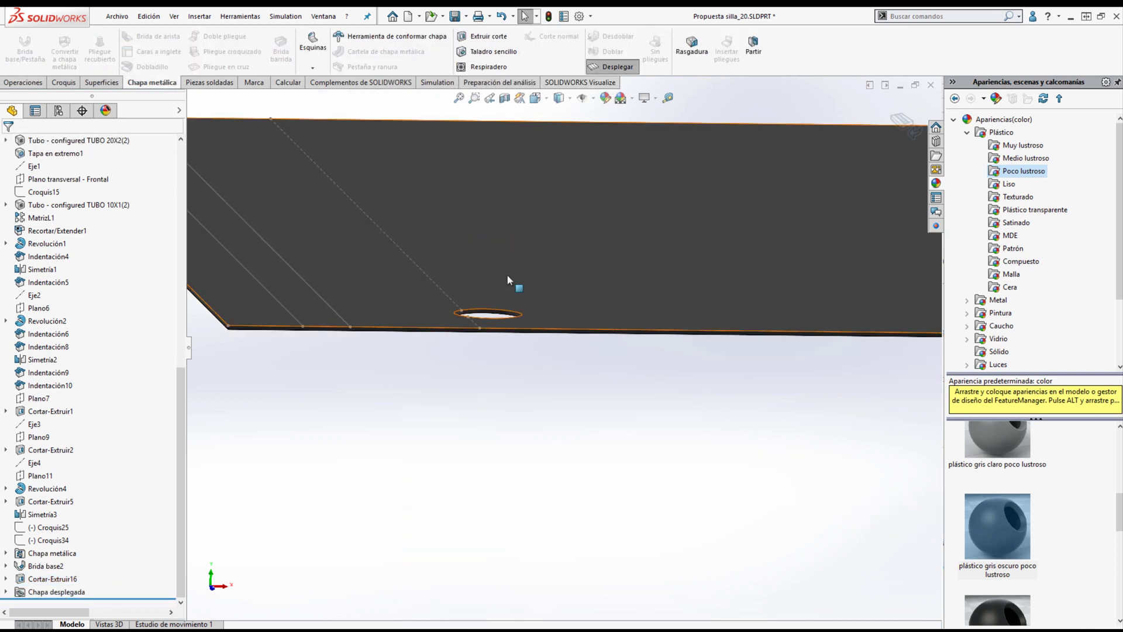
pyautogui.moveTo(483, 435); pyautogui.dragTo(518, 396, button='middle')
pyautogui.scroll(5, 517, 395)
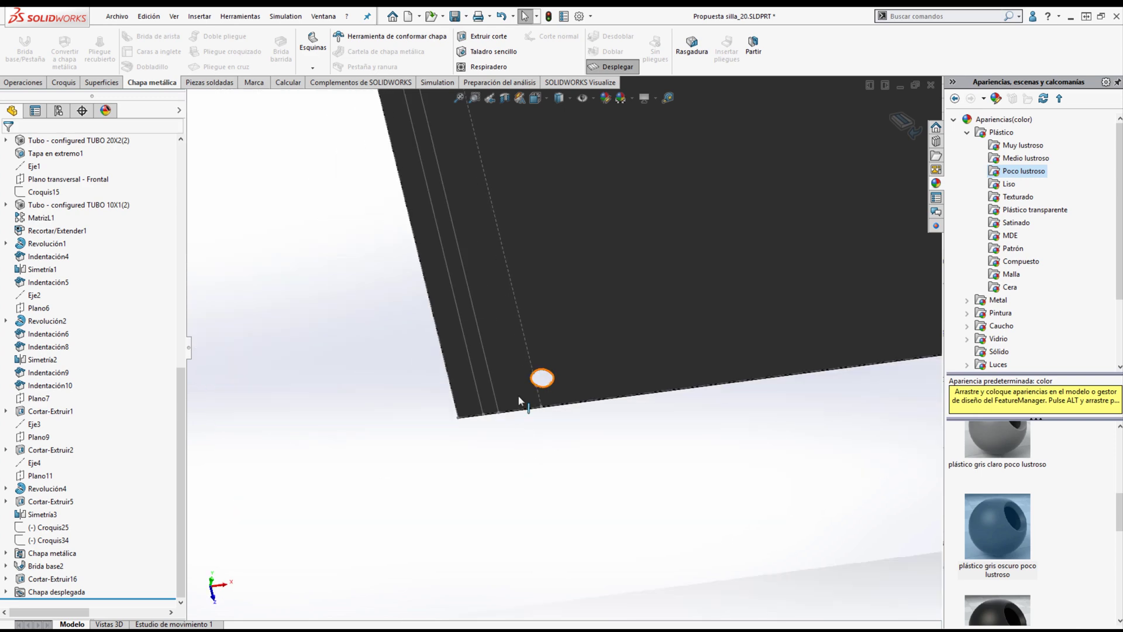
pyautogui.scroll(4, 587, 335)
pyautogui.scroll(-4, 582, 336)
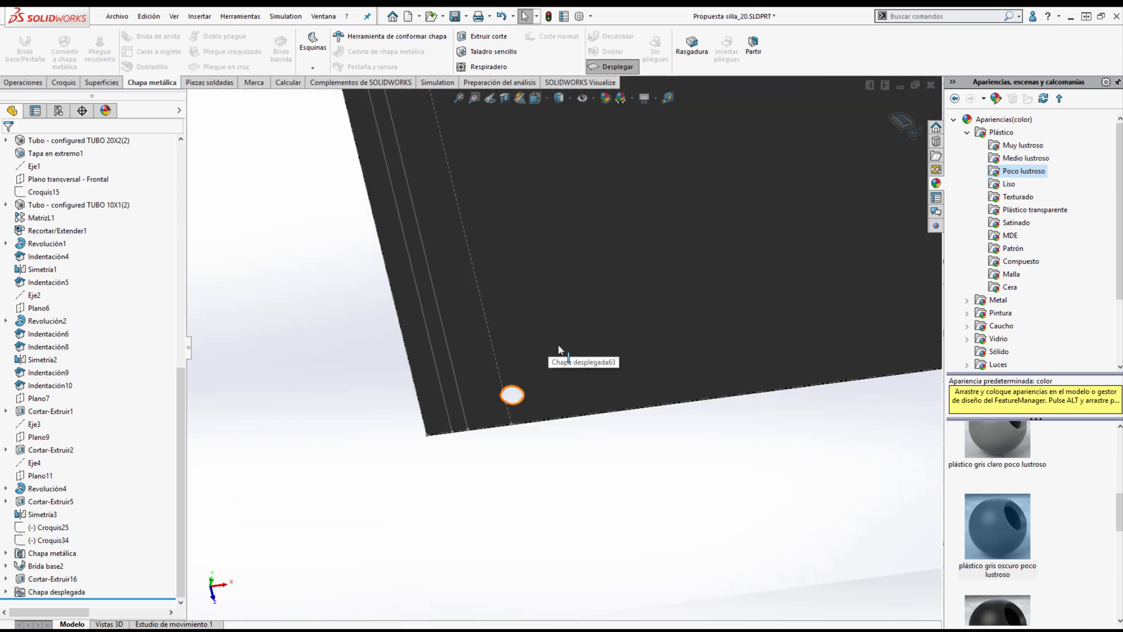
pyautogui.click(608, 72)
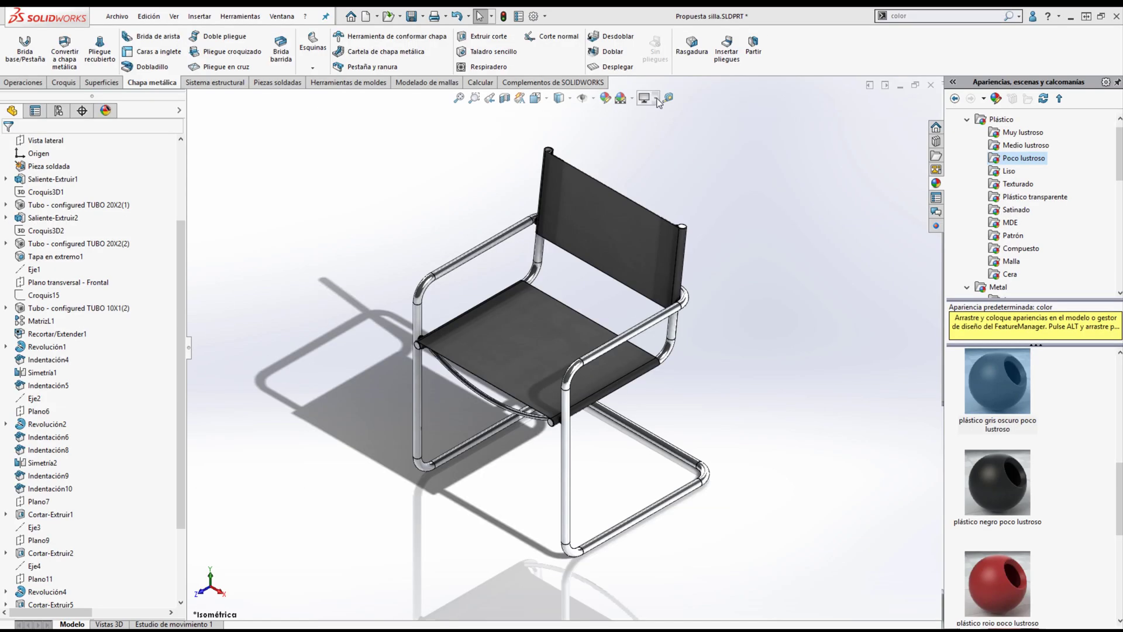
# - Display the finished chair in perspective with shading and no edge lines
pyautogui.click(657, 100)
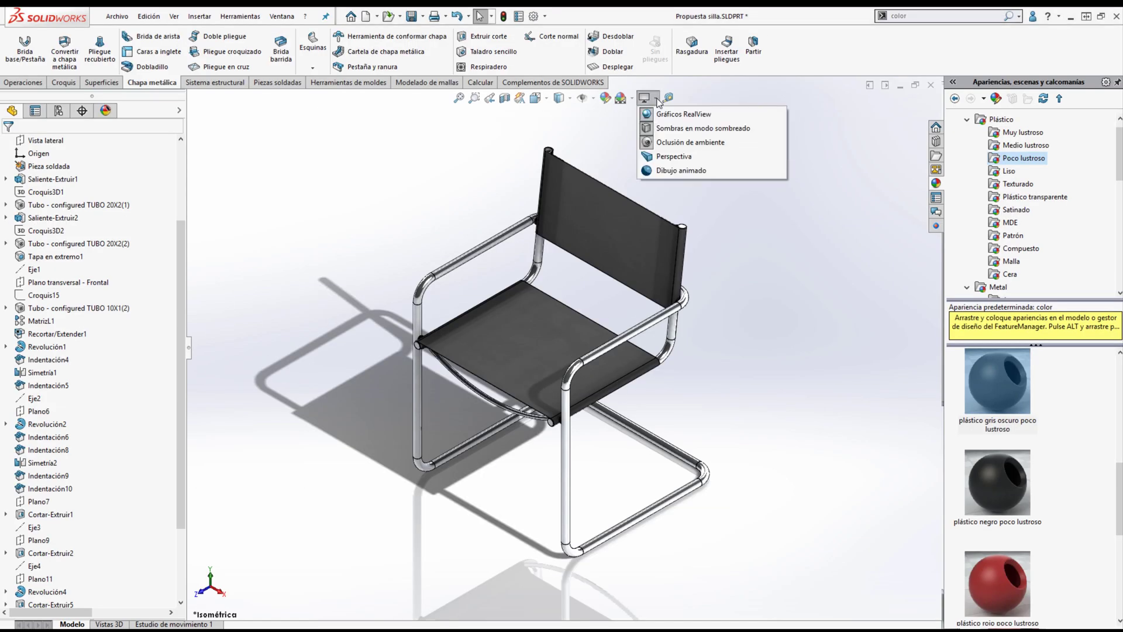
pyautogui.click(643, 157)
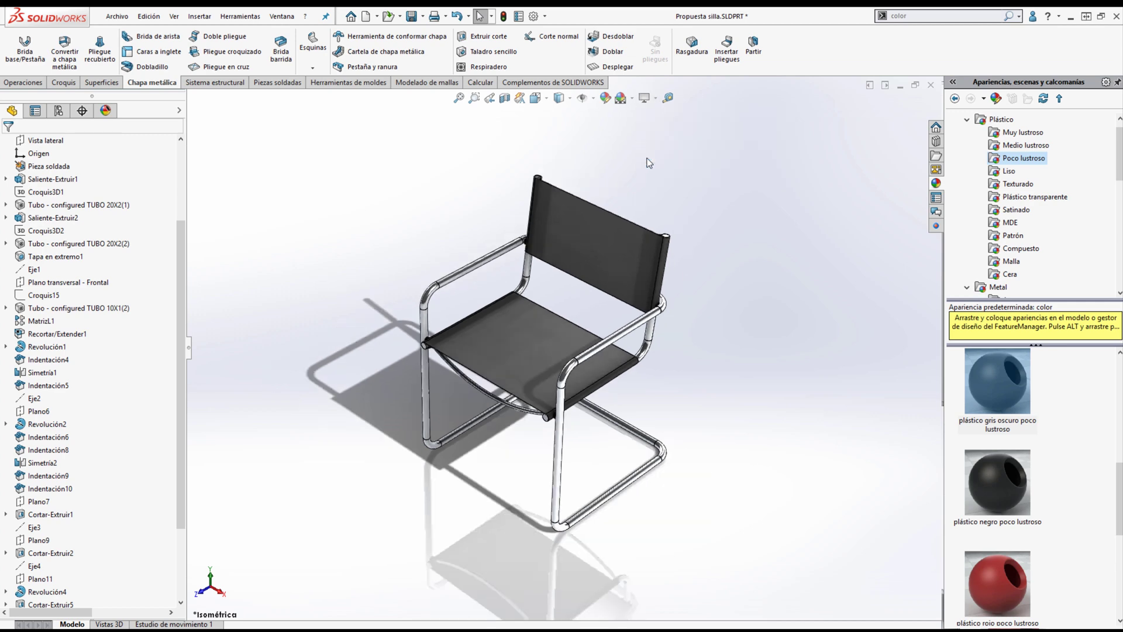
pyautogui.moveTo(585, 314); pyautogui.dragTo(504, 356, button='middle')
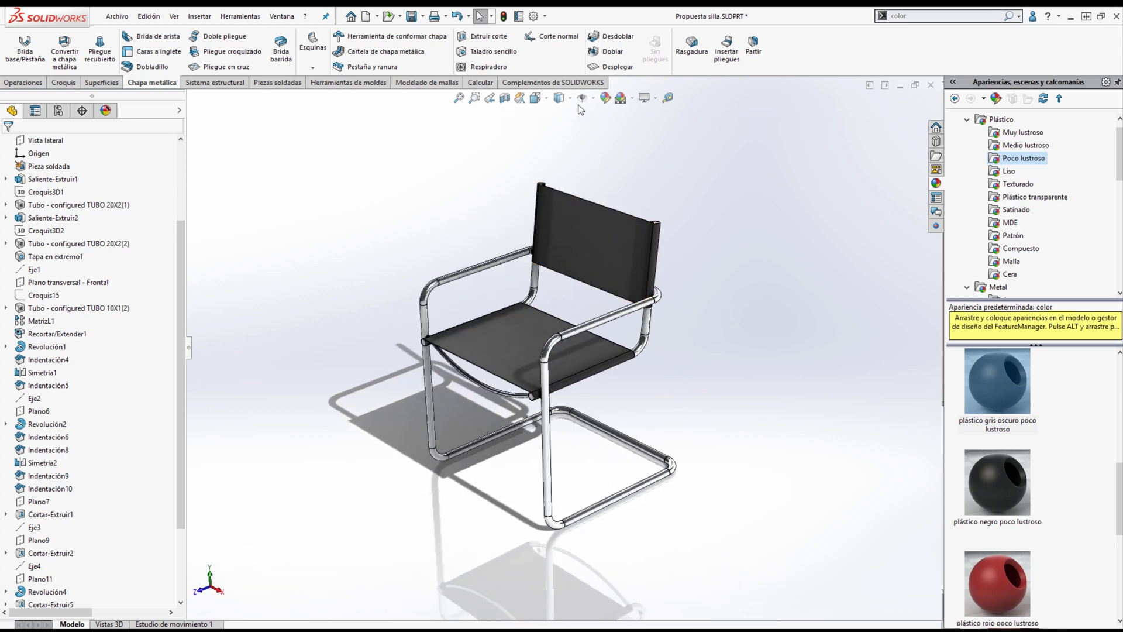
pyautogui.click(560, 131)
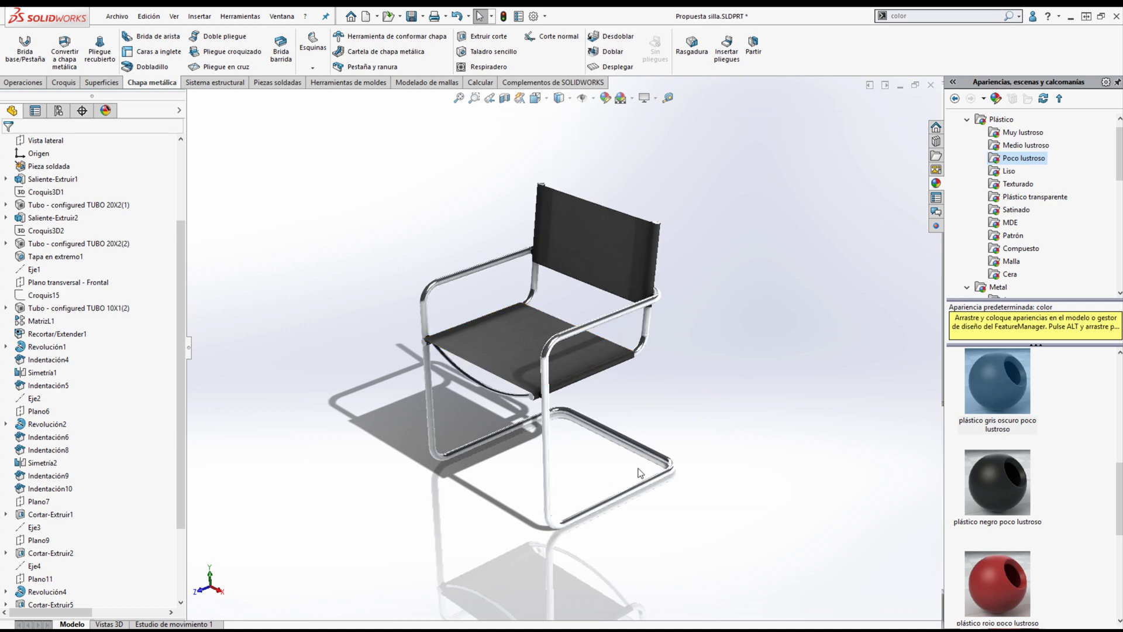
pyautogui.moveTo(639, 473); pyautogui.dragTo(657, 402, button='middle')
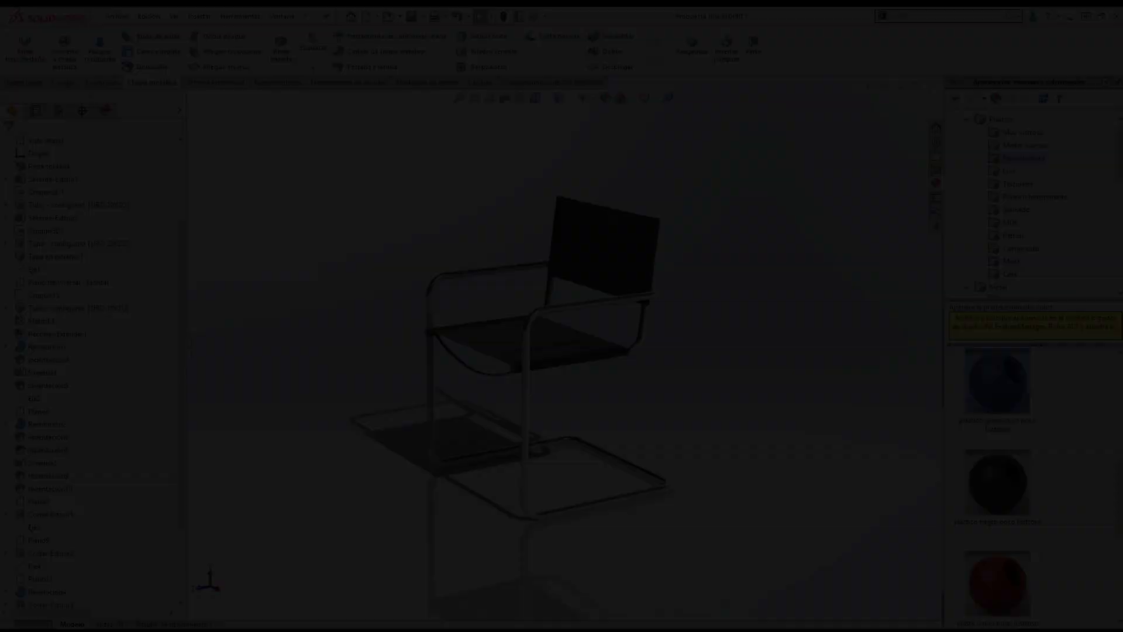